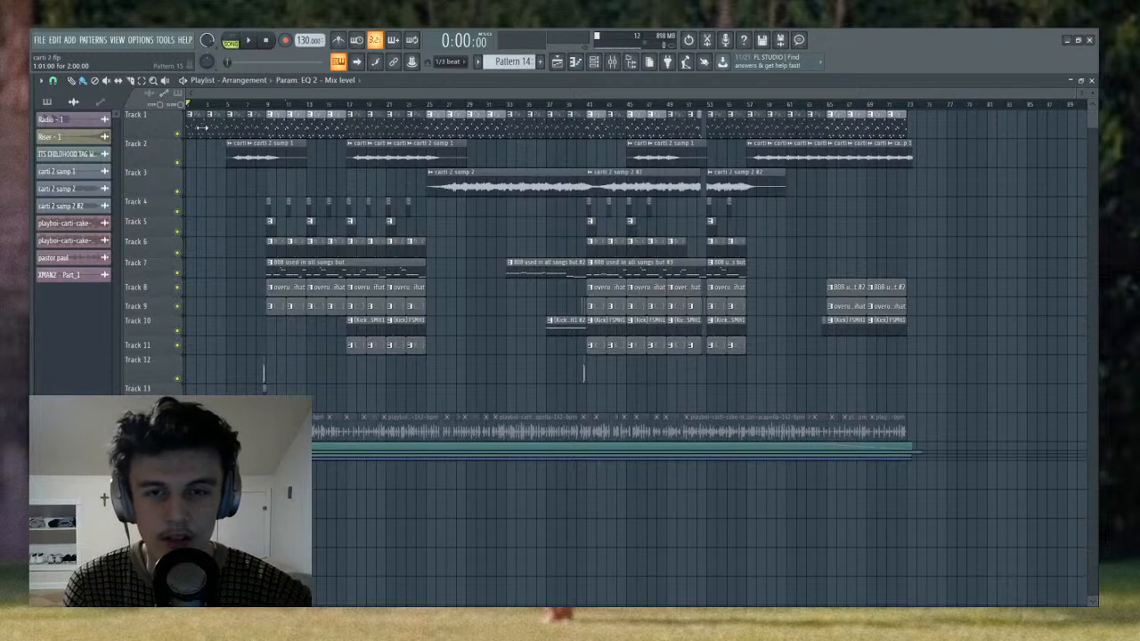
# - Show the channel rack and browse the patterns to select the Cymatics - Vague - 113 BPM D# Min #3 pattern
pyautogui.click(592, 62)
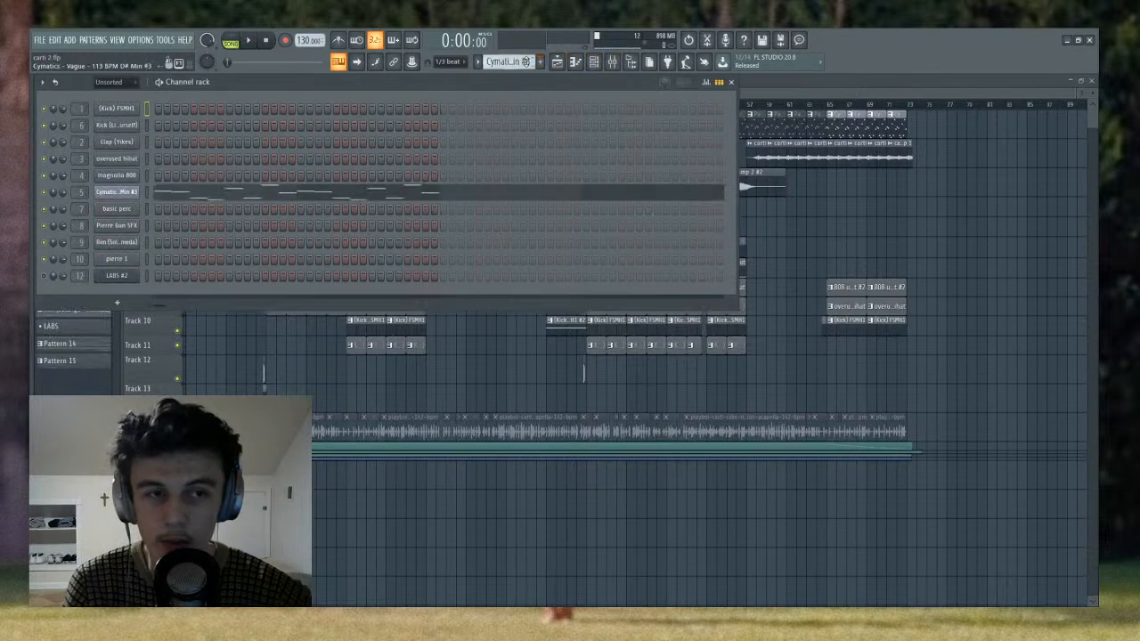
pyautogui.scroll(5, 526, 61)
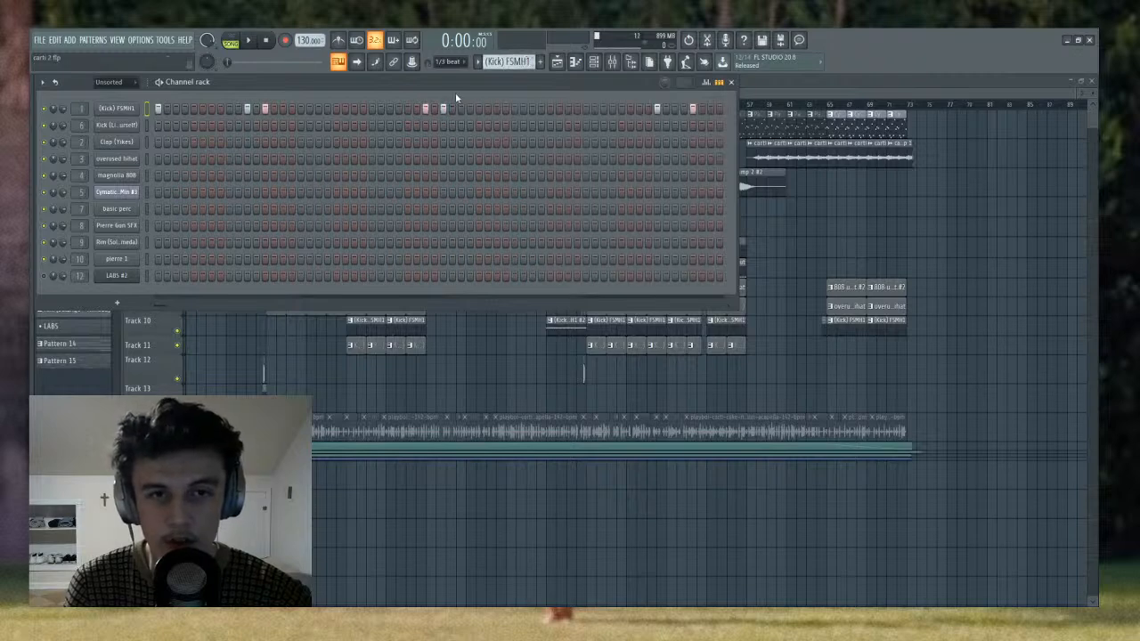
pyautogui.scroll(-1, 528, 62)
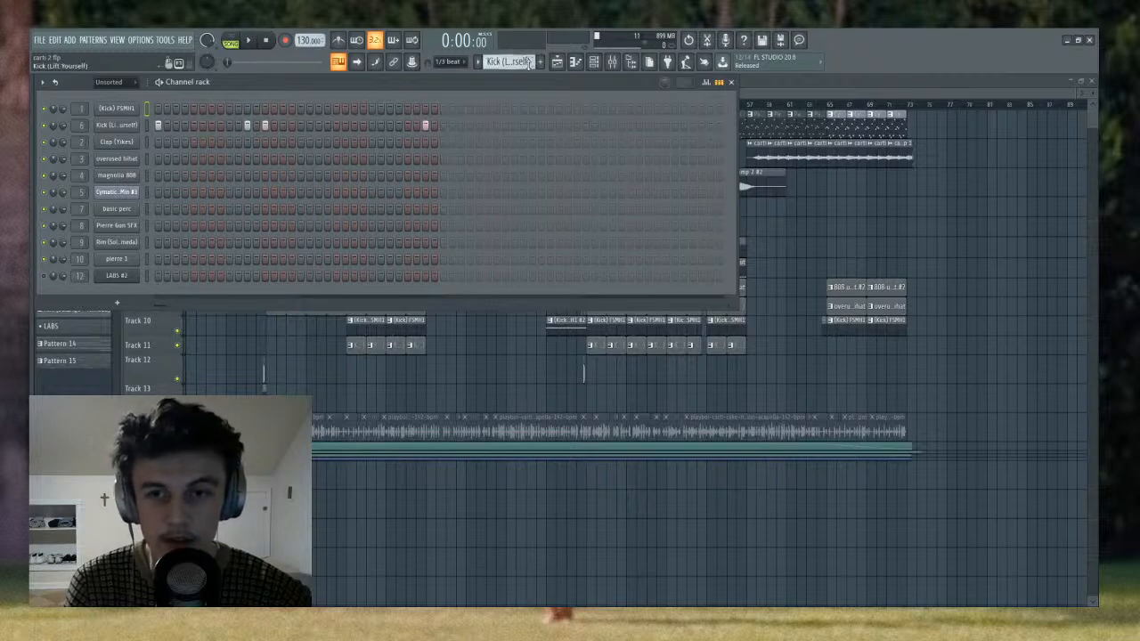
pyautogui.scroll(-2, 528, 61)
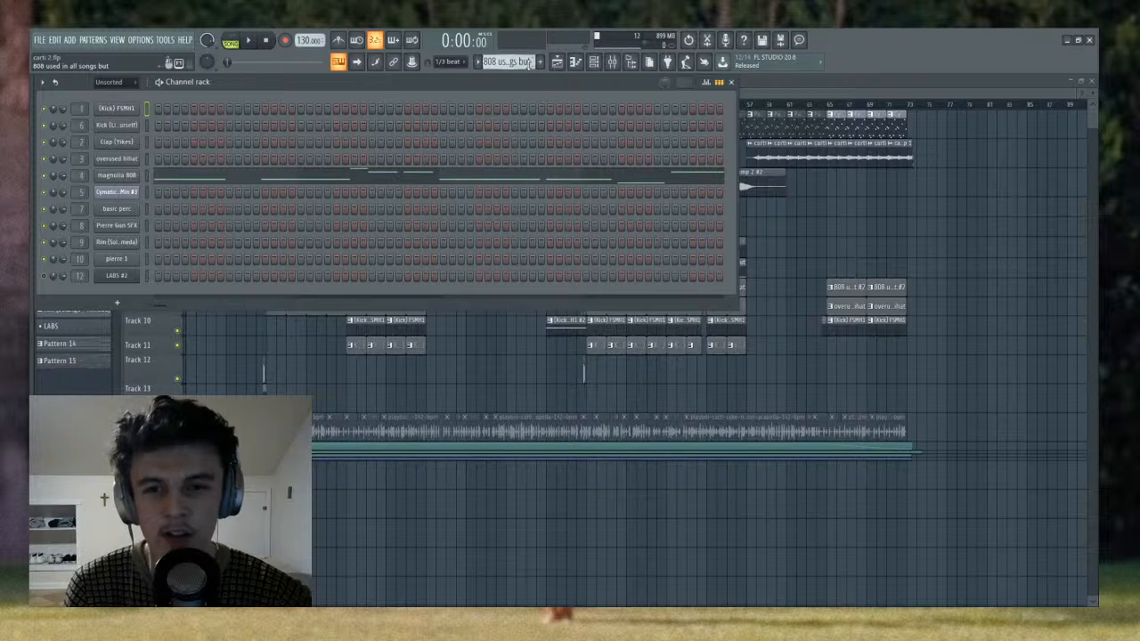
pyautogui.scroll(-1, 505, 75)
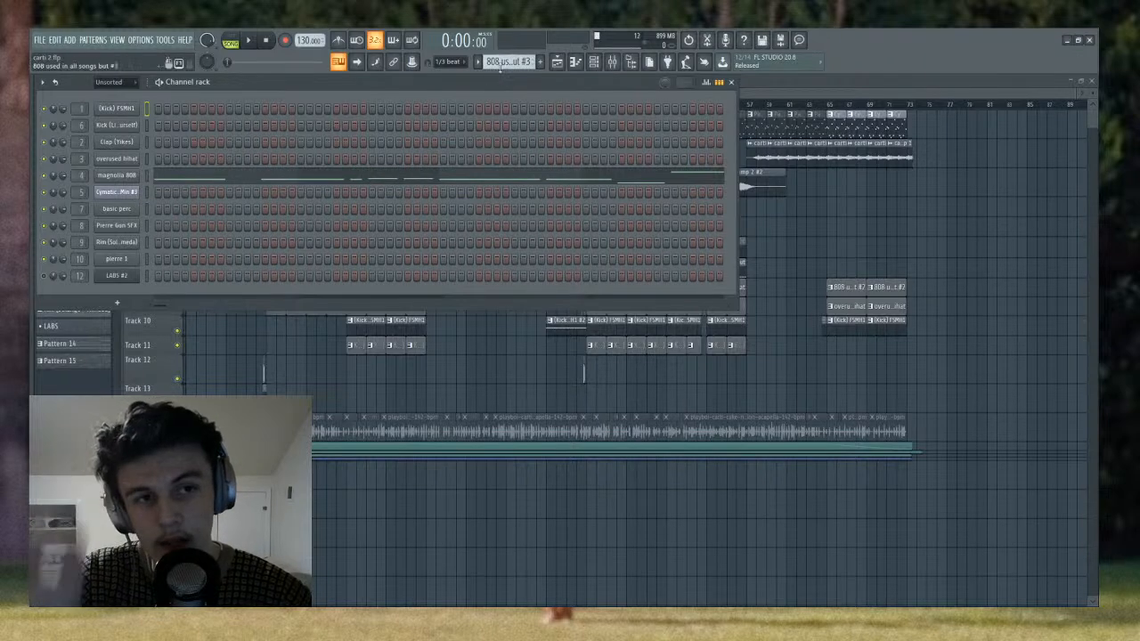
pyautogui.scroll(-1, 501, 65)
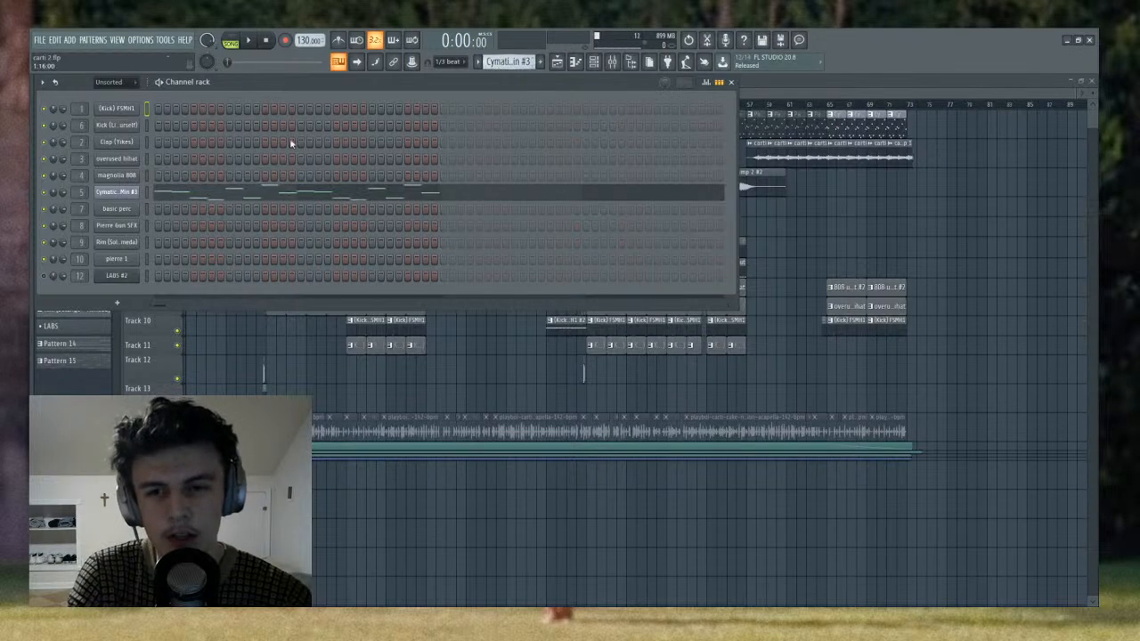
# - Preview the original Cymatics - Vague loop in Slicex, stop it and close the plugin
pyautogui.click(121, 192)
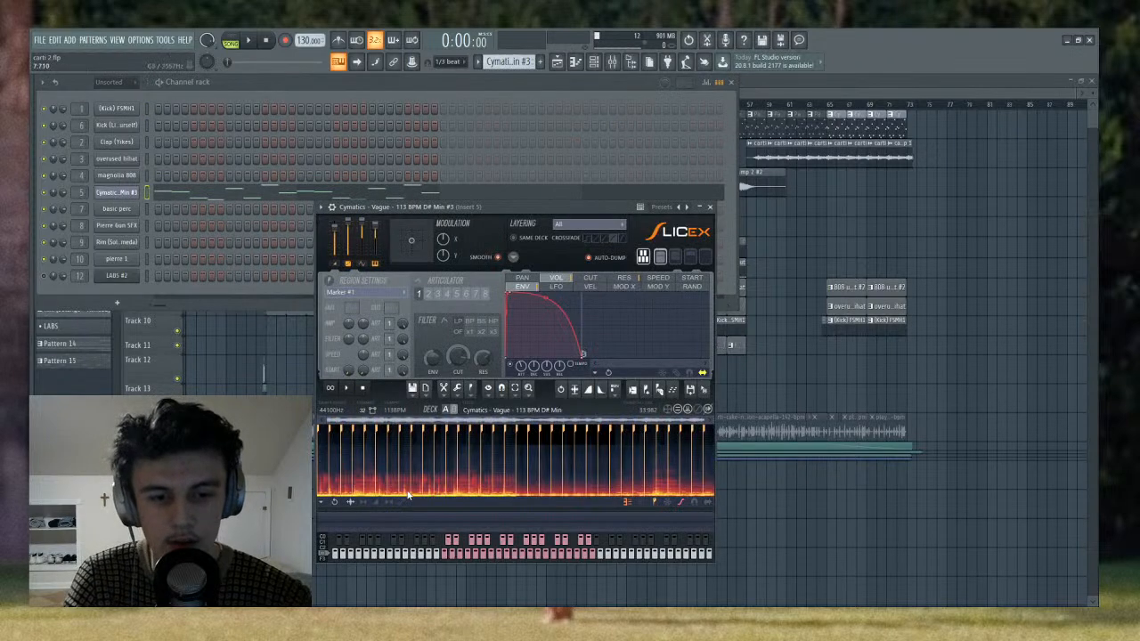
pyautogui.click(349, 392)
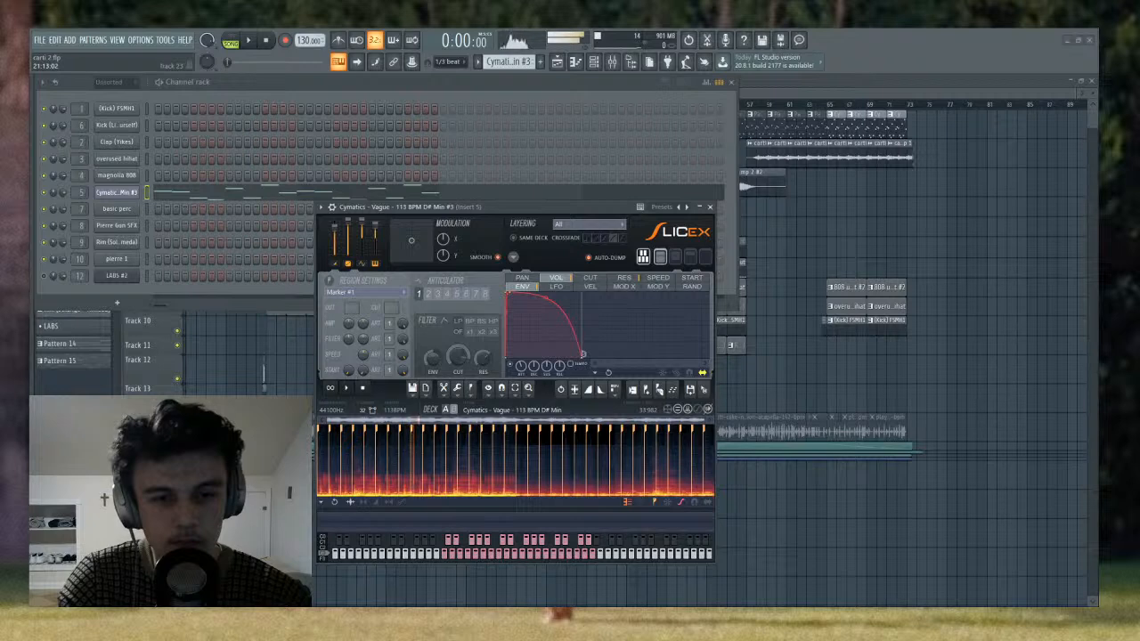
pyautogui.click(365, 390)
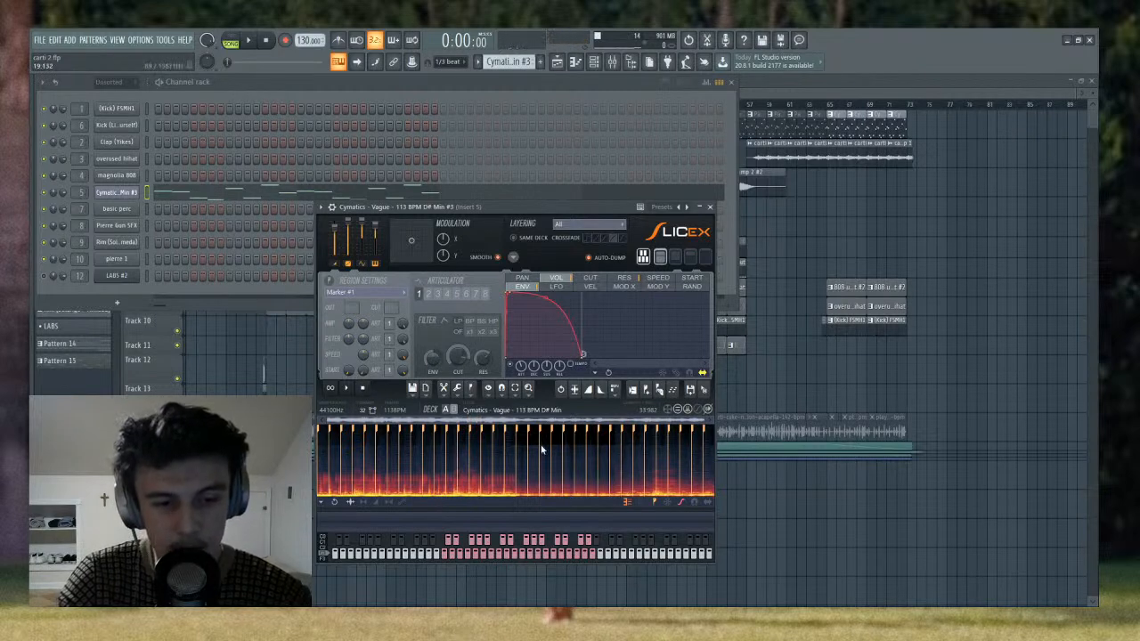
pyautogui.click(710, 208)
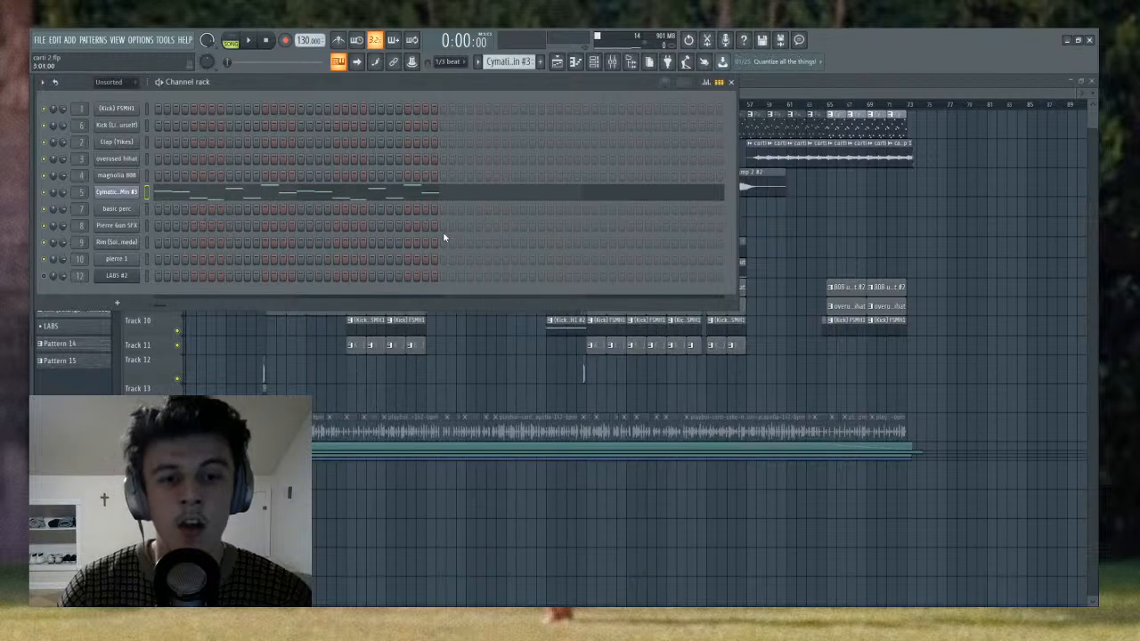
# - Review the sample's slices in Slicex, then open the Cymatics channel's notes in the piano roll
pyautogui.click(118, 193)
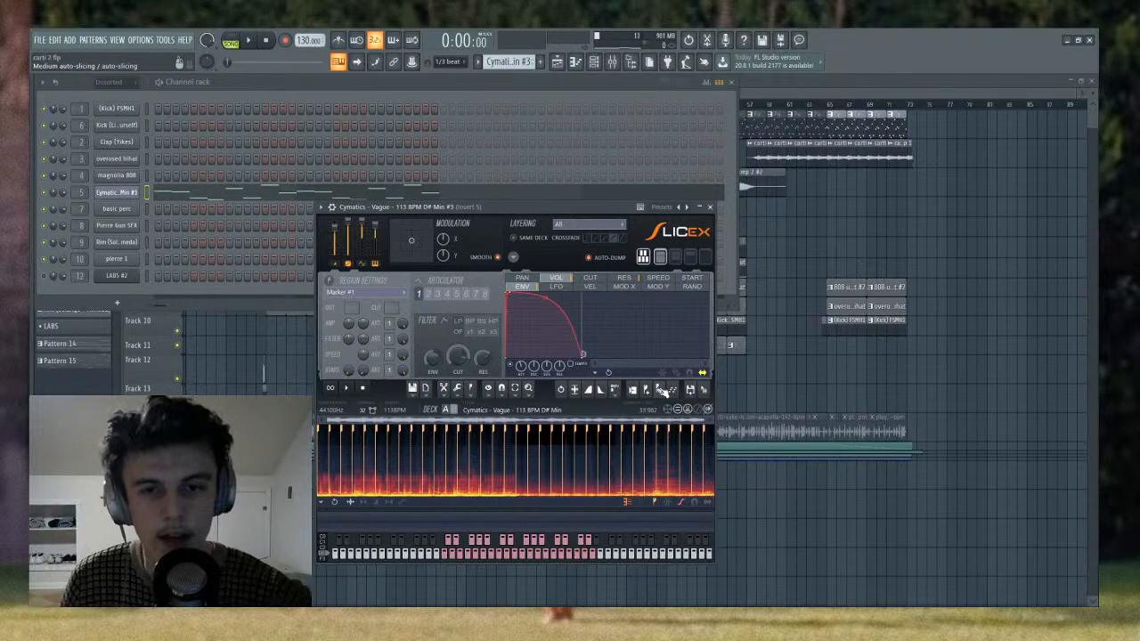
pyautogui.click(134, 194)
pyautogui.click(178, 196)
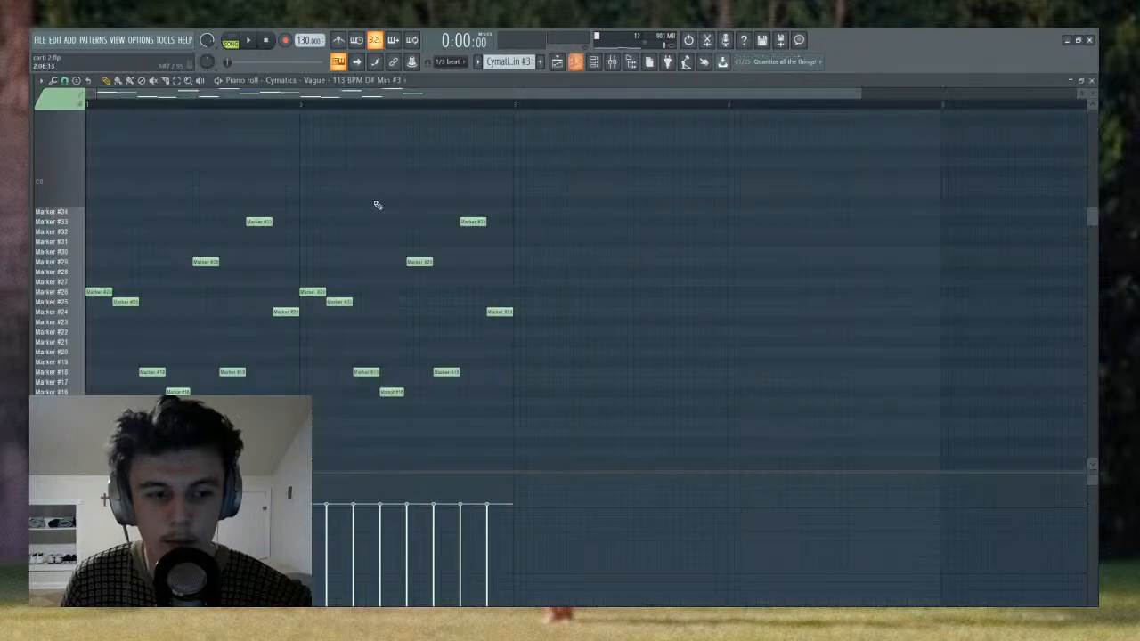
pyautogui.scroll(-1, 191, 107)
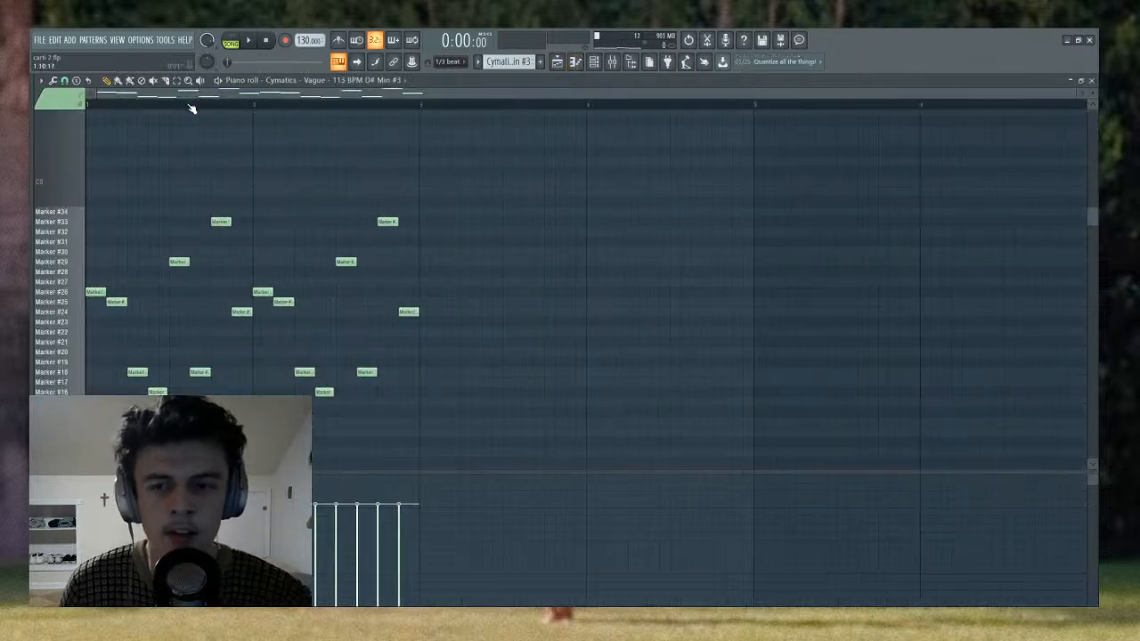
pyautogui.scroll(-2, 151, 243)
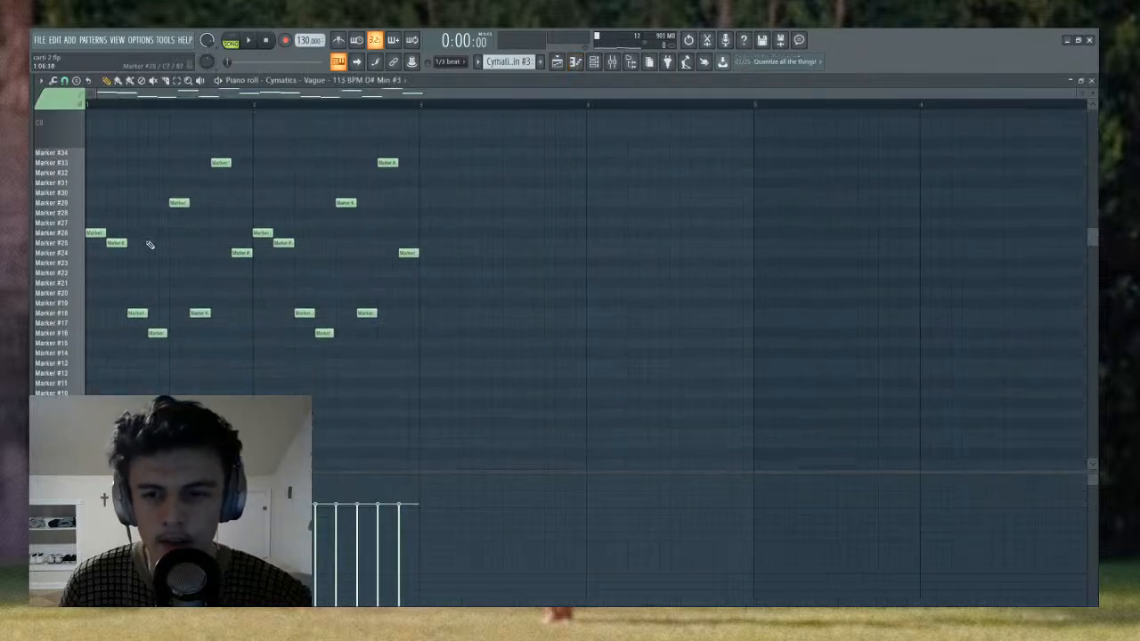
# - Audition the slices used by the melody in the piano roll, including Marker #26, Marker #25 and Marker #18
pyautogui.click(79, 234)
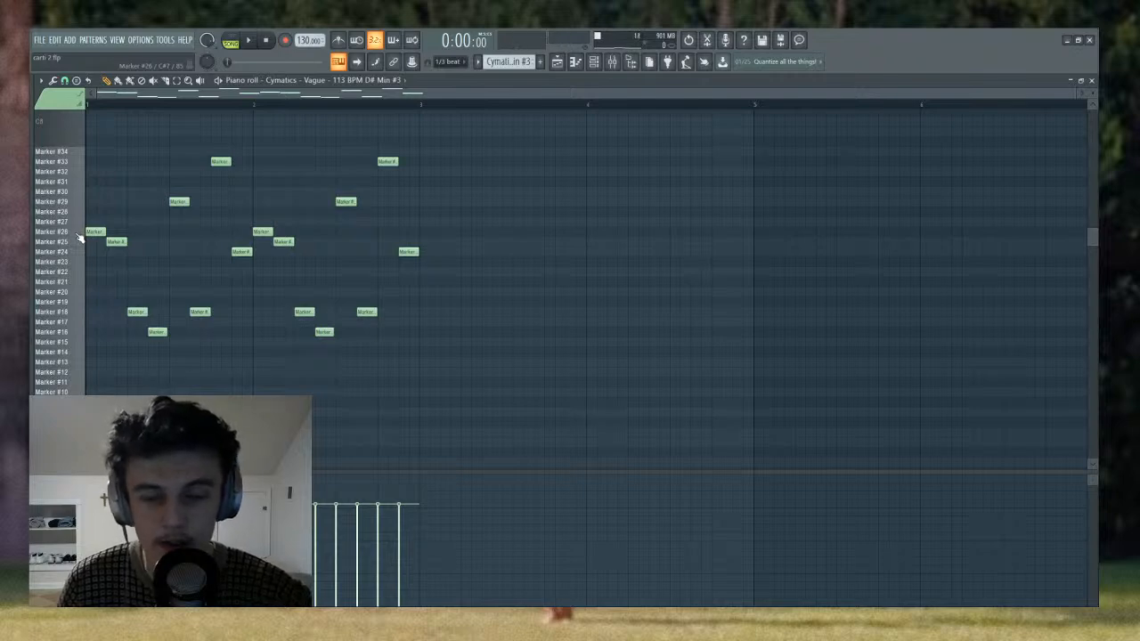
pyautogui.press('F6')
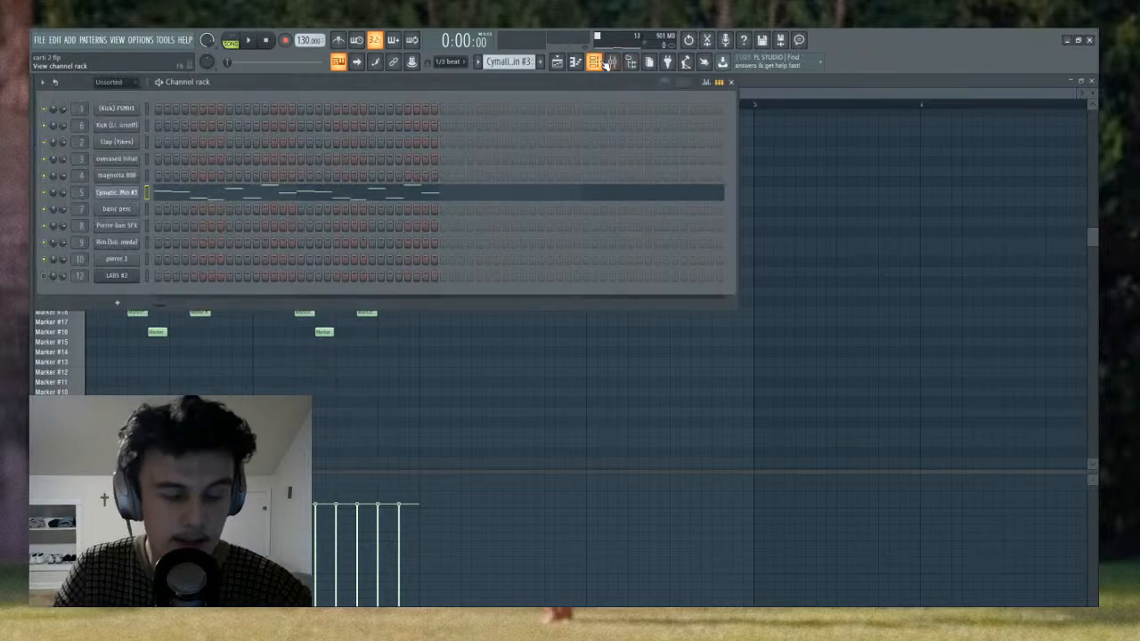
pyautogui.press('F6')
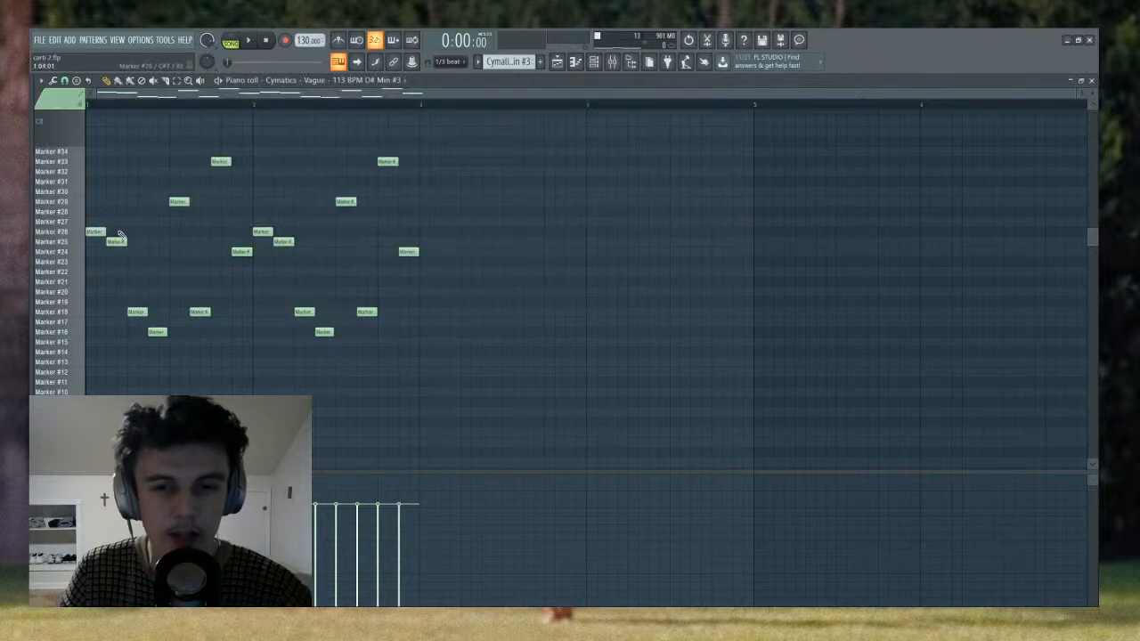
pyautogui.click(73, 231)
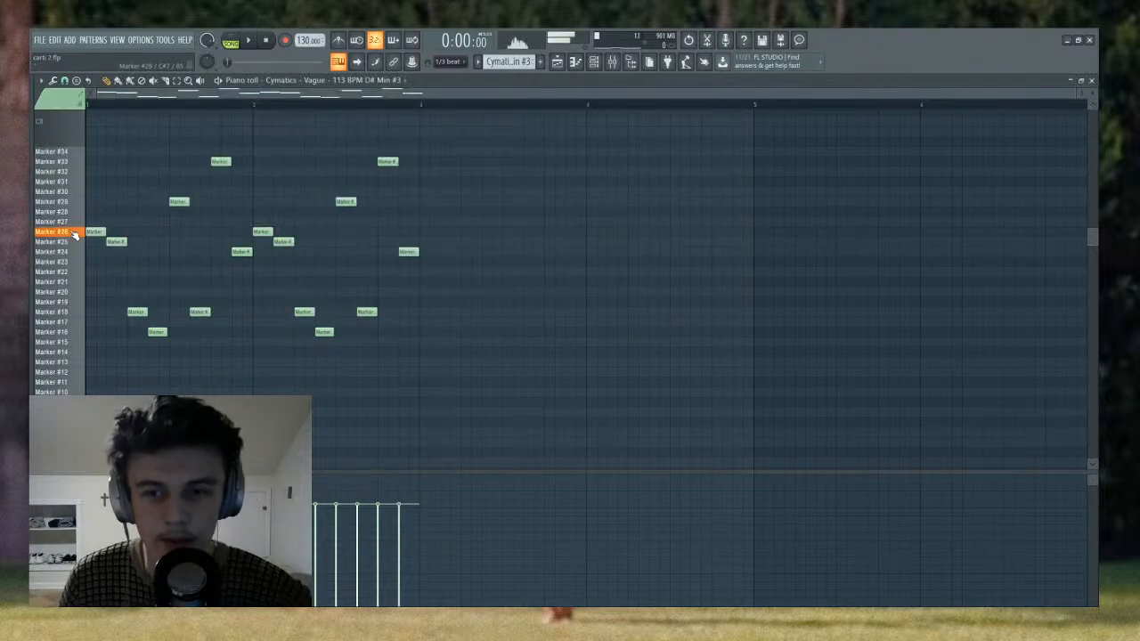
pyautogui.click(73, 242)
pyautogui.click(74, 282)
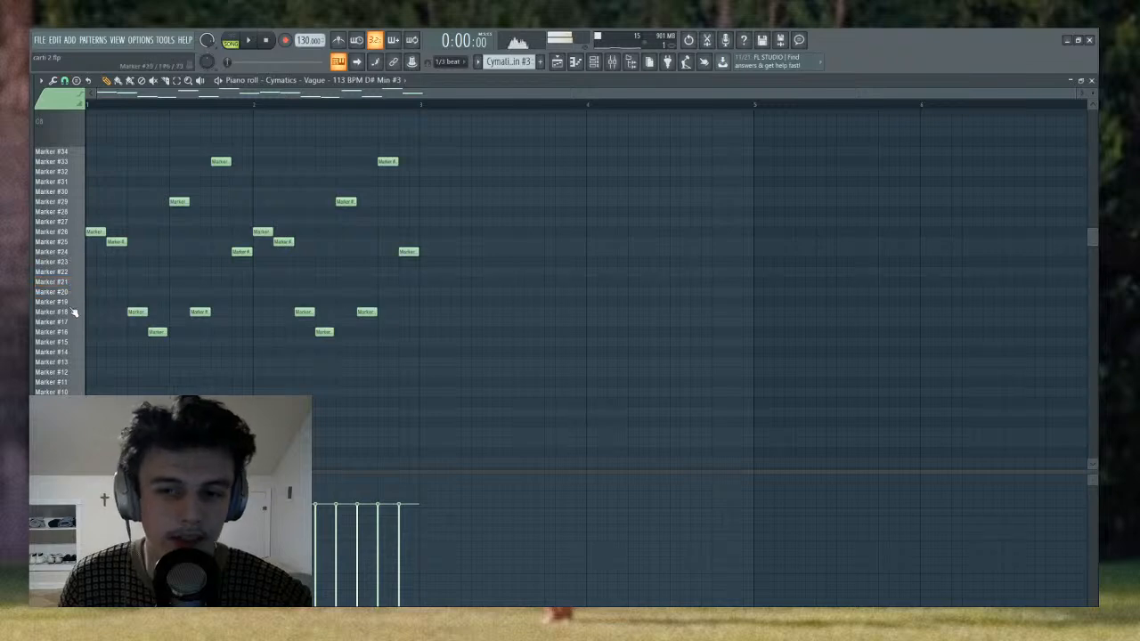
pyautogui.click(75, 312)
pyautogui.click(75, 315)
# - Audition the sample's first slices, from Marker #1 up to Marker #6, and return to the melody notes
pyautogui.scroll(-5, 75, 373)
pyautogui.click(66, 272)
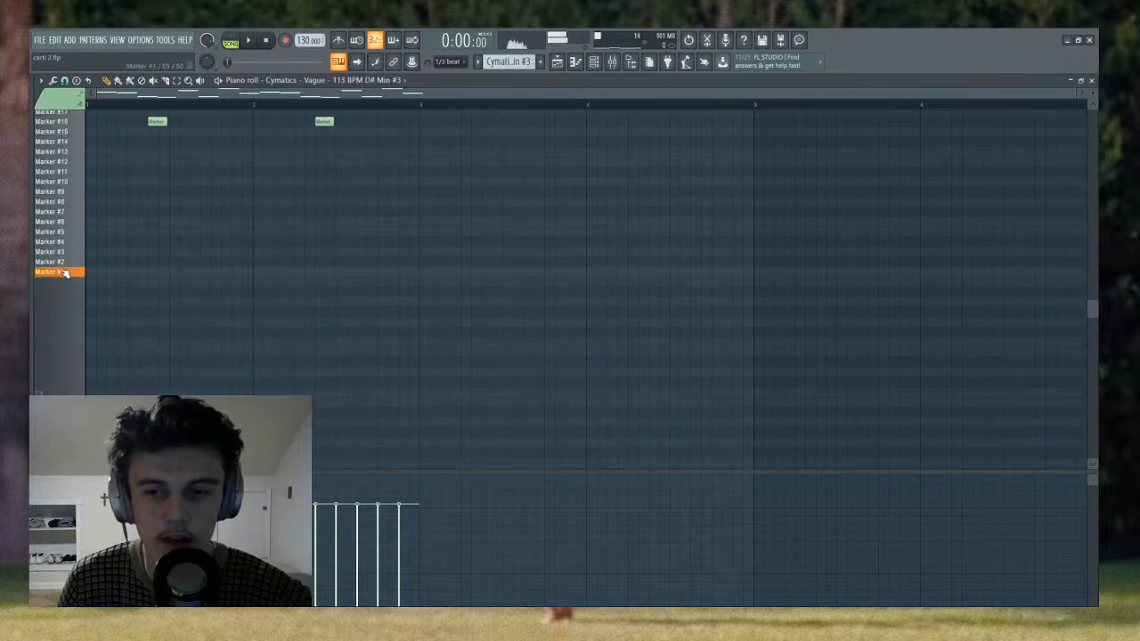
pyautogui.click(64, 263)
pyautogui.click(65, 255)
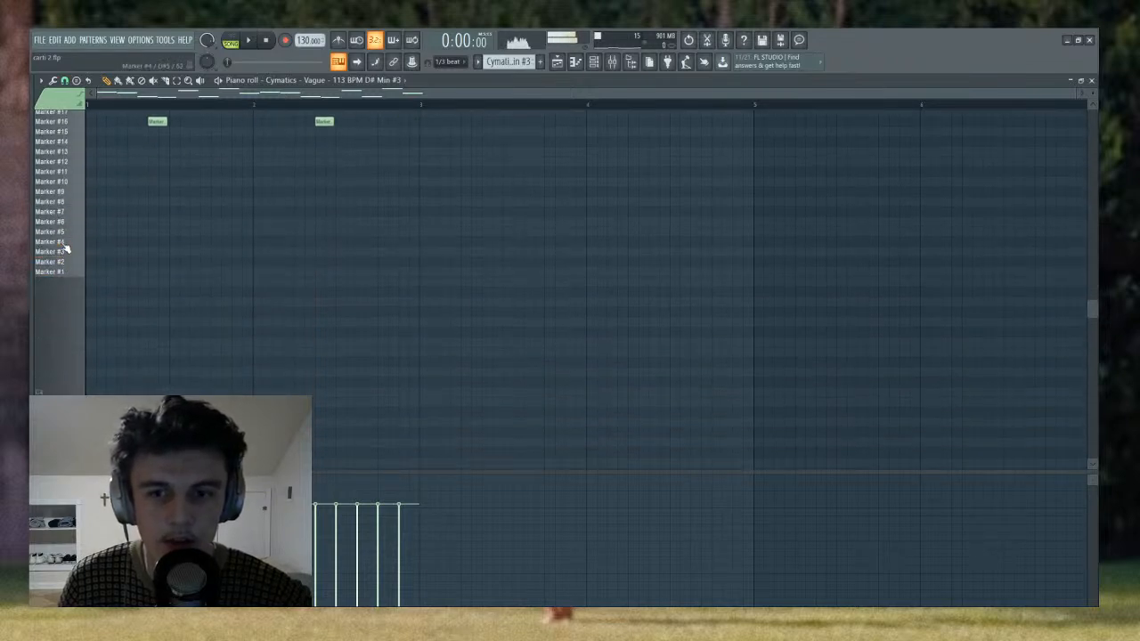
pyautogui.click(64, 224)
pyautogui.scroll(5, 65, 229)
pyautogui.scroll(2, 57, 231)
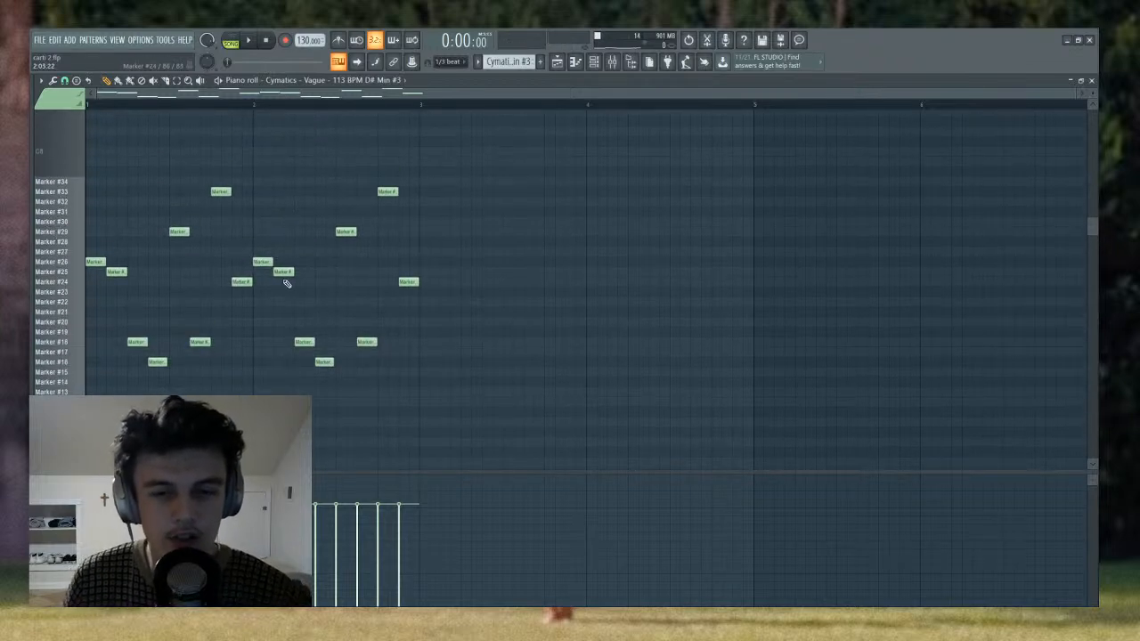
# - Switch playback to pattern mode and listen to the chopped Cymatics pattern
pyautogui.click(230, 42)
pyautogui.press('space')
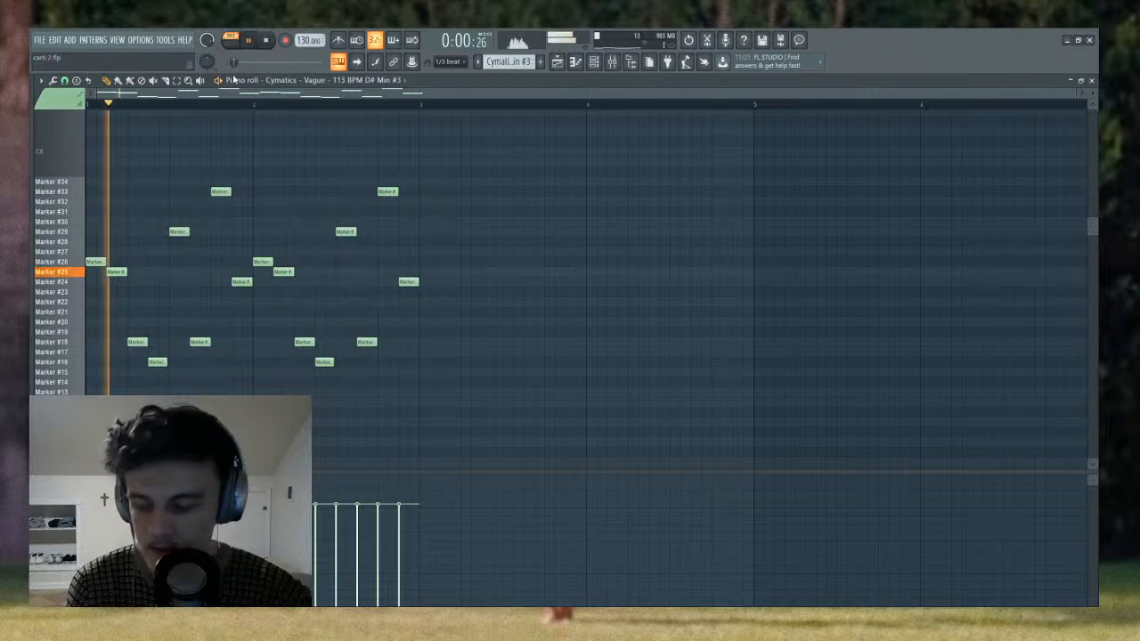
pyautogui.press('space')
# - Show the Master track's effects in the mixer and replay the Cymatics pattern with the channel rack open
pyautogui.click(614, 65)
pyautogui.click(209, 156)
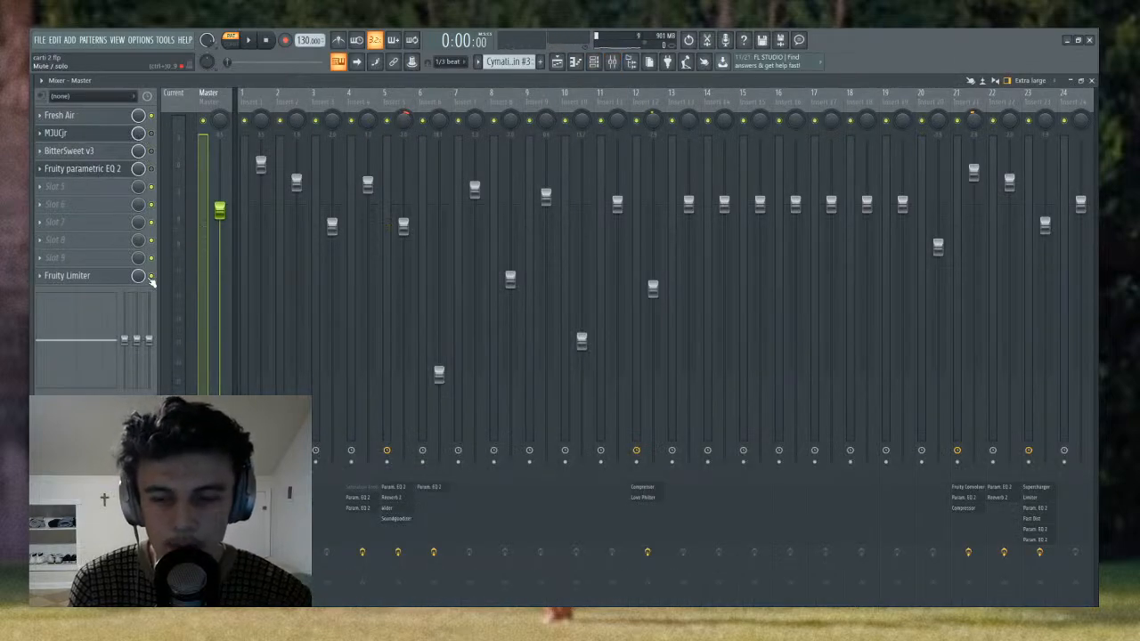
pyautogui.press('space')
pyautogui.click(593, 62)
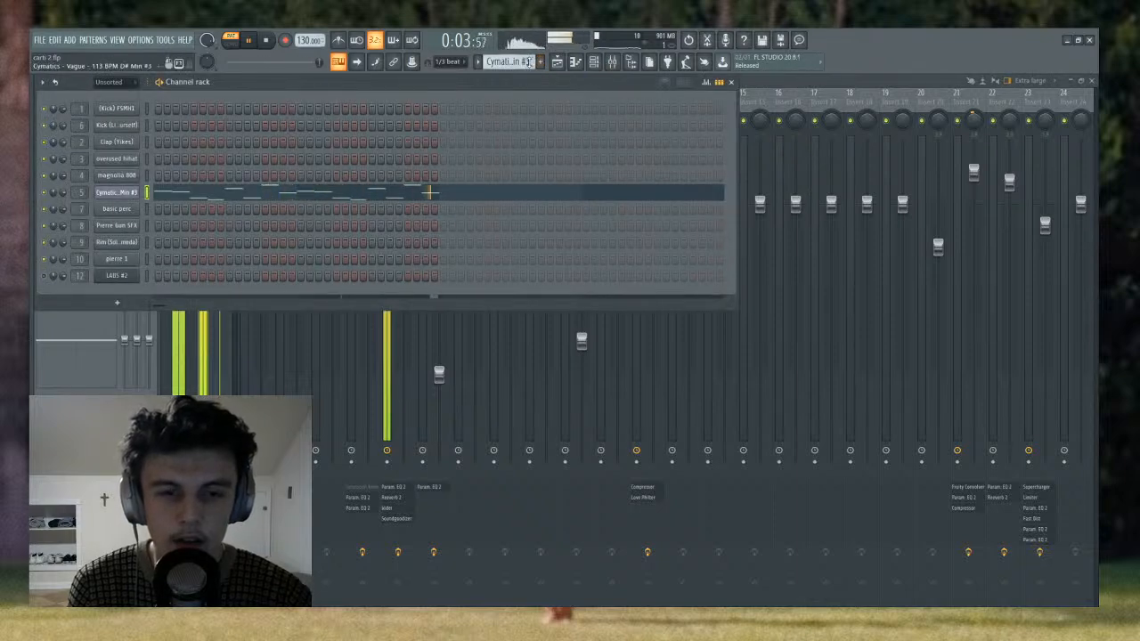
pyautogui.press('space')
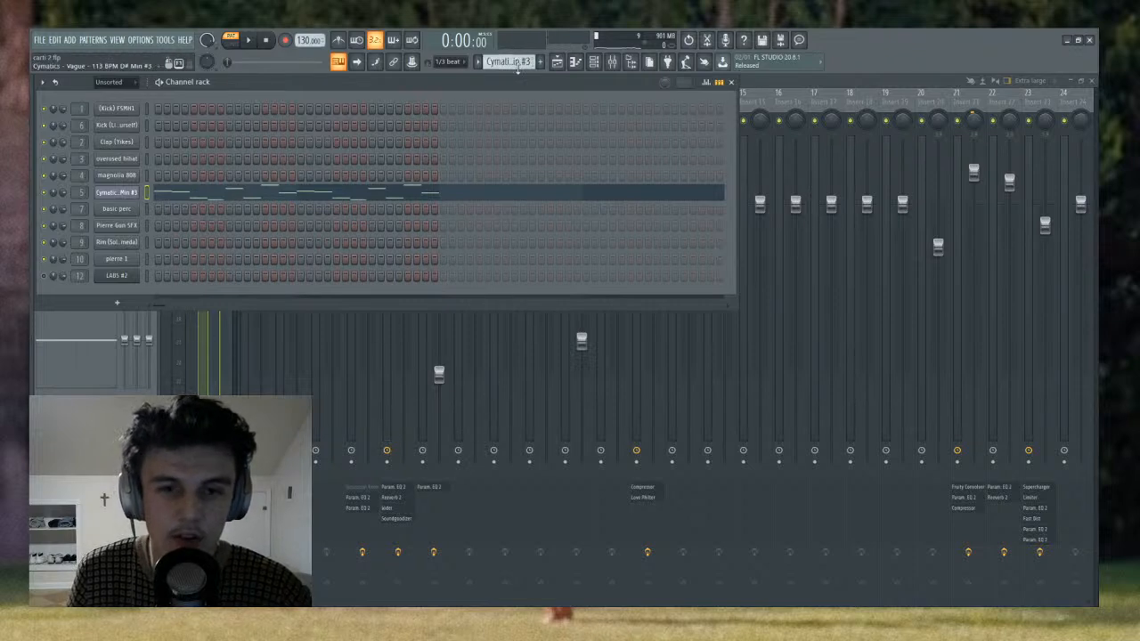
# - Browse the remaining patterns, select Pattern 15 and listen to its chopped sample variation
pyautogui.scroll(-1, 518, 70)
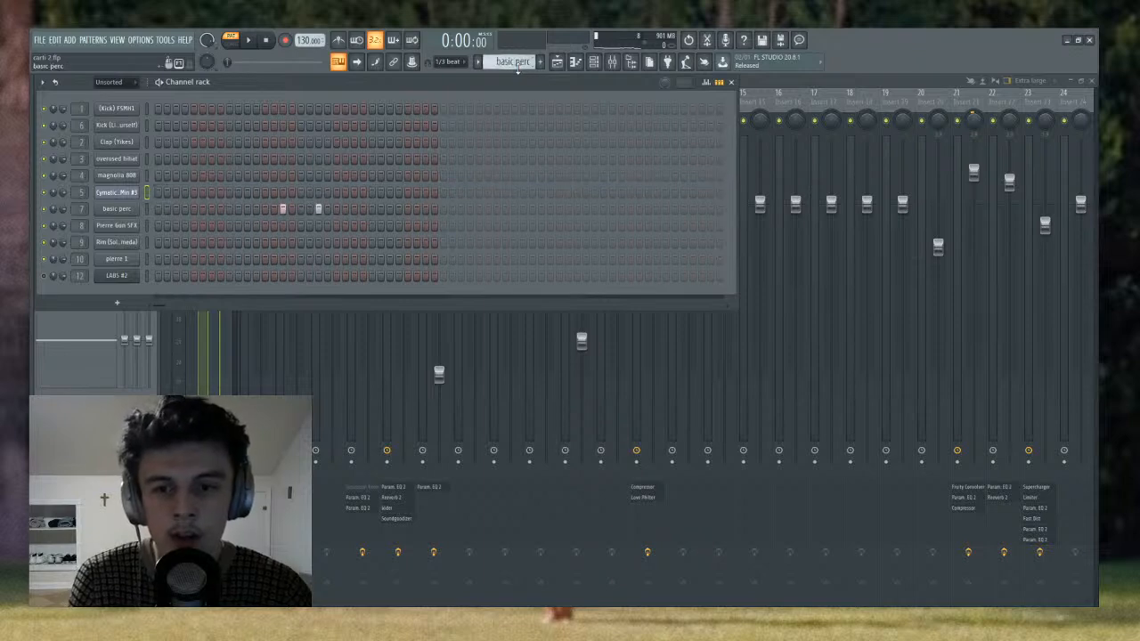
pyautogui.scroll(2, 517, 70)
pyautogui.scroll(-2, 517, 69)
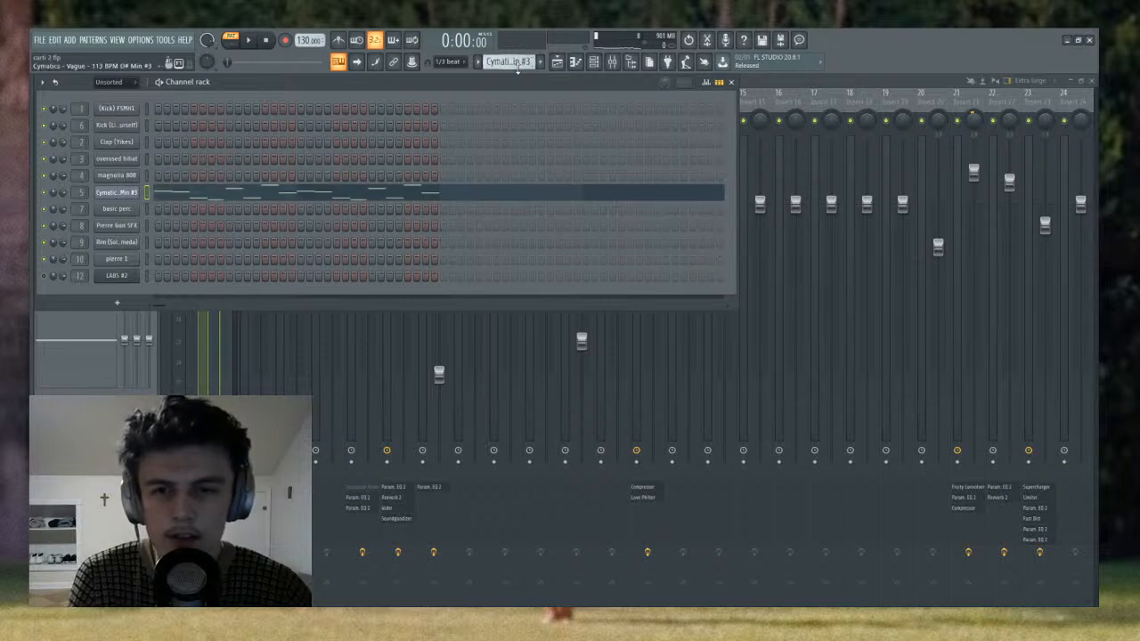
pyautogui.scroll(-4, 517, 69)
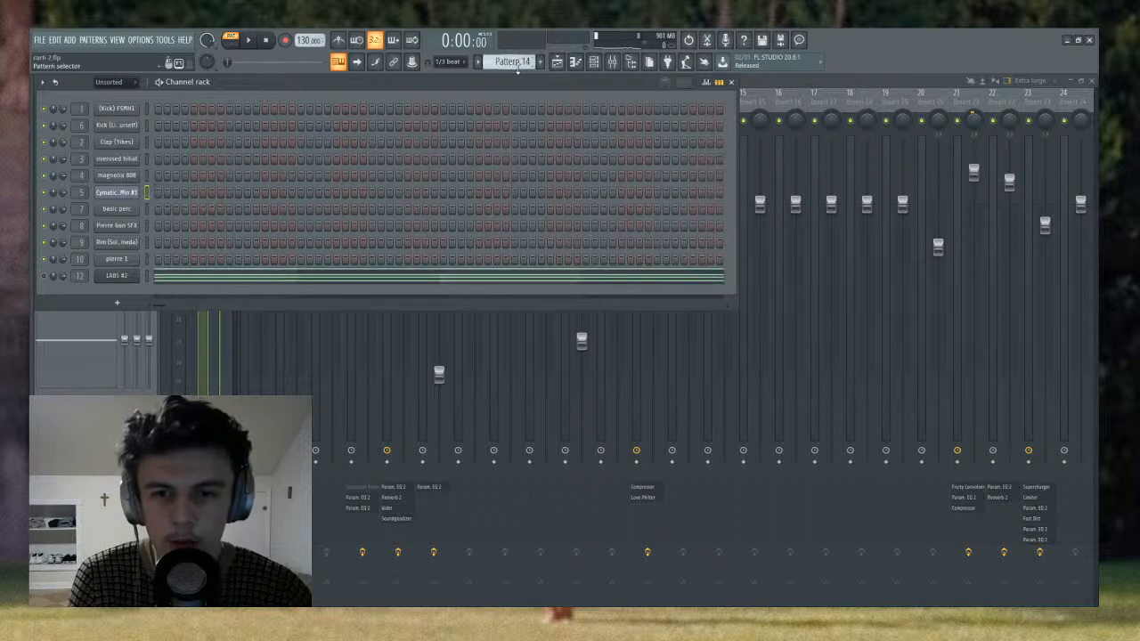
pyautogui.press('space')
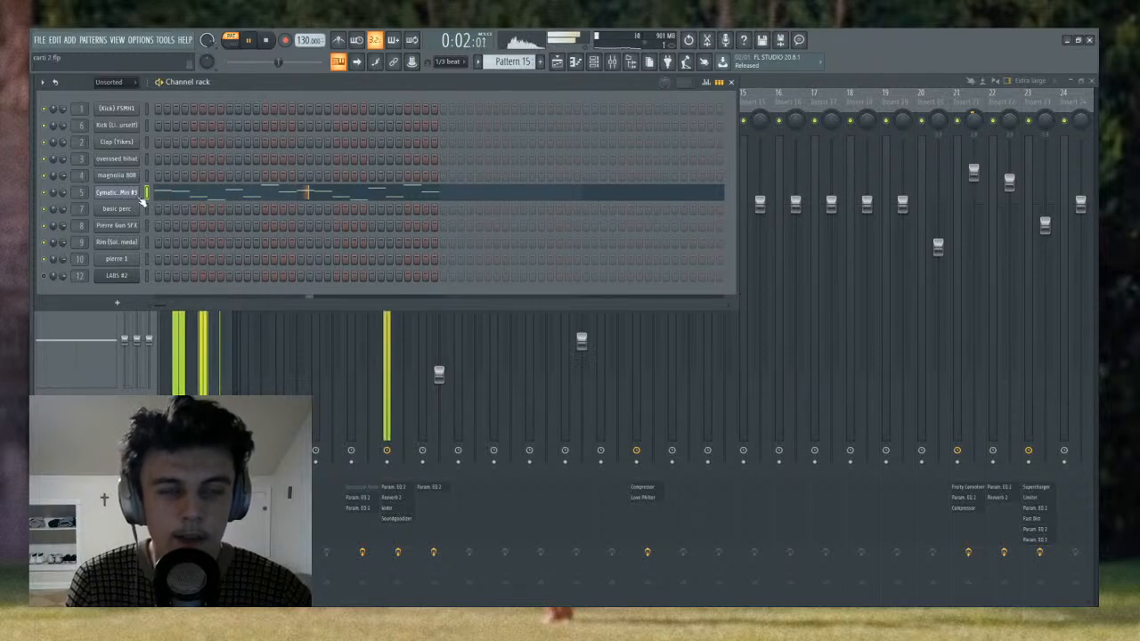
pyautogui.press('space')
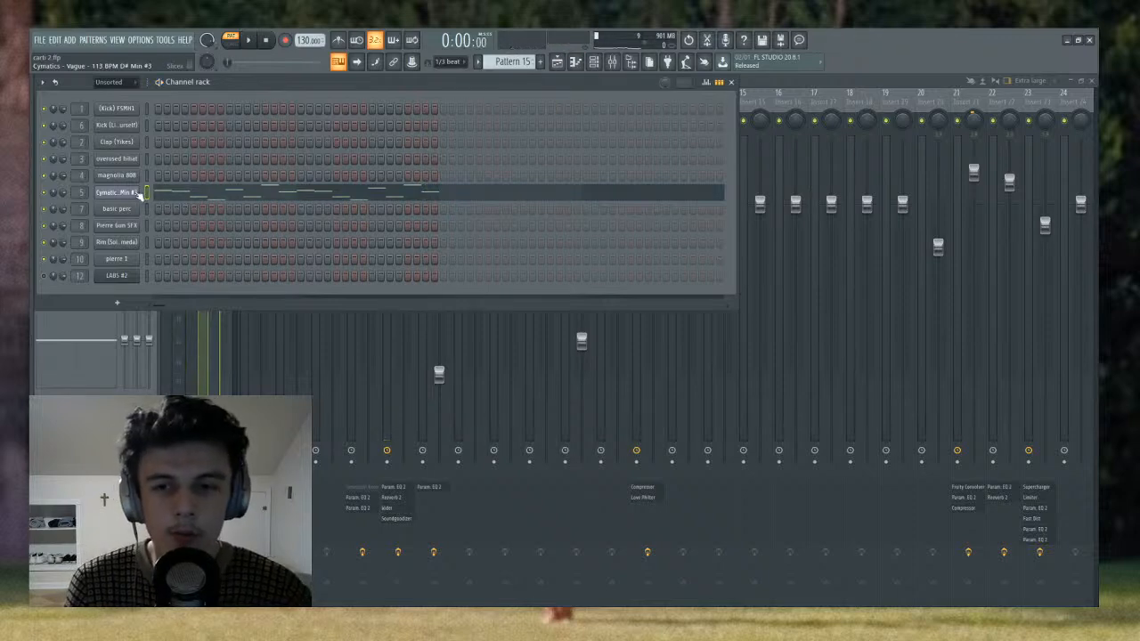
# - Open Pattern 15's Cymatics notes in the piano roll and audition the Marker #14 slice
pyautogui.click(167, 195)
pyautogui.scroll(-3, 262, 115)
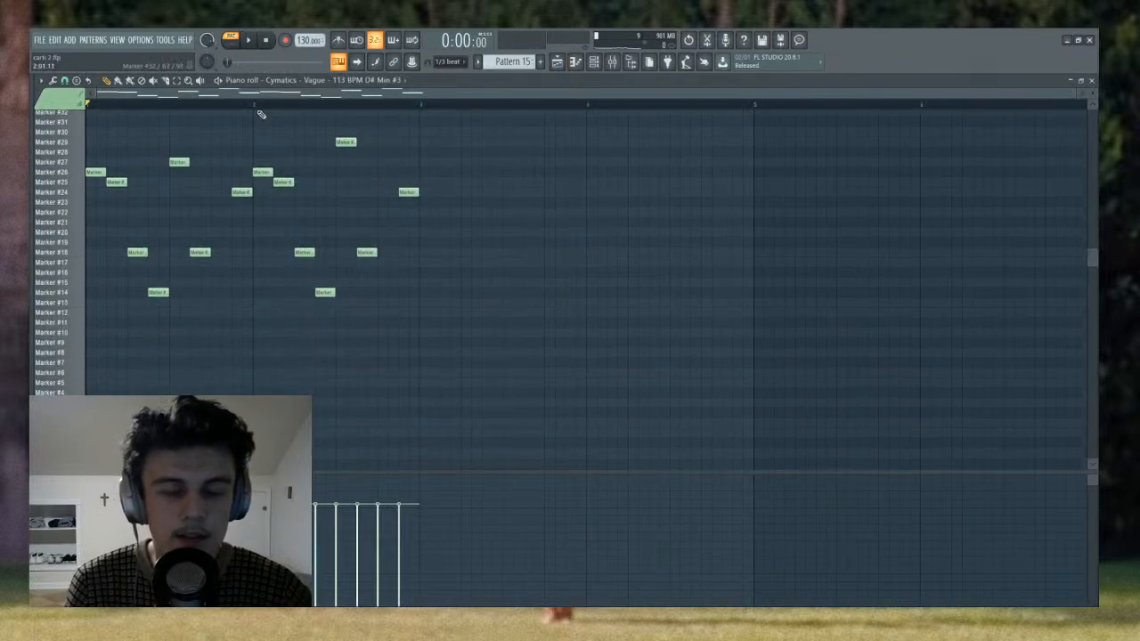
pyautogui.click(74, 296)
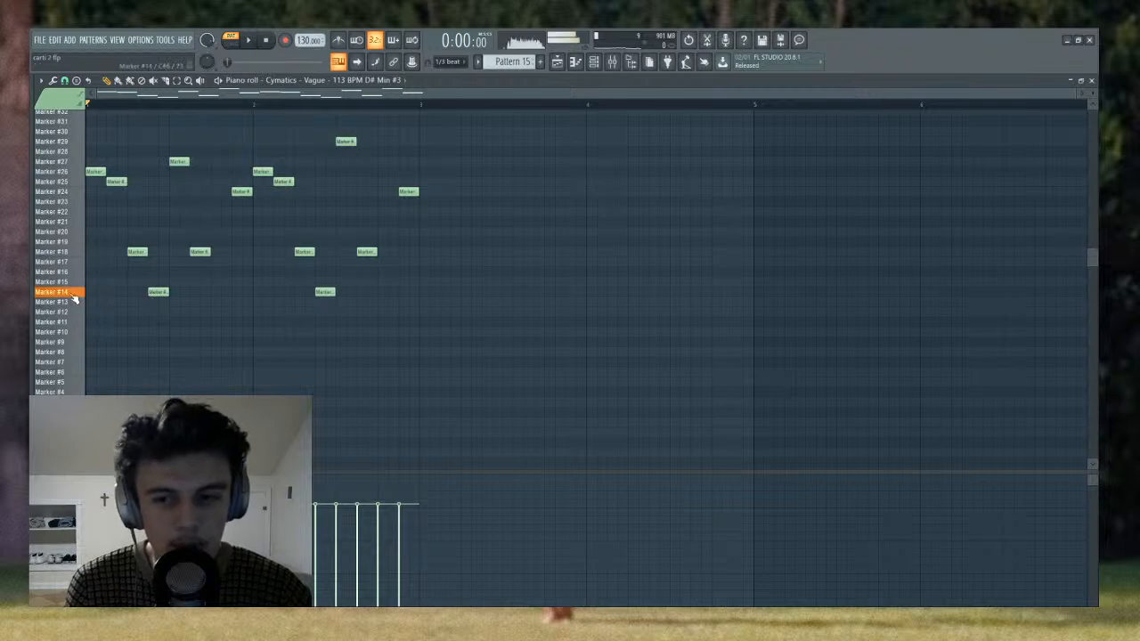
pyautogui.click(74, 298)
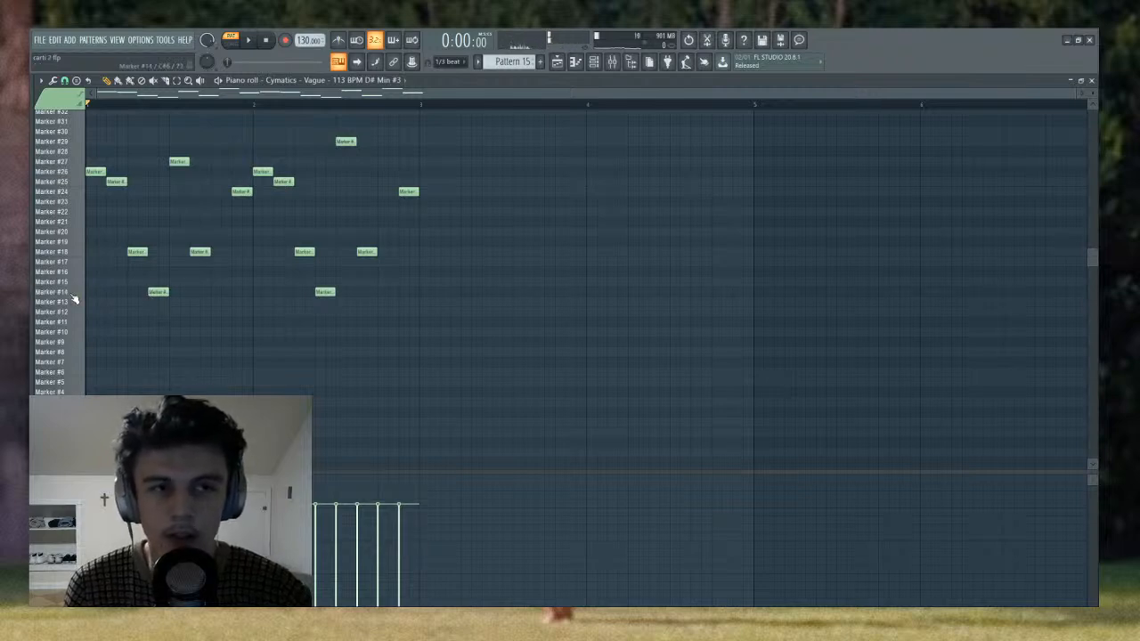
pyautogui.press('space')
pyautogui.press('space')
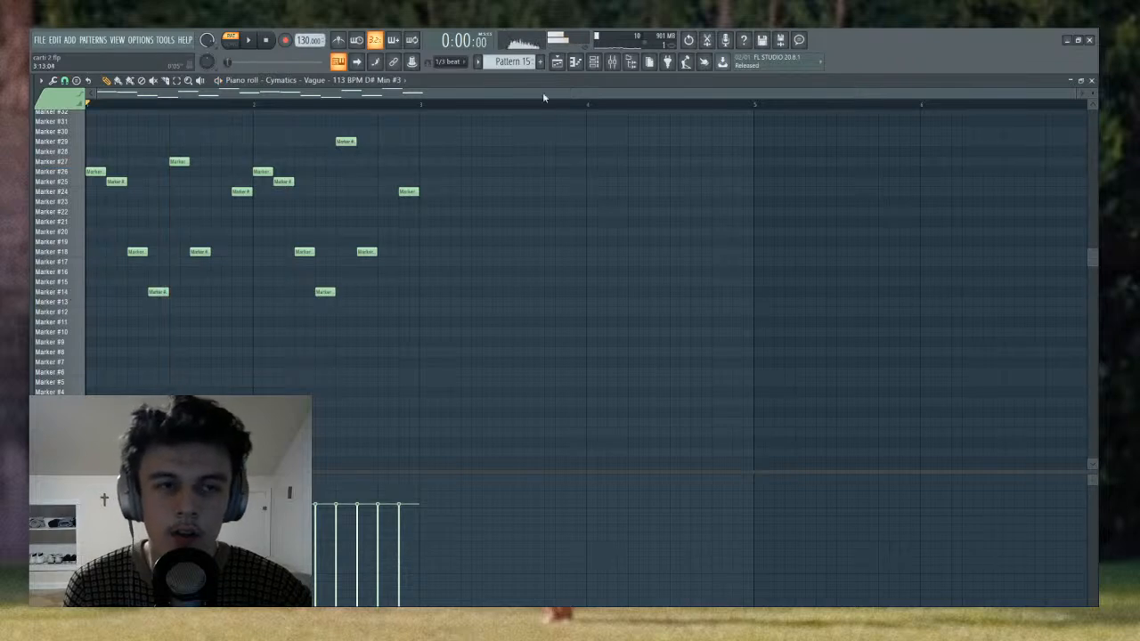
# - Listen to the Cymatics #3 pattern in the piano roll and compare its slice notes with Pattern 15
pyautogui.scroll(5, 514, 63)
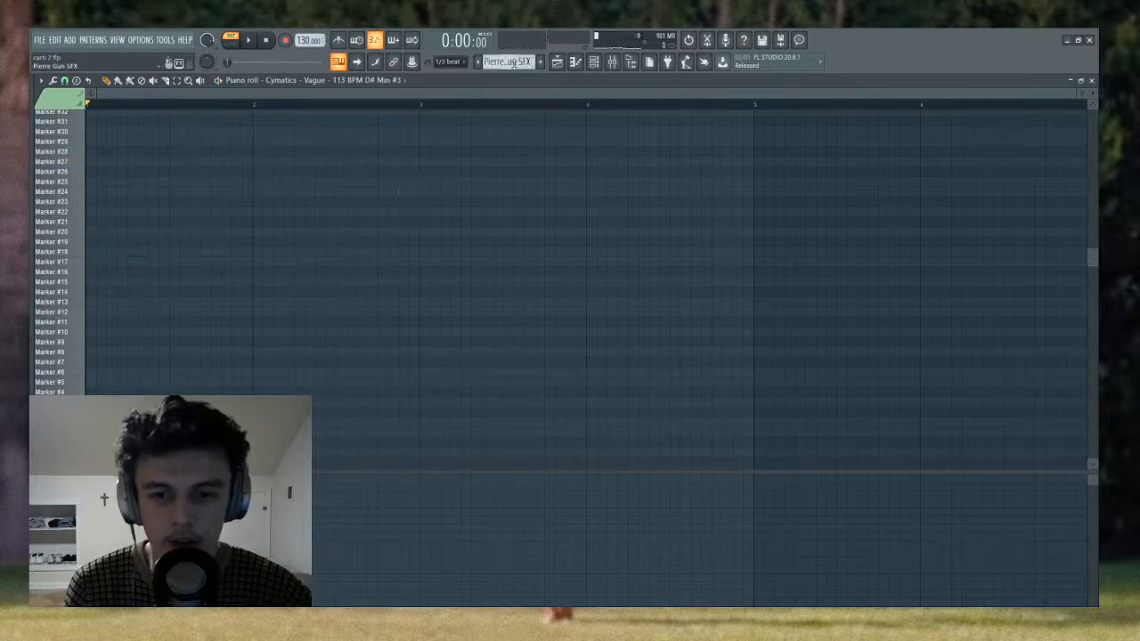
pyautogui.scroll(-1, 514, 63)
pyautogui.press('space')
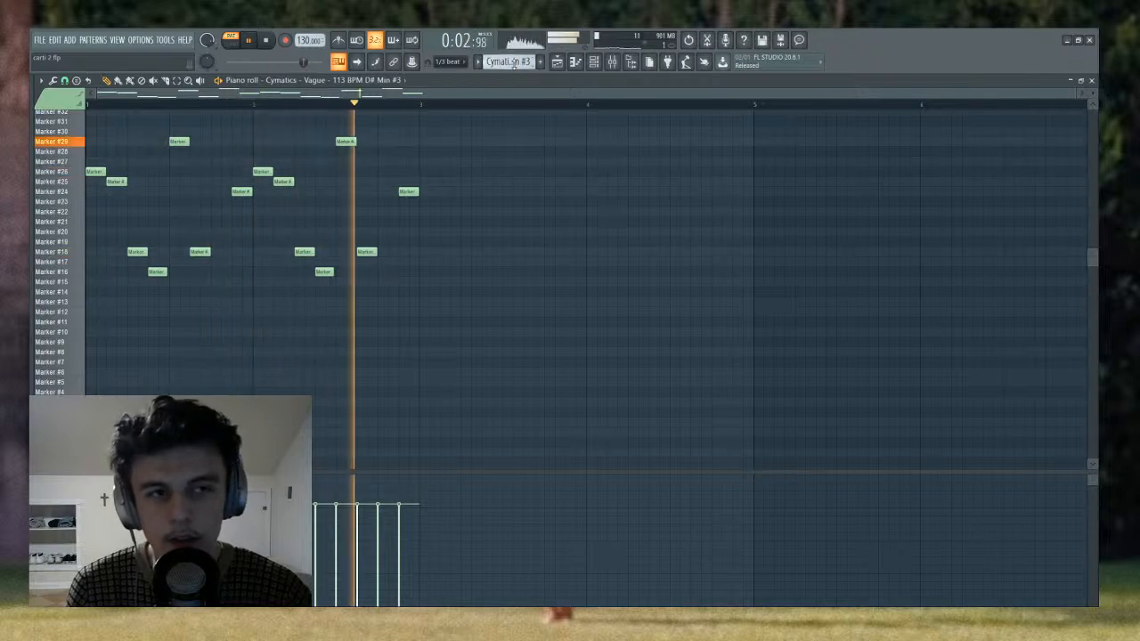
pyautogui.press('space')
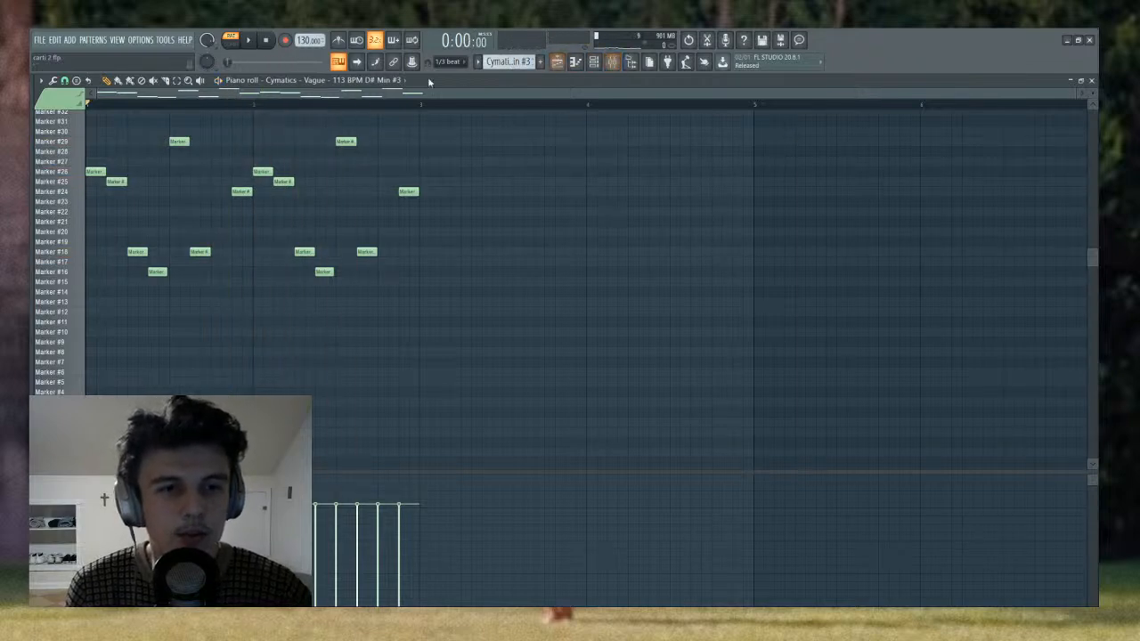
pyautogui.scroll(-1, 523, 61)
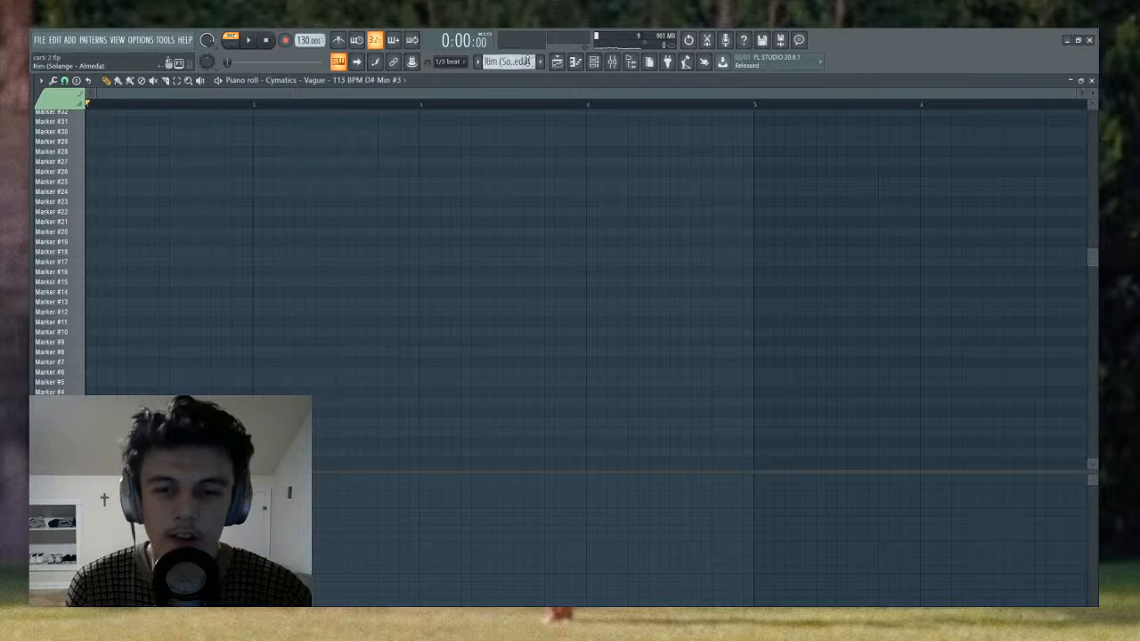
pyautogui.scroll(-1, 527, 62)
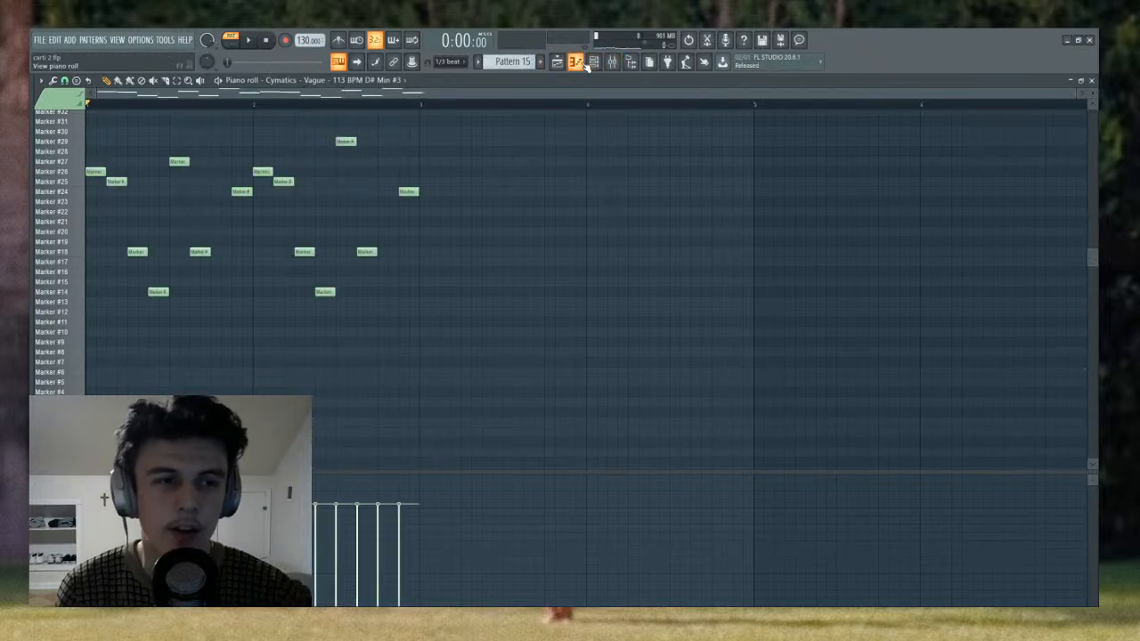
# - Select Insert 5 in the mixer and inspect its Fruity parametric EQ 2 curve
pyautogui.click(612, 62)
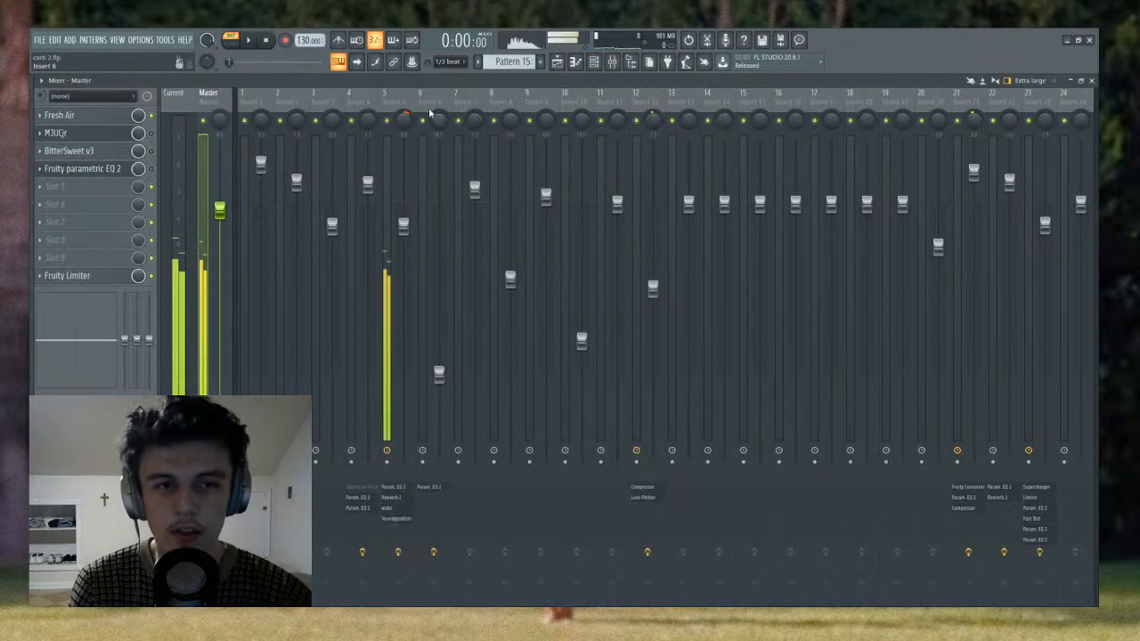
pyautogui.click(388, 142)
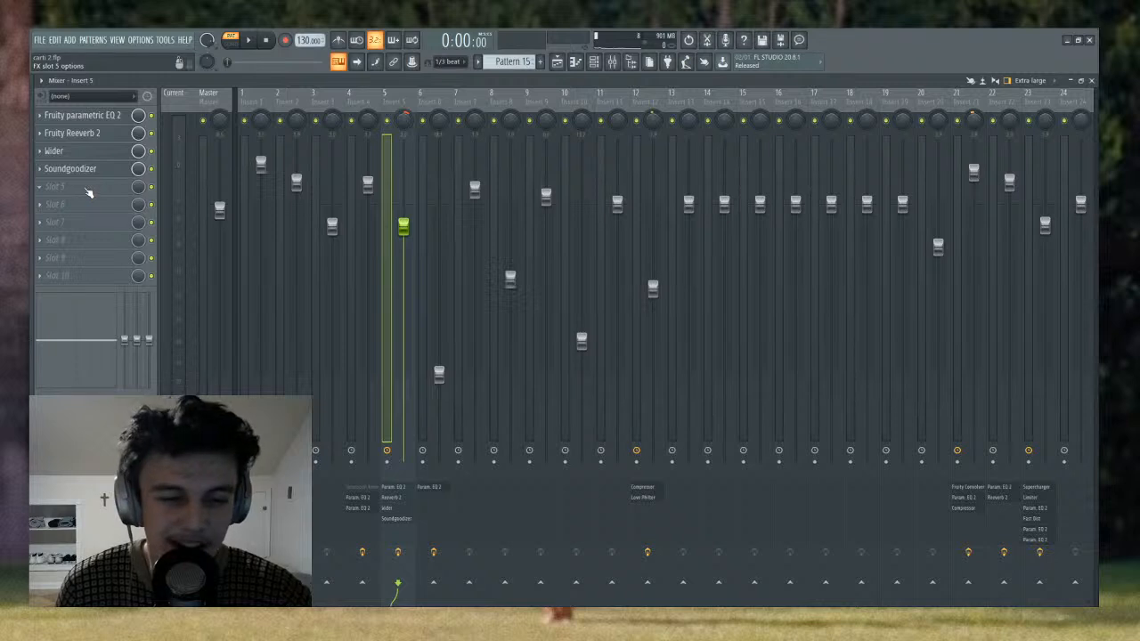
pyautogui.click(101, 124)
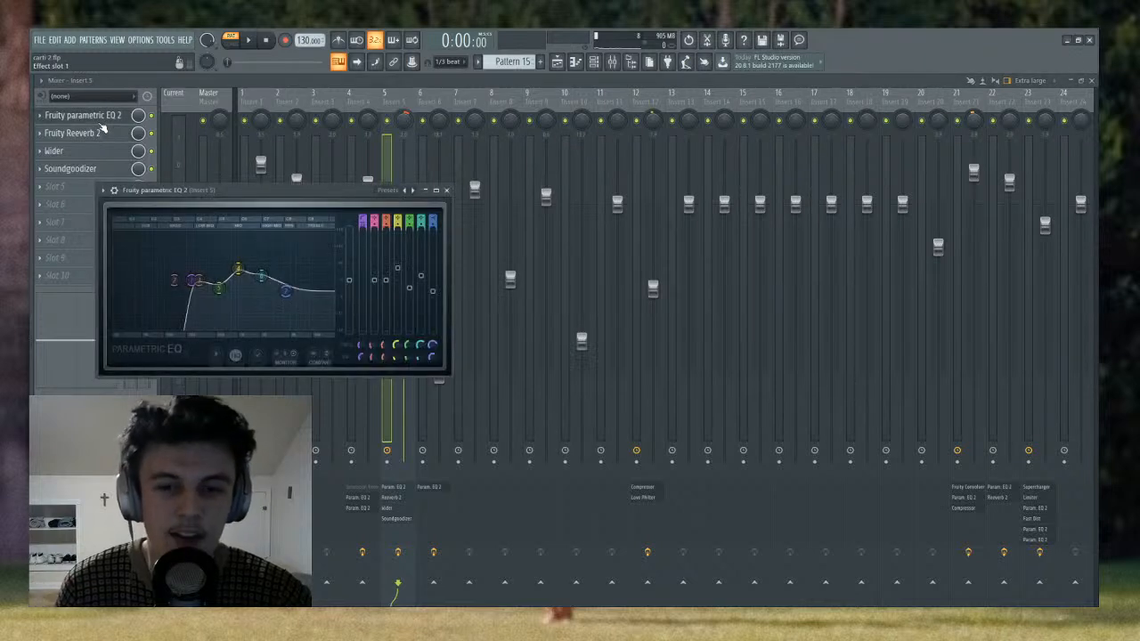
pyautogui.click(101, 123)
pyautogui.click(100, 124)
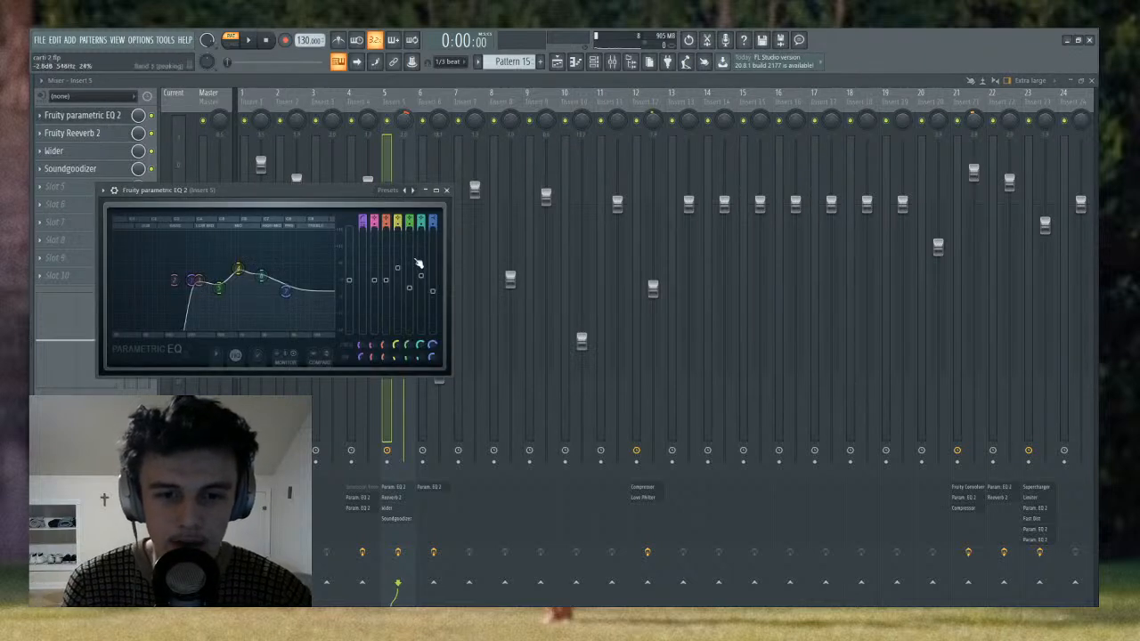
# - Bypass Fruity parametric EQ 2 on Insert 5 and listen to Pattern 15 without it
pyautogui.click(152, 116)
pyautogui.press('space')
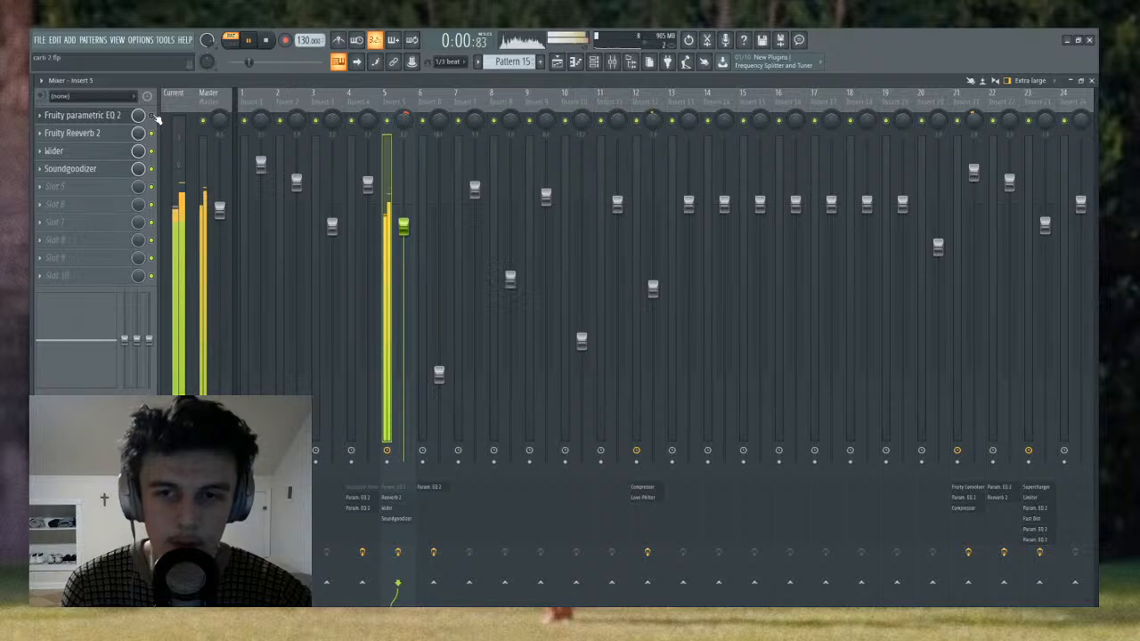
pyautogui.press('space')
# - Bypass Fruity Reeverb 2, Wider, Soundgoodizer and the parametric EQ on Insert 5 and listen to the dry sample
pyautogui.click(151, 132)
pyautogui.click(151, 150)
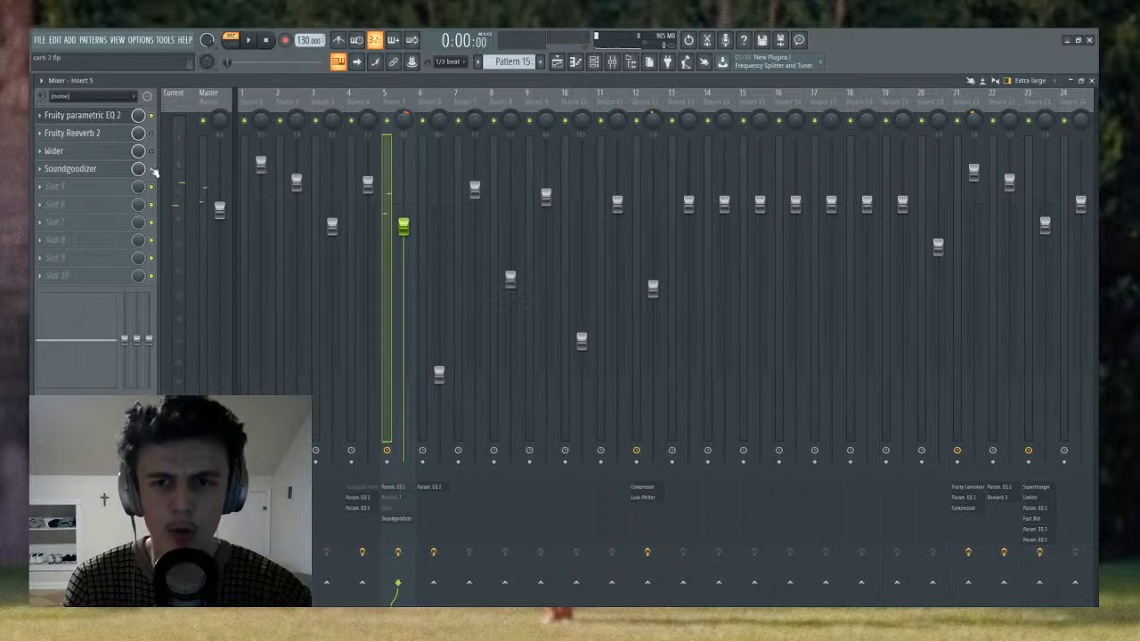
pyautogui.click(151, 168)
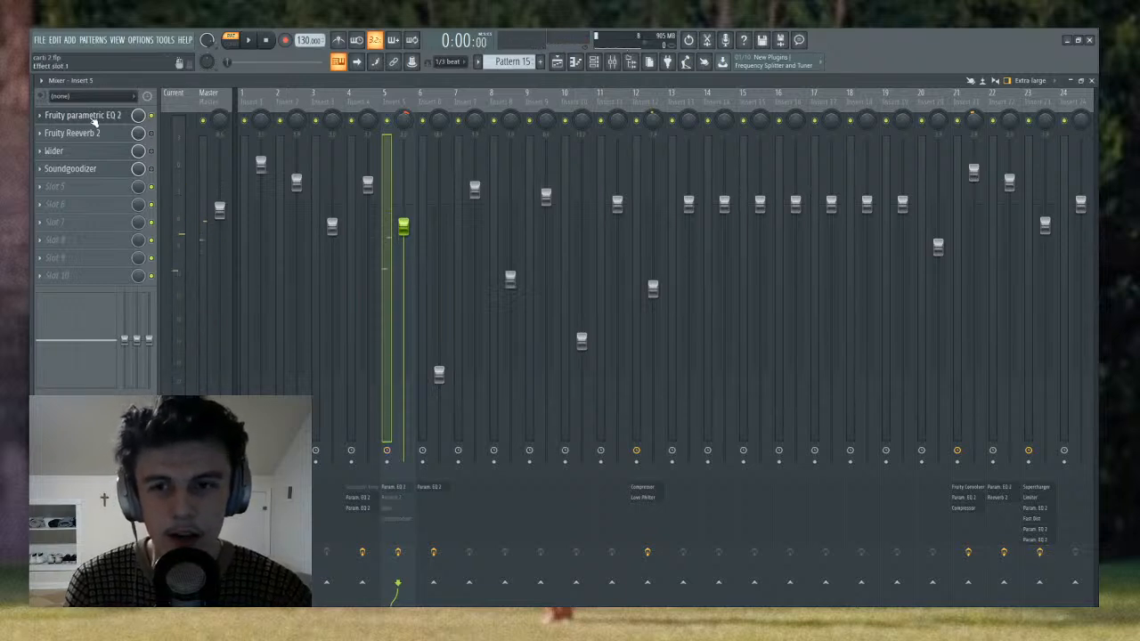
pyautogui.click(94, 120)
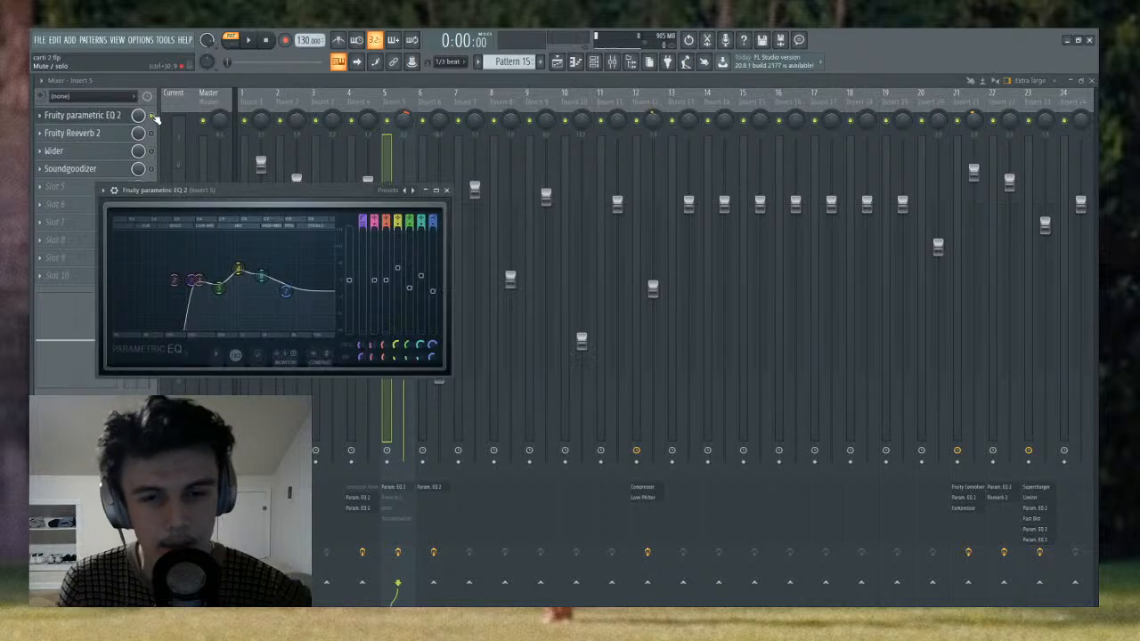
pyautogui.press('Escape')
pyautogui.click(153, 116)
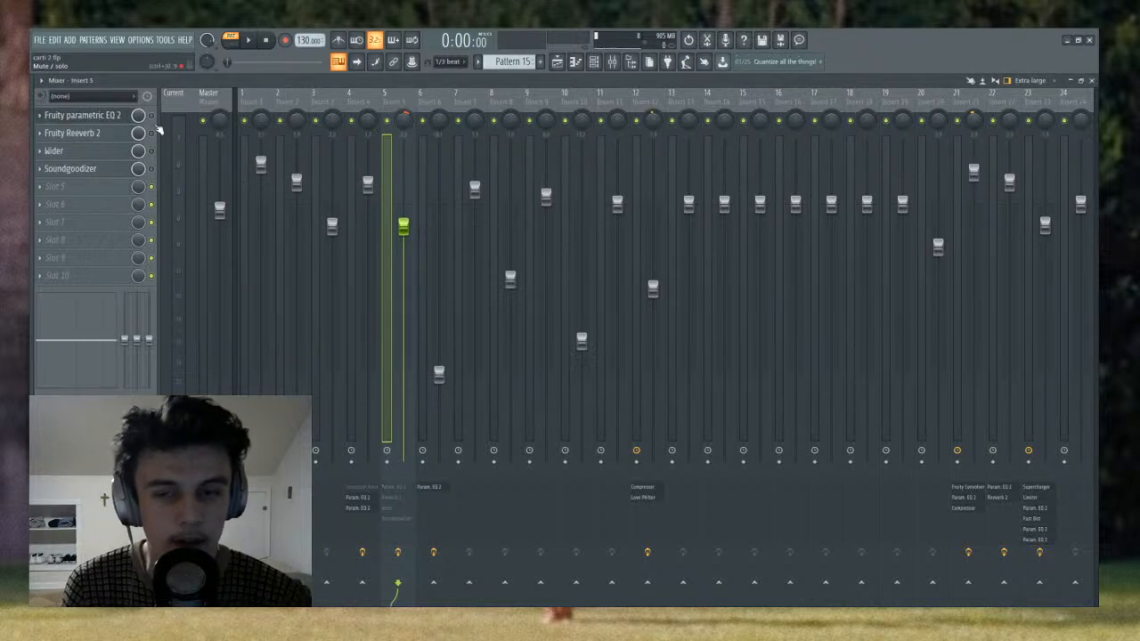
pyautogui.press('space')
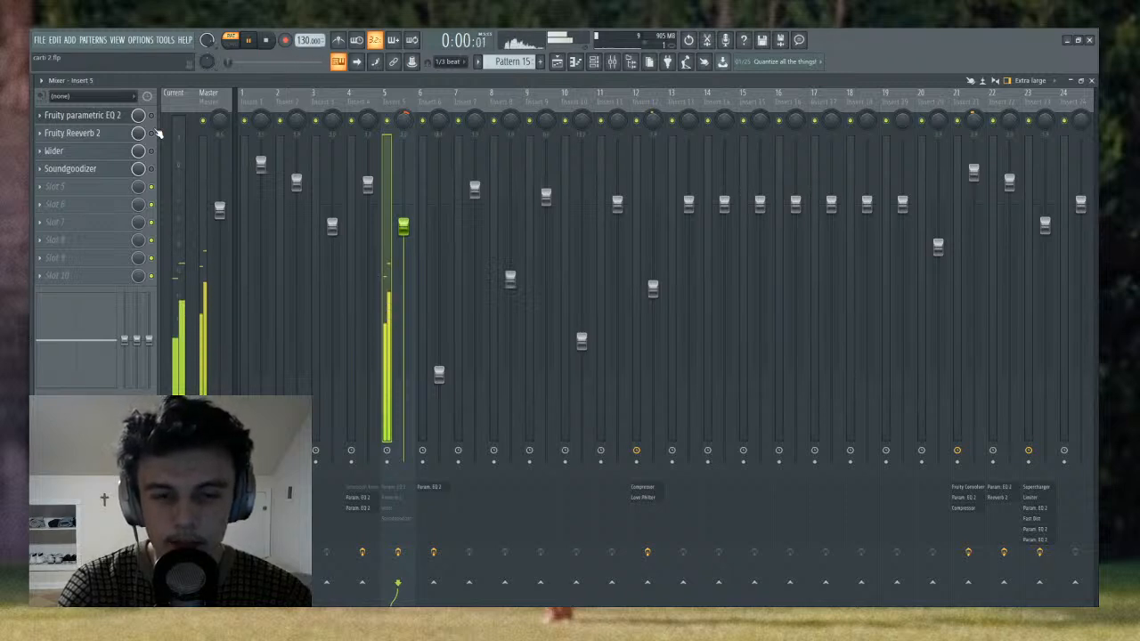
pyautogui.press('space')
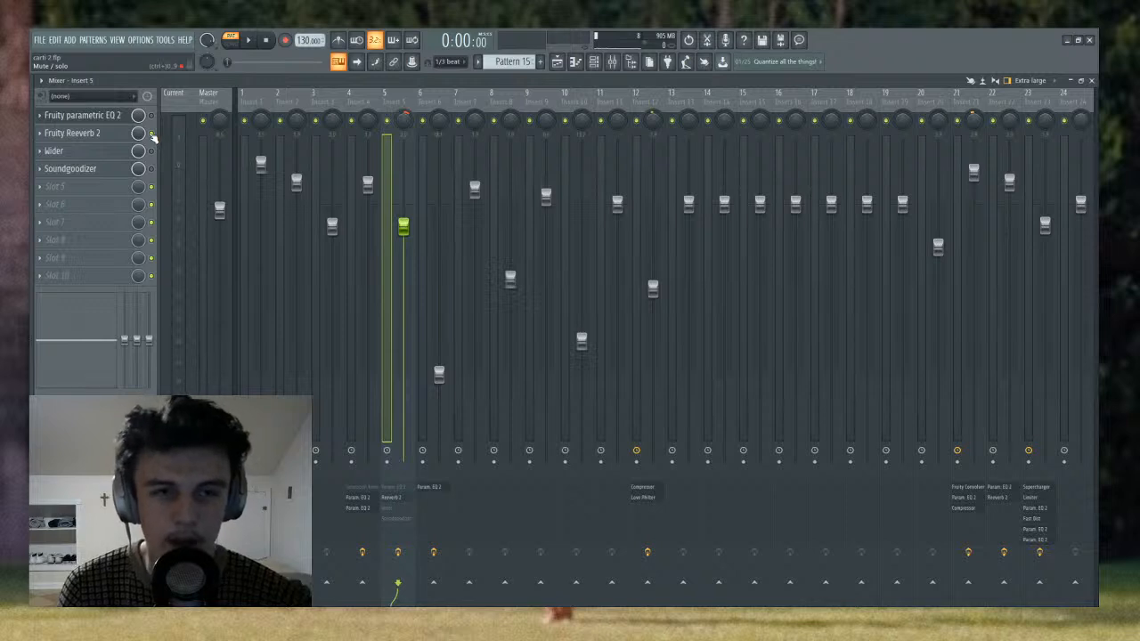
# - Listen to Insert 5 with only Fruity Reeverb 2 active, re-enable Fruity parametric EQ 2 and inspect both effects during playback
pyautogui.press('space')
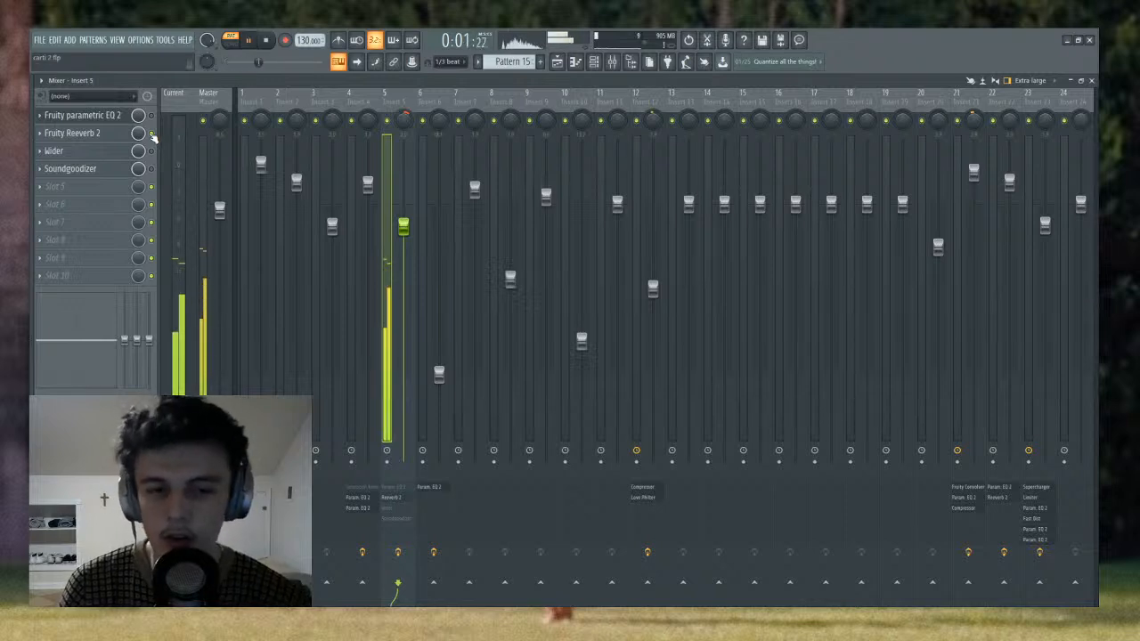
pyautogui.press('space')
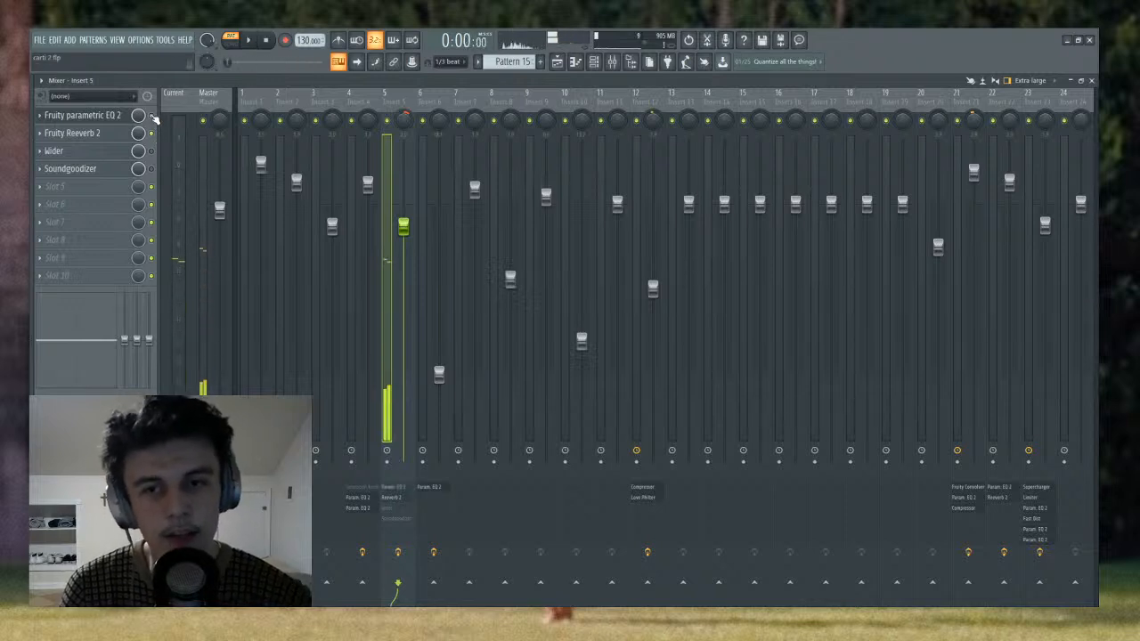
pyautogui.click(94, 121)
pyautogui.press('space')
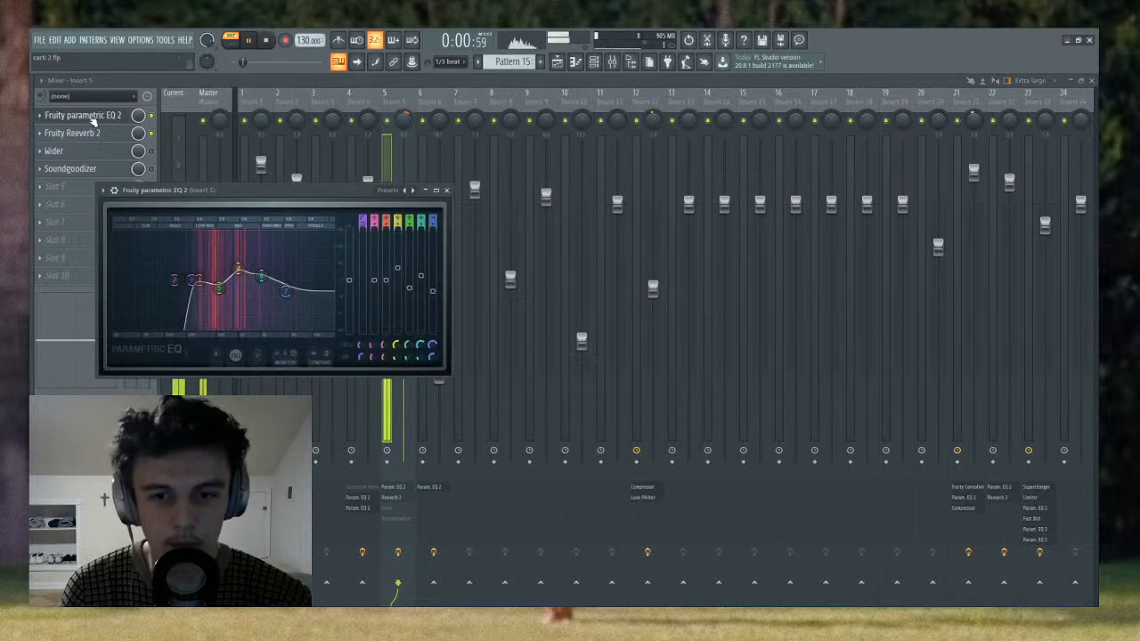
pyautogui.click(94, 121)
pyautogui.click(99, 135)
pyautogui.click(100, 136)
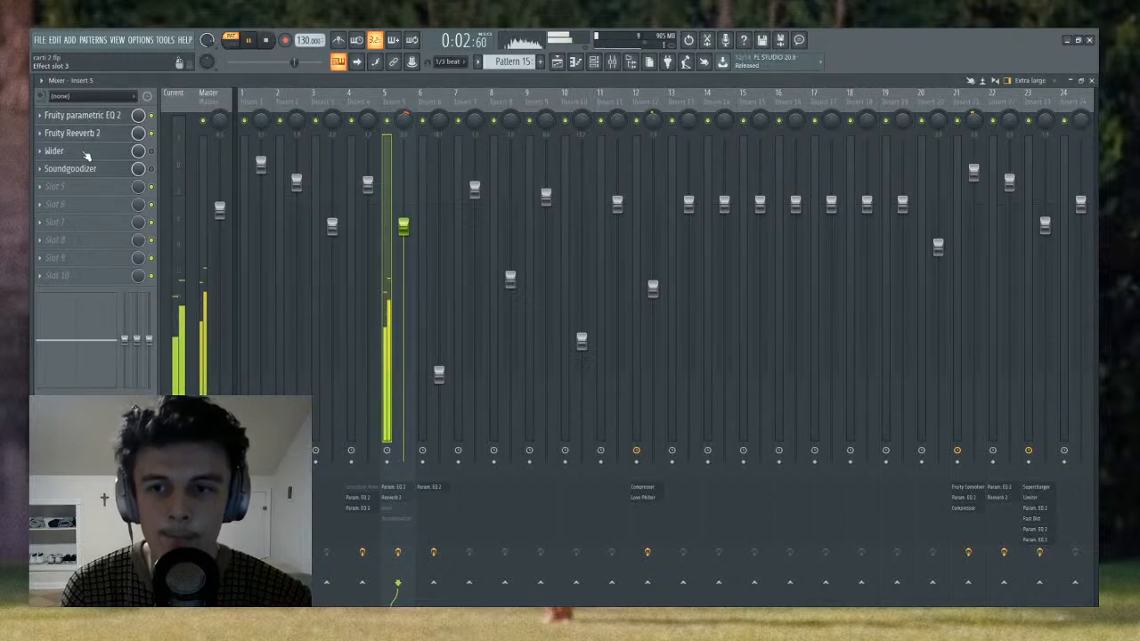
# - Inspect the Wider plugin on Insert 5 and re-enable it in the effect chain
pyautogui.click(115, 154)
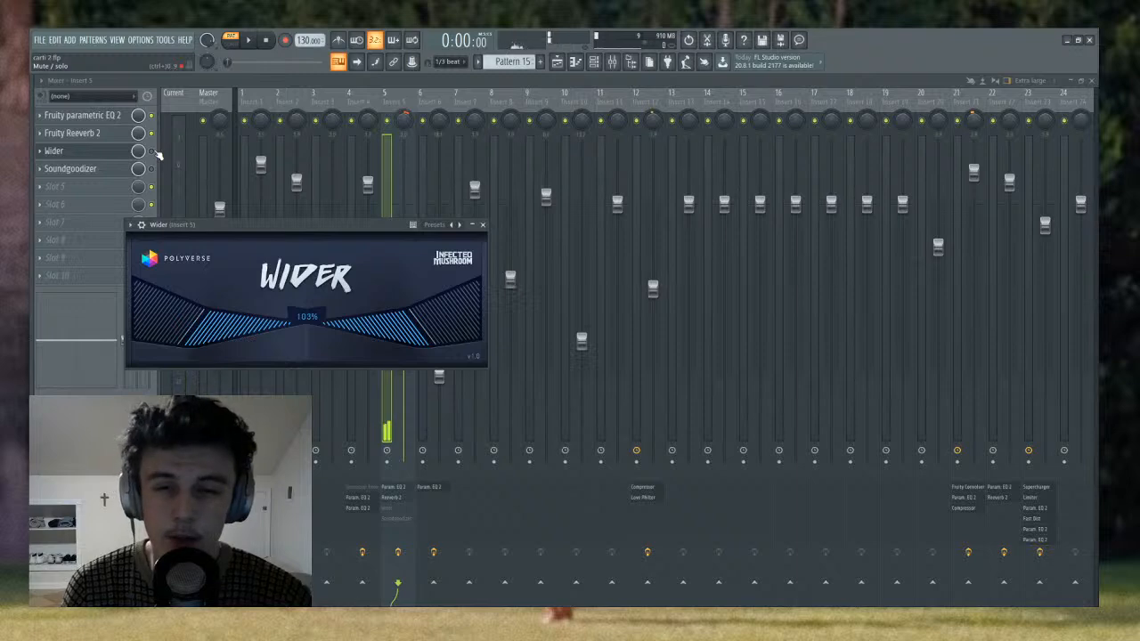
pyautogui.click(154, 152)
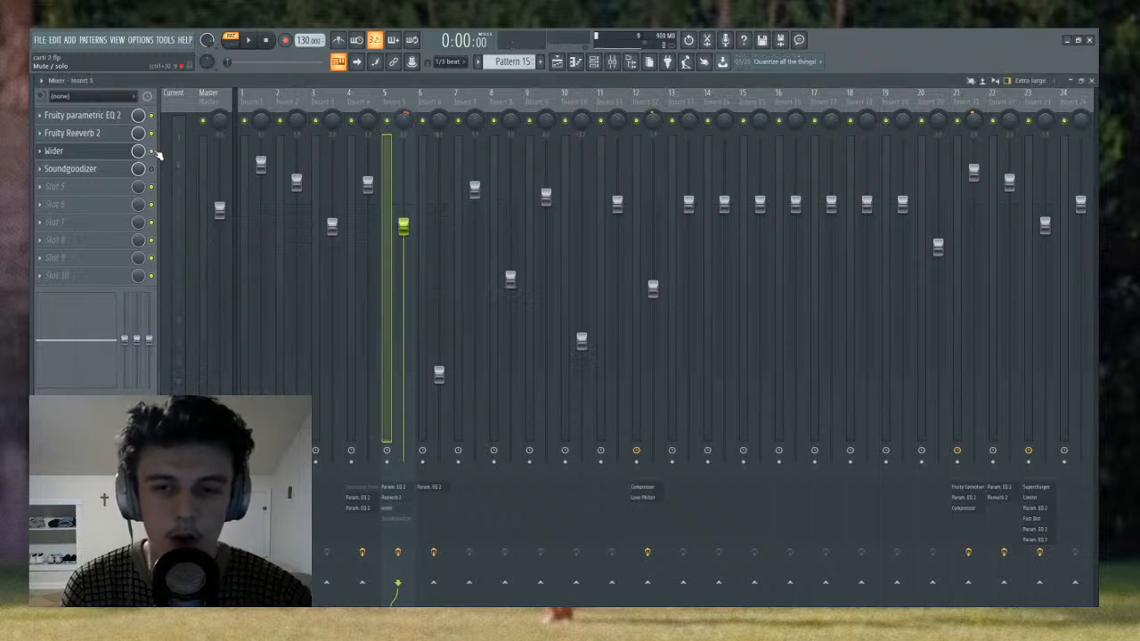
pyautogui.click(113, 155)
pyautogui.click(113, 155)
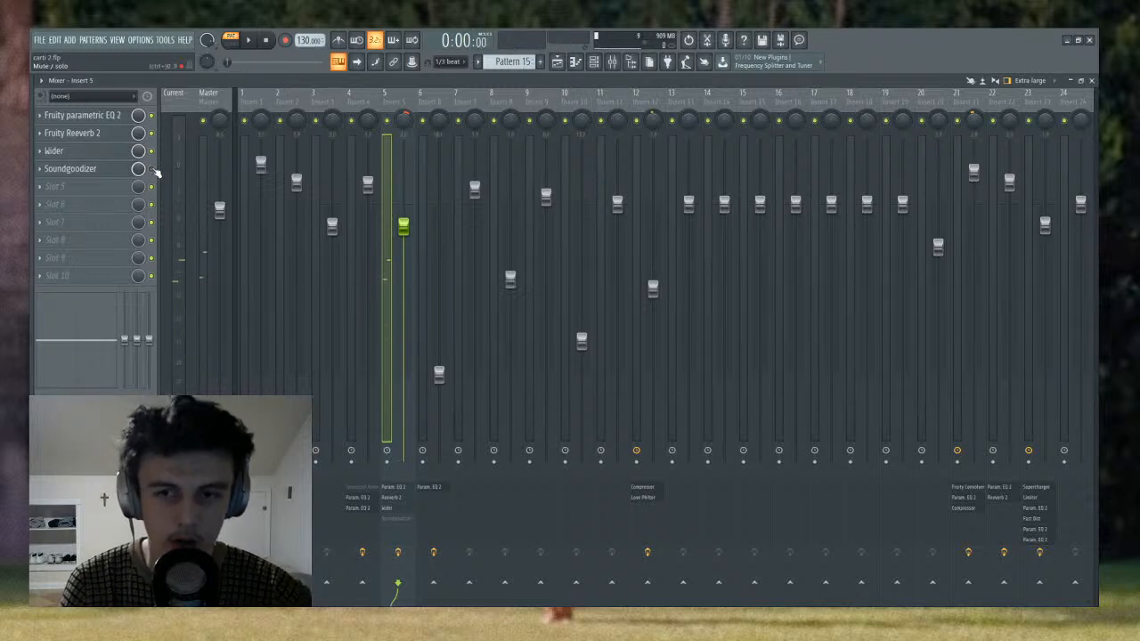
# - Re-enable Soundgoodizer on Insert 5, inspect the plugin and listen to Pattern 15 through the full effect chain
pyautogui.click(152, 169)
pyautogui.click(152, 169)
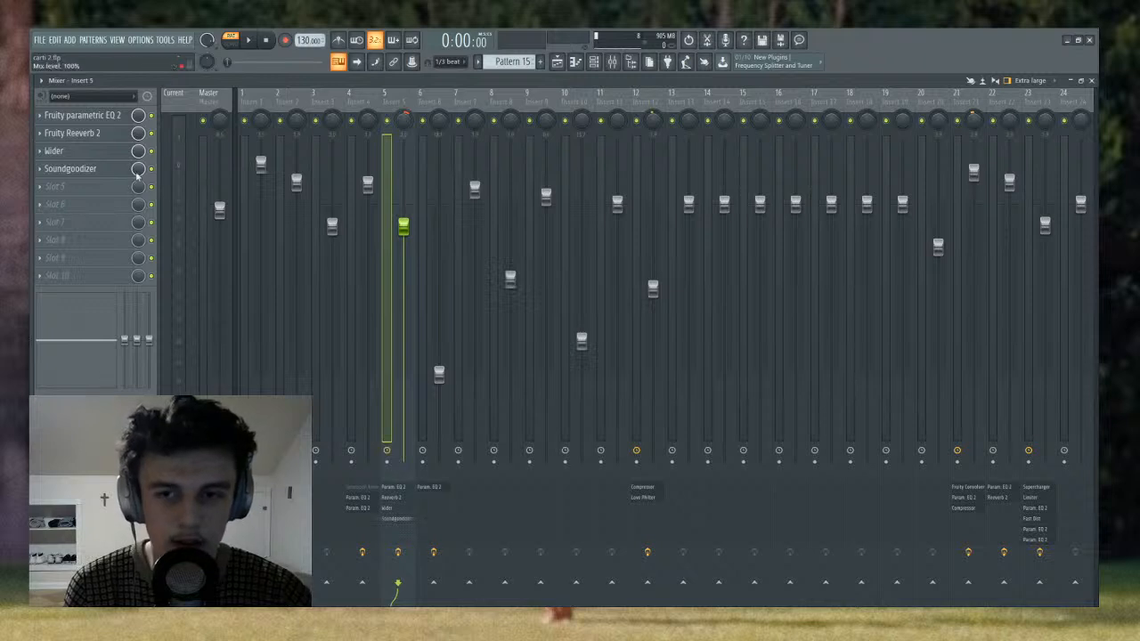
pyautogui.click(102, 175)
pyautogui.press('space')
pyautogui.click(102, 174)
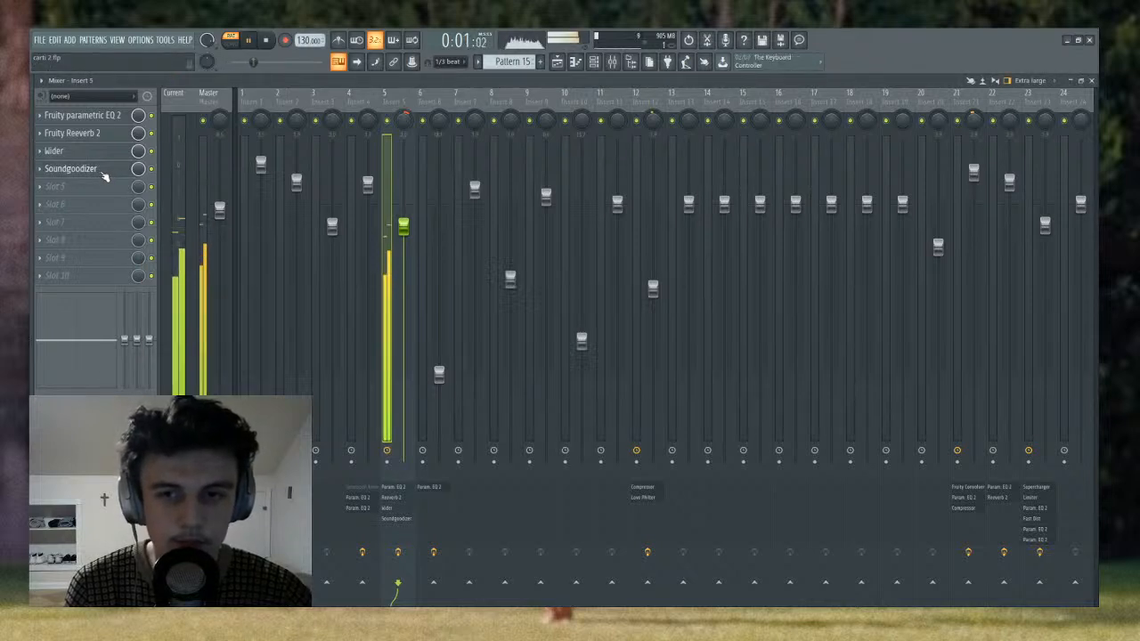
pyautogui.press('space')
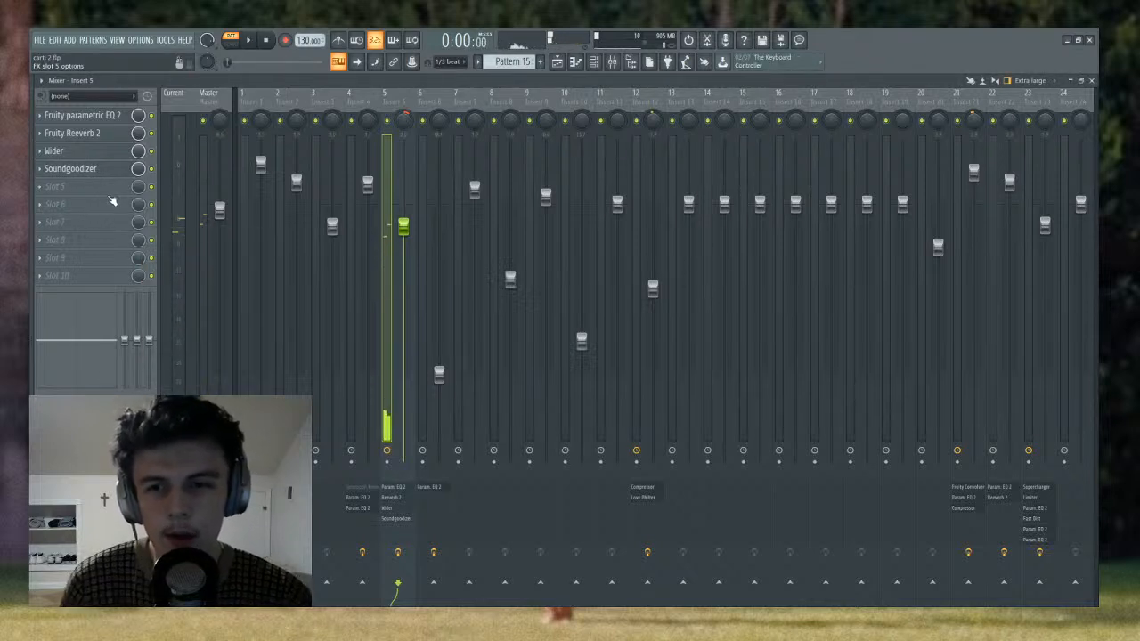
# - Show the playlist arrangement and play it in song mode
pyautogui.click(557, 62)
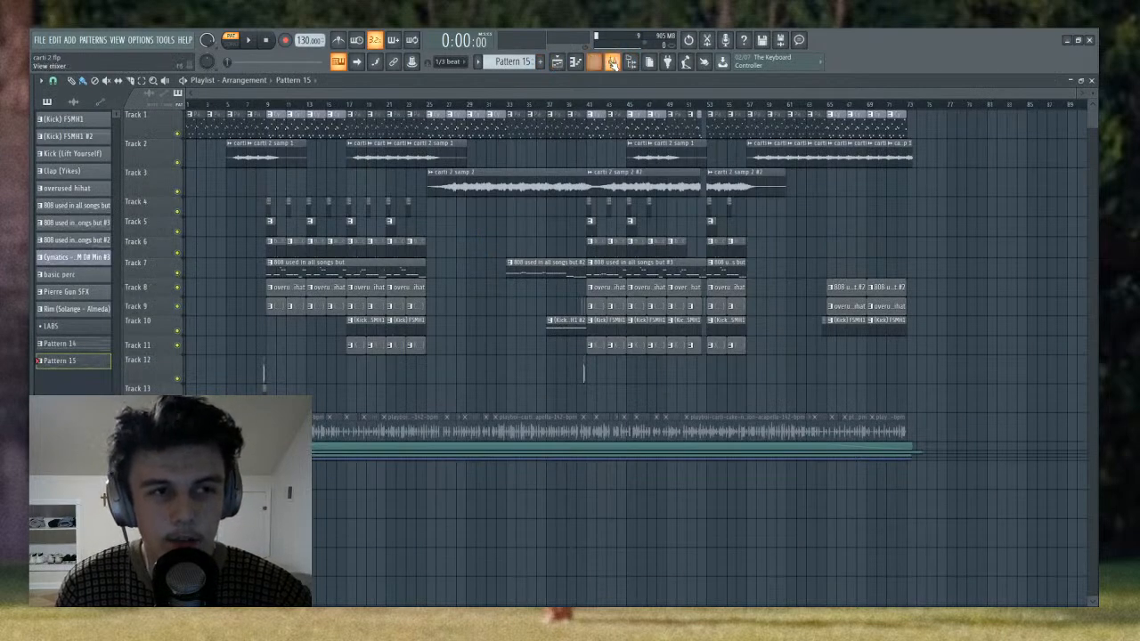
pyautogui.click(612, 61)
pyautogui.click(556, 62)
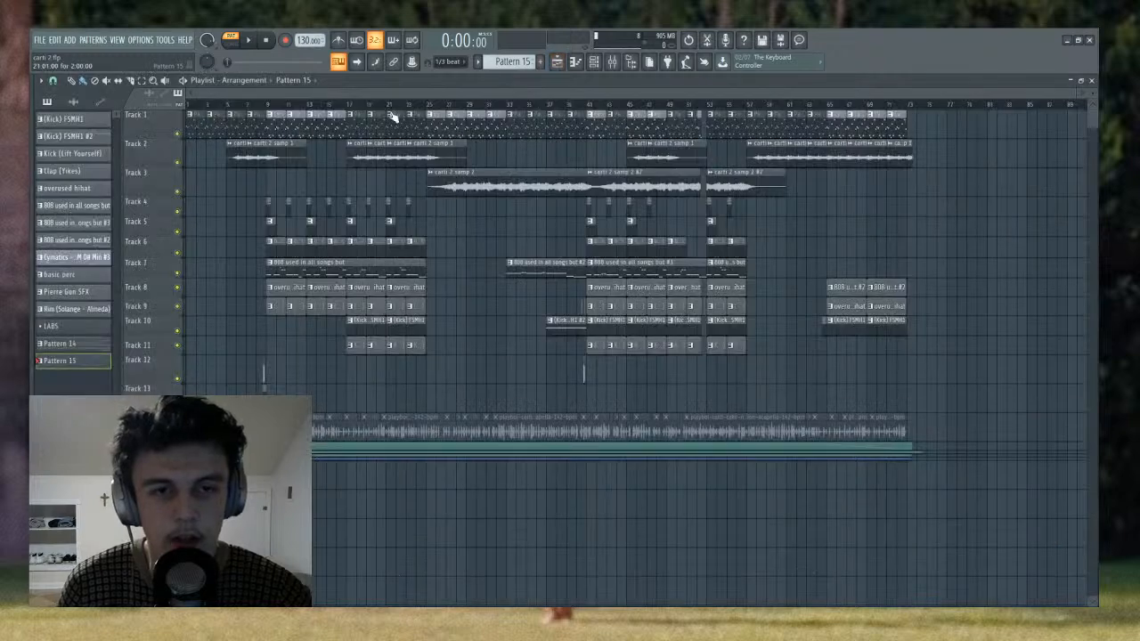
pyautogui.scroll(2, 482, 165)
pyautogui.press('space')
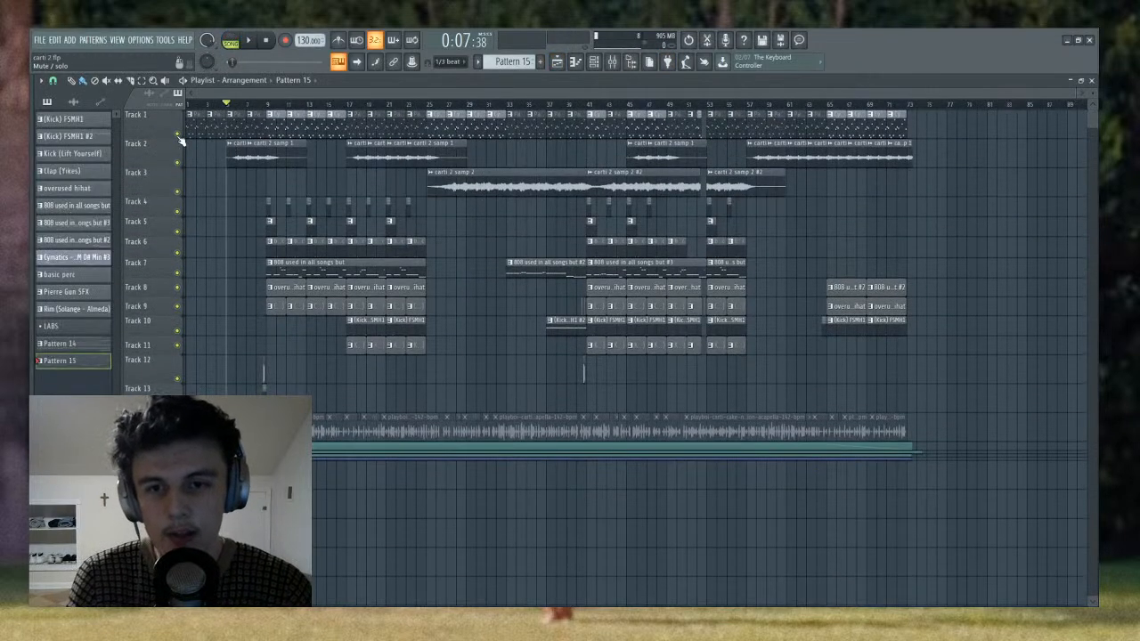
# - Solo Track 1 in the playlist and listen to its Cymatics clips around bar 9 and from the start
pyautogui.rightClick(178, 135)
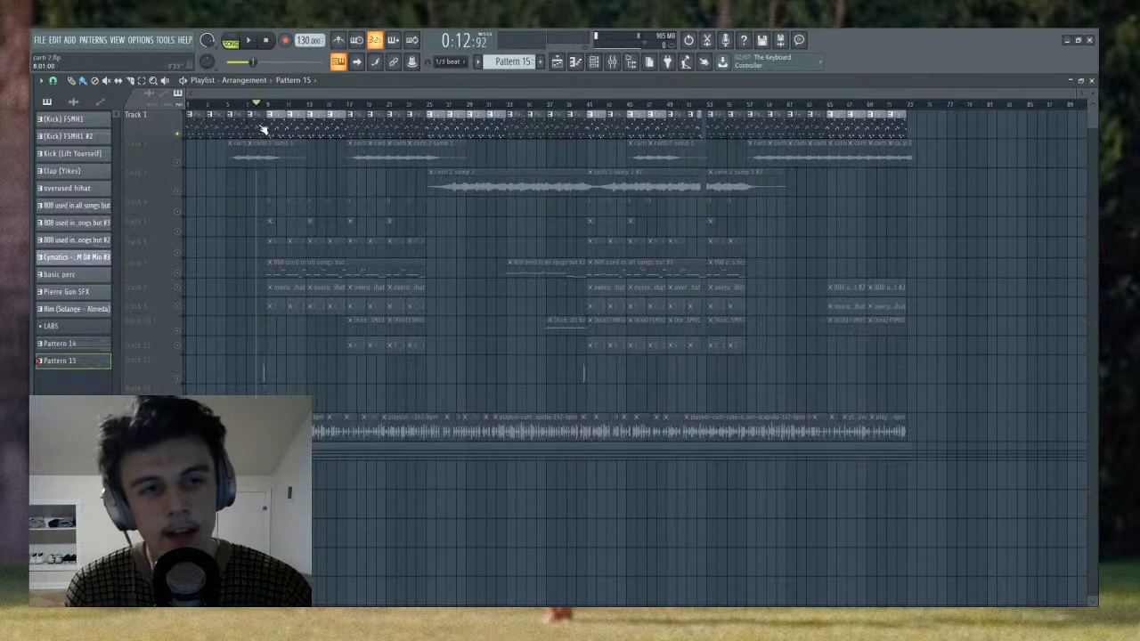
pyautogui.press('space')
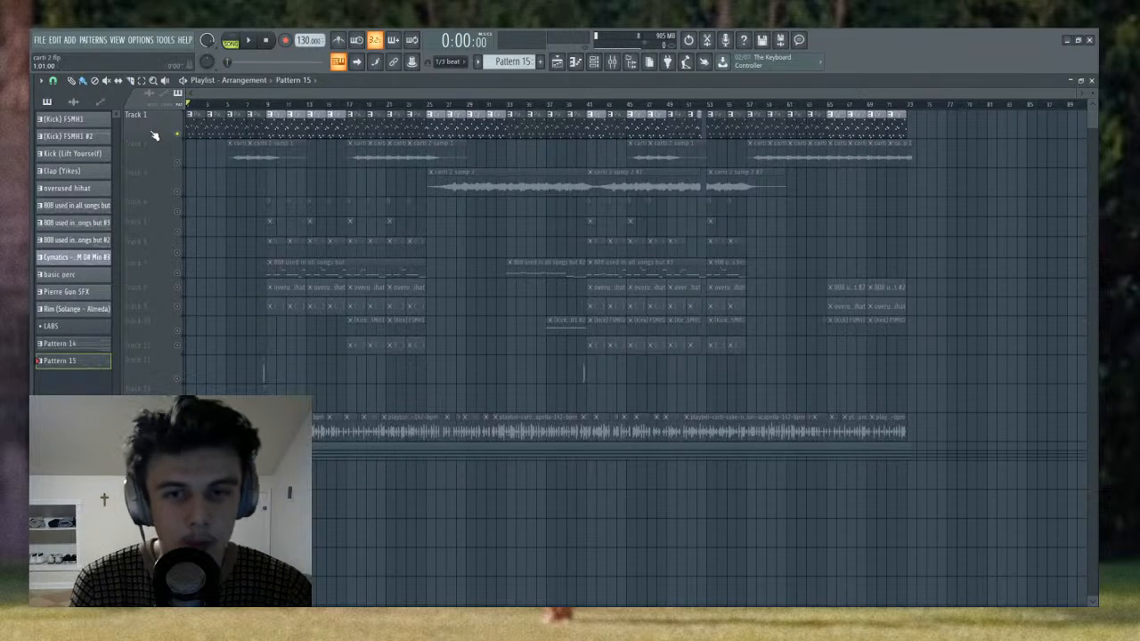
pyautogui.click(267, 105)
pyautogui.press('space')
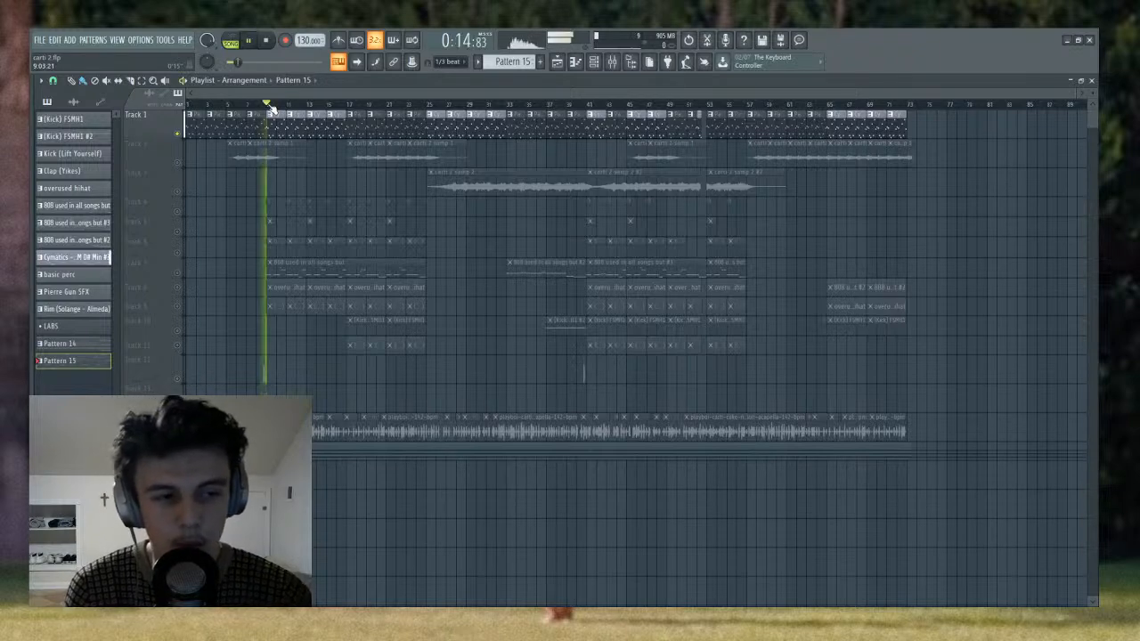
pyautogui.click(189, 105)
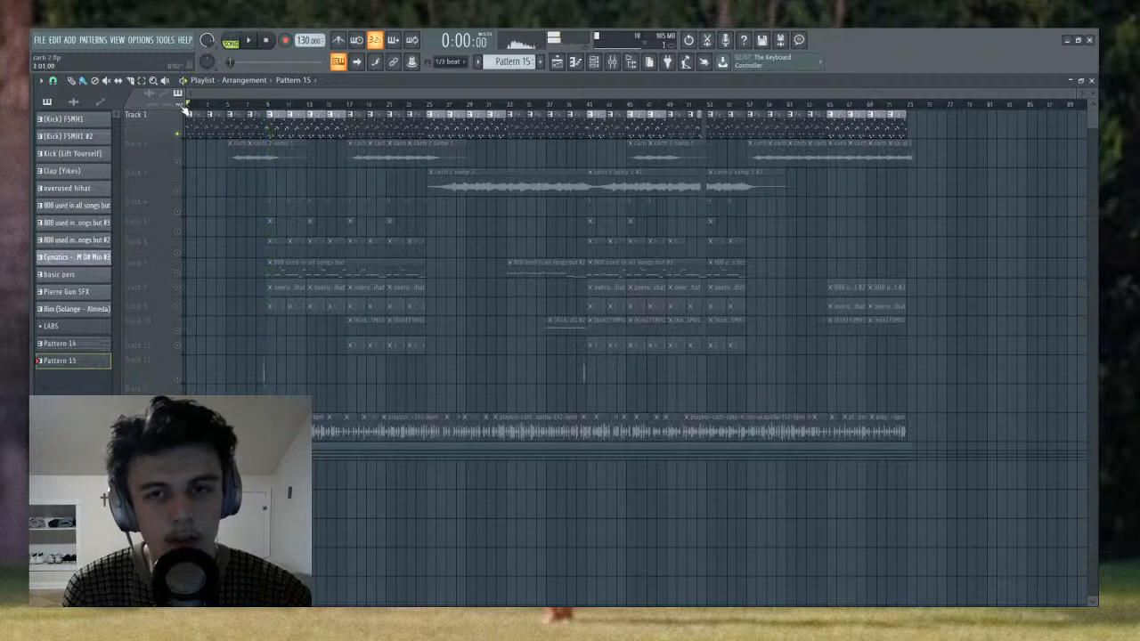
pyautogui.press('space')
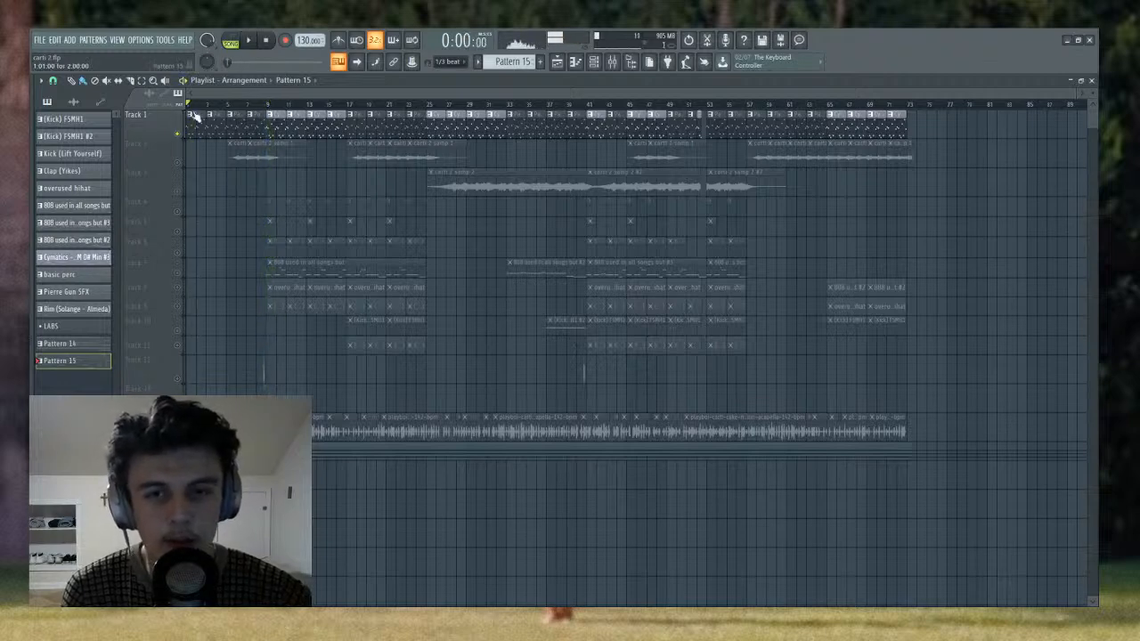
# - Solo Track 2, which holds the carti 2 samp 1 clips, in the playlist
pyautogui.keyDown('ctrl'); pyautogui.click(178, 163); pyautogui.keyUp('ctrl')
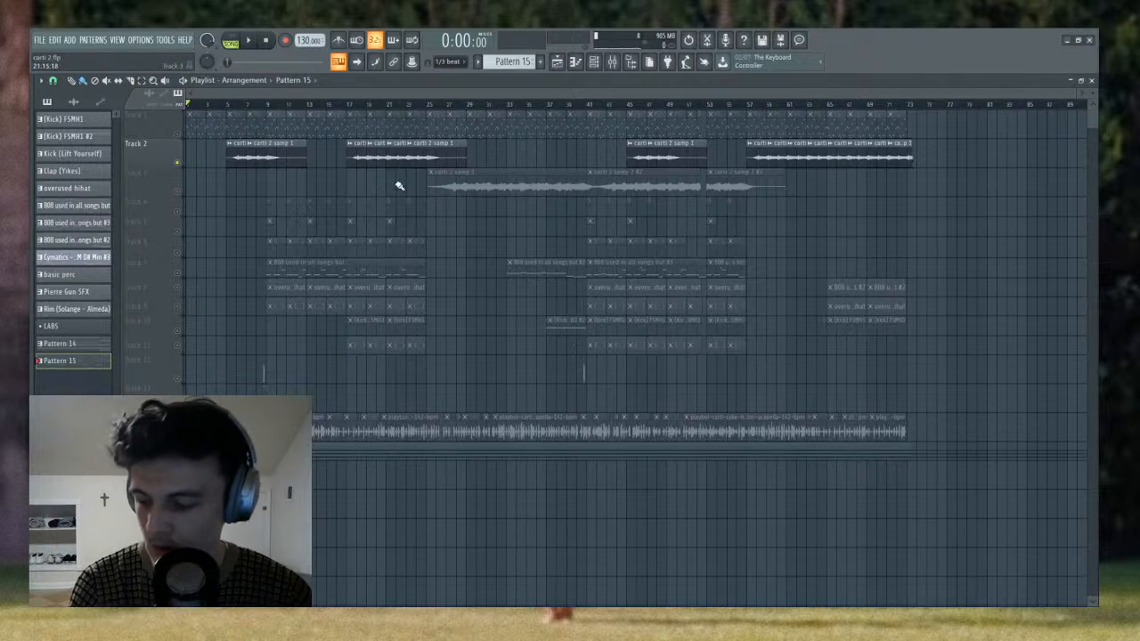
# - Listen to Track 2's carti 2 samp 1 clips in the playlist from bar 5
pyautogui.click(228, 105)
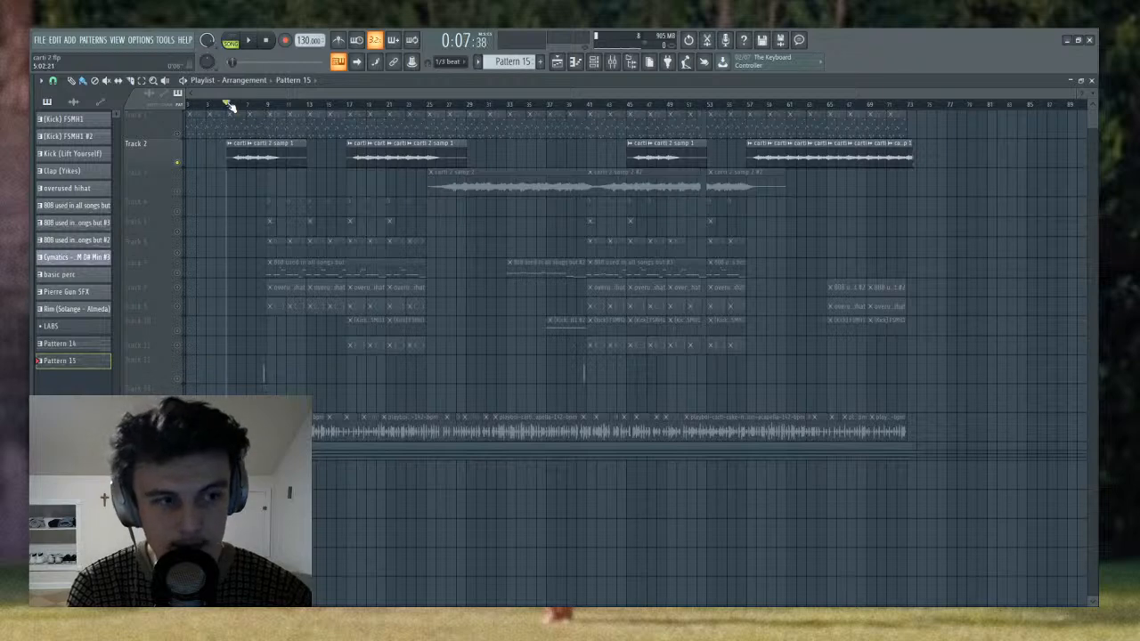
pyautogui.press('space')
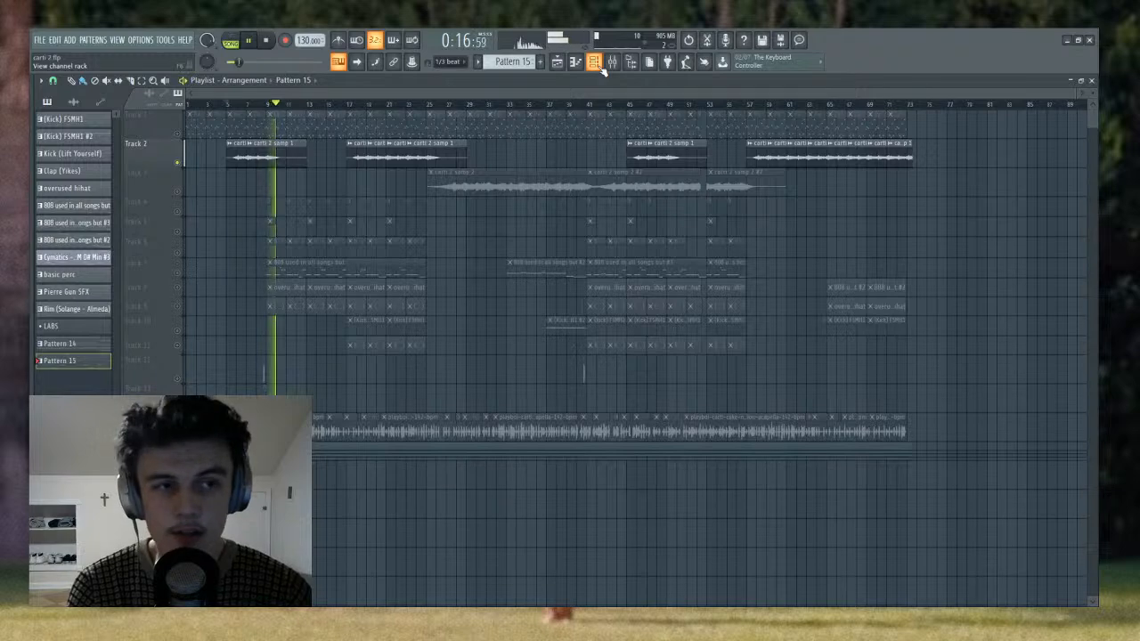
pyautogui.press('space')
# - Select Insert 21 in the mixer and bypass its Fruity Convolver, Fruity parametric EQ 2 and Fruity Compressor
pyautogui.click(611, 63)
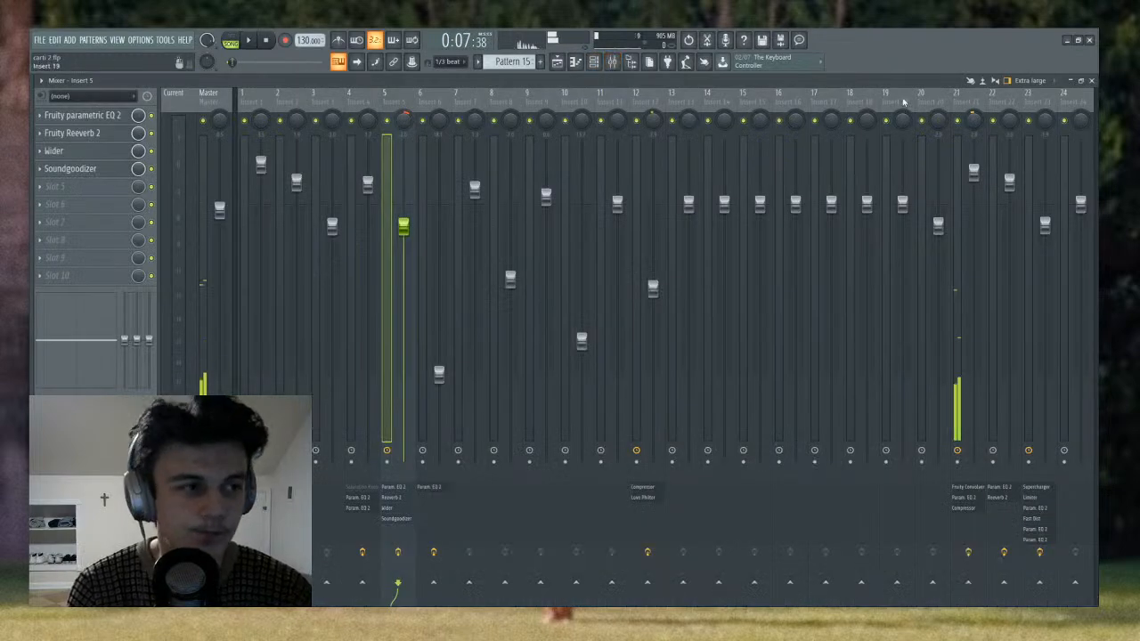
pyautogui.click(956, 99)
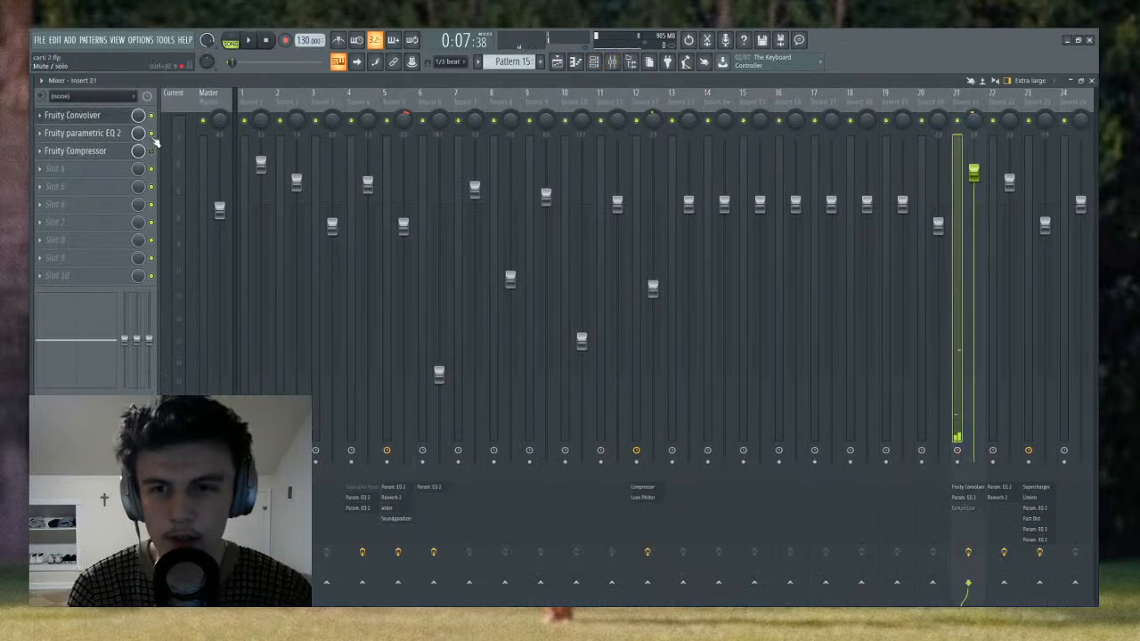
# - Check the channels of Pattern 15 and make Pattern 14 the current pattern
pyautogui.click(594, 61)
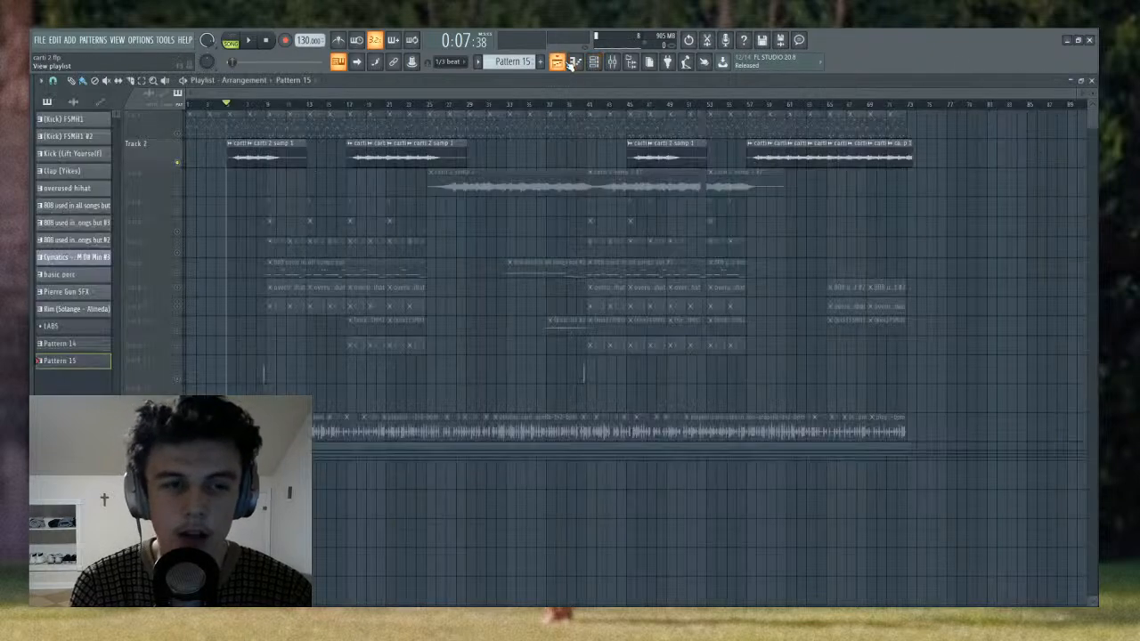
pyautogui.click(556, 61)
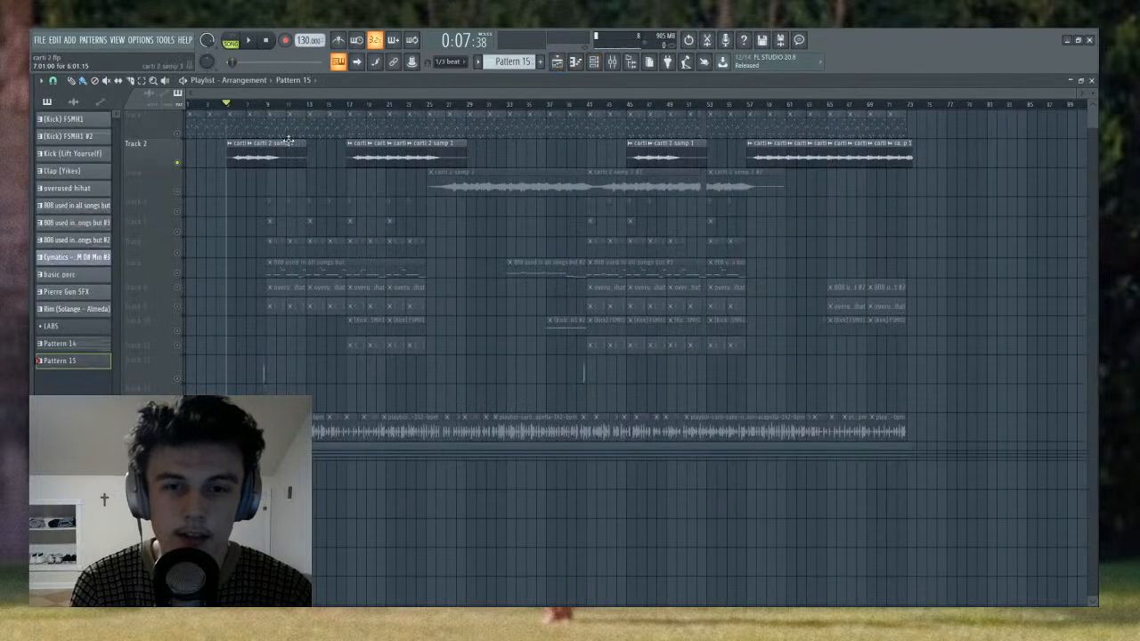
pyautogui.click(594, 61)
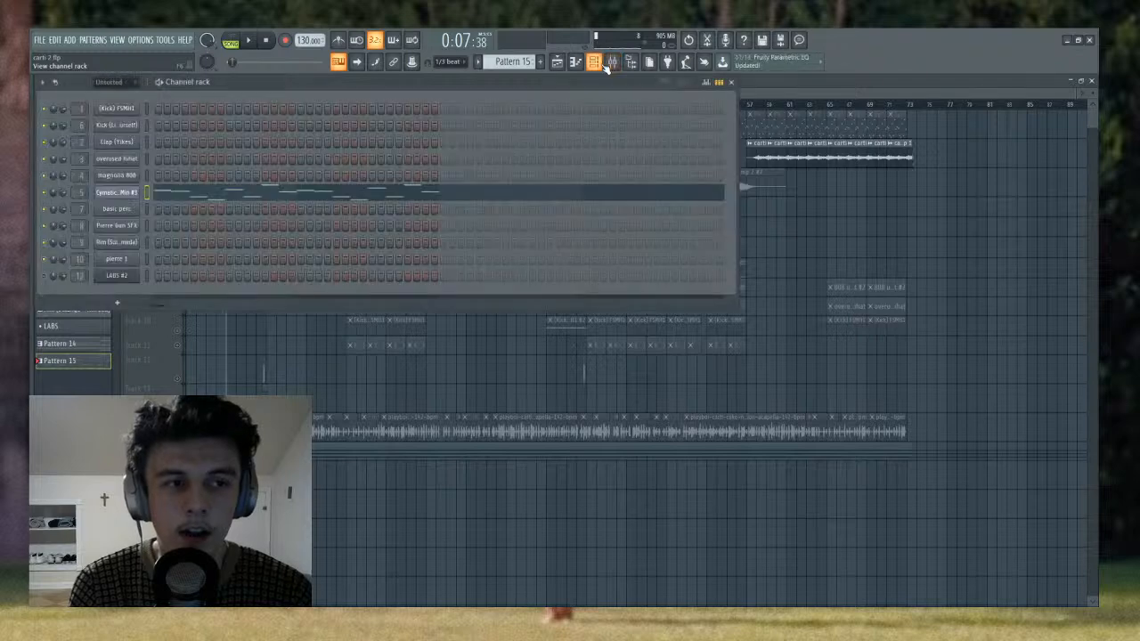
pyautogui.rightClick(482, 370)
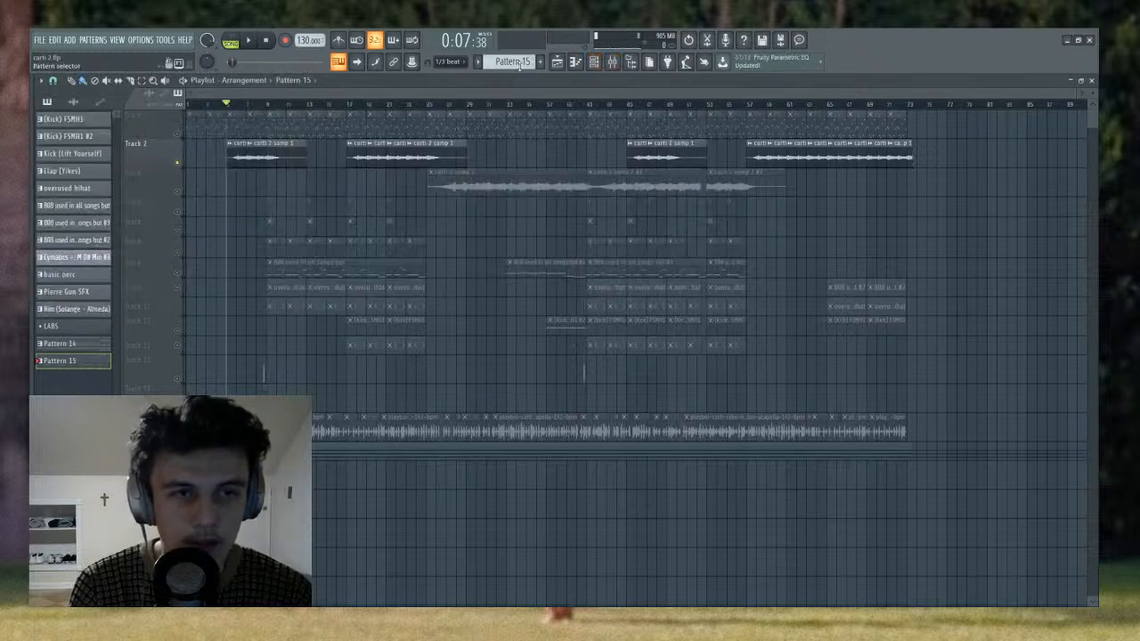
pyautogui.scroll(1, 522, 61)
pyautogui.scroll(-2, 522, 62)
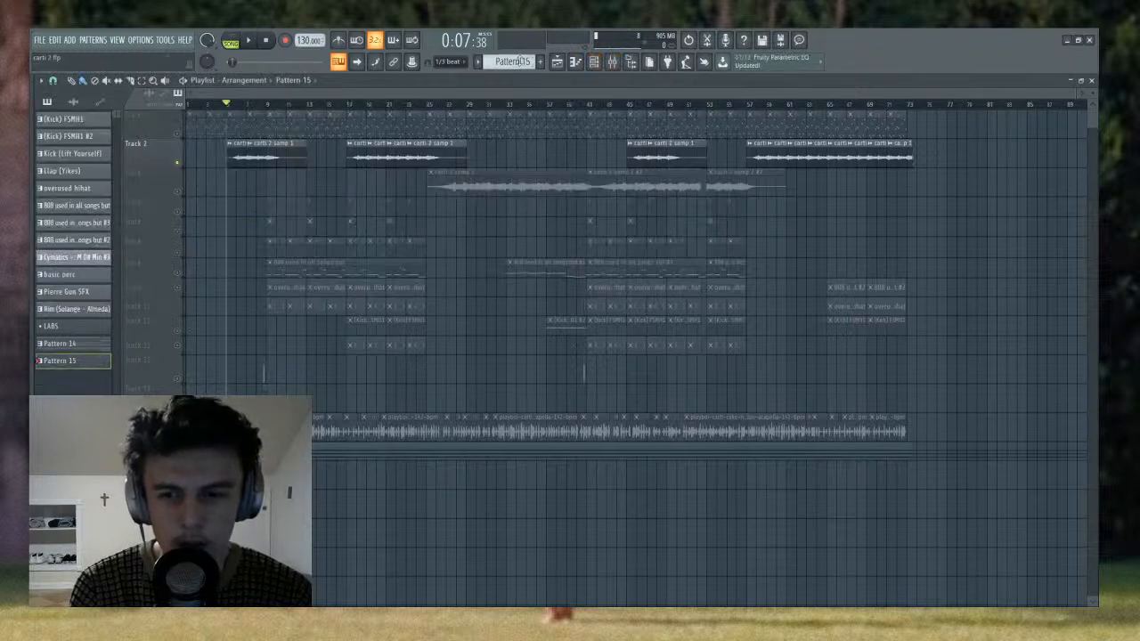
# - Play Pattern 14's LABS #2 channel in pattern mode and return to the playlist
pyautogui.click(594, 61)
pyautogui.click(229, 41)
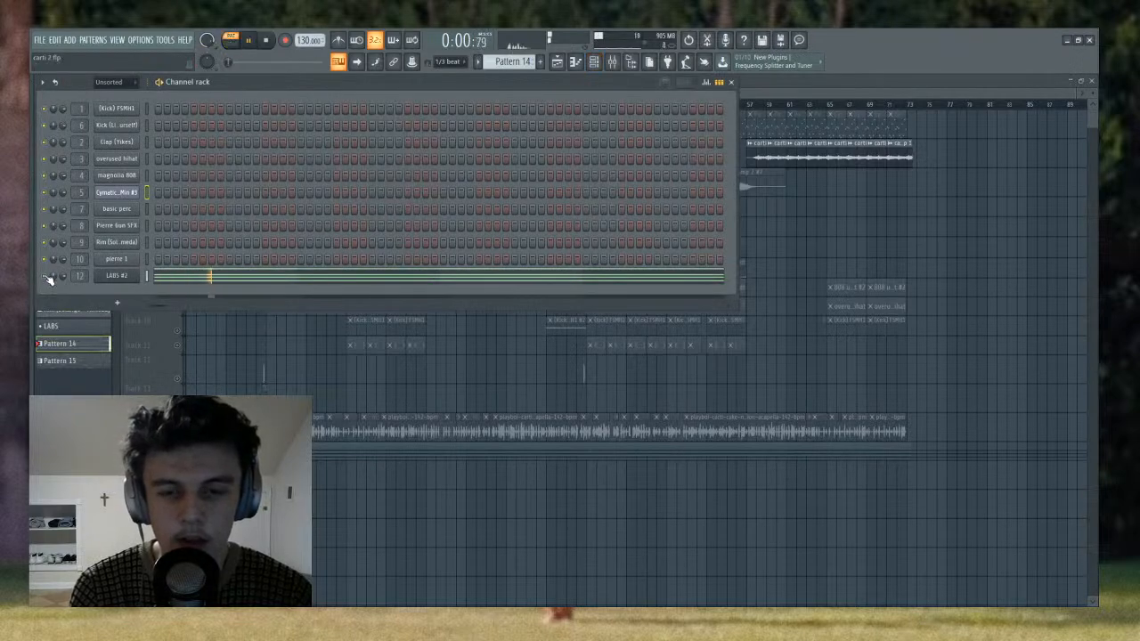
pyautogui.press('space')
pyautogui.press('F6')
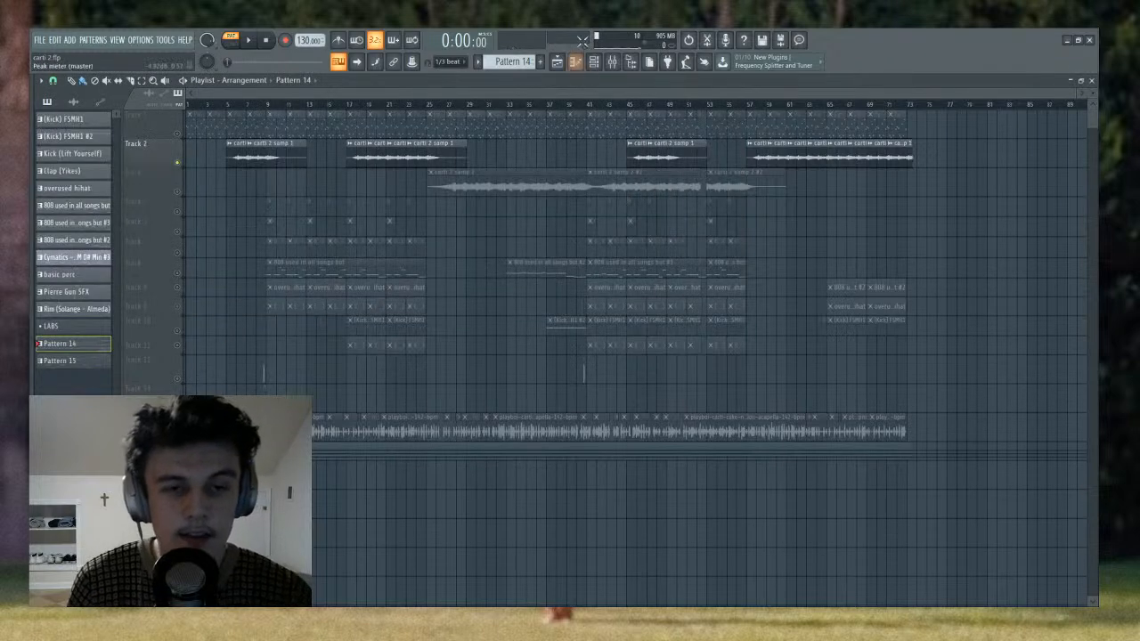
# - Play Track 2 in song mode from bar 5 with Insert 21's effects bypassed, watching it in the mixer
pyautogui.click(227, 105)
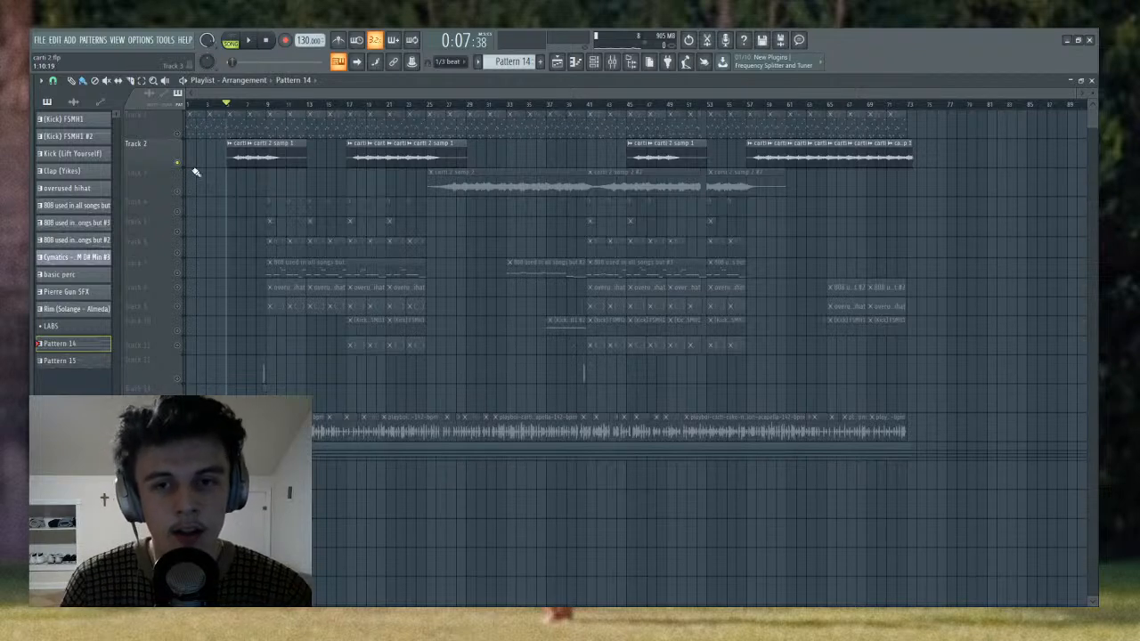
pyautogui.click(612, 62)
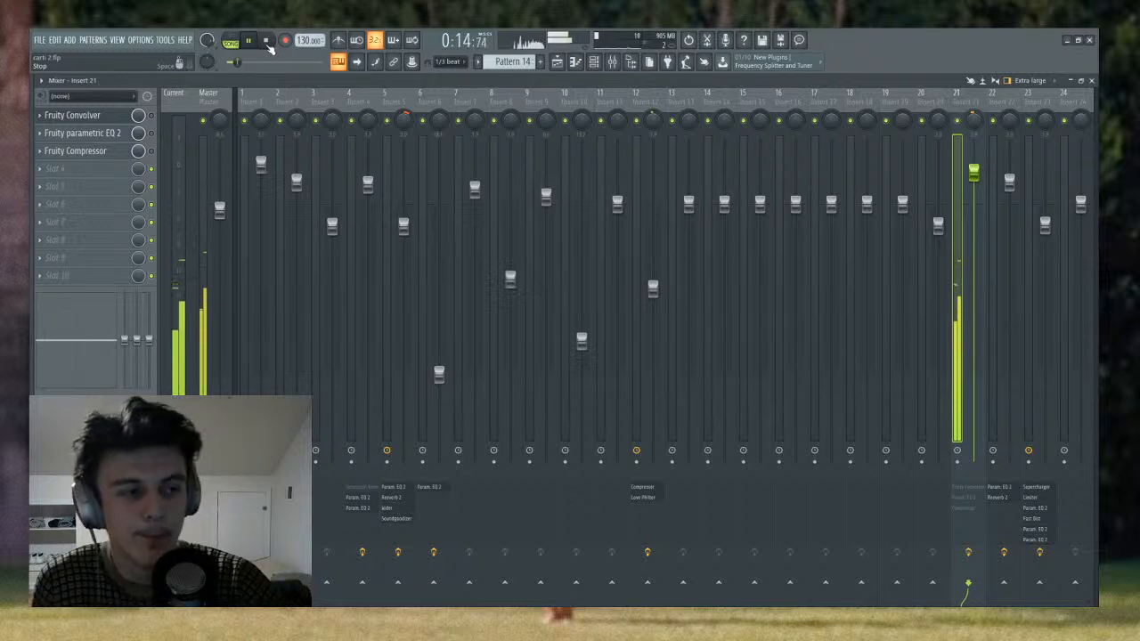
pyautogui.click(267, 42)
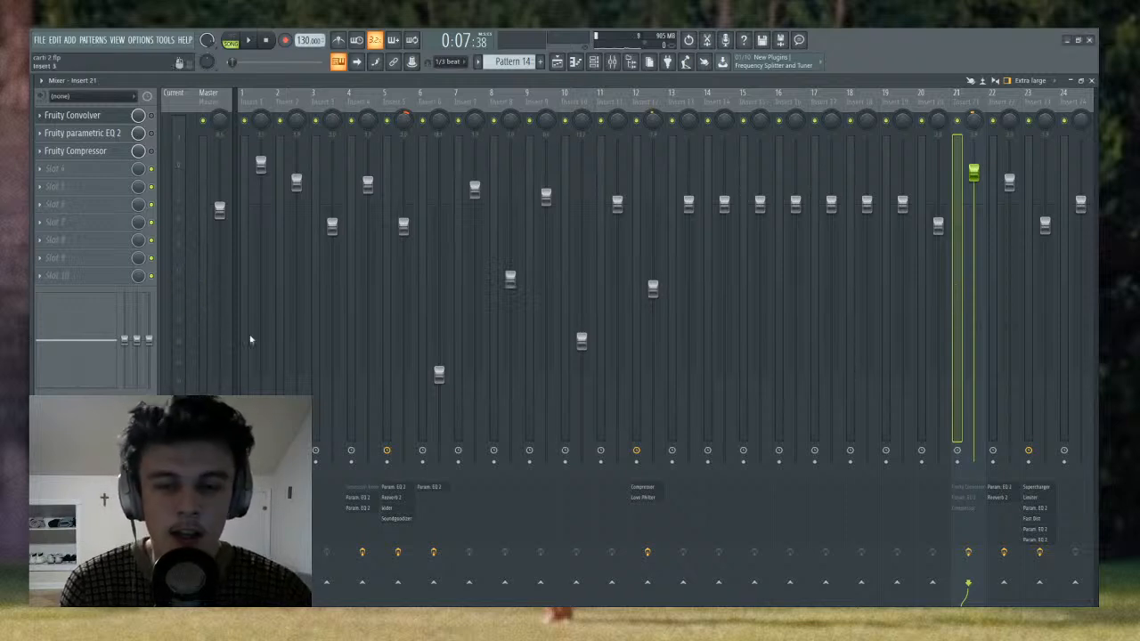
# - Inspect Fruity Convolver on Insert 21, re-enable it and listen to its effect
pyautogui.click(131, 116)
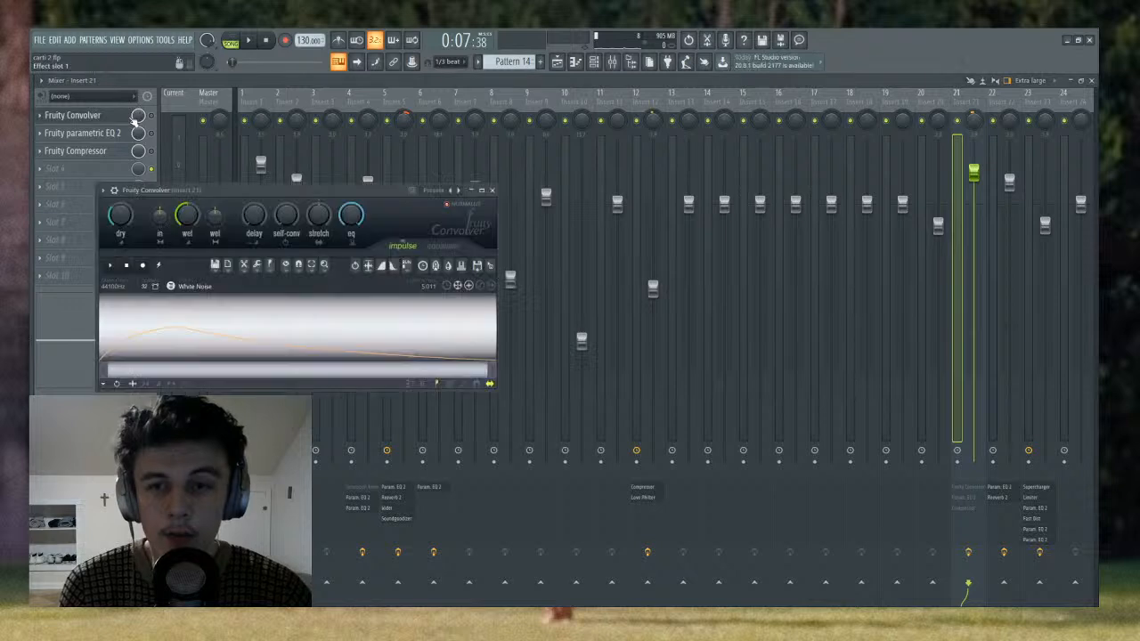
pyautogui.click(152, 115)
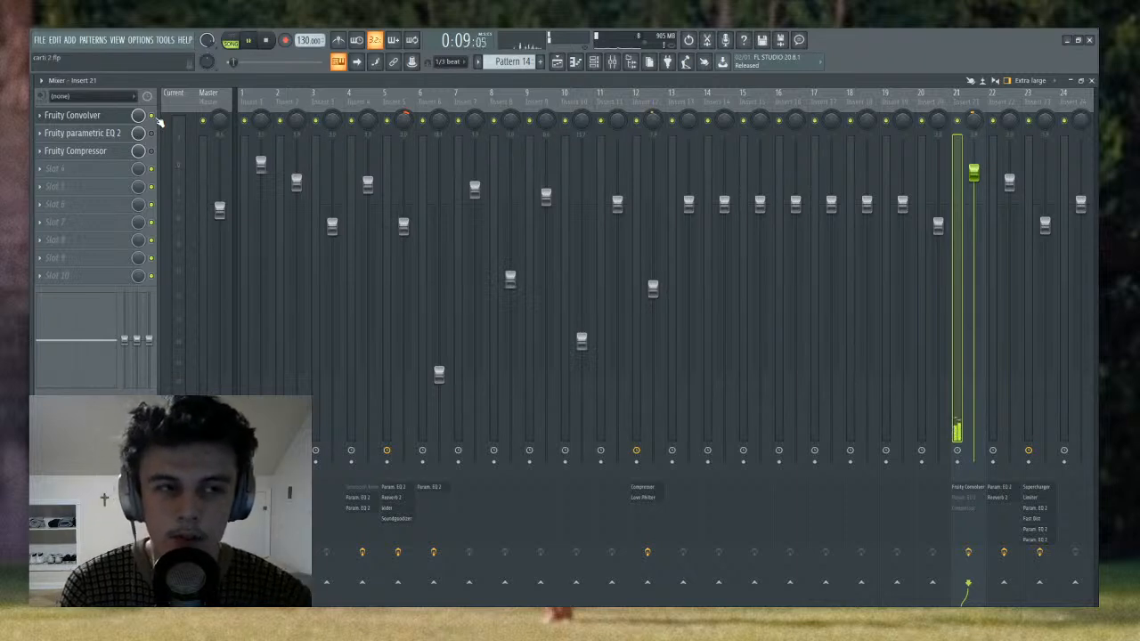
# - Try different dry levels on Insert 21's Fruity Convolver during playback and undo the changes
pyautogui.click(115, 118)
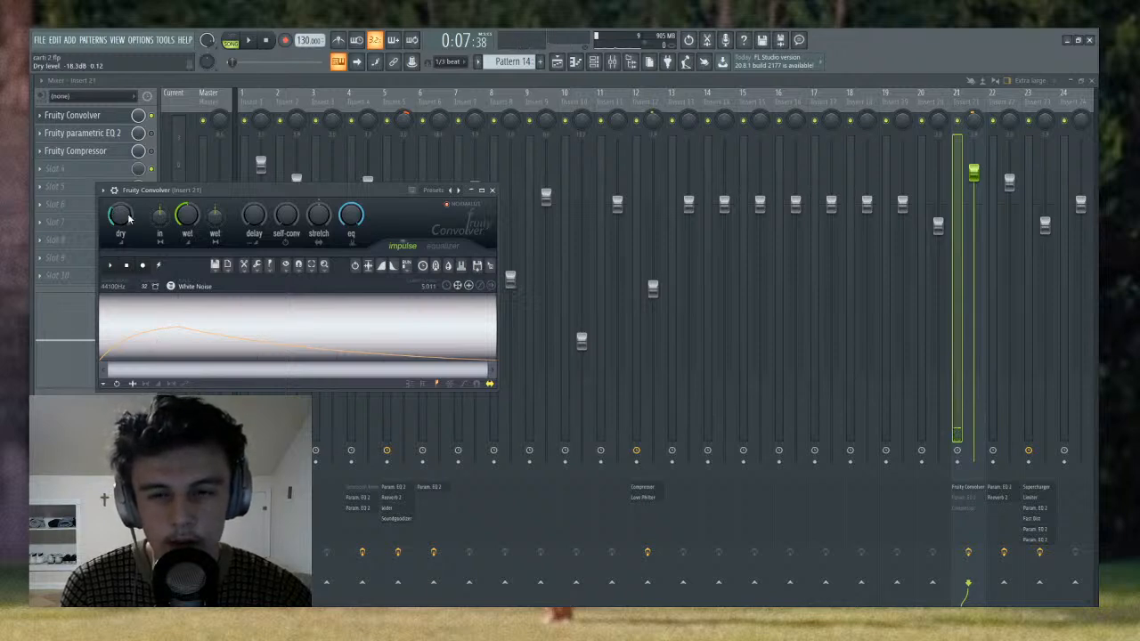
pyautogui.press('space')
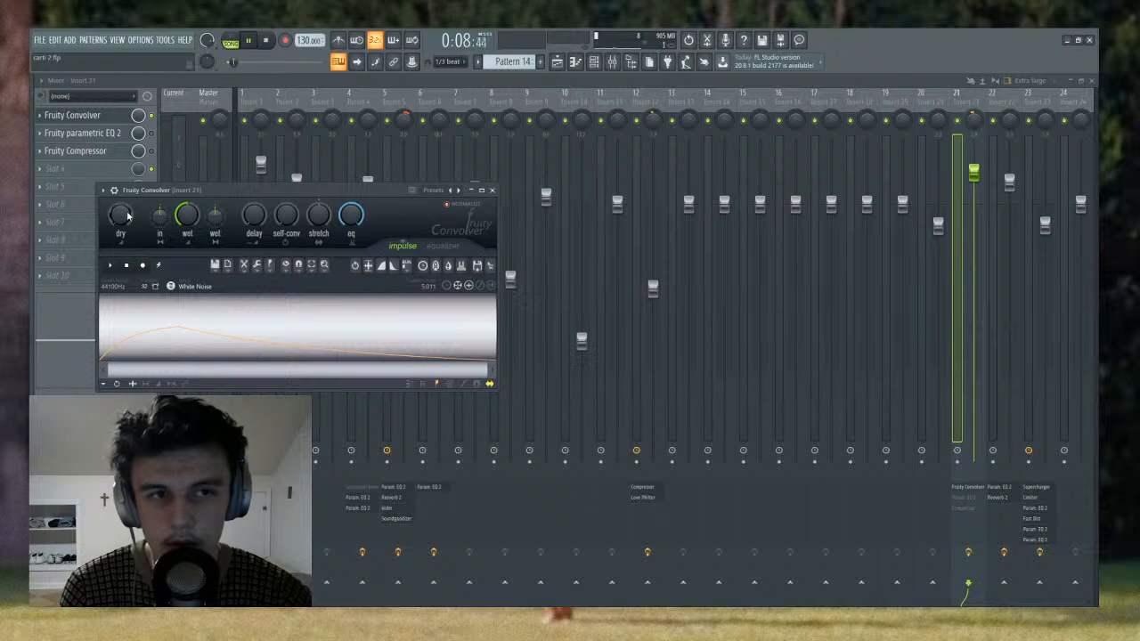
pyautogui.scroll(3, 127, 215)
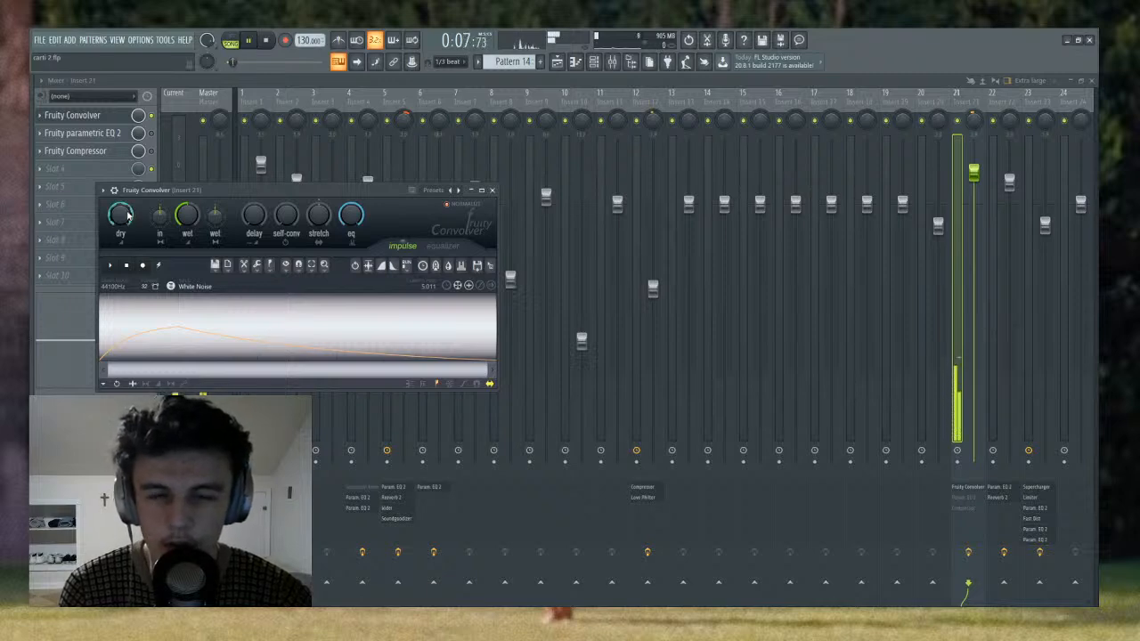
pyautogui.press('space')
pyautogui.scroll(-4, 128, 216)
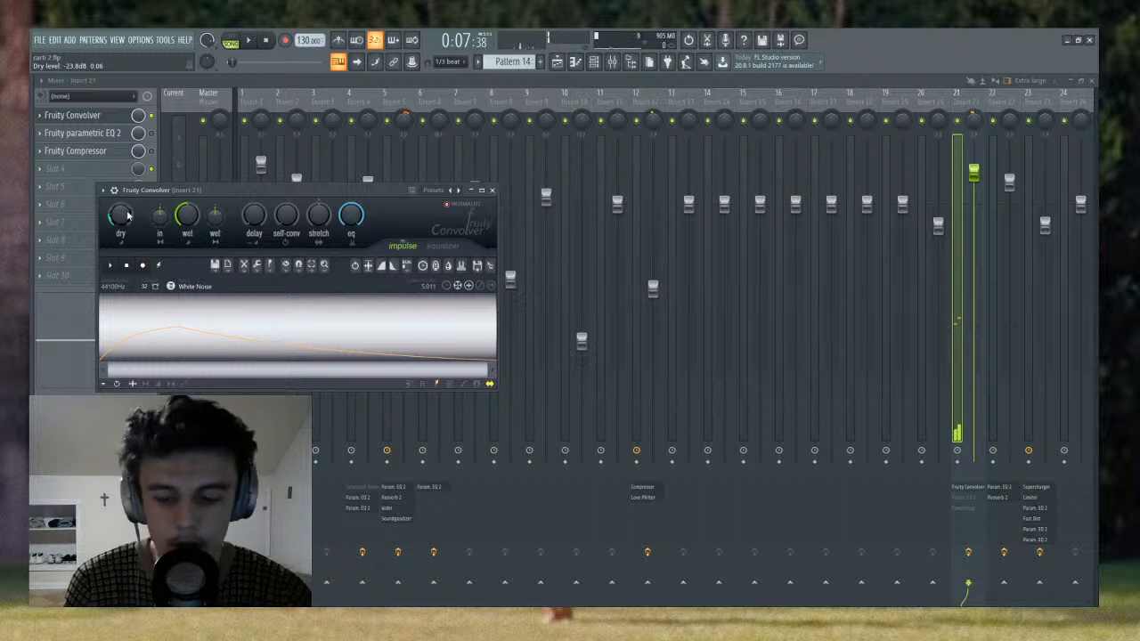
pyautogui.hotkey('ctrl', 'z')
pyautogui.hotkey('ctrl', 'z')
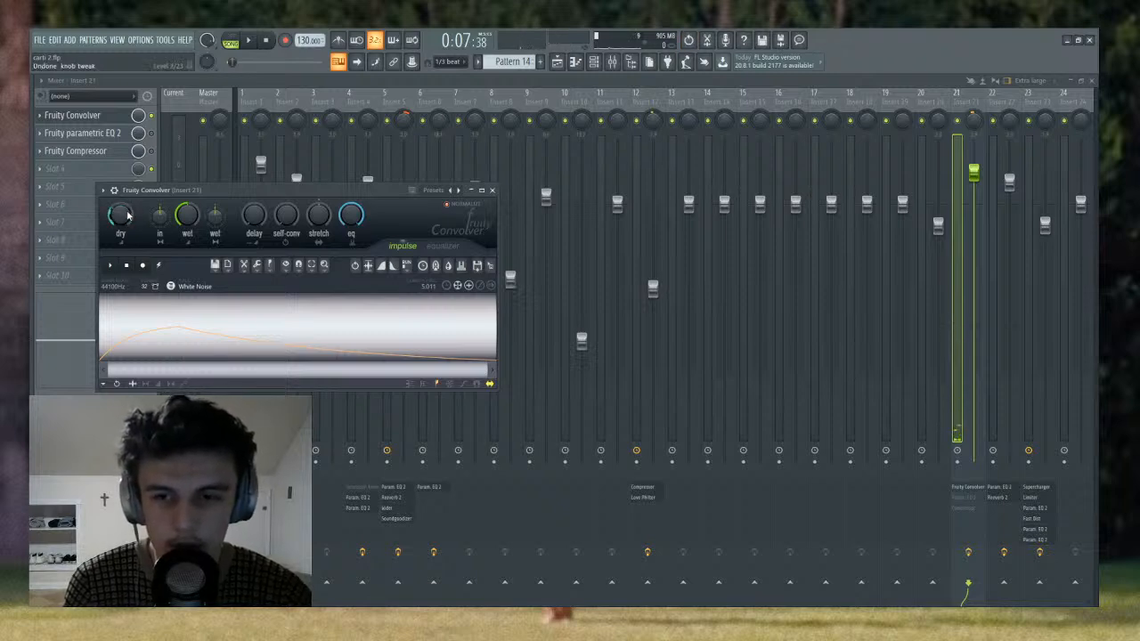
pyautogui.click(492, 190)
# - Inspect the curve of Fruity parametric EQ 2 on Insert 21 and re-enable the plugin
pyautogui.click(103, 135)
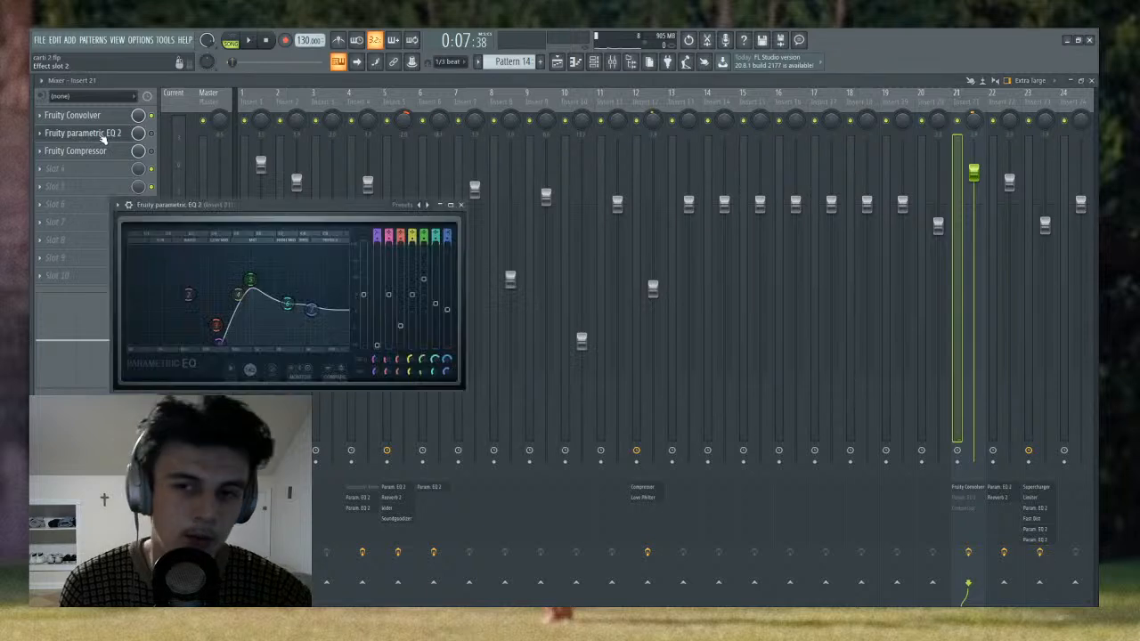
pyautogui.click(132, 134)
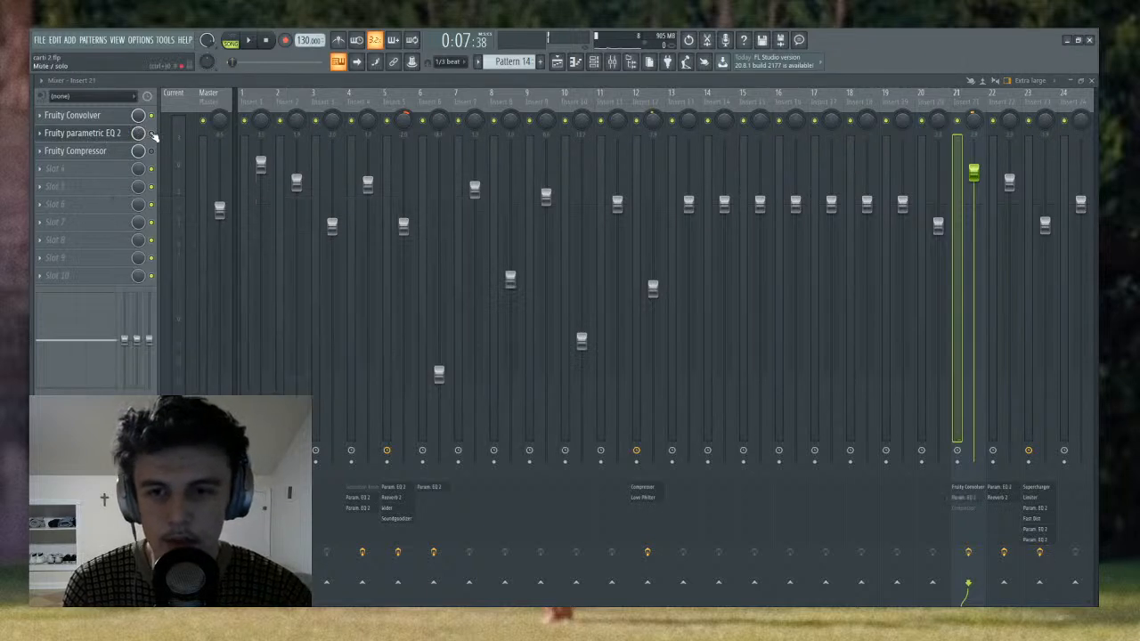
# - Inspect and re-enable Fruity Compressor on Insert 21, and listen to the full effect chain
pyautogui.click(133, 153)
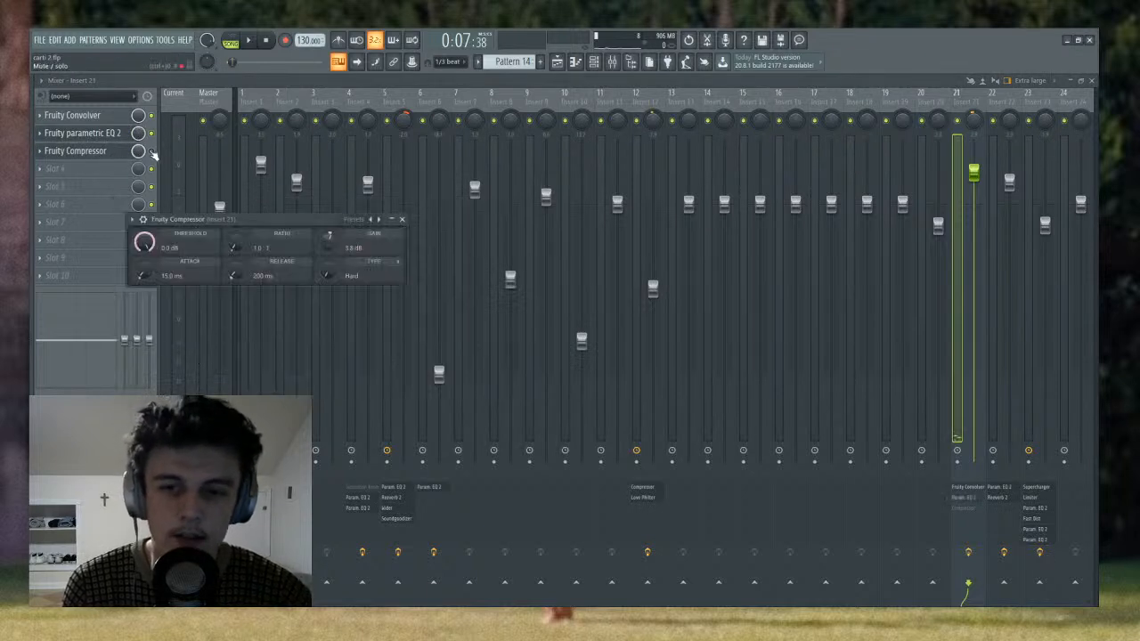
pyautogui.click(138, 151)
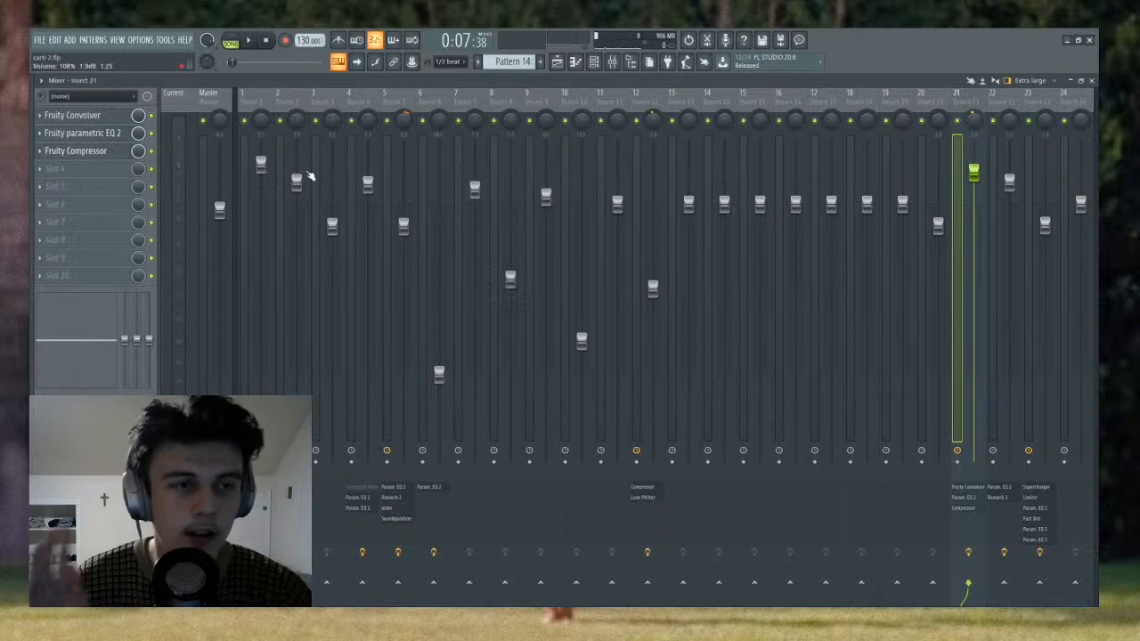
pyautogui.click(120, 153)
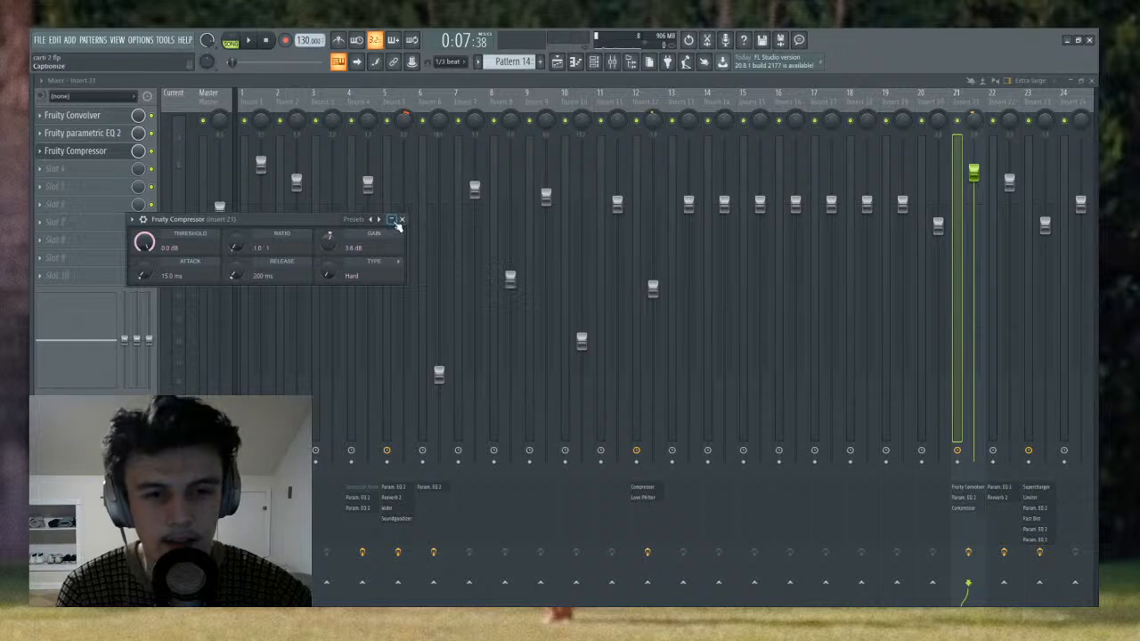
pyautogui.click(401, 220)
pyautogui.press('space')
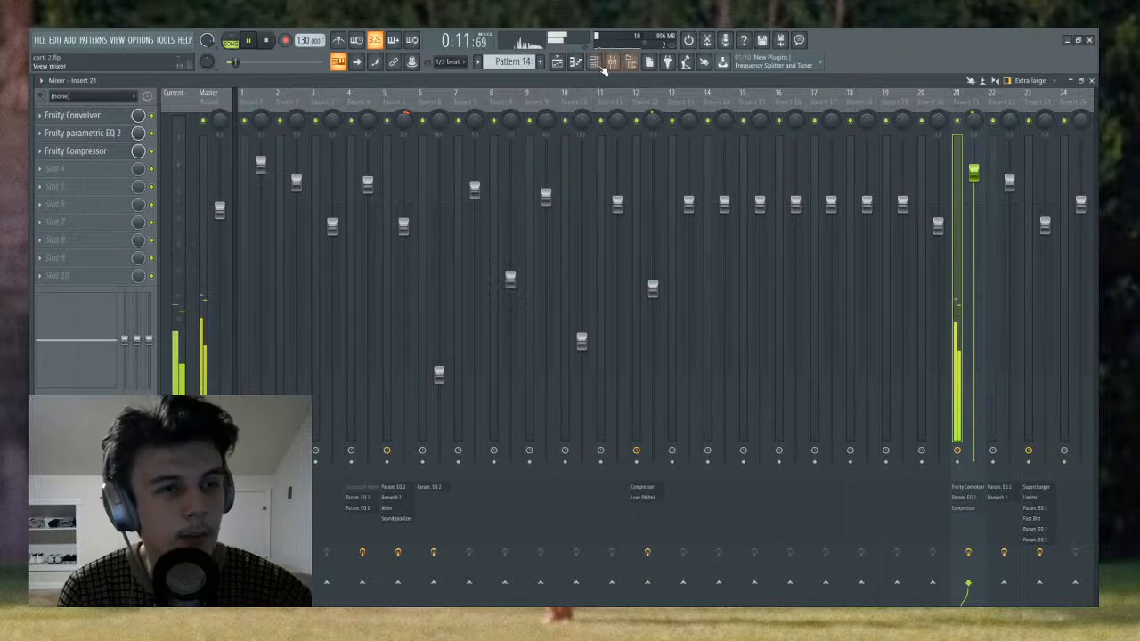
pyautogui.press('space')
# - Unmute Track 1 in the playlist and listen to it together with Track 2 from bar 5
pyautogui.click(556, 61)
pyautogui.click(178, 133)
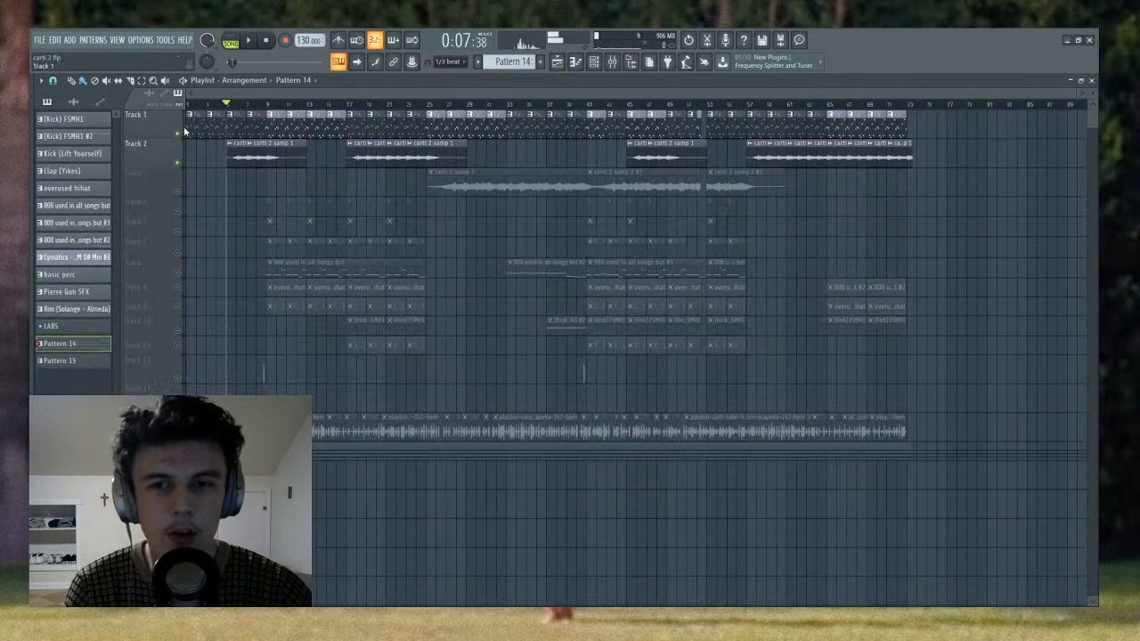
pyautogui.moveTo(236, 107)
pyautogui.mouseDown()
pyautogui.moveTo(205, 108)
pyautogui.moveTo(230, 108)
pyautogui.mouseUp()
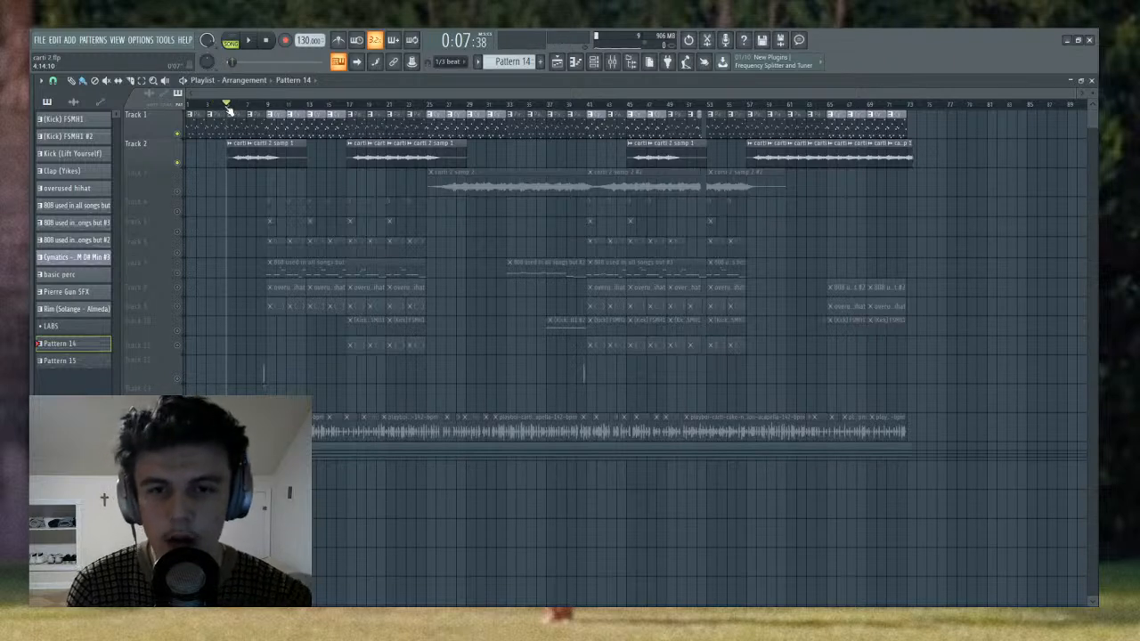
pyautogui.press('space')
pyautogui.press('space')
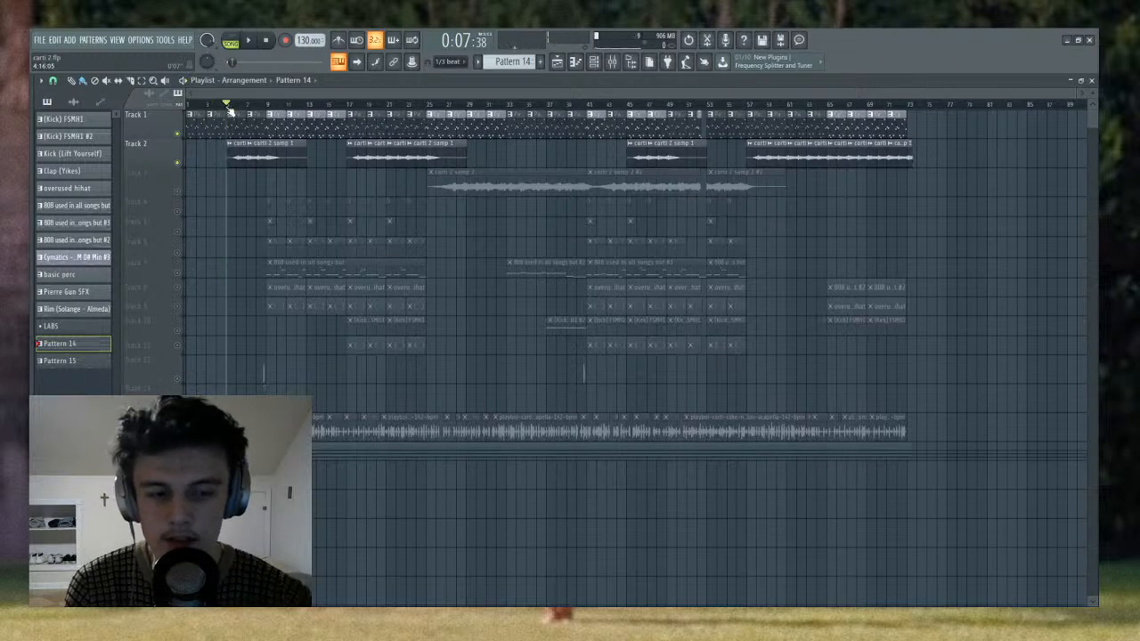
pyautogui.press('space')
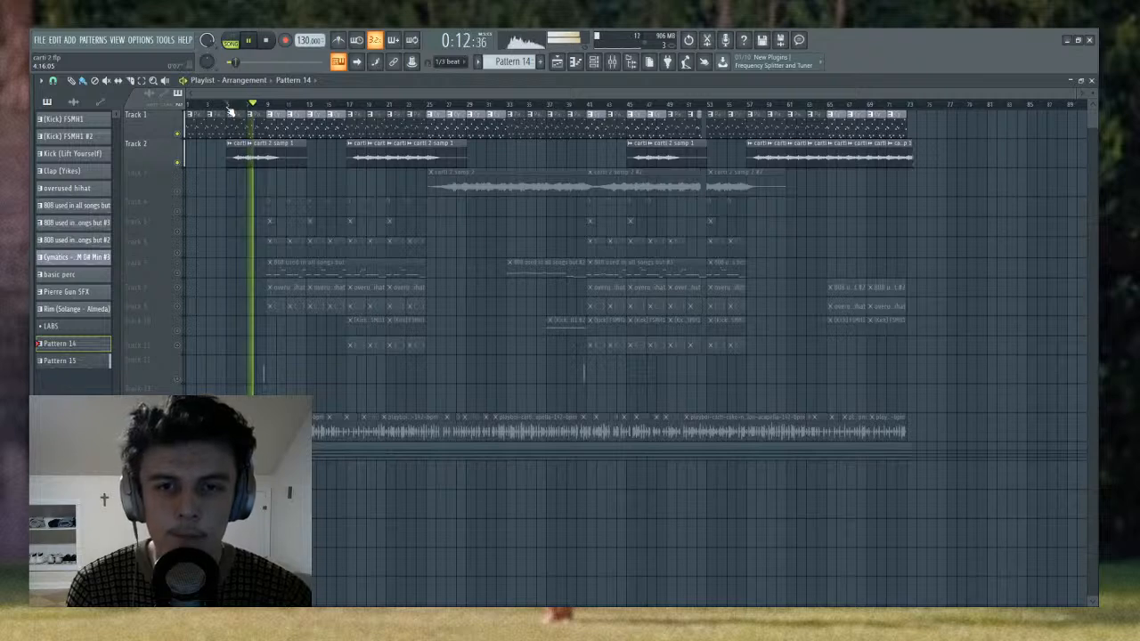
pyautogui.press('space')
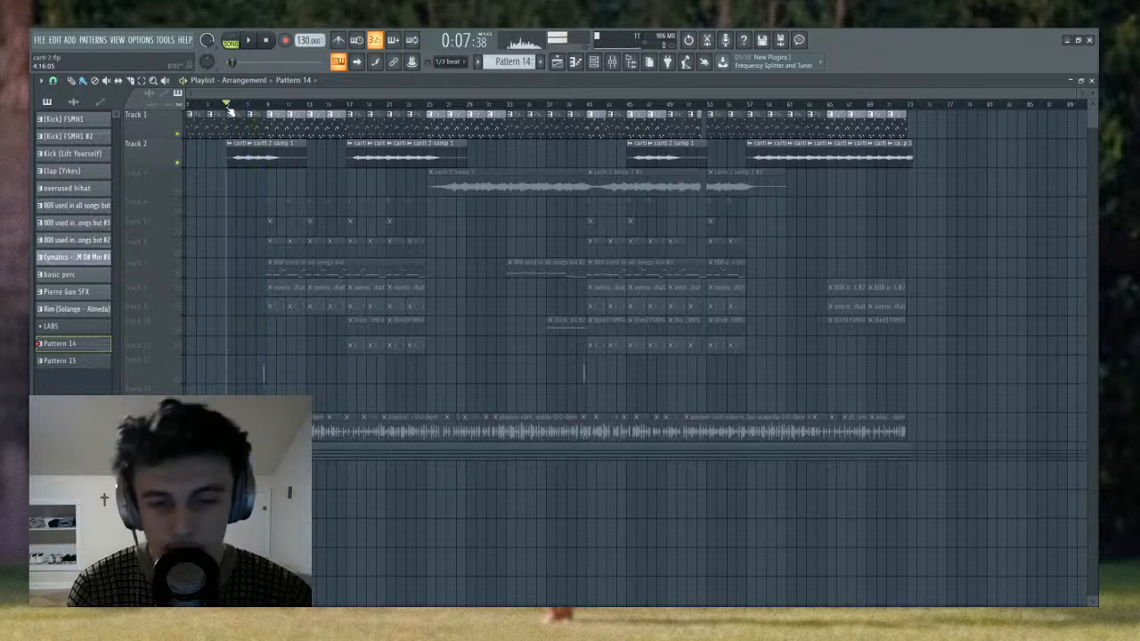
# - Move the song position to bar 25 and solo Track 3, which holds the carti 2 samp 2 clips
pyautogui.moveTo(326, 108); pyautogui.dragTo(426, 125)
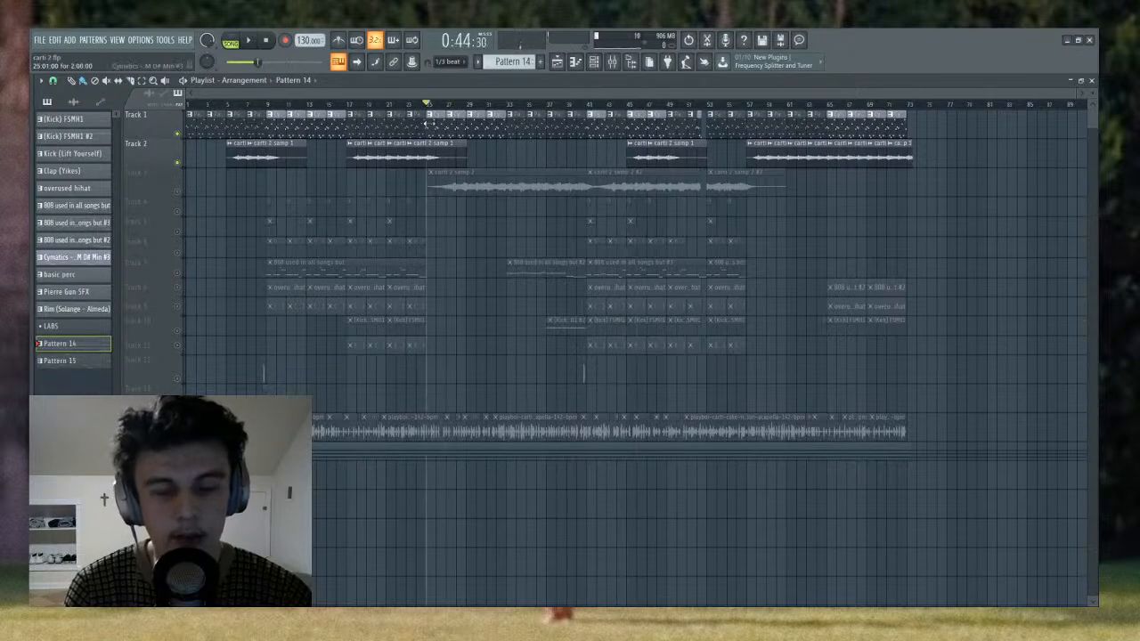
pyautogui.rightClick(178, 192)
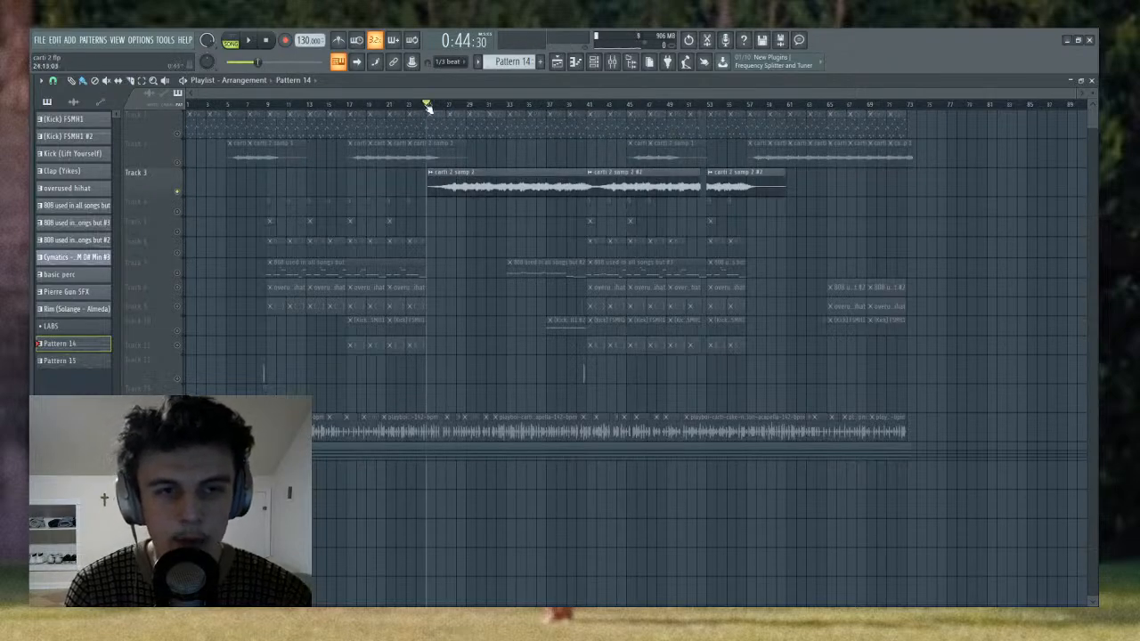
pyautogui.scroll(3, 428, 108)
pyautogui.scroll(-3, 429, 108)
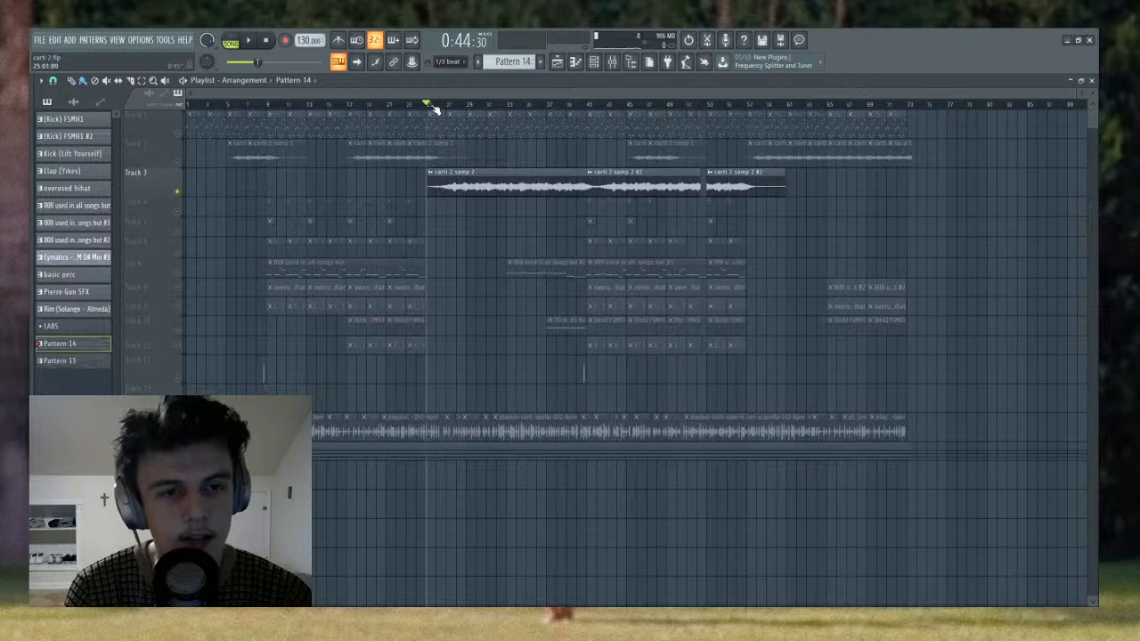
# - Switch playback to pattern mode and examine the LABS #2 chord notes of Pattern 14 in the piano roll
pyautogui.moveTo(434, 105); pyautogui.dragTo(430, 105)
pyautogui.click(594, 62)
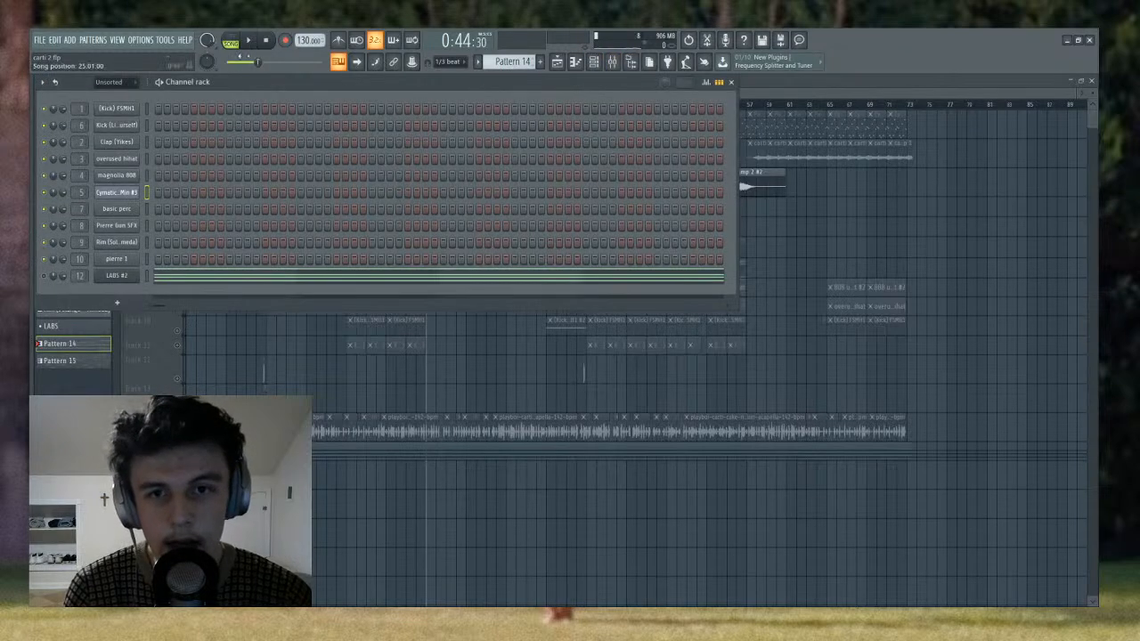
pyautogui.press('l')
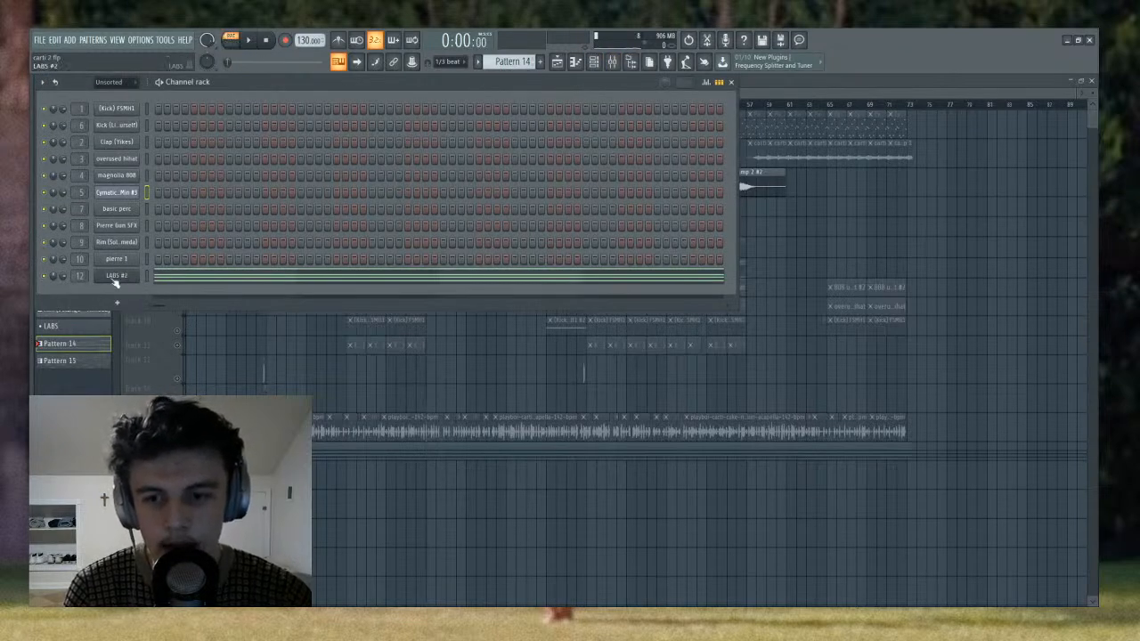
pyautogui.click(178, 277)
pyautogui.scroll(-5, 232, 146)
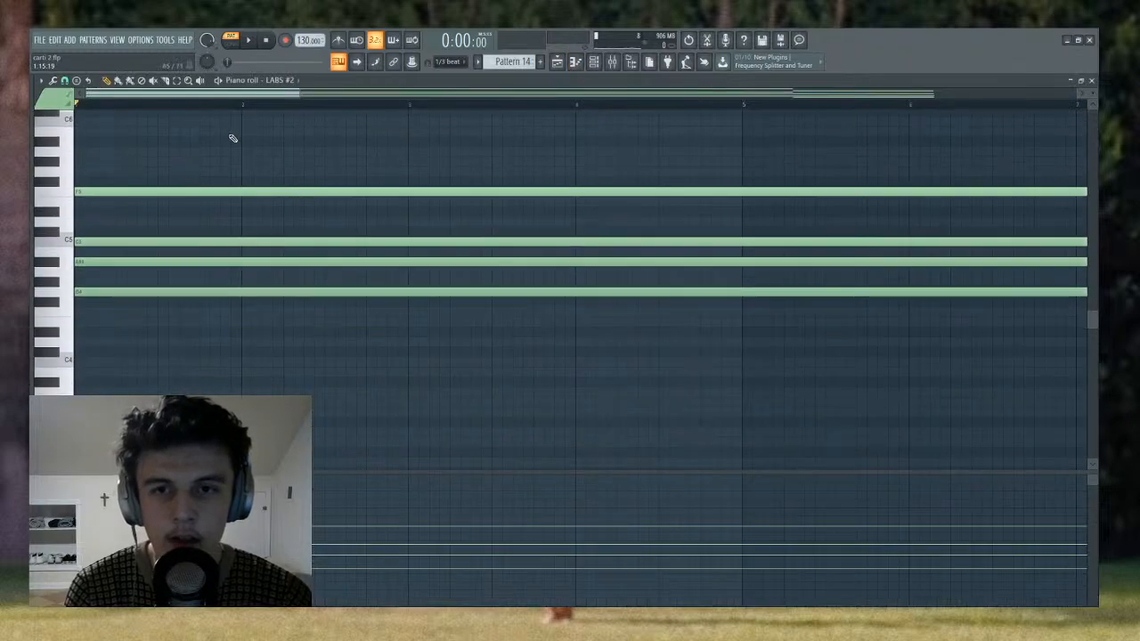
pyautogui.scroll(-6, 232, 106)
# - Open the LABS #2 instrument with its Synth Pads preset and listen to Pattern 14
pyautogui.click(594, 63)
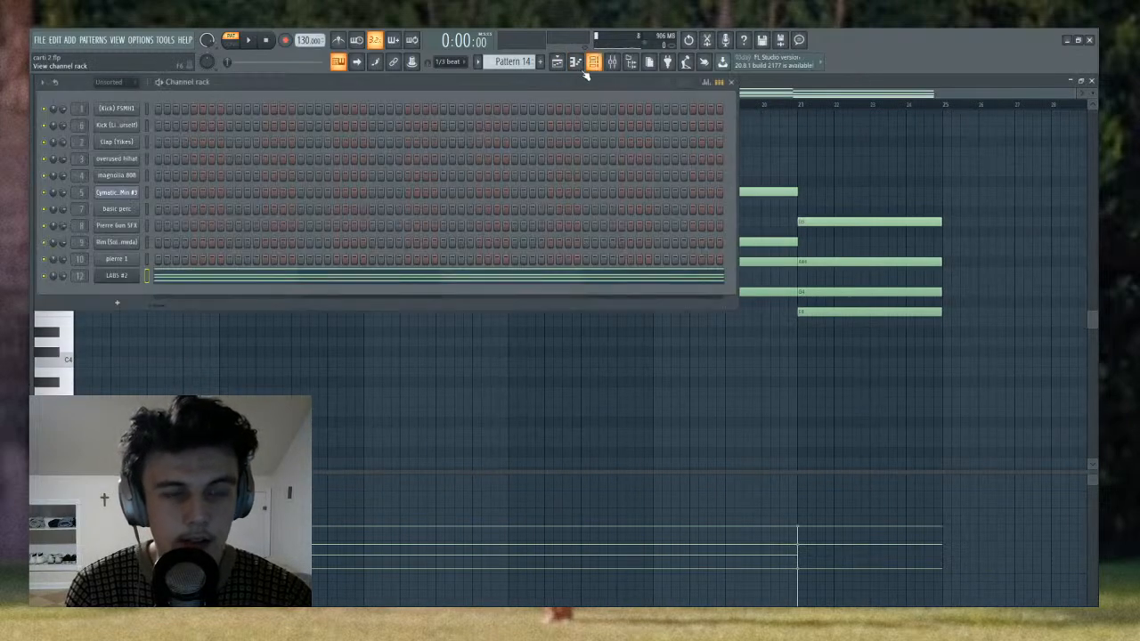
pyautogui.click(129, 276)
pyautogui.moveTo(499, 237); pyautogui.dragTo(593, 130)
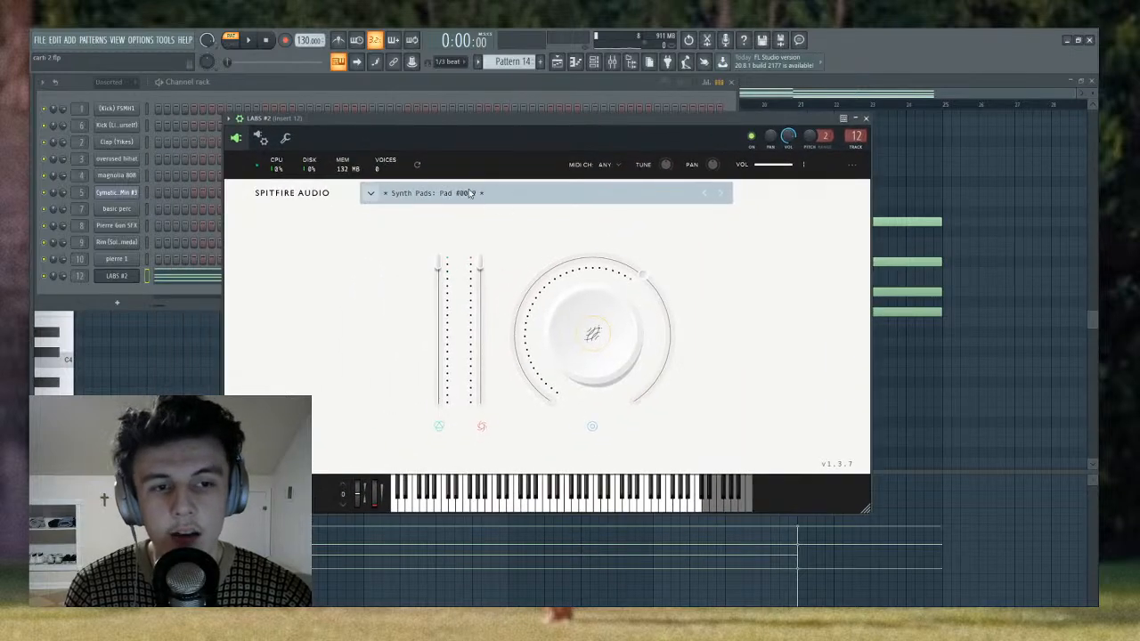
pyautogui.press('space')
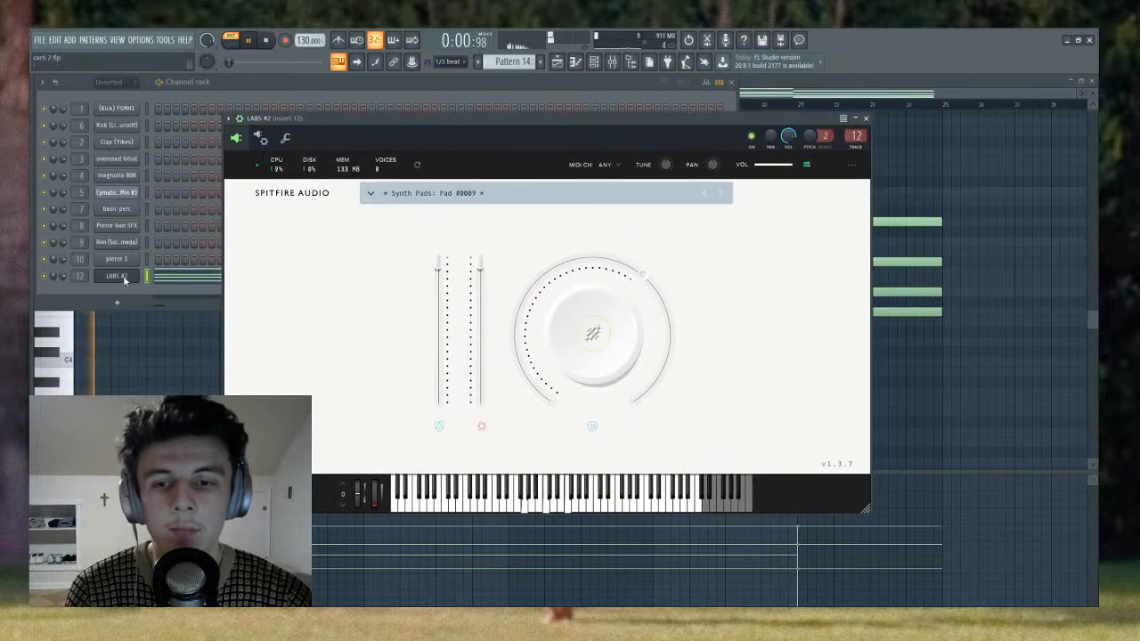
pyautogui.click(179, 280)
pyautogui.press('space')
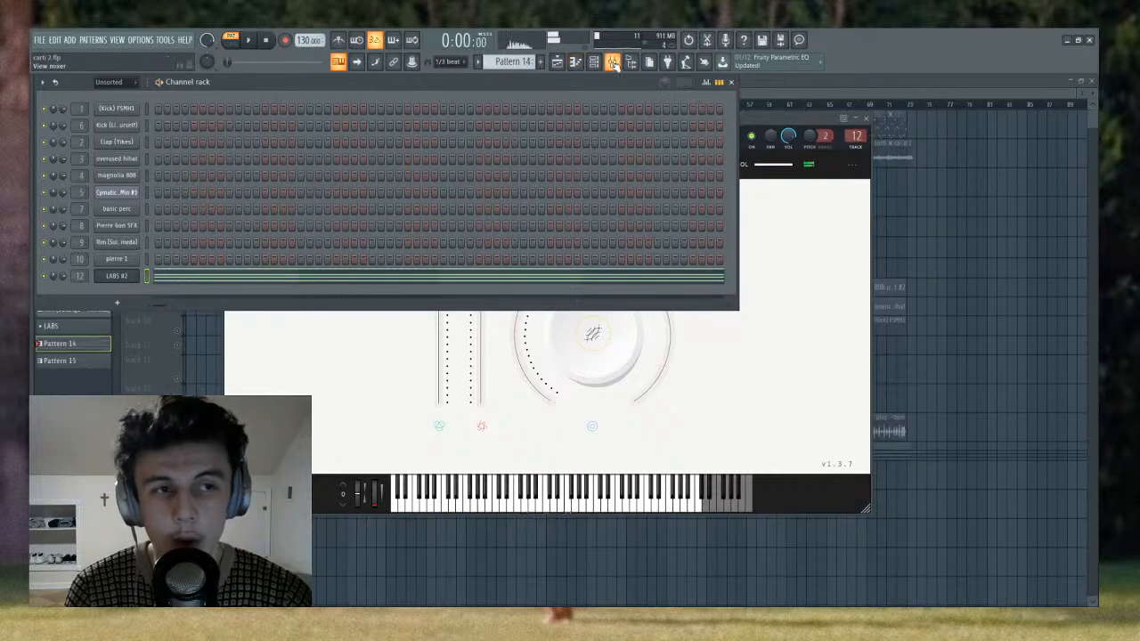
# - Bypass Fruity Compressor and Fruity Love Philter on Insert 12, listen to the dry pad, and re-enable both effects
pyautogui.click(612, 62)
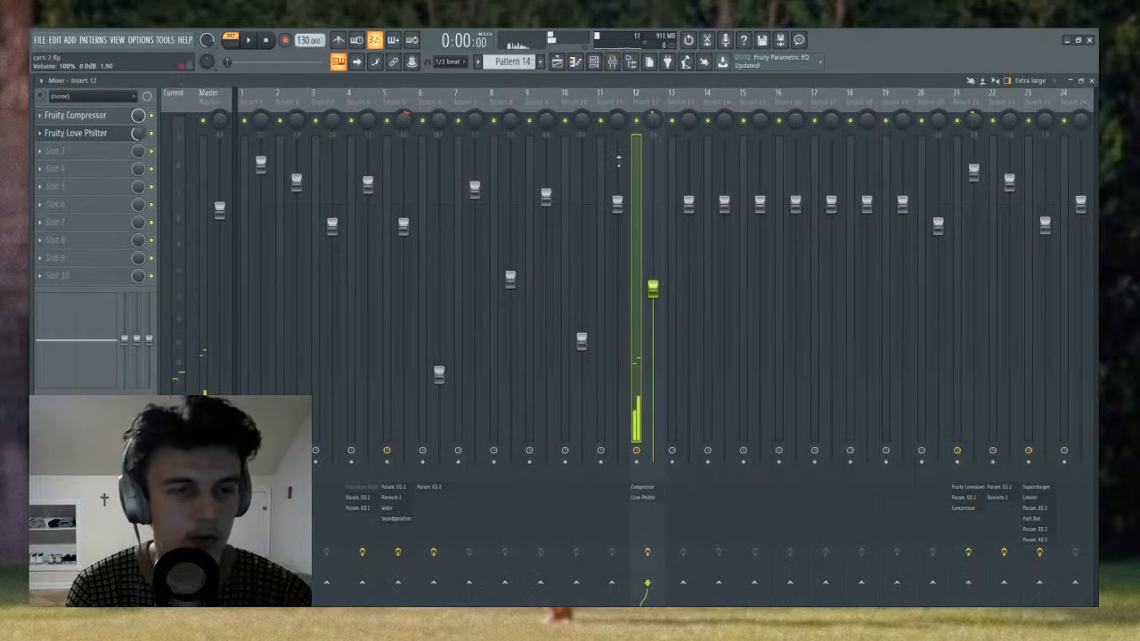
pyautogui.click(151, 116)
pyautogui.press('space')
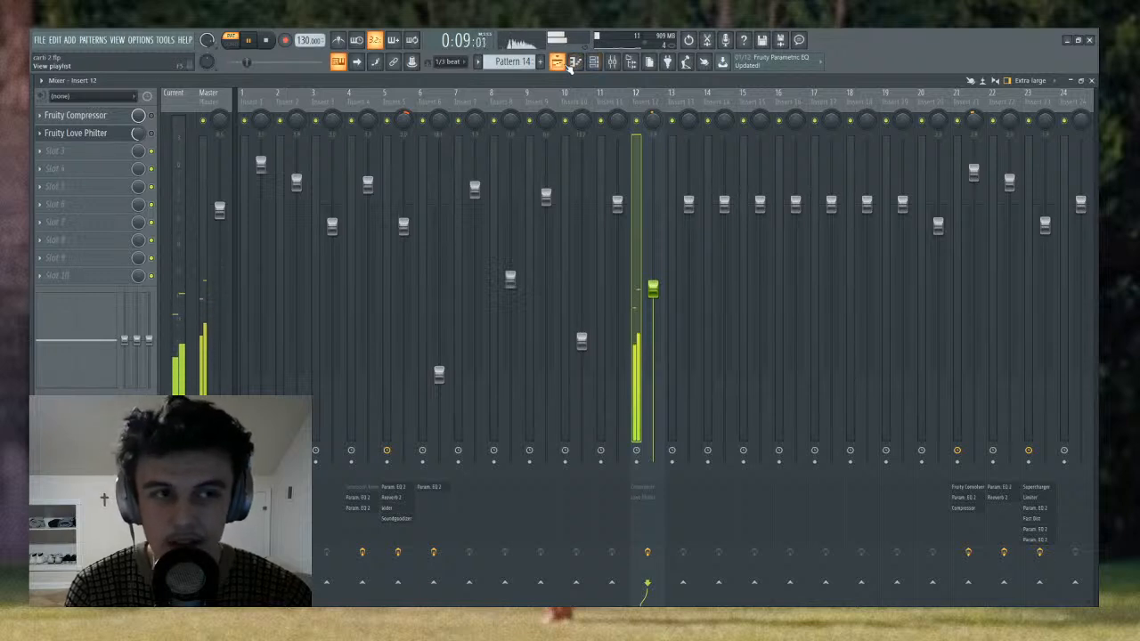
pyautogui.press('space')
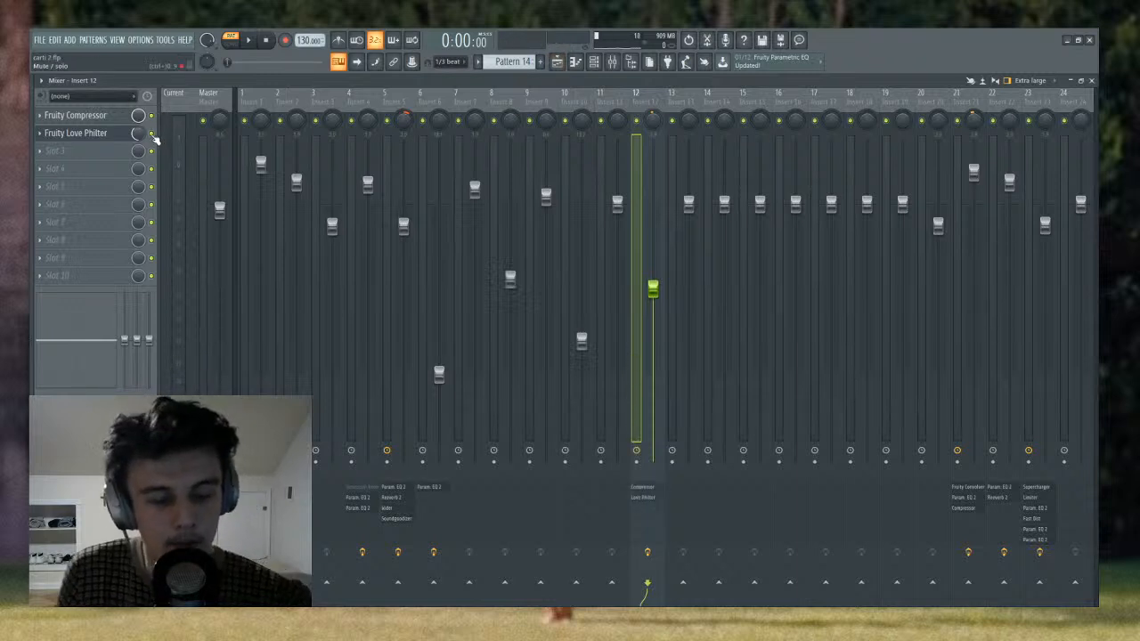
# - Inspect the Fruity Love Philter settings on Insert 12 and listen to the pad with both effects active
pyautogui.click(91, 133)
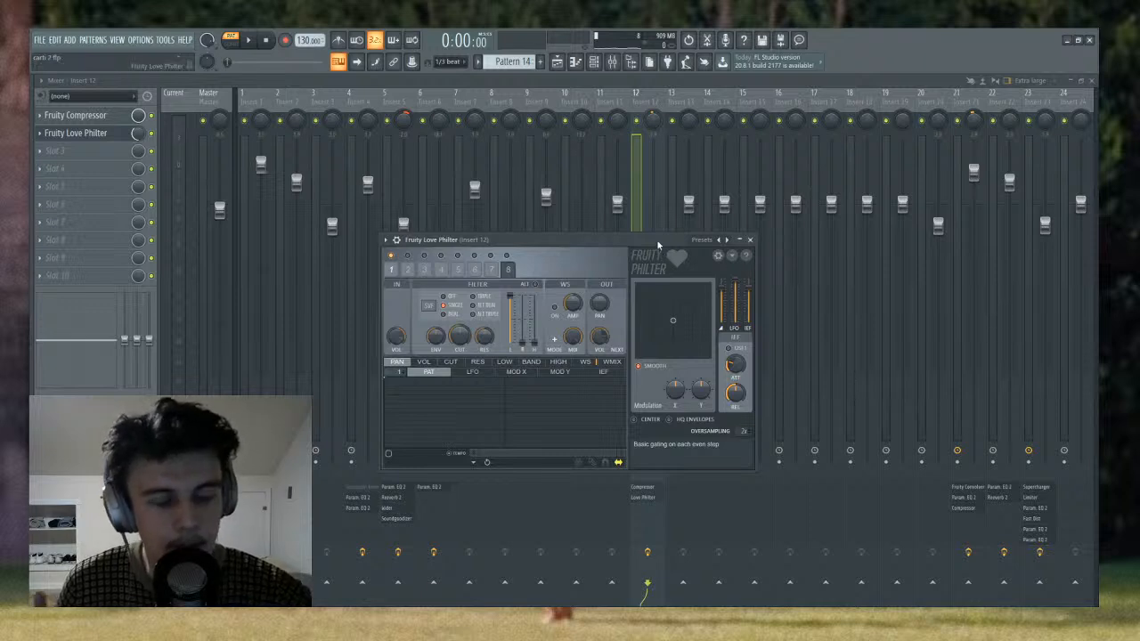
pyautogui.click(750, 240)
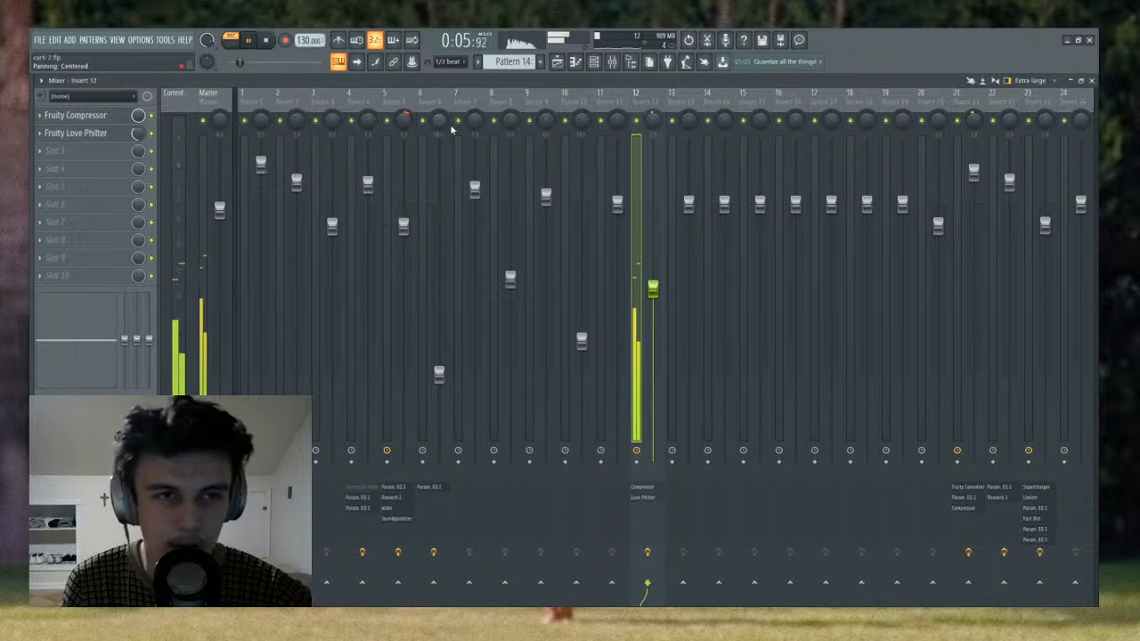
pyautogui.press('space')
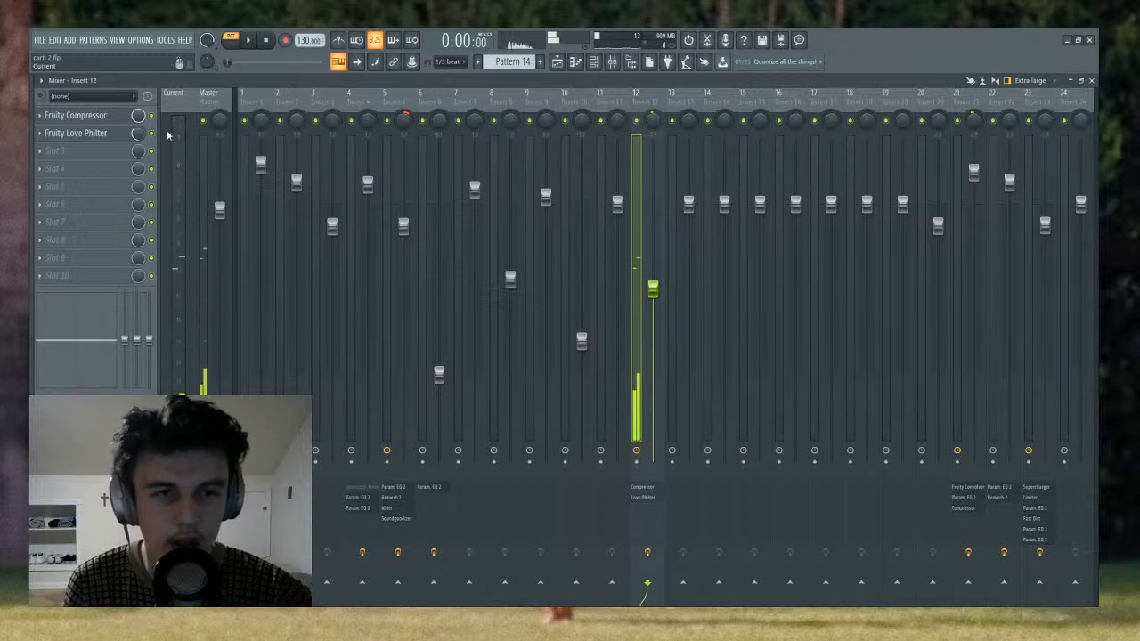
# - Return to the playlist in song mode, unsolo Track 3, and move the song position to bar 33
pyautogui.click(561, 62)
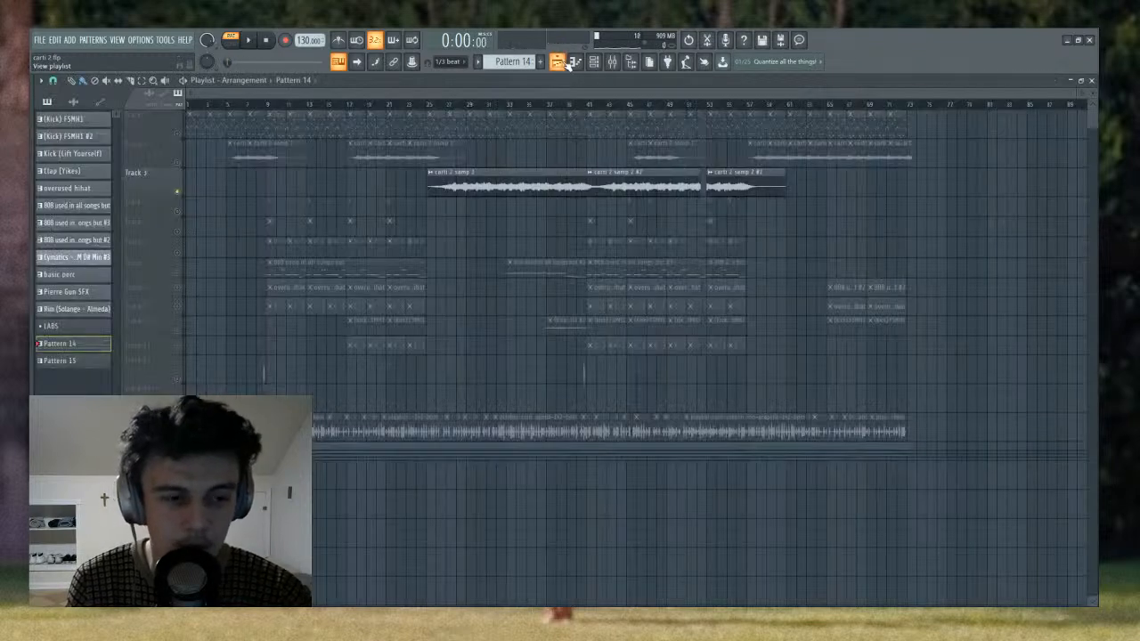
pyautogui.click(491, 113)
pyautogui.click(433, 111)
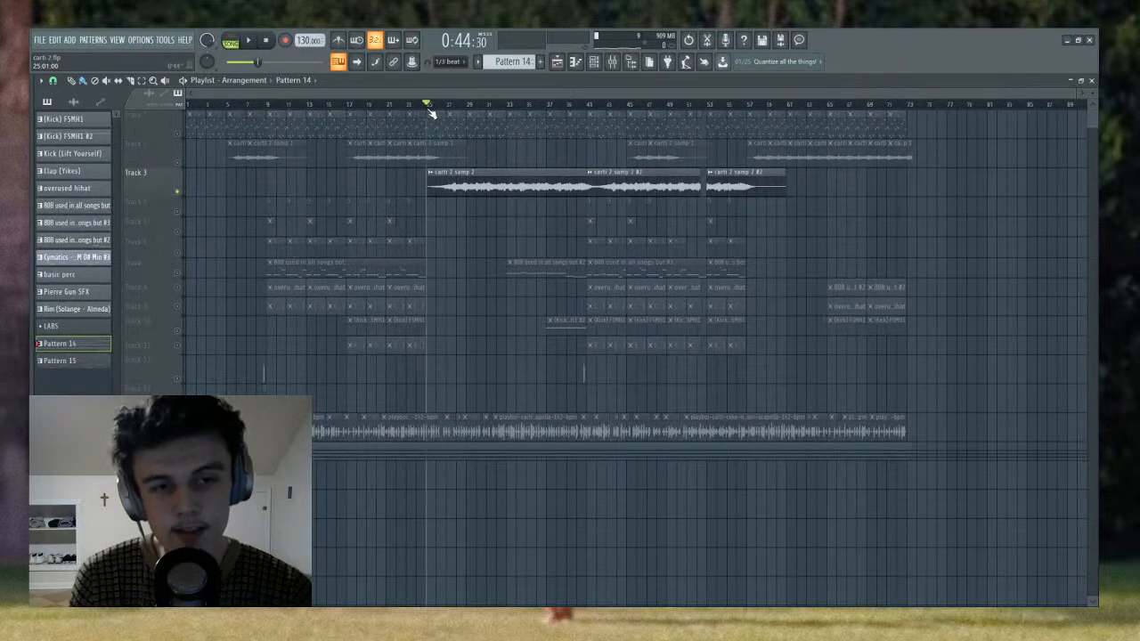
pyautogui.rightClick(177, 190)
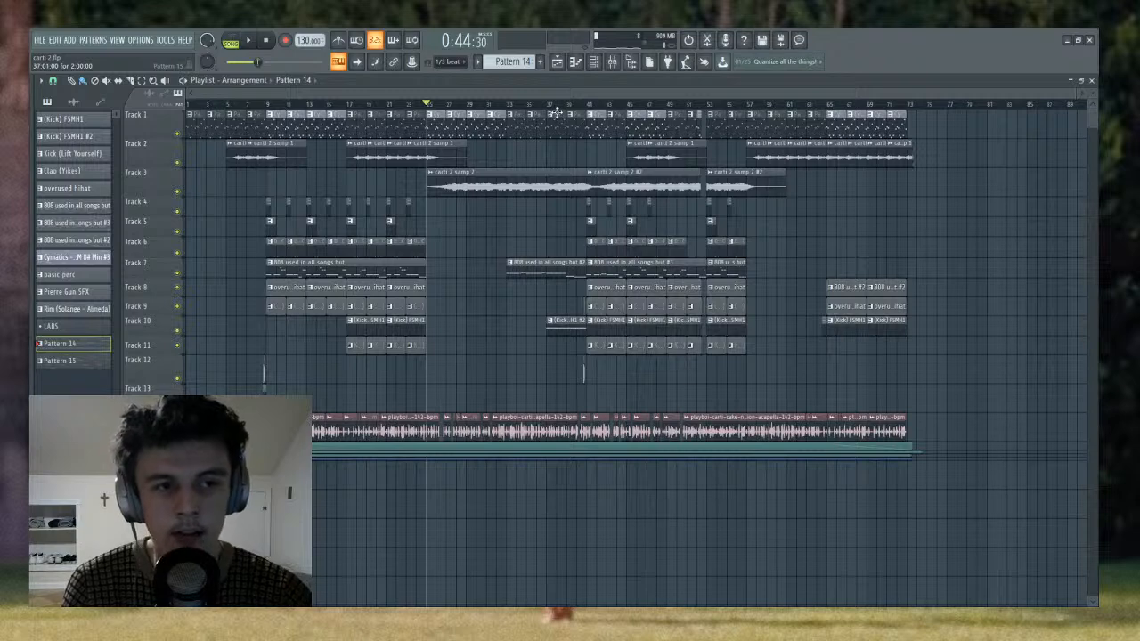
pyautogui.moveTo(554, 111); pyautogui.dragTo(508, 110)
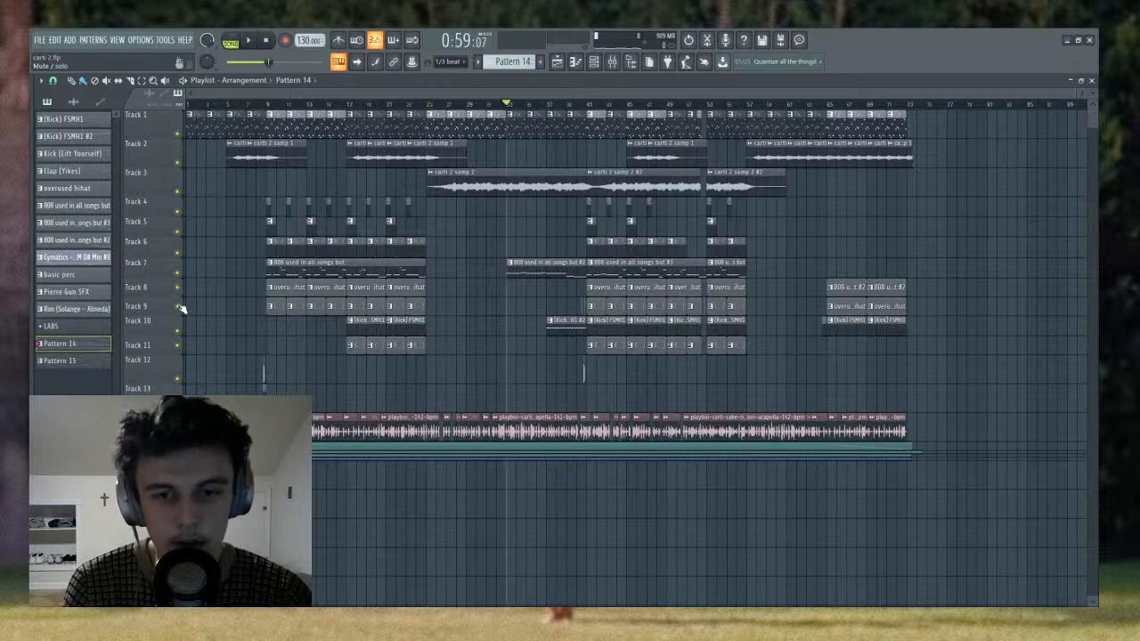
# - Mute Tracks 7 to 11 and the acapella on Track 14, and listen to the arrangement from bar 33
pyautogui.moveTo(177, 305); pyautogui.dragTo(178, 273)
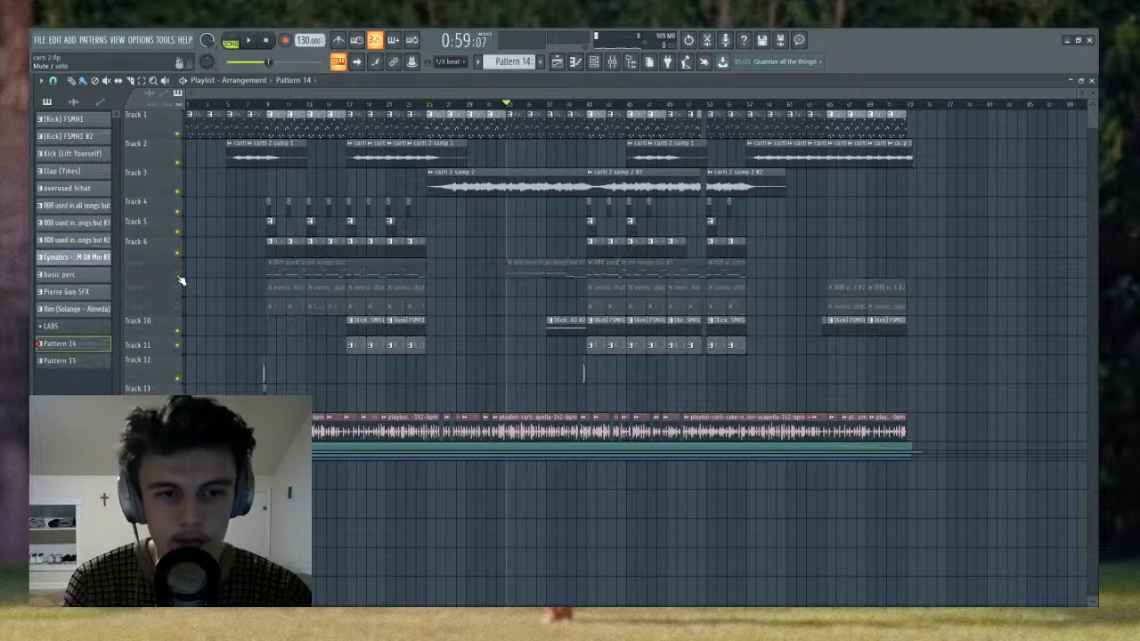
pyautogui.click(177, 346)
pyautogui.click(178, 330)
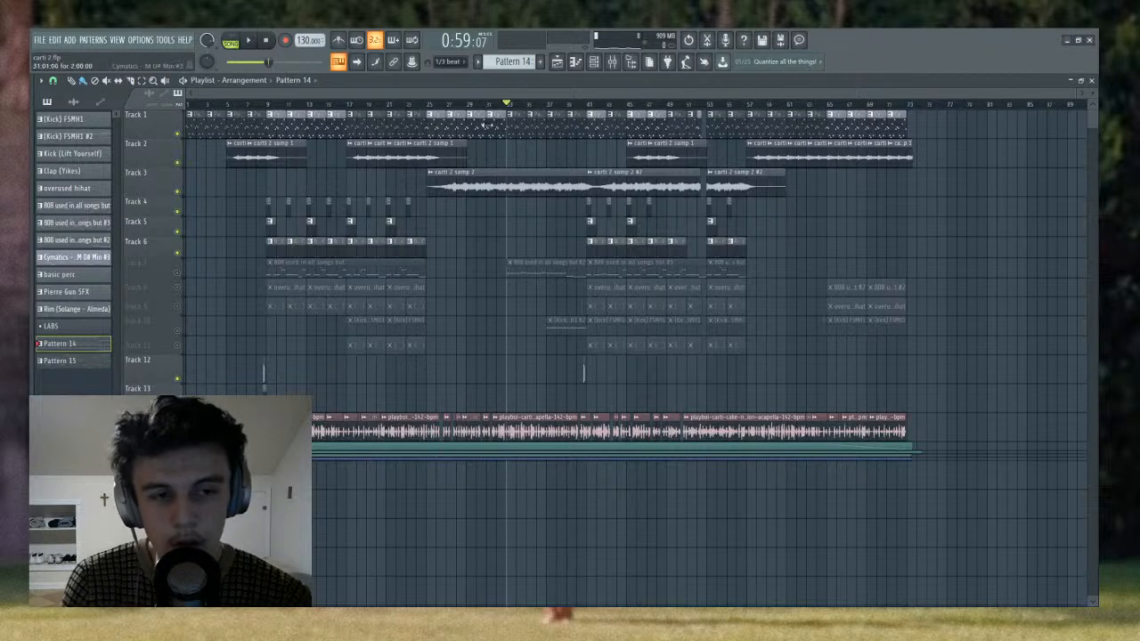
pyautogui.scroll(3, 507, 106)
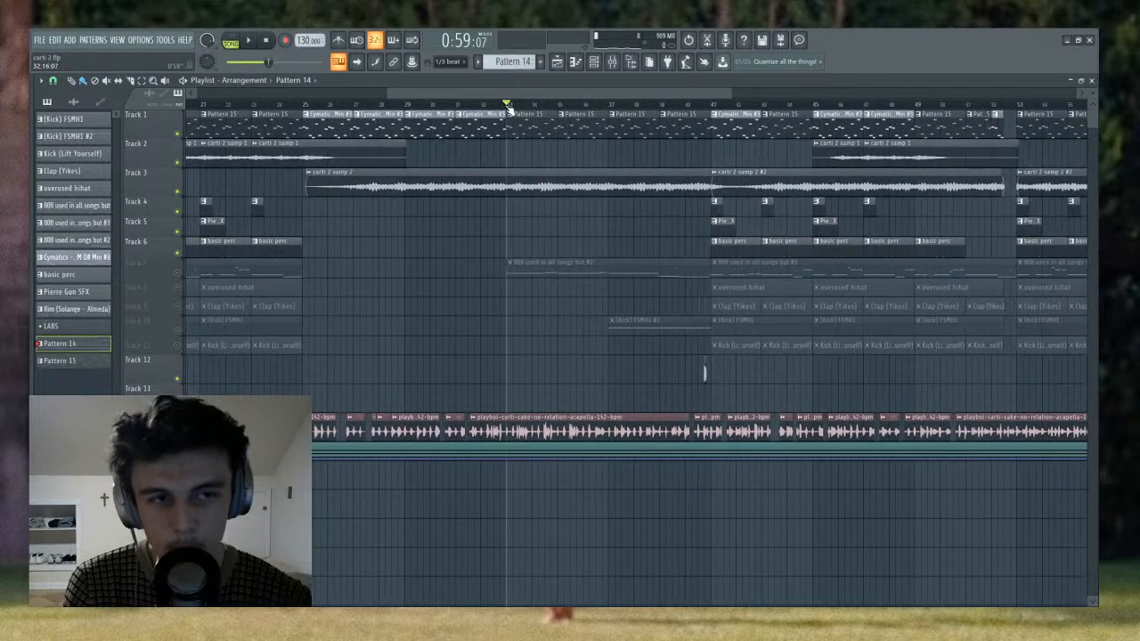
pyautogui.scroll(-3, 507, 106)
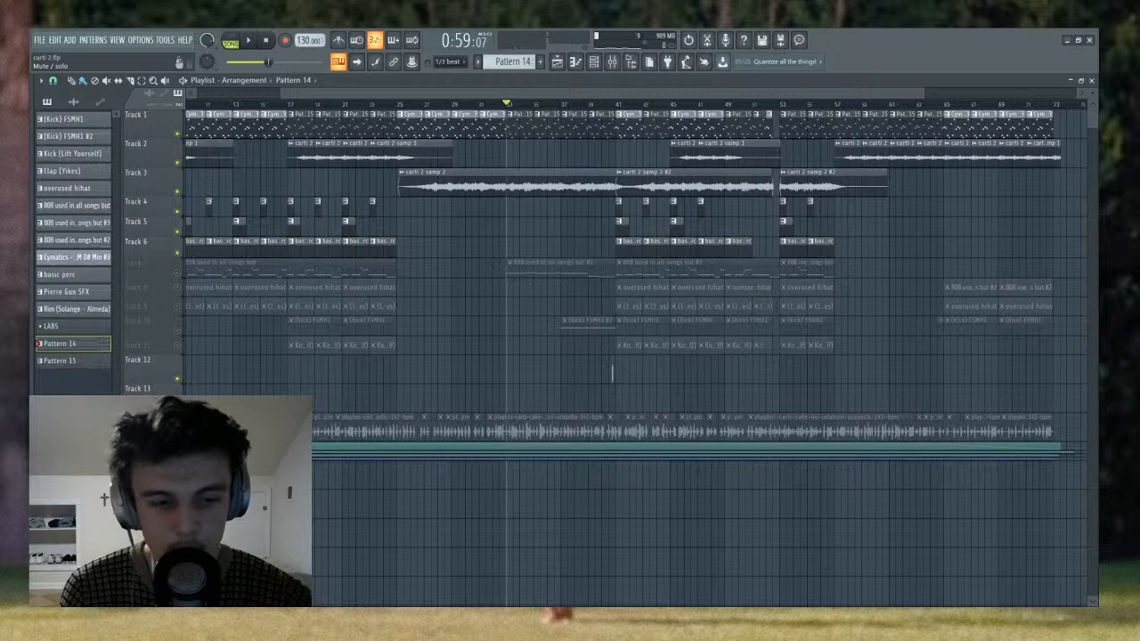
pyautogui.press('space')
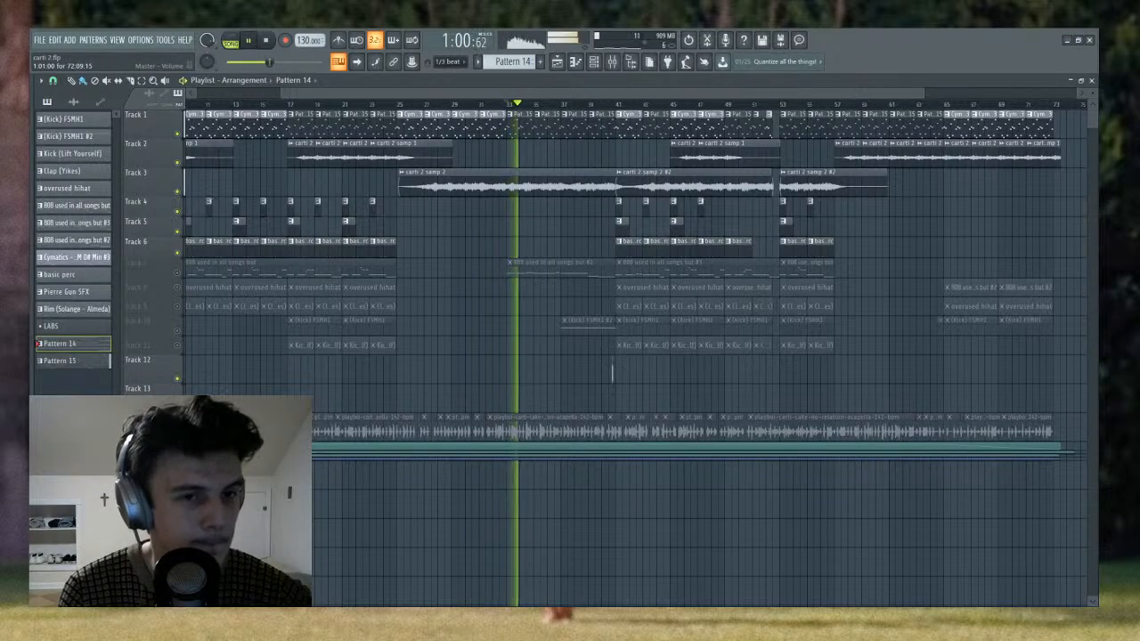
pyautogui.press('space')
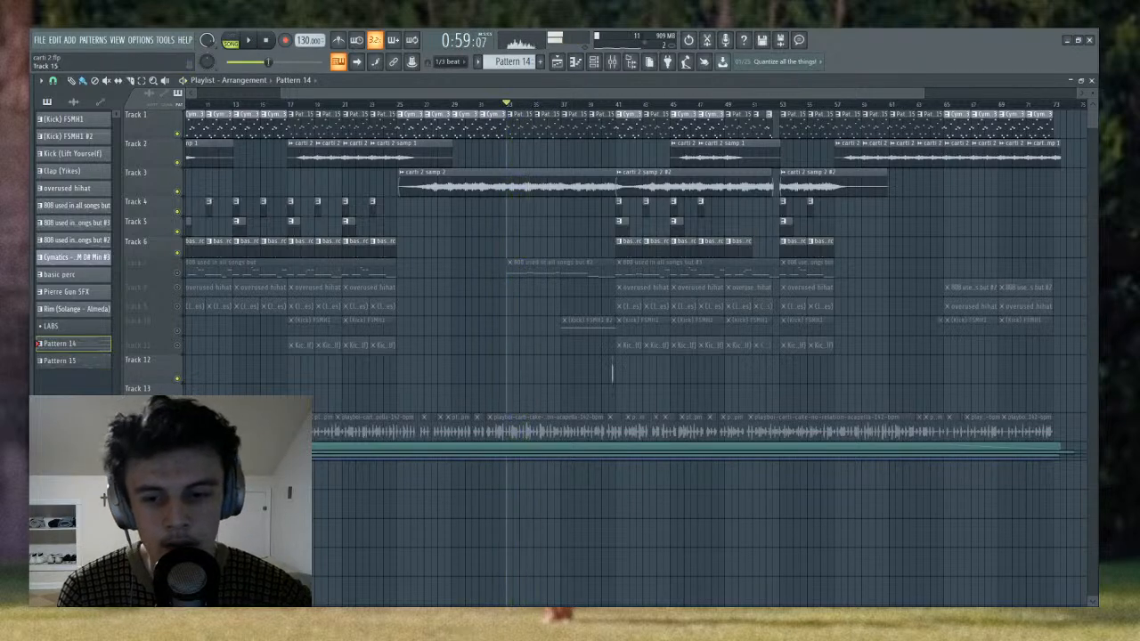
# - Expand the Track 15 group to show its automation clips, and listen to the arrangement from bar 37
pyautogui.click(167, 446)
pyautogui.scroll(-3, 436, 400)
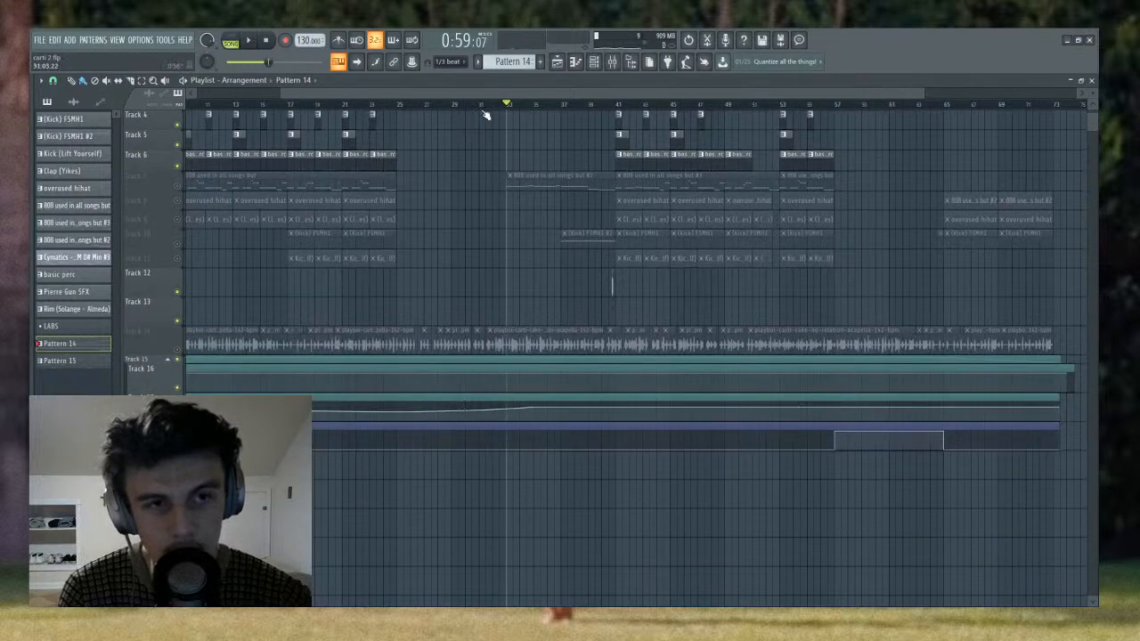
pyautogui.moveTo(486, 107); pyautogui.dragTo(563, 114)
pyautogui.scroll(3, 473, 149)
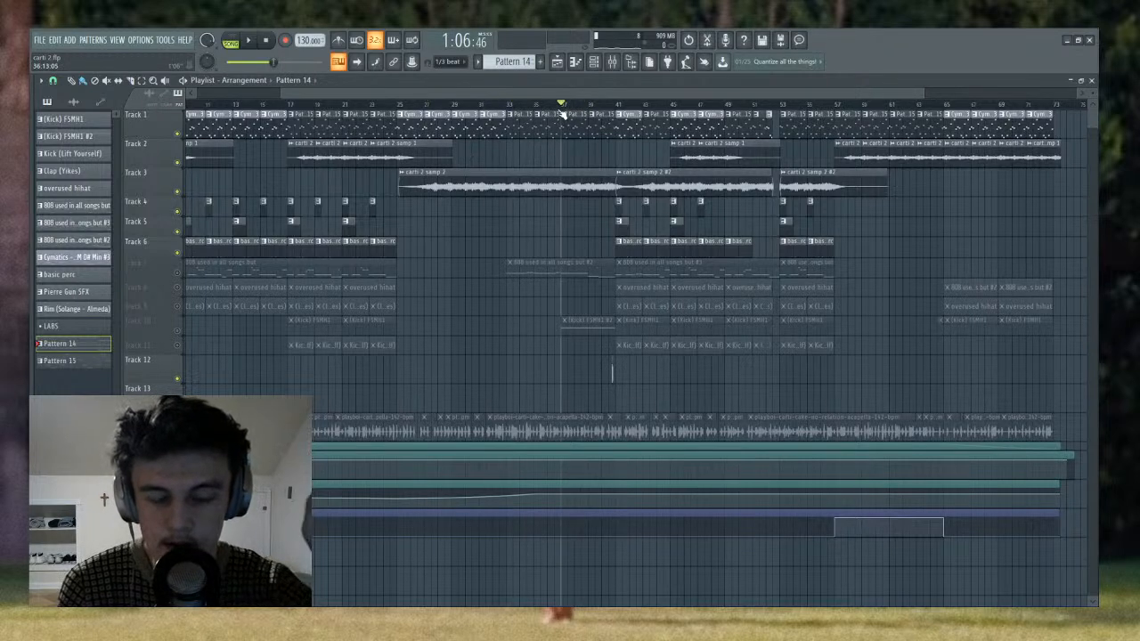
pyautogui.press('space')
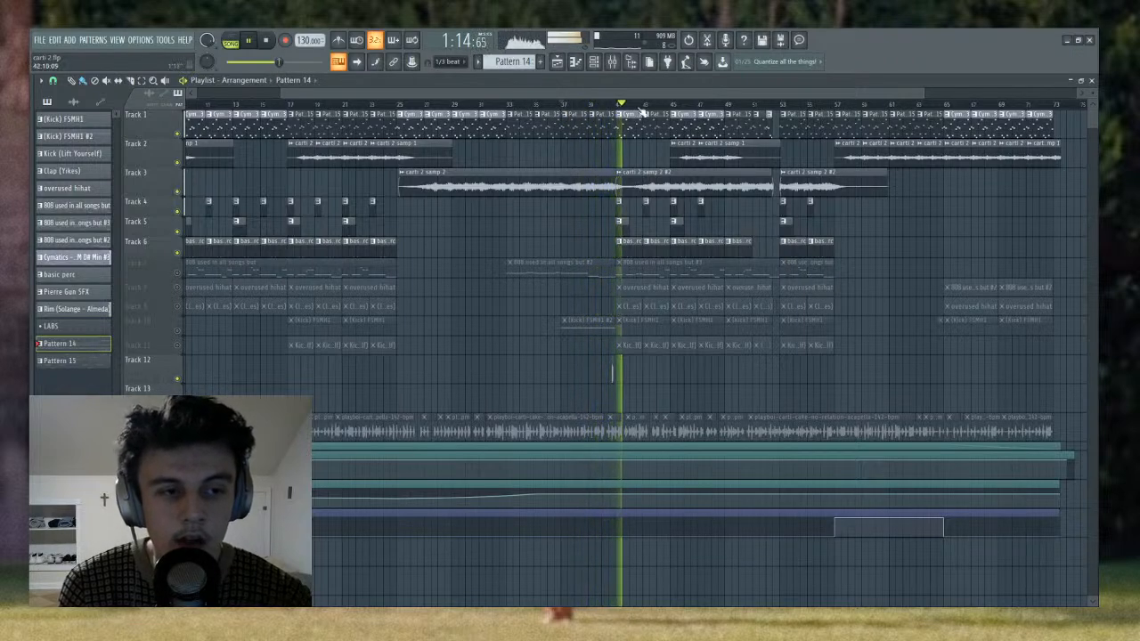
pyautogui.press('space')
# - Restore all muted tracks by soloing and unsoloing Track 3, and move the song position to bar 9
pyautogui.rightClick(178, 192)
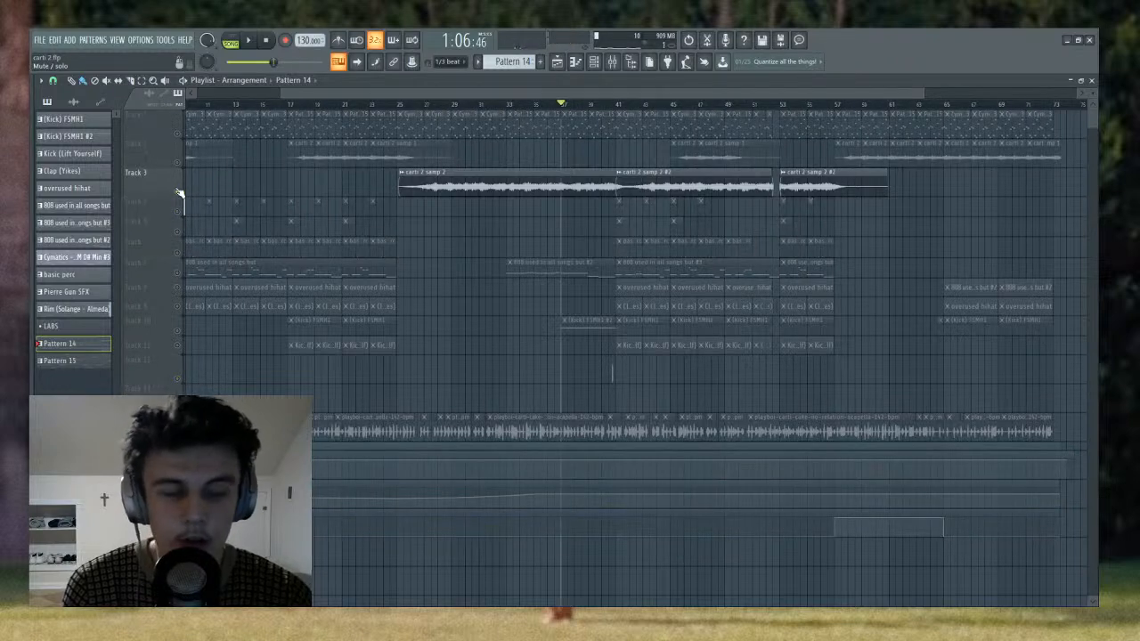
pyautogui.rightClick(177, 191)
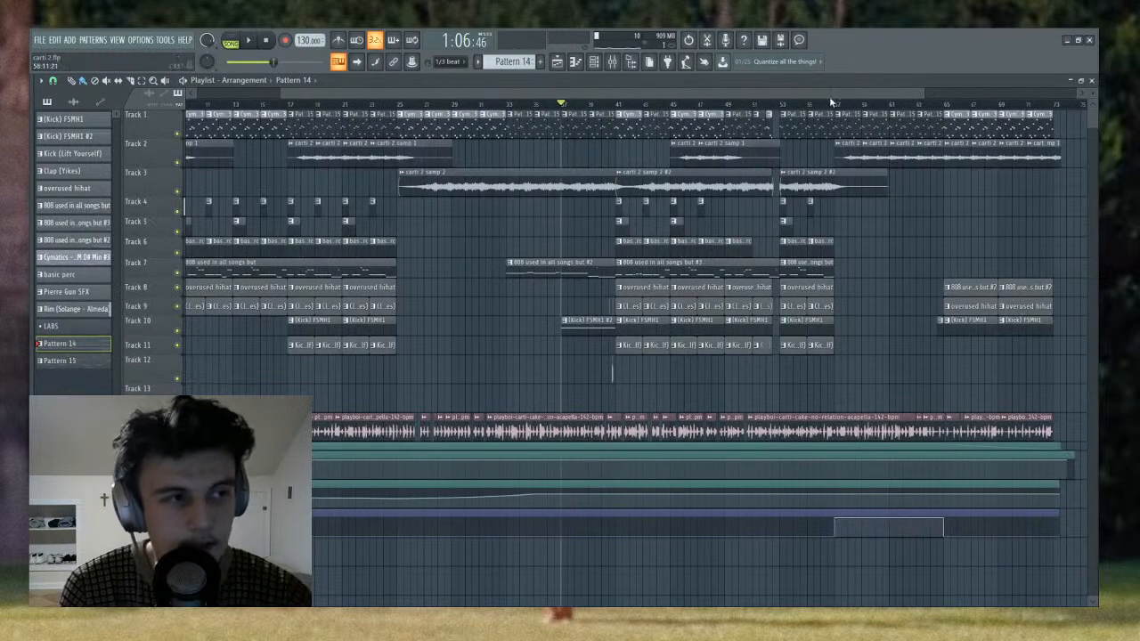
pyautogui.scroll(-3, 831, 106)
pyautogui.moveTo(830, 105); pyautogui.dragTo(738, 108)
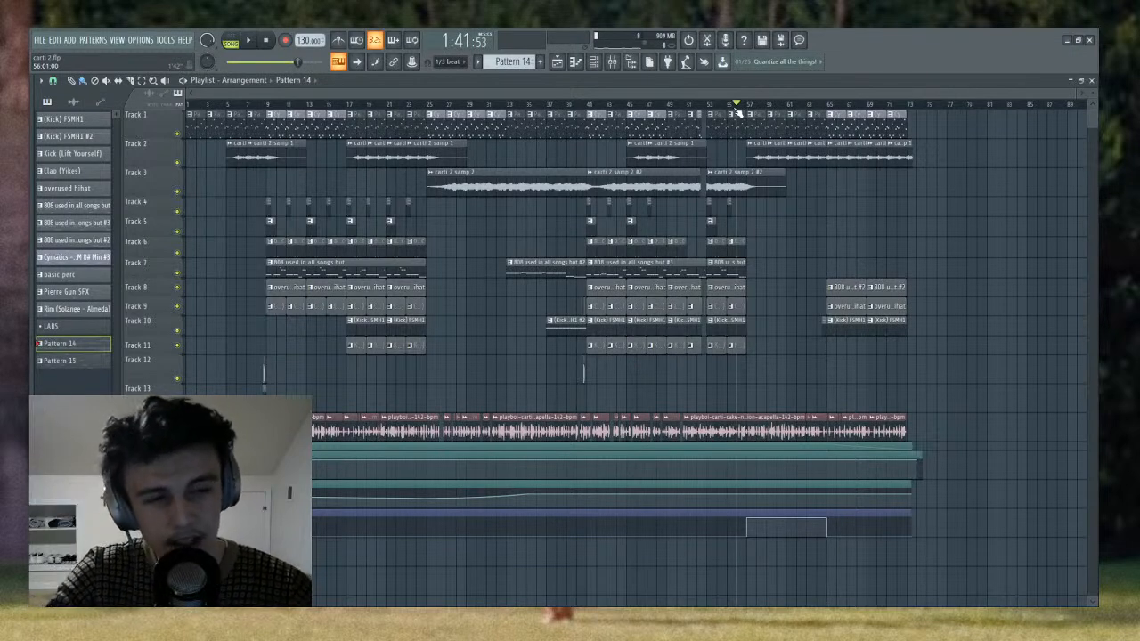
pyautogui.click(567, 105)
pyautogui.moveTo(567, 152)
pyautogui.mouseDown()
pyautogui.moveTo(588, 157)
pyautogui.moveTo(262, 163)
pyautogui.mouseUp()
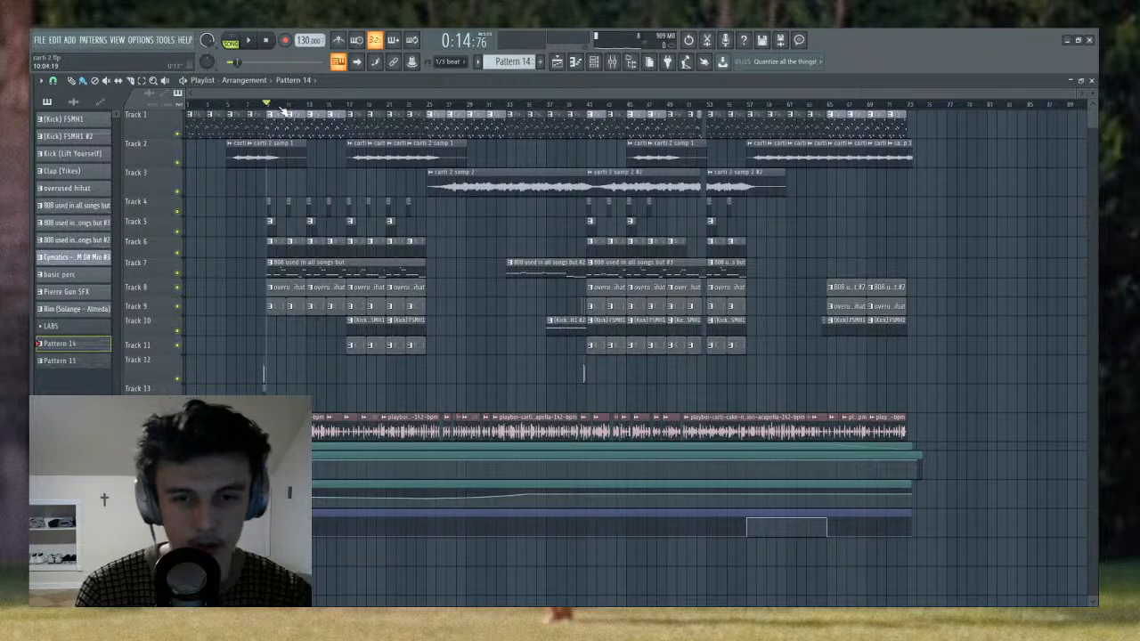
# - Play the full arrangement briefly from bar 9 and mute the acapella on Track 14
pyautogui.press('space')
pyautogui.press('space')
pyautogui.click(178, 437)
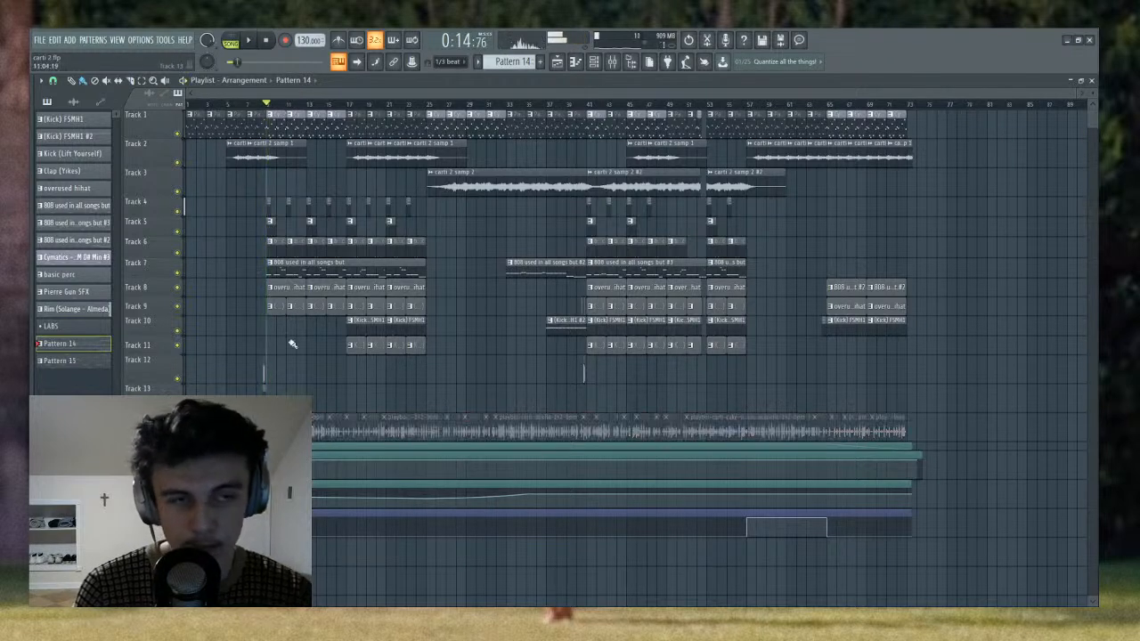
# - Show the (Kick) FSMH1 pattern in the channel rack and listen to it in pattern mode
pyautogui.click(594, 61)
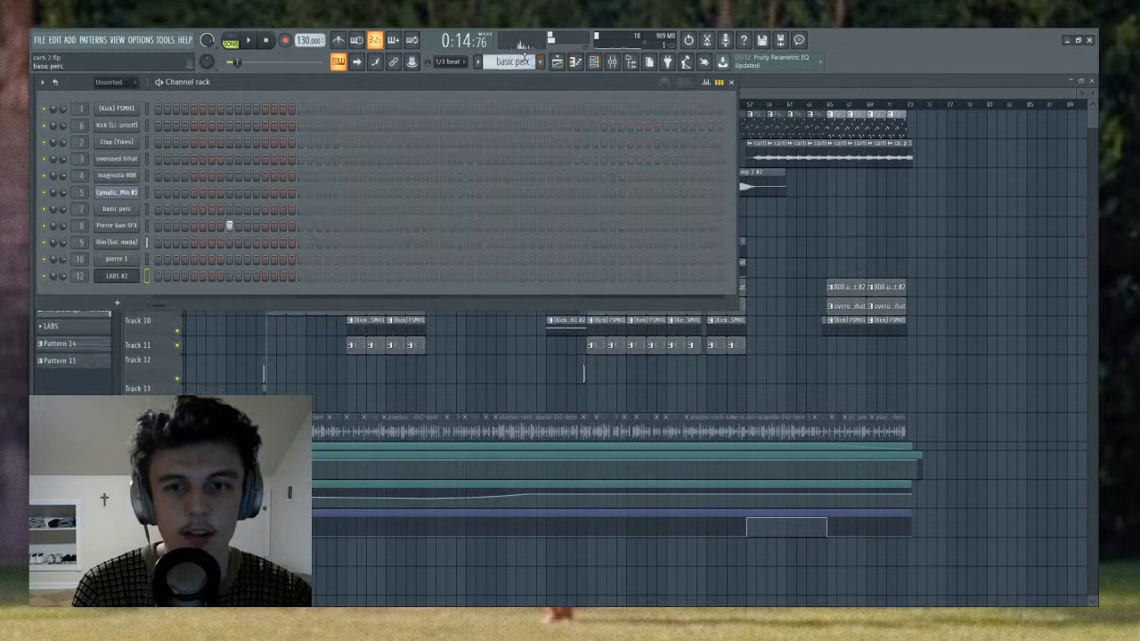
pyautogui.scroll(2, 525, 56)
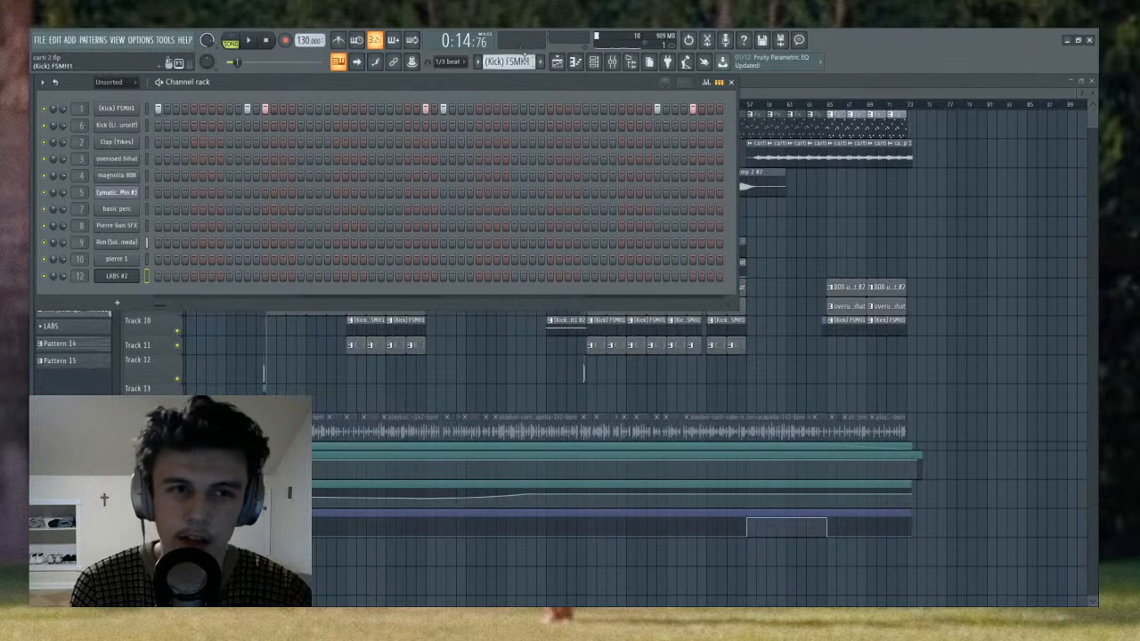
pyautogui.press('l')
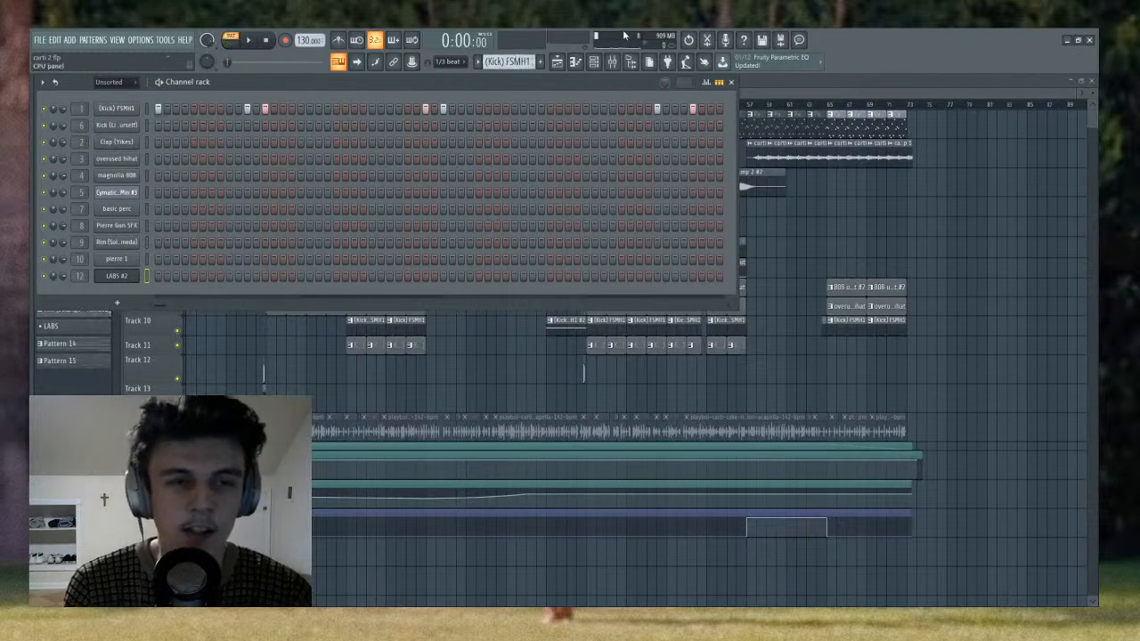
pyautogui.press('space')
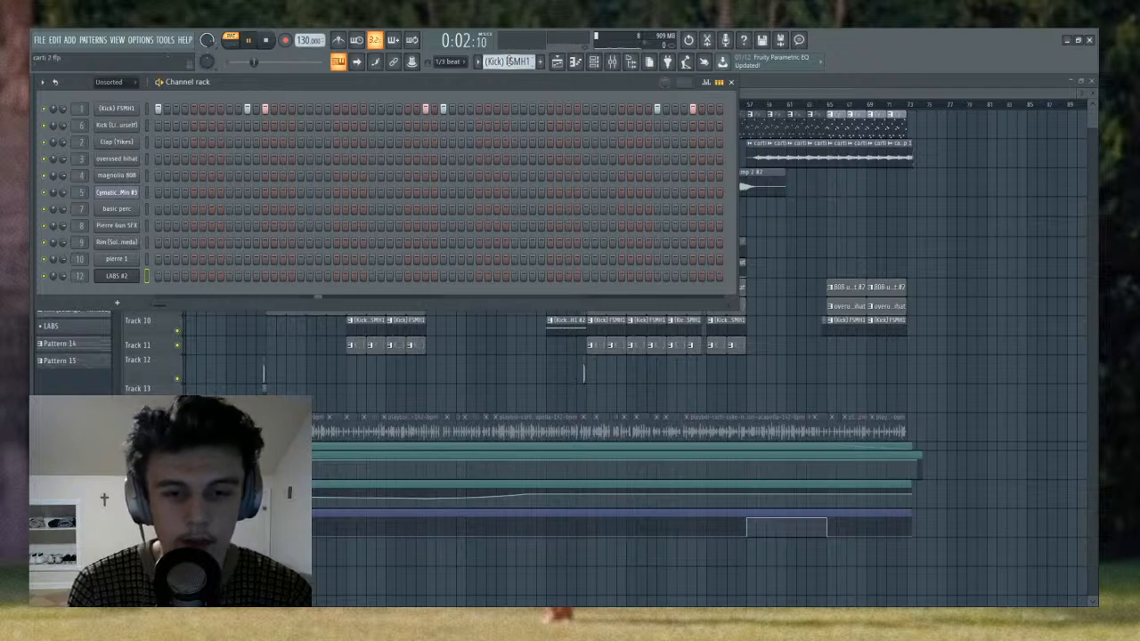
# - Show the (Kick) FSMH1 #2 pattern in the channel rack, listen to it briefly, and return to the playlist
pyautogui.press('space')
pyautogui.scroll(-1, 509, 61)
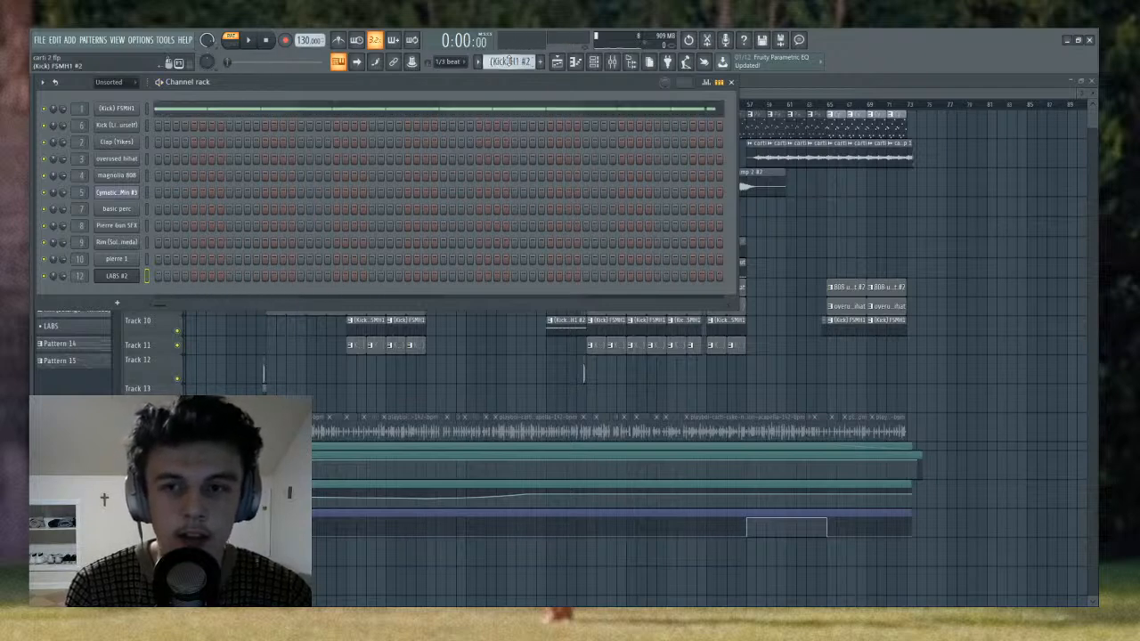
pyautogui.press('space')
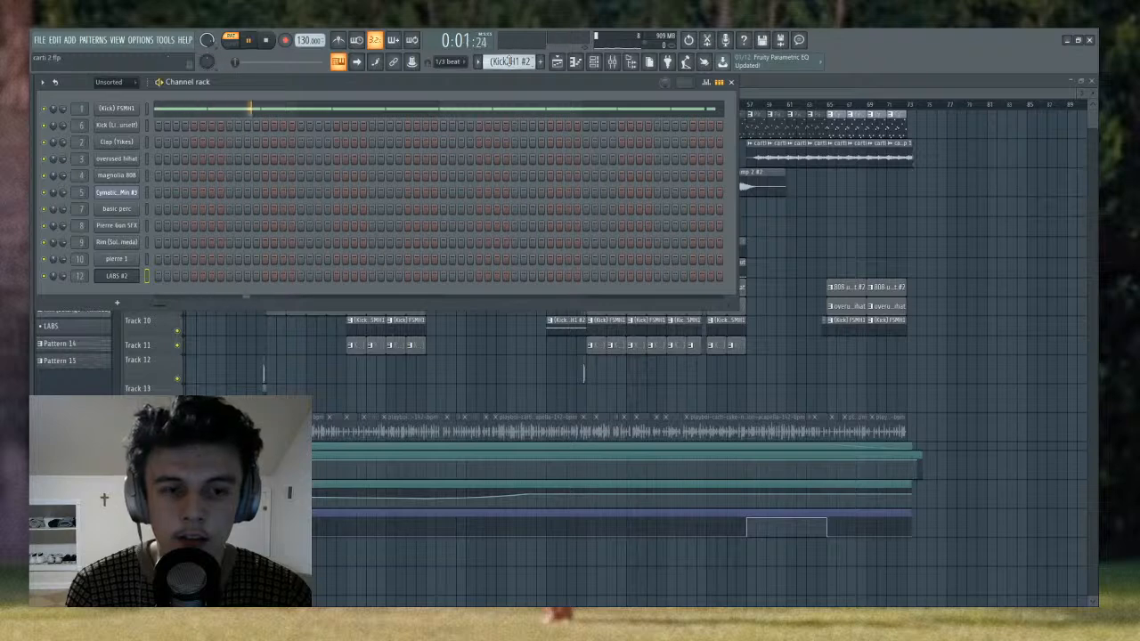
pyautogui.press('space')
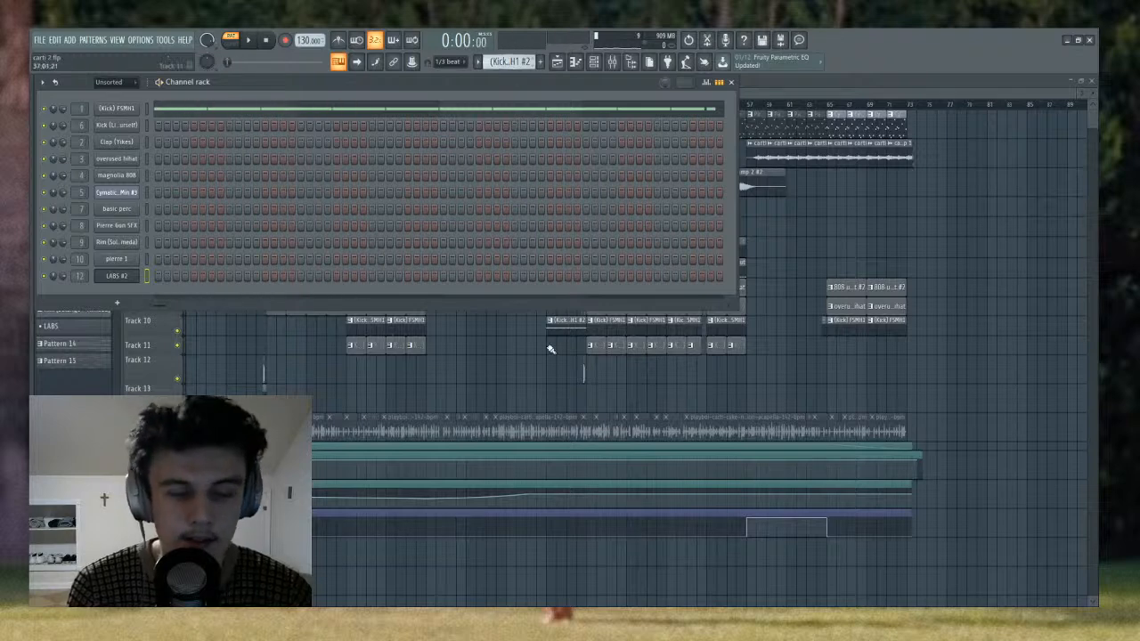
pyautogui.press('F6')
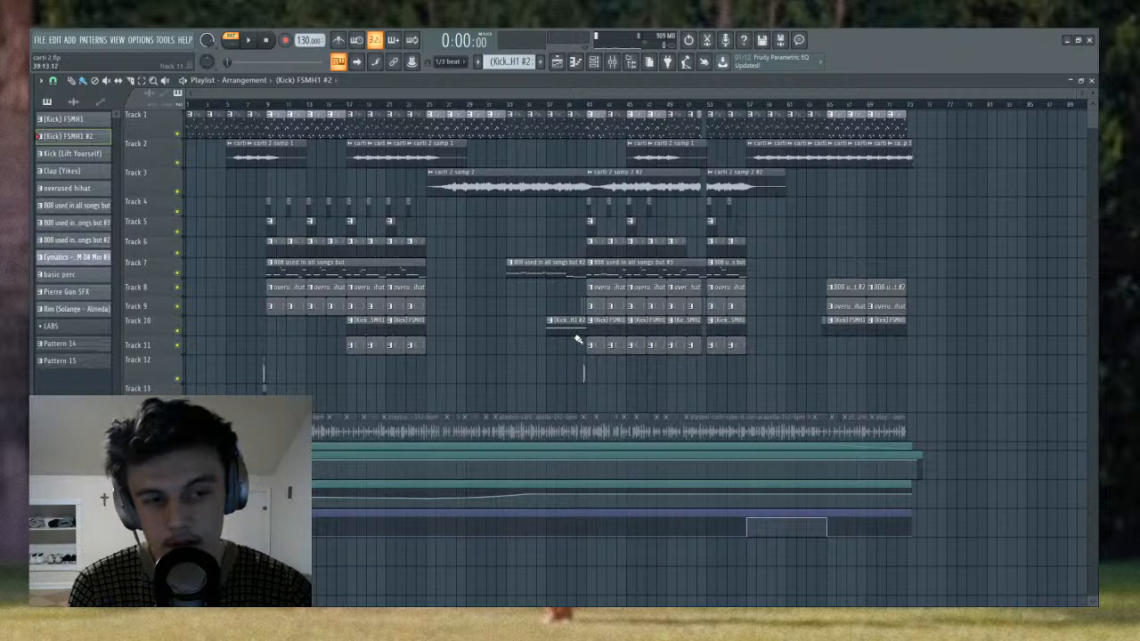
# - Show the Kick (Lift Yourself) pattern in the channel rack, listen to it, and return to the playlist
pyautogui.click(594, 63)
pyautogui.scroll(-1, 508, 63)
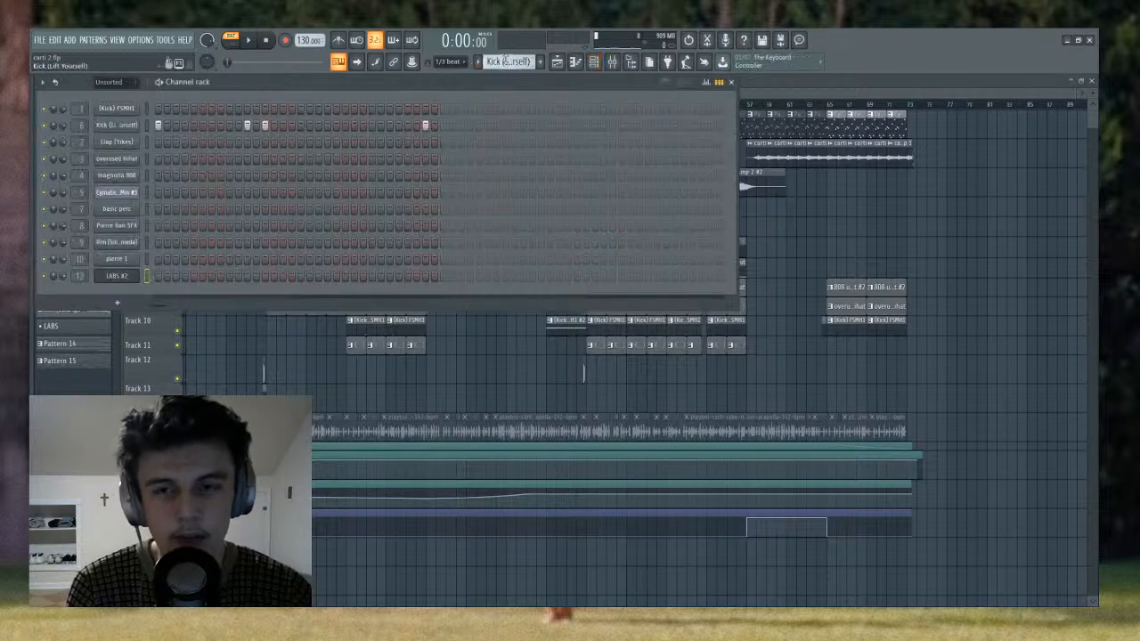
pyautogui.press('space')
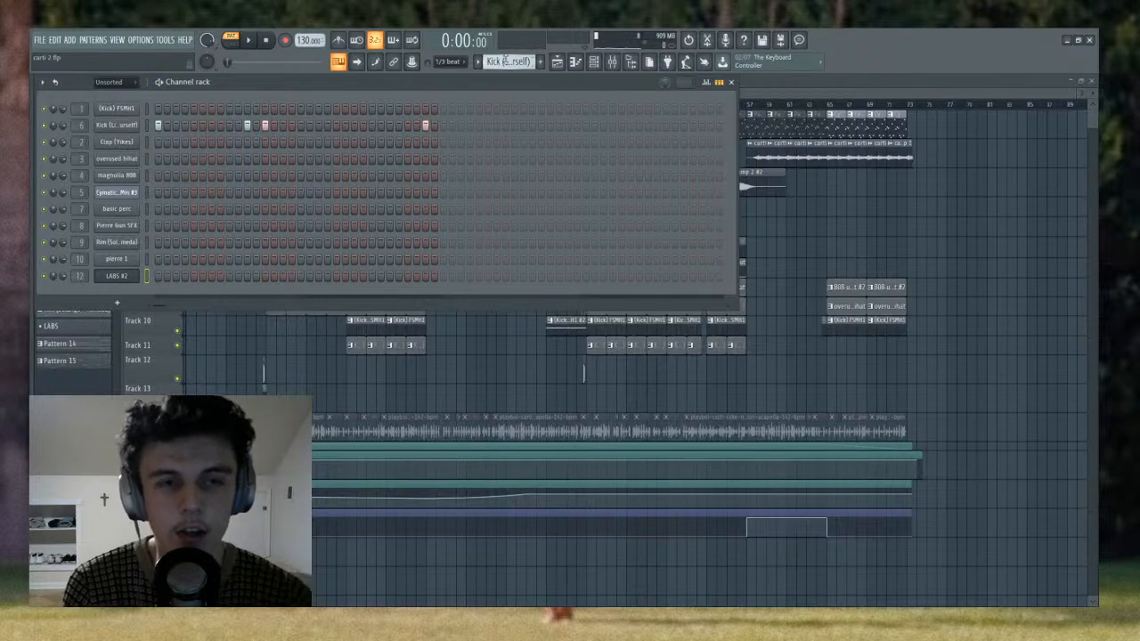
pyautogui.rightClick(471, 362)
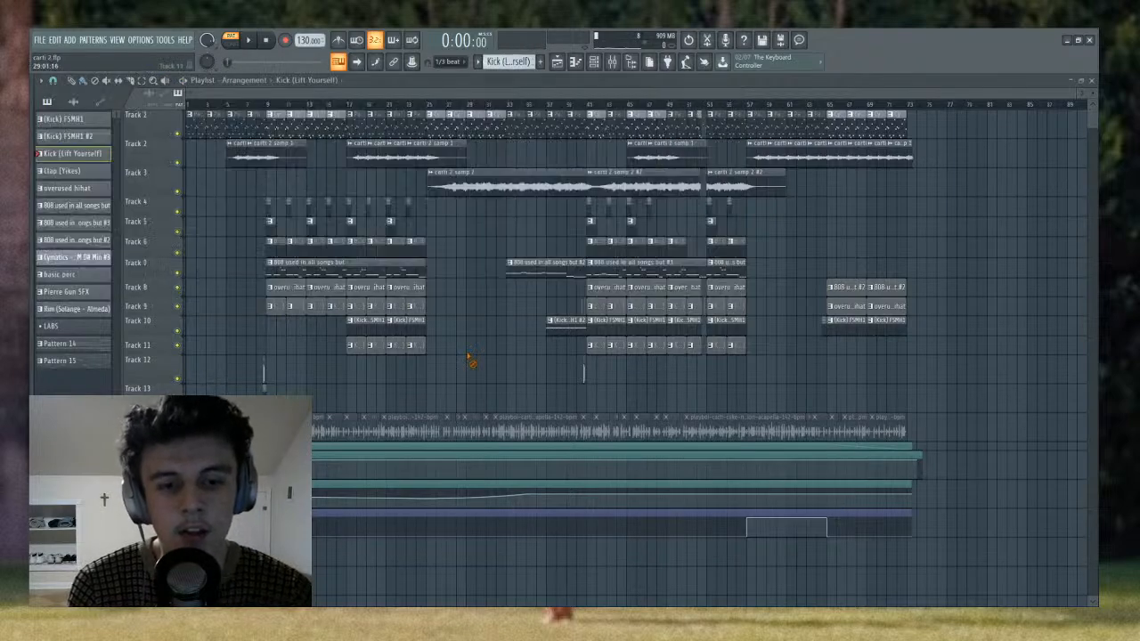
# - Move the song position to bar 17, isolate kick Tracks 10 and 11, and play them together
pyautogui.scroll(3, 349, 108)
pyautogui.click(349, 108)
pyautogui.rightClick(178, 346)
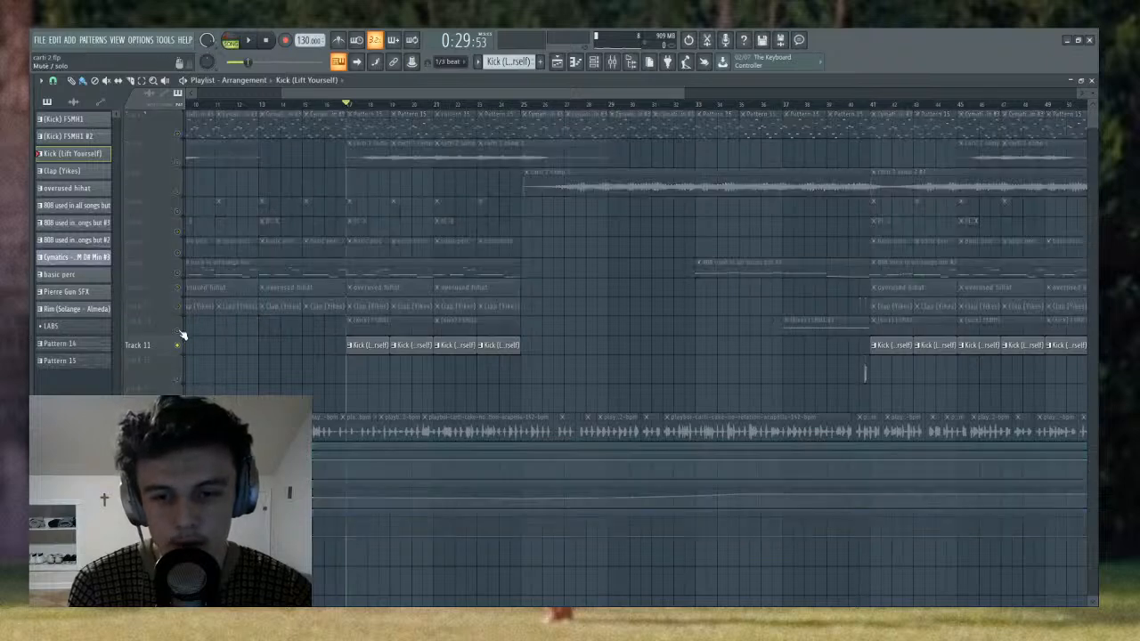
pyautogui.rightClick(178, 330)
pyautogui.click(178, 346)
pyautogui.press('space')
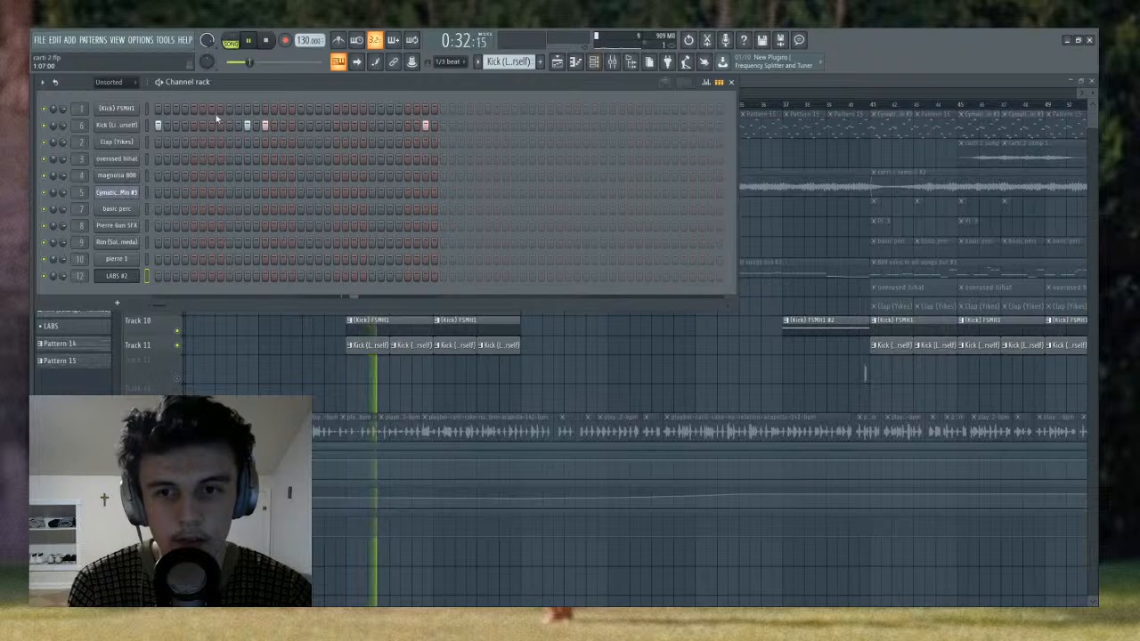
# - Mute Track 11 during playback to hear the Track 10 kick alone, unmute it, and stop playback
pyautogui.rightClick(306, 368)
pyautogui.click(178, 346)
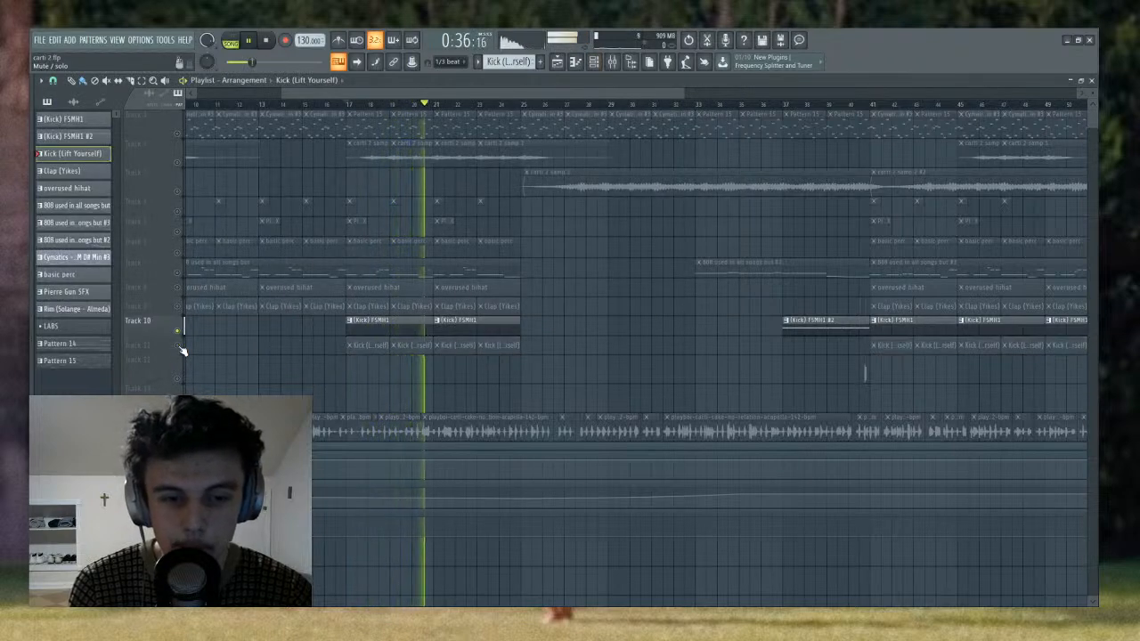
pyautogui.click(178, 346)
pyautogui.press('space')
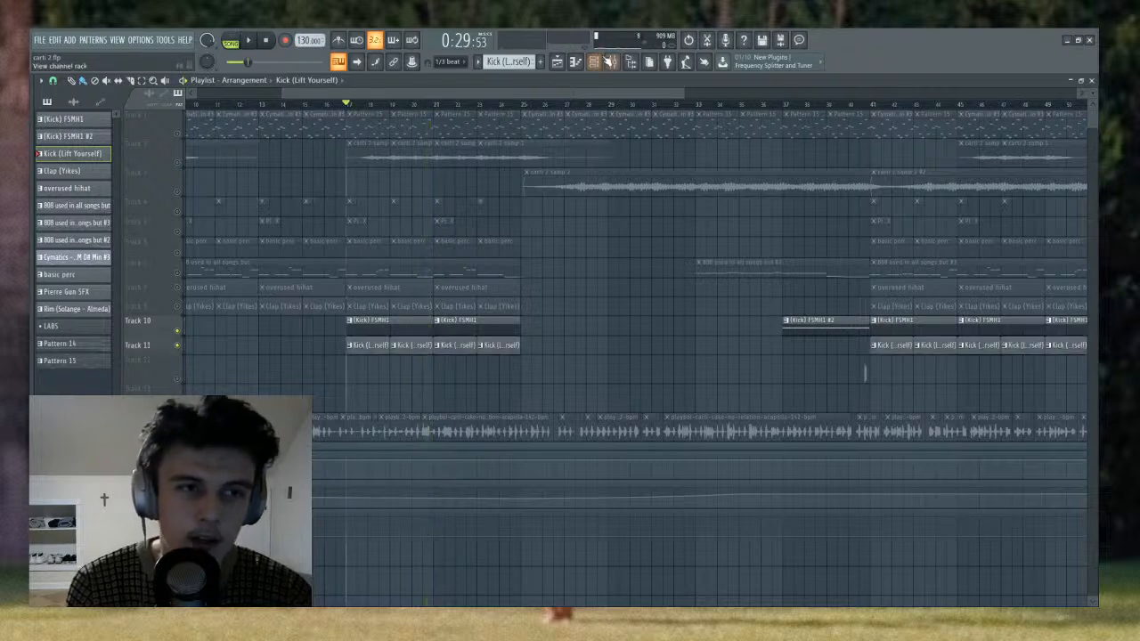
# - Select the Clap (Yikes) pattern in the channel rack and restore all muted tracks by soloing and unsoloing Track 11
pyautogui.click(595, 62)
pyautogui.scroll(-1, 519, 64)
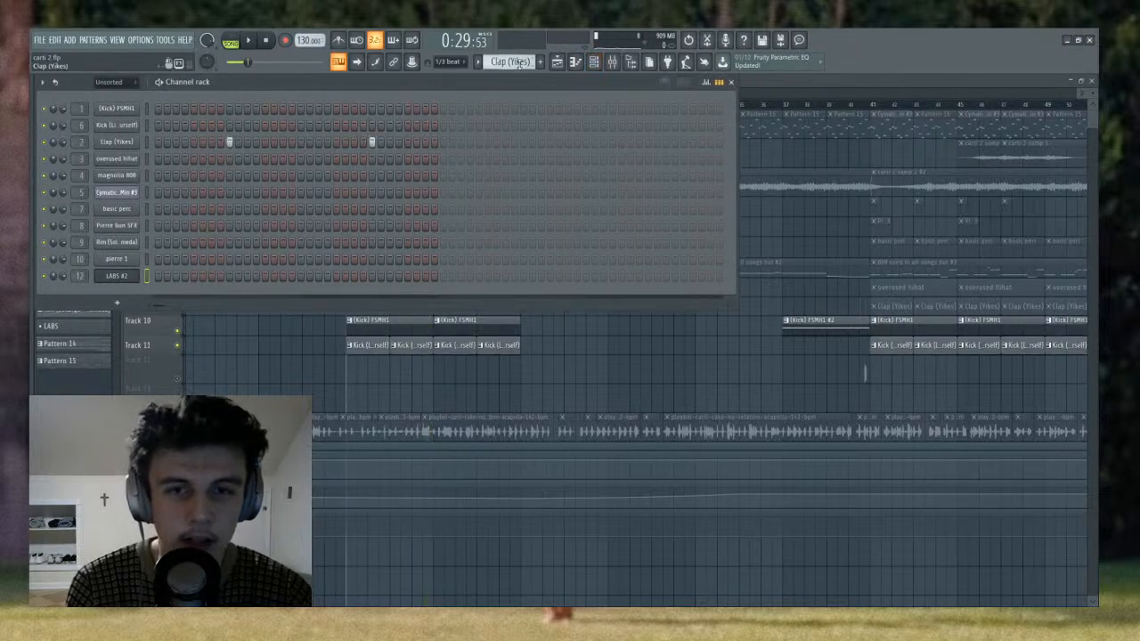
pyautogui.rightClick(241, 357)
pyautogui.rightClick(178, 346)
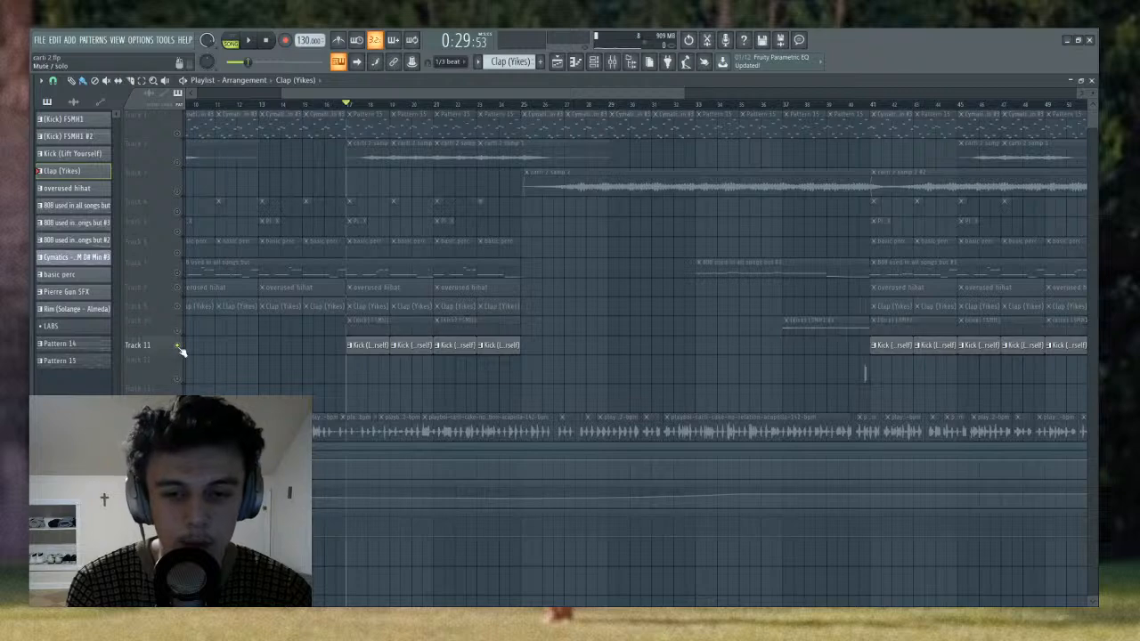
pyautogui.rightClick(178, 346)
# - Show the Clap (Yikes) steps in the channel rack and play them in pattern mode
pyautogui.click(595, 63)
pyautogui.click(595, 62)
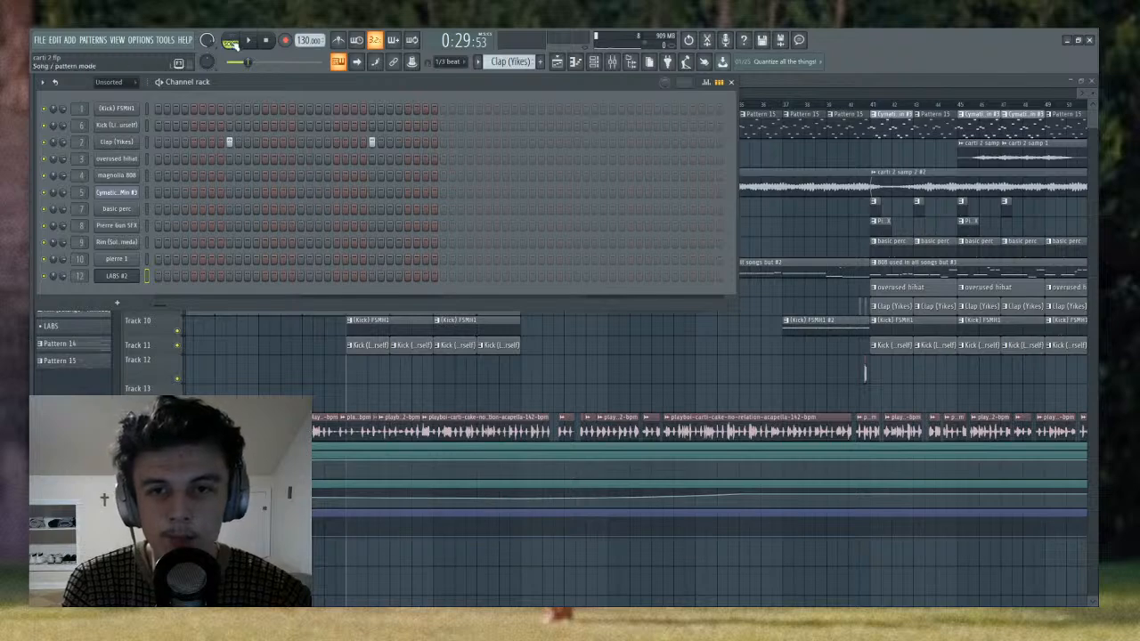
pyautogui.press('l')
pyautogui.press('space')
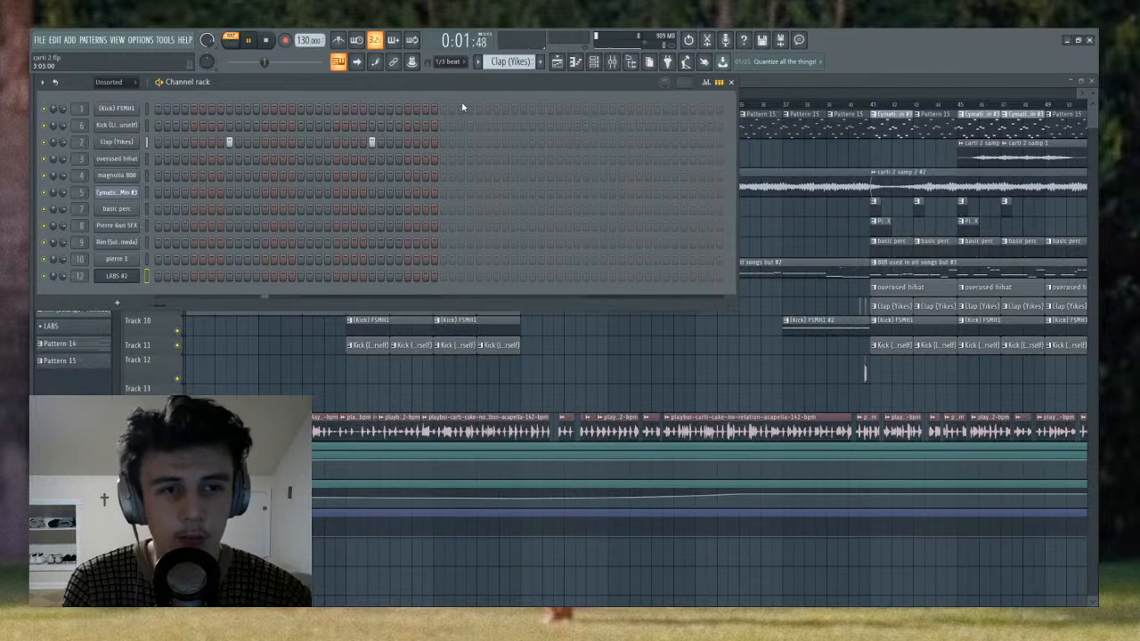
# - Inspect the clap's effects on mixer Insert 2 while playing the pattern briefly
pyautogui.click(623, 63)
pyautogui.moveTo(479, 101); pyautogui.dragTo(254, 108)
pyautogui.press('space')
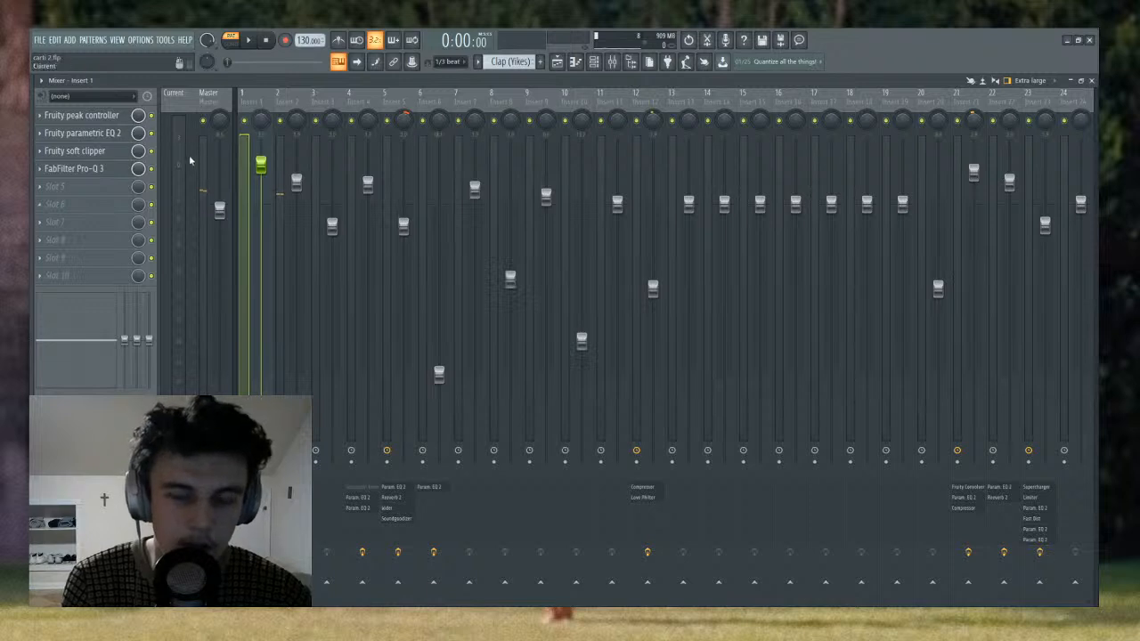
pyautogui.click(287, 104)
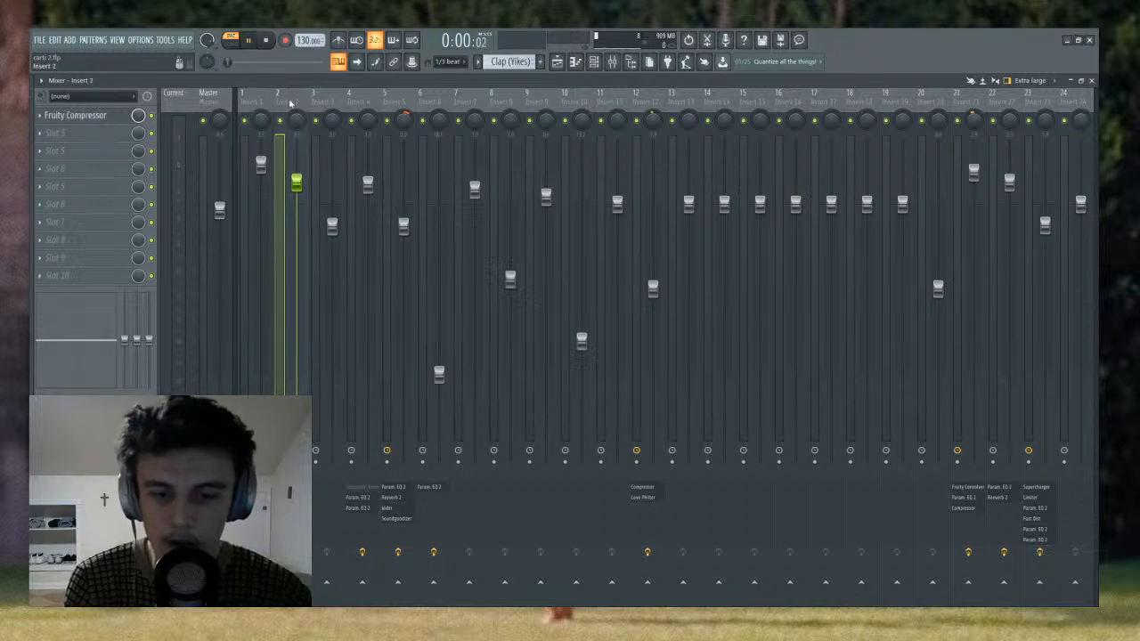
pyautogui.press('space')
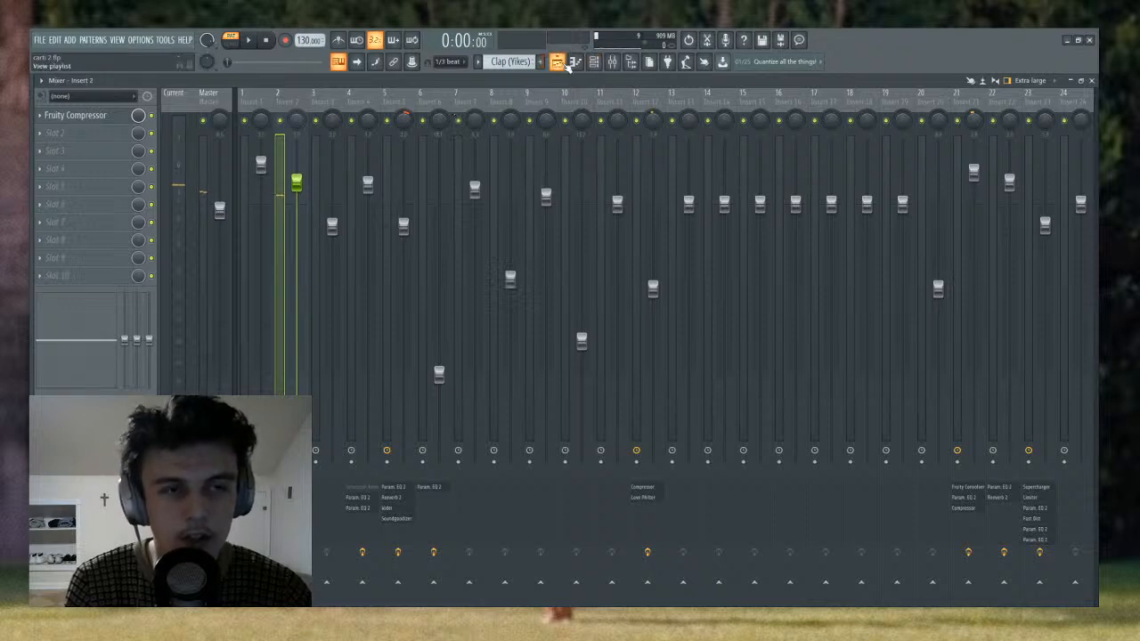
# - Show the overused hihat pattern in the channel rack and start playing it
pyautogui.click(557, 63)
pyautogui.click(593, 61)
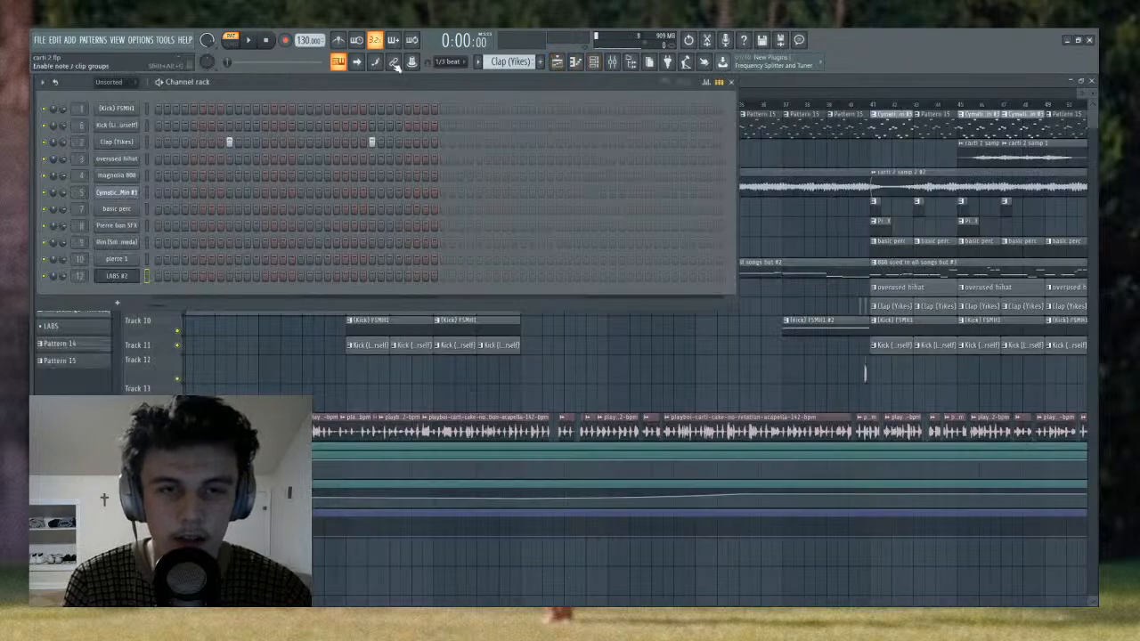
pyautogui.scroll(-1, 509, 62)
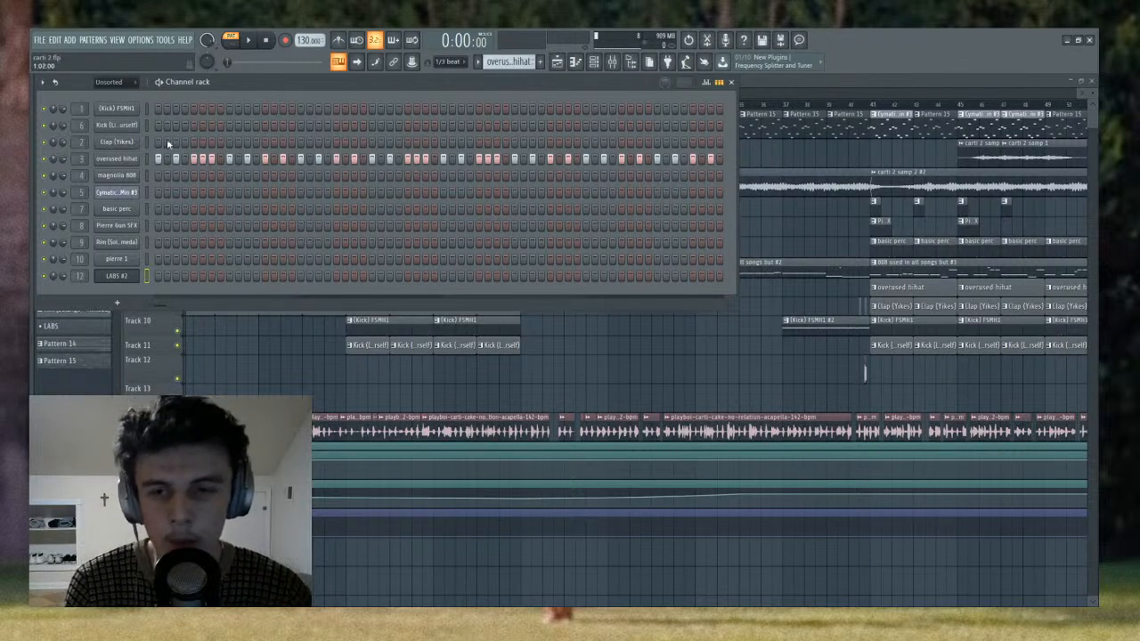
pyautogui.press('space')
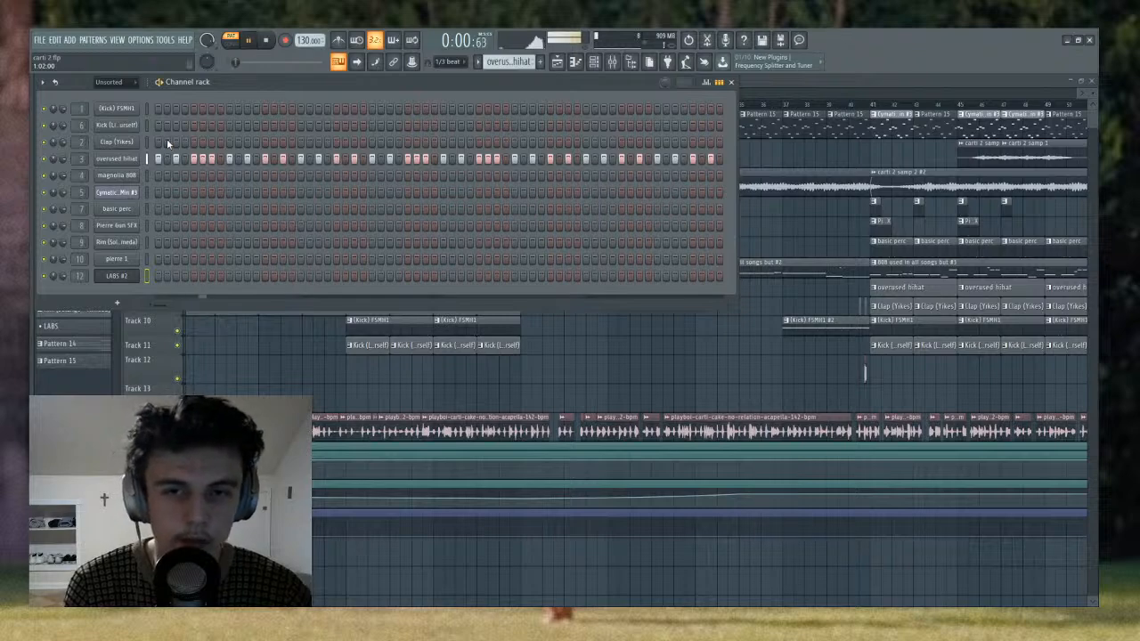
# - Open the overused hihat channel in the piano roll and examine its note rolls and velocities during playback
pyautogui.click(146, 158)
pyautogui.press('F7')
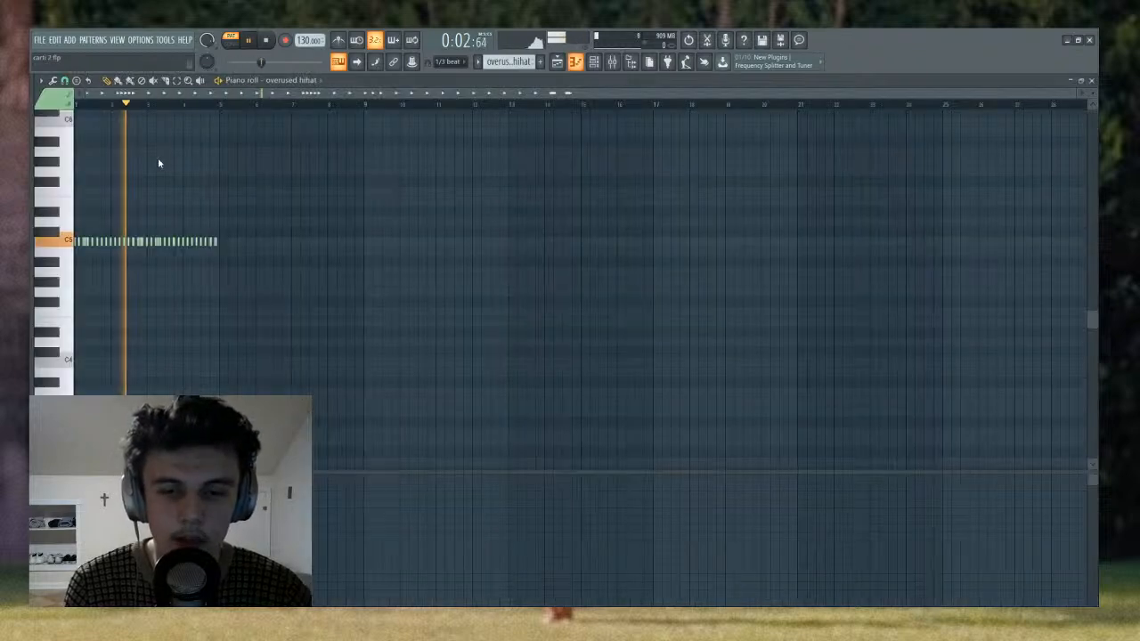
pyautogui.scroll(5, 131, 108)
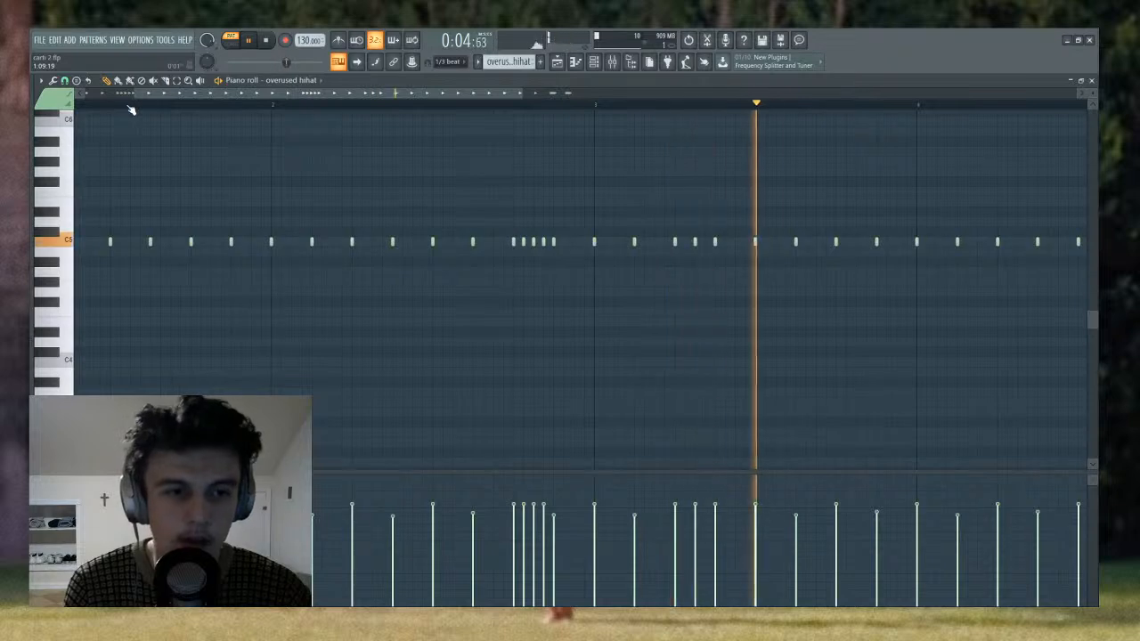
pyautogui.scroll(-3, 130, 107)
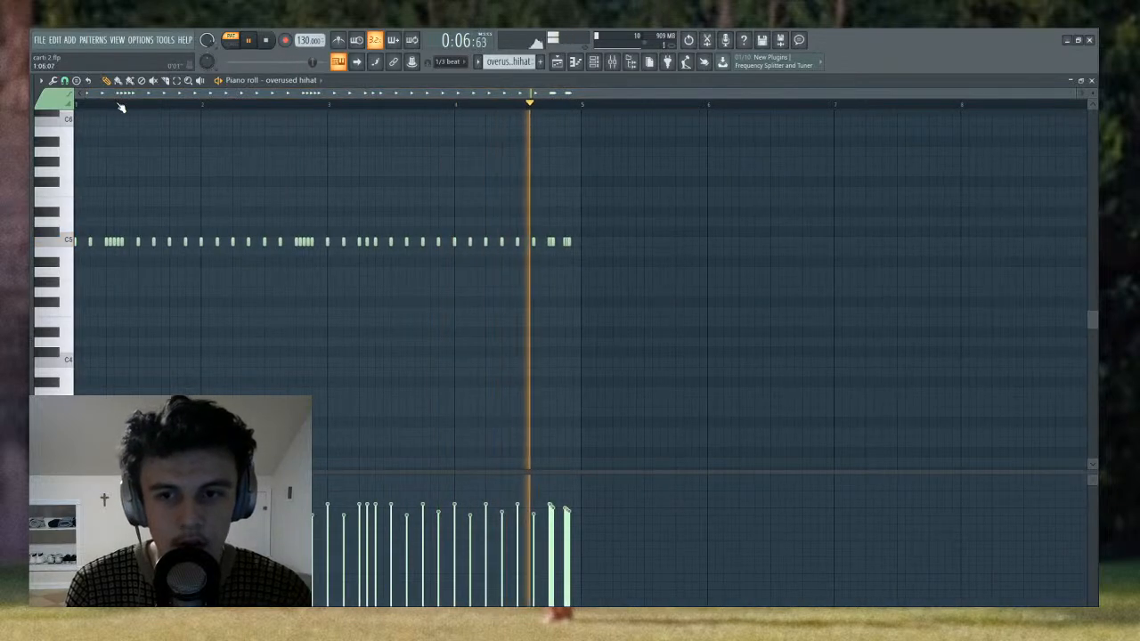
pyautogui.scroll(2, 107, 104)
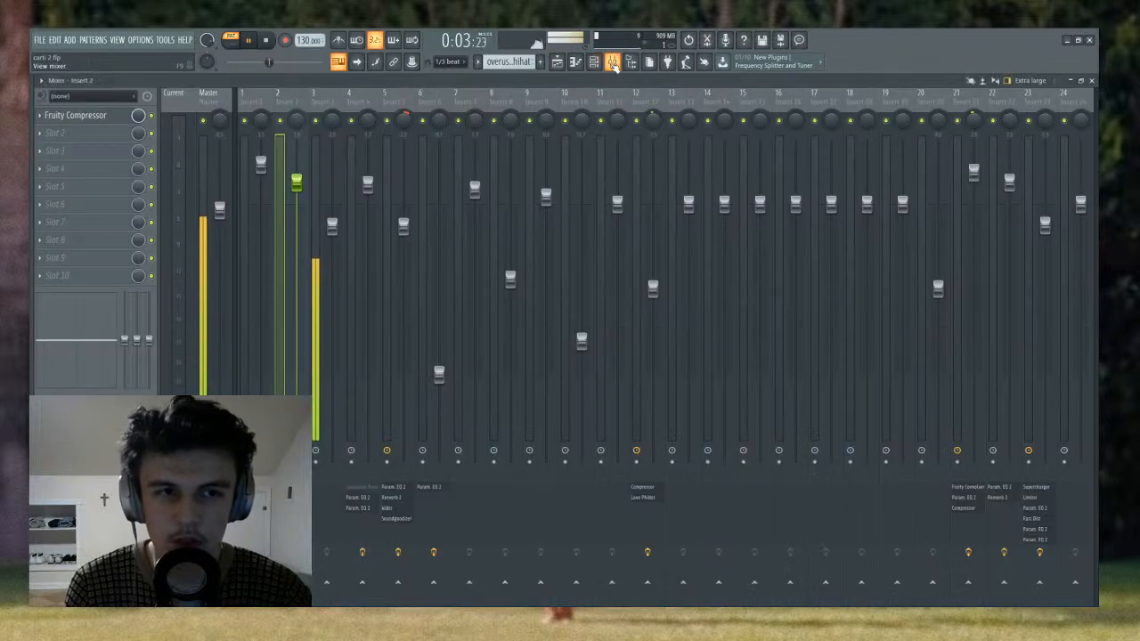
# - Load FabFilter Pro-Q 3 into the first effect slot of the hi-hat's mixer track, Insert 3
pyautogui.click(612, 61)
pyautogui.click(331, 134)
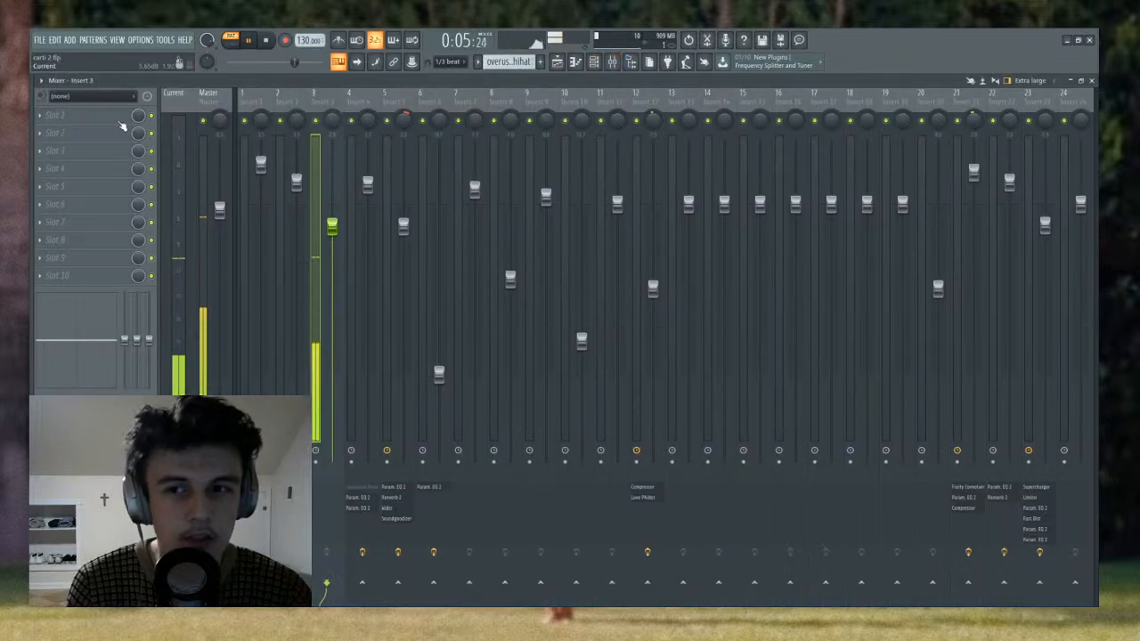
pyautogui.click(310, 48)
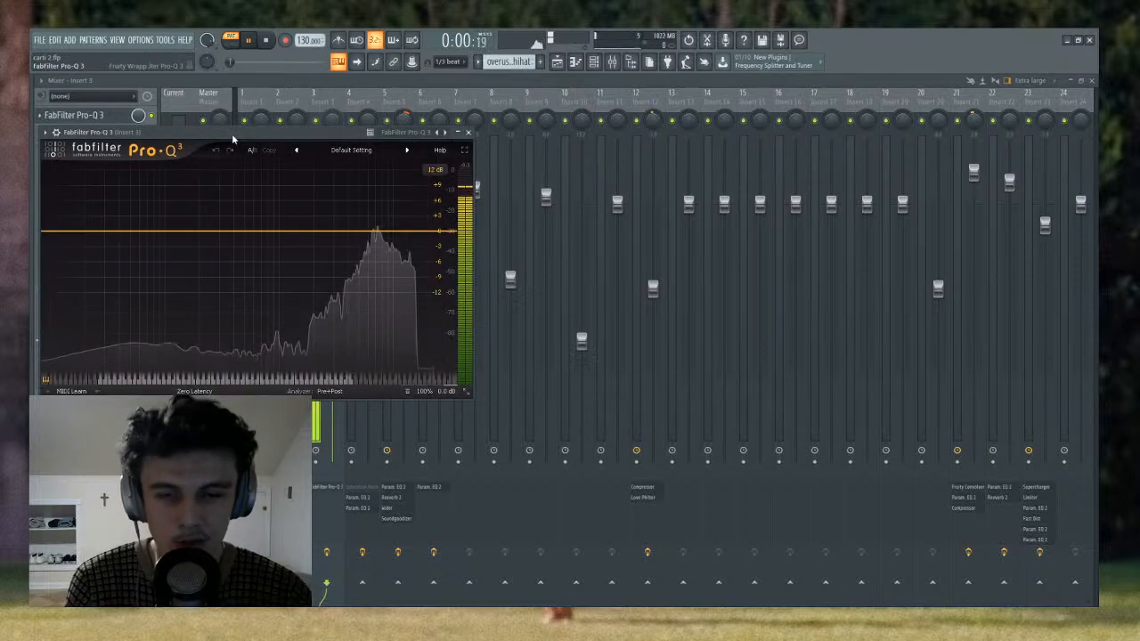
# - Create a low-cut band at about 27 Hz in the hi-hat's Pro-Q 3
pyautogui.moveTo(233, 134); pyautogui.dragTo(359, 112)
pyautogui.click(227, 209)
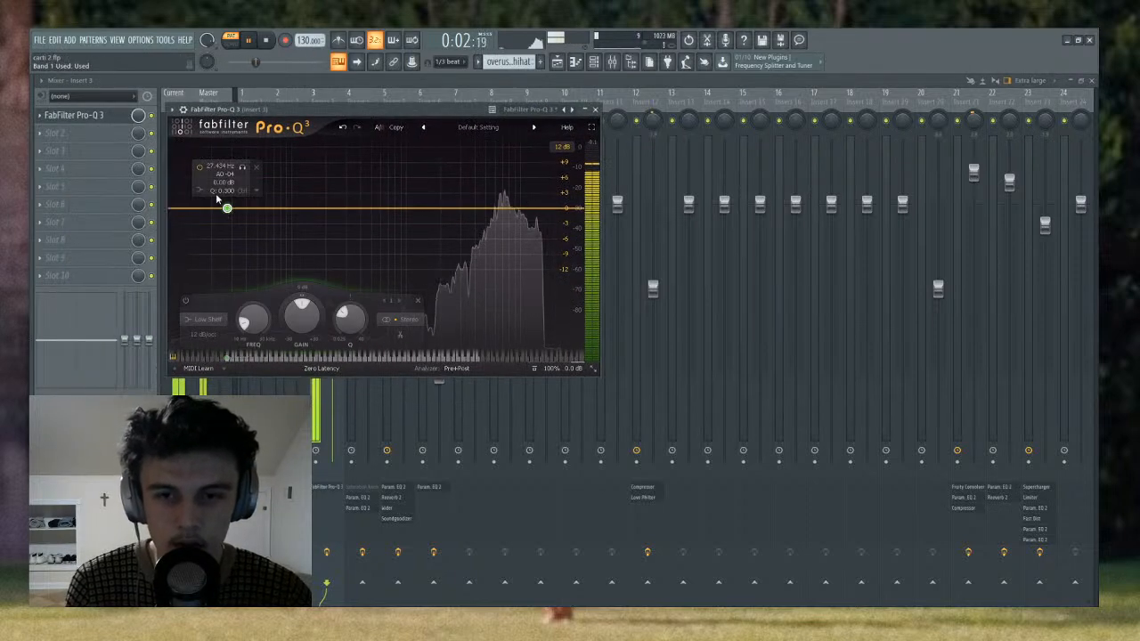
pyautogui.click(227, 204)
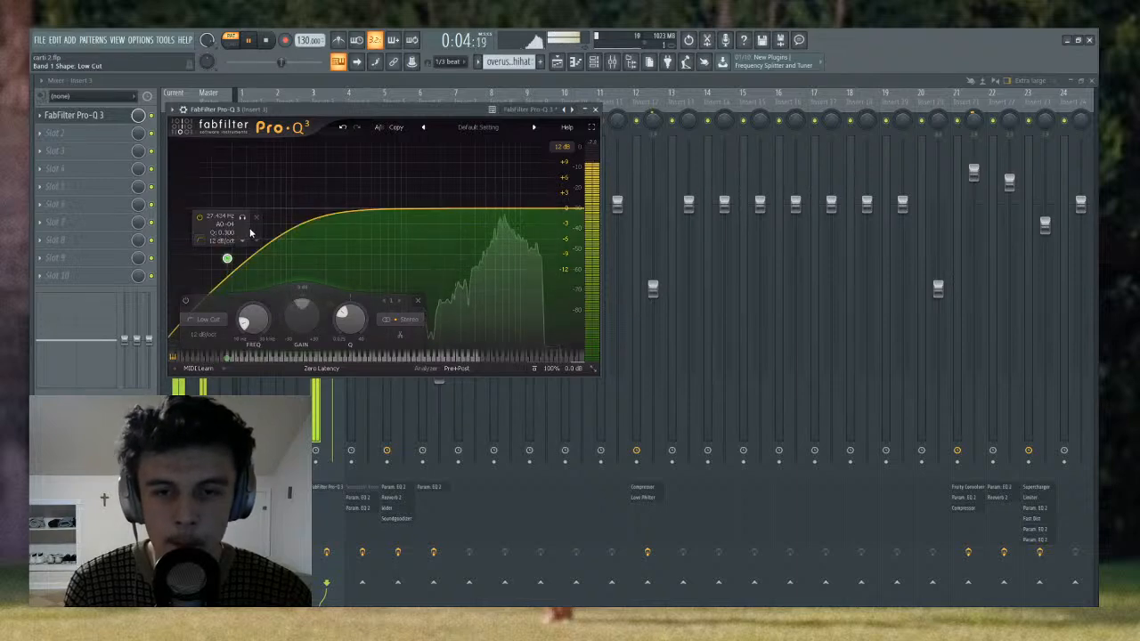
# - Set the low cut's slope to Brickwall and its frequency to about 1469 Hz, listen to it, and close the EQ
pyautogui.press('space')
pyautogui.scroll(-1, 228, 224)
pyautogui.scroll(7, 228, 224)
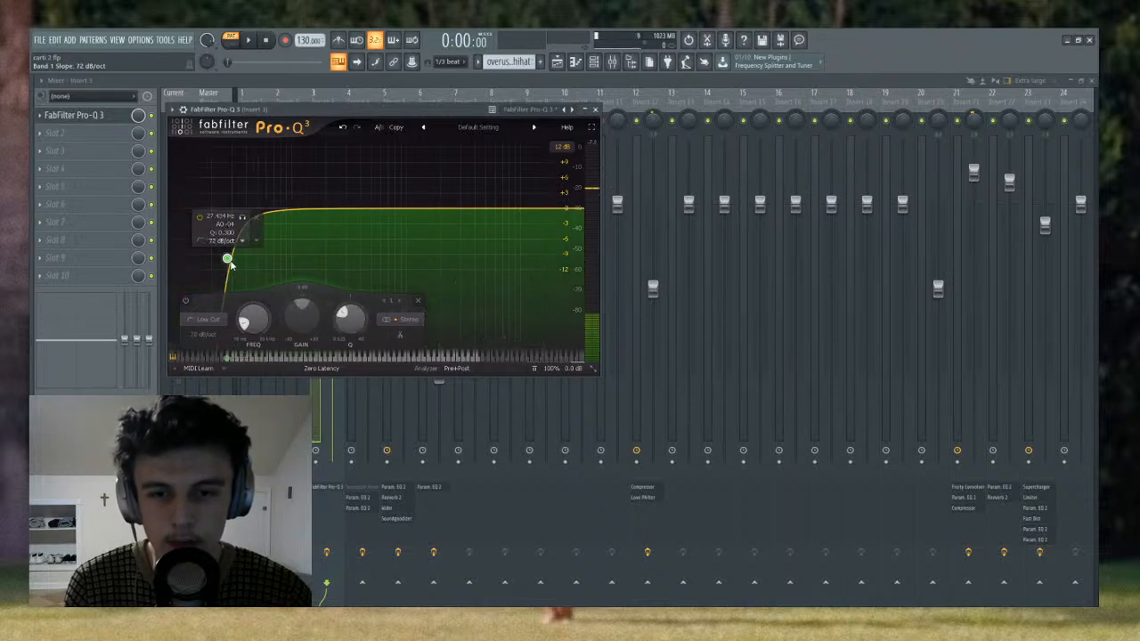
pyautogui.scroll(1, 228, 224)
pyautogui.moveTo(227, 208); pyautogui.dragTo(424, 208)
pyautogui.press('space')
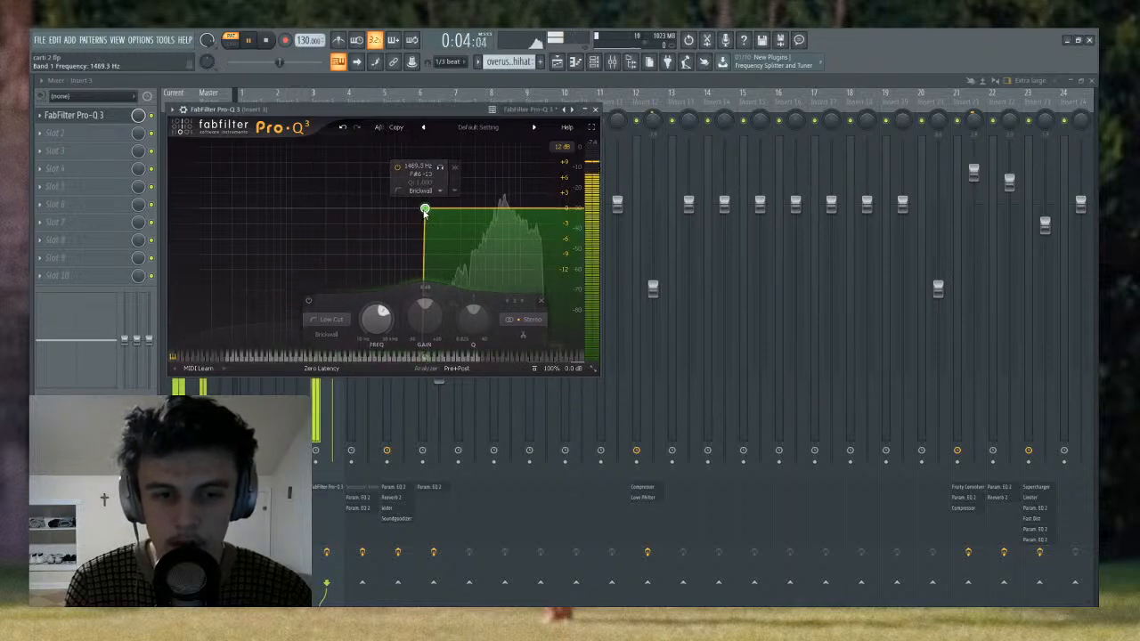
pyautogui.click(596, 109)
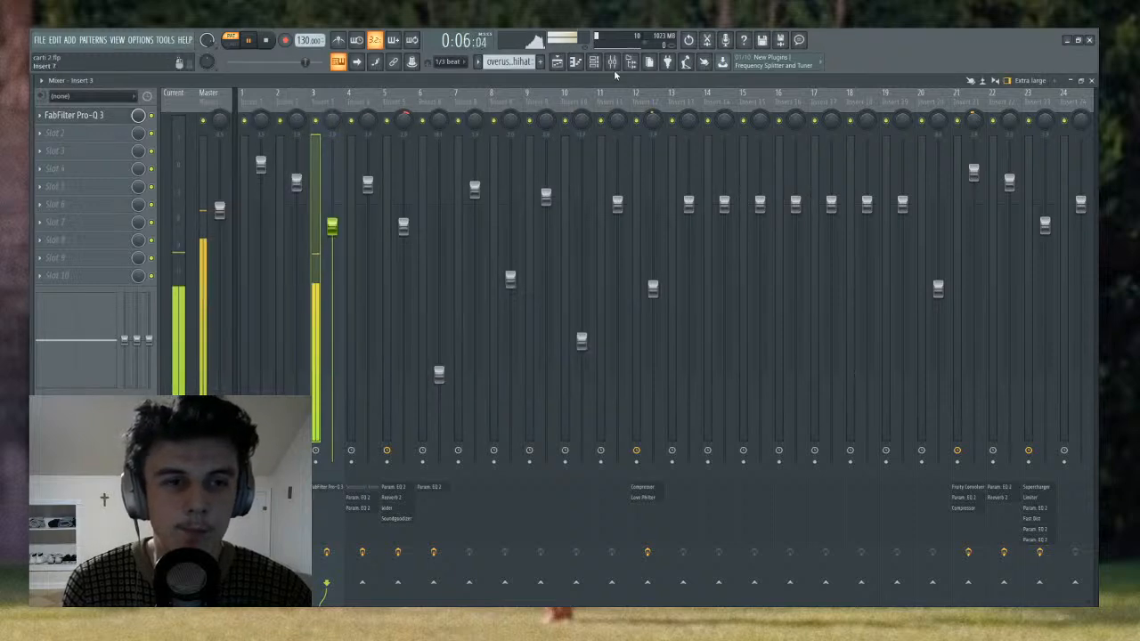
# - Stop playback, look over the playlist and the mixer, and return to the playlist
pyautogui.press('space')
pyautogui.click(558, 61)
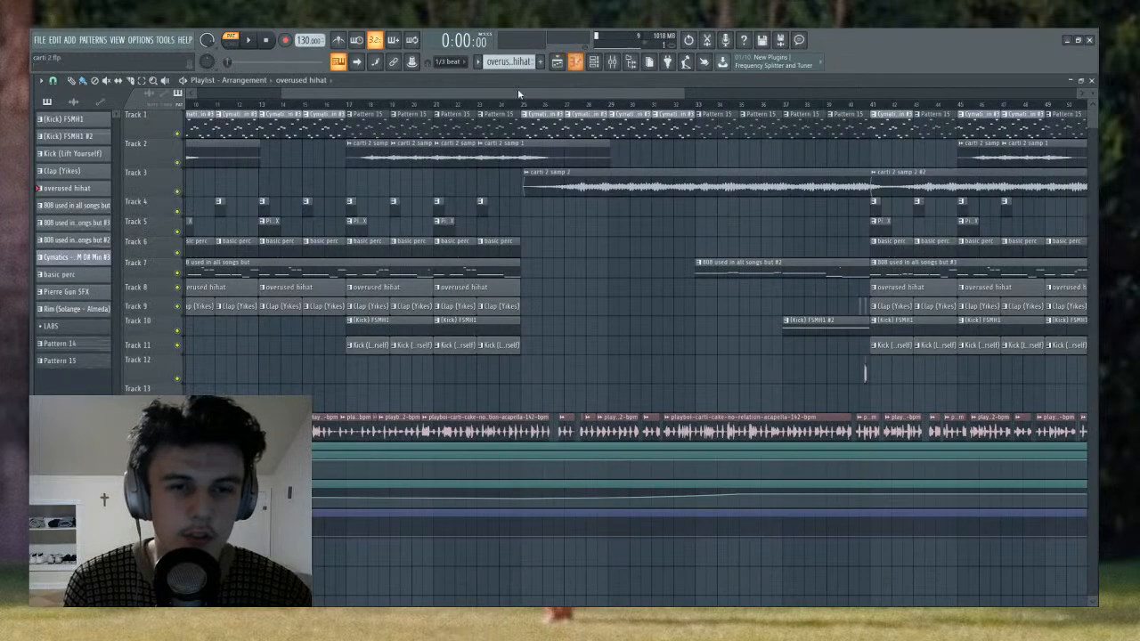
pyautogui.click(612, 61)
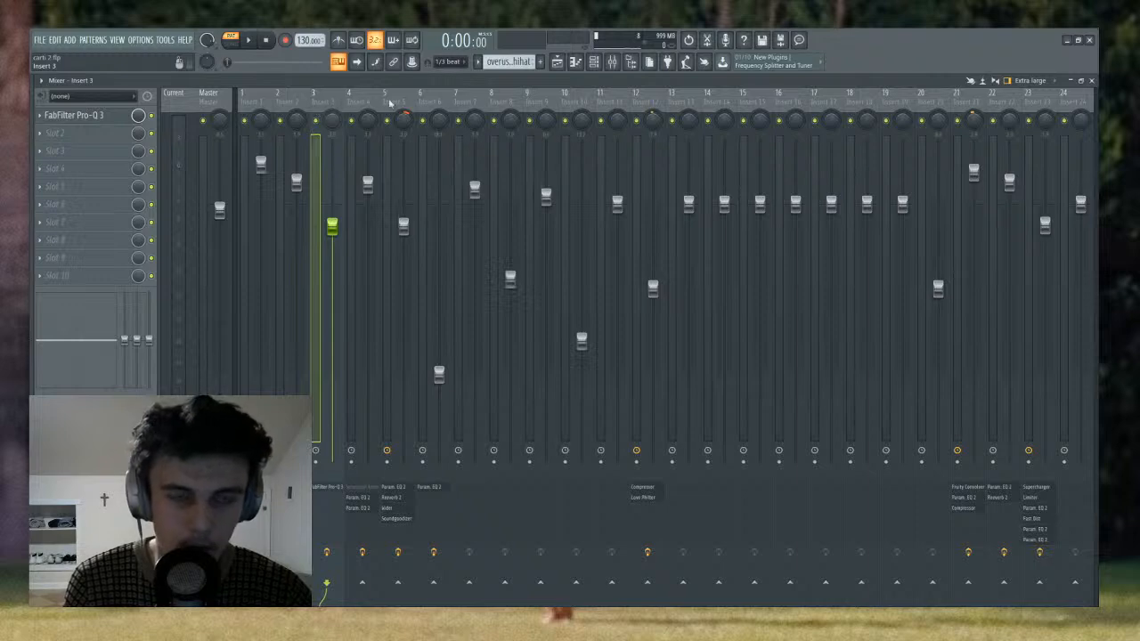
pyautogui.click(557, 62)
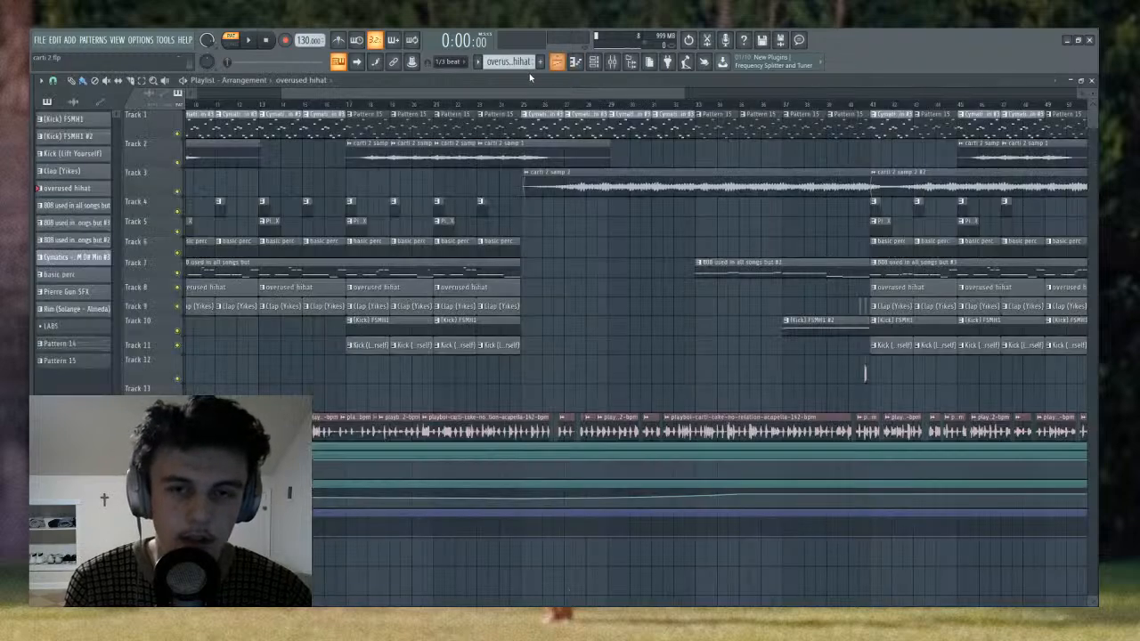
# - Switch to the 808 pattern in the channel rack, play it, and open the magnolia 808's notes in the piano roll
pyautogui.click(594, 61)
pyautogui.scroll(-1, 526, 61)
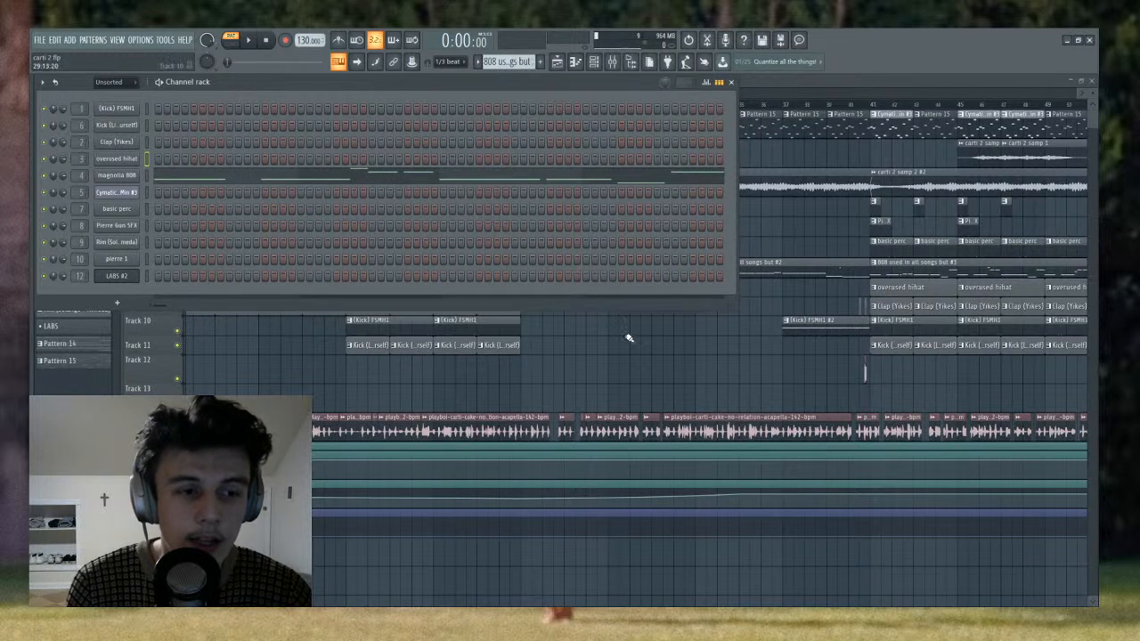
pyautogui.scroll(-1, 508, 61)
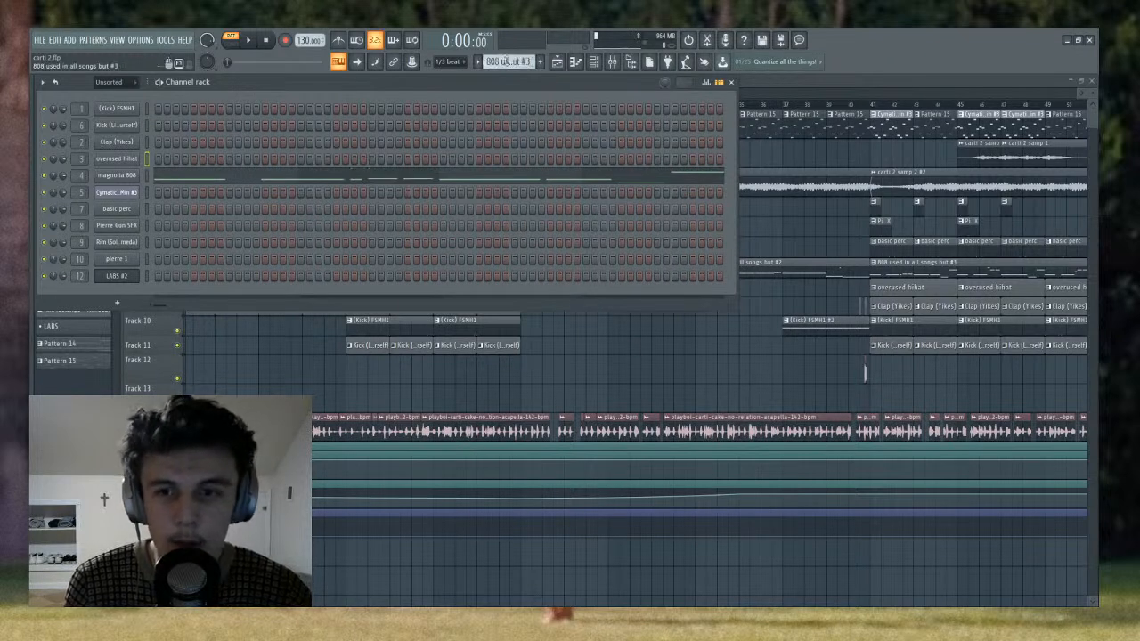
pyautogui.scroll(1, 506, 62)
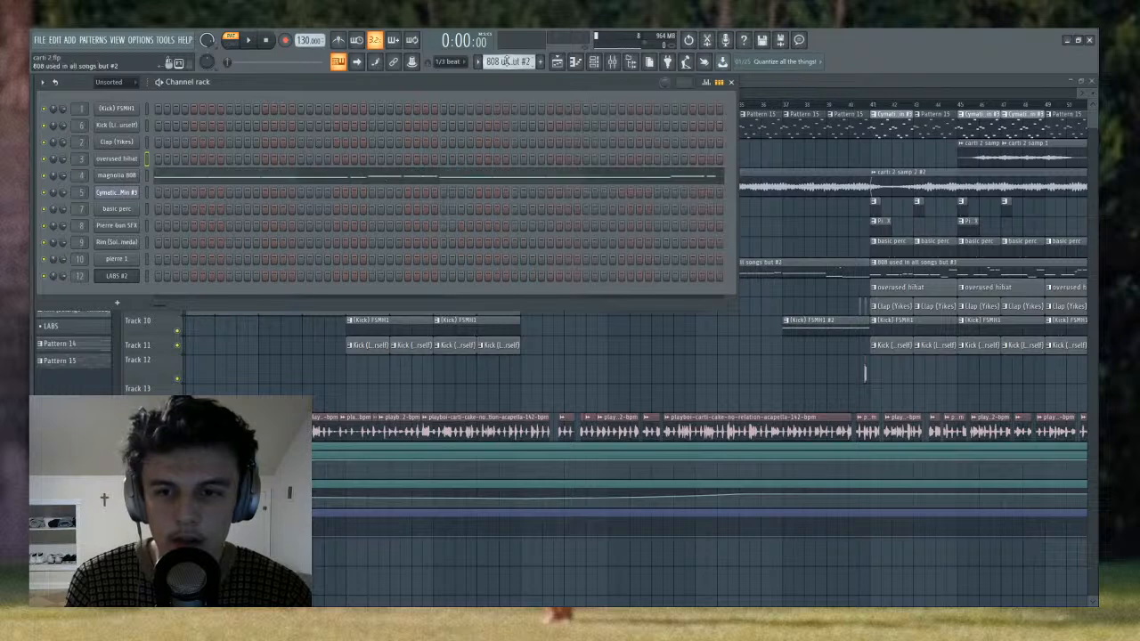
pyautogui.press('space')
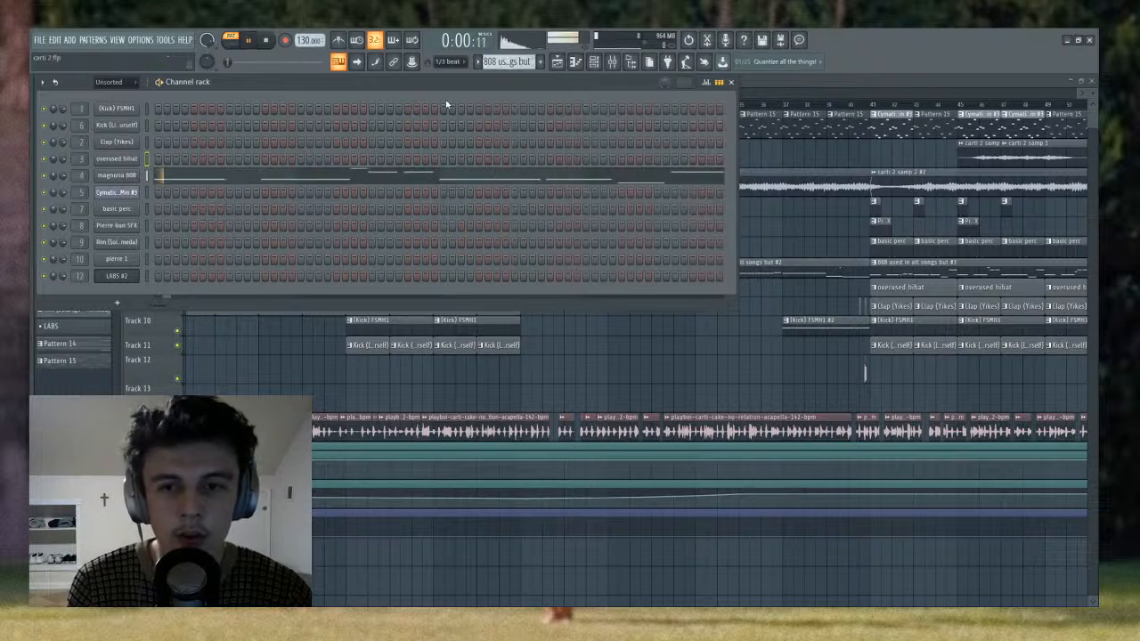
pyautogui.click(176, 182)
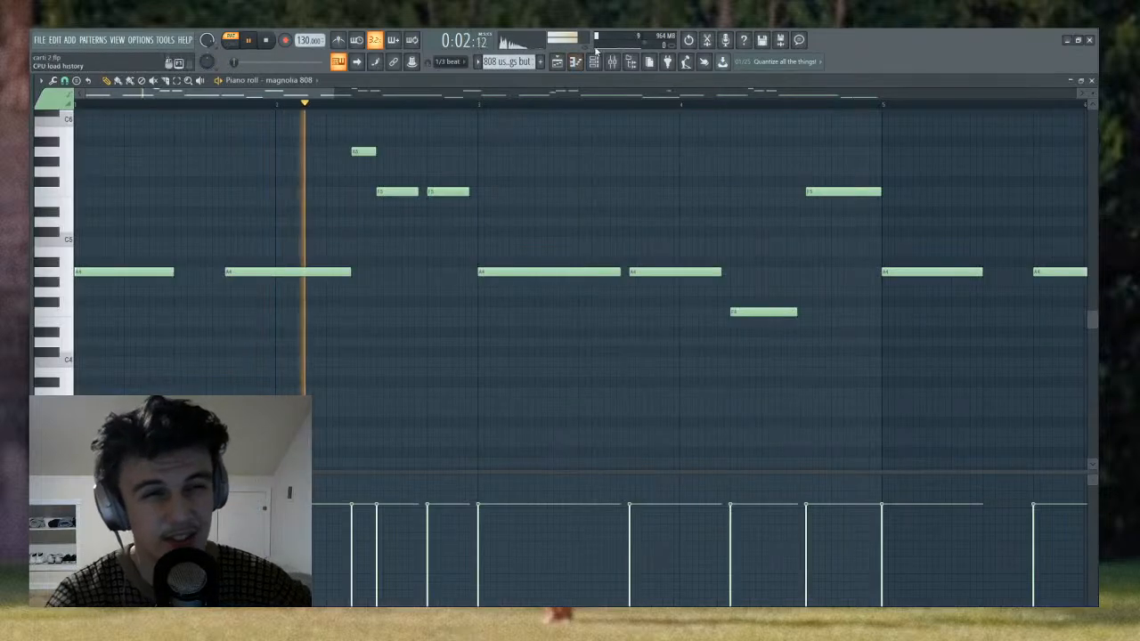
# - Examine the Saturation Knob and both Fruity parametric EQ 2 effects on the 808's mixer track, Insert 4, and stop playback
pyautogui.press('F9')
pyautogui.moveTo(367, 183); pyautogui.dragTo(368, 191)
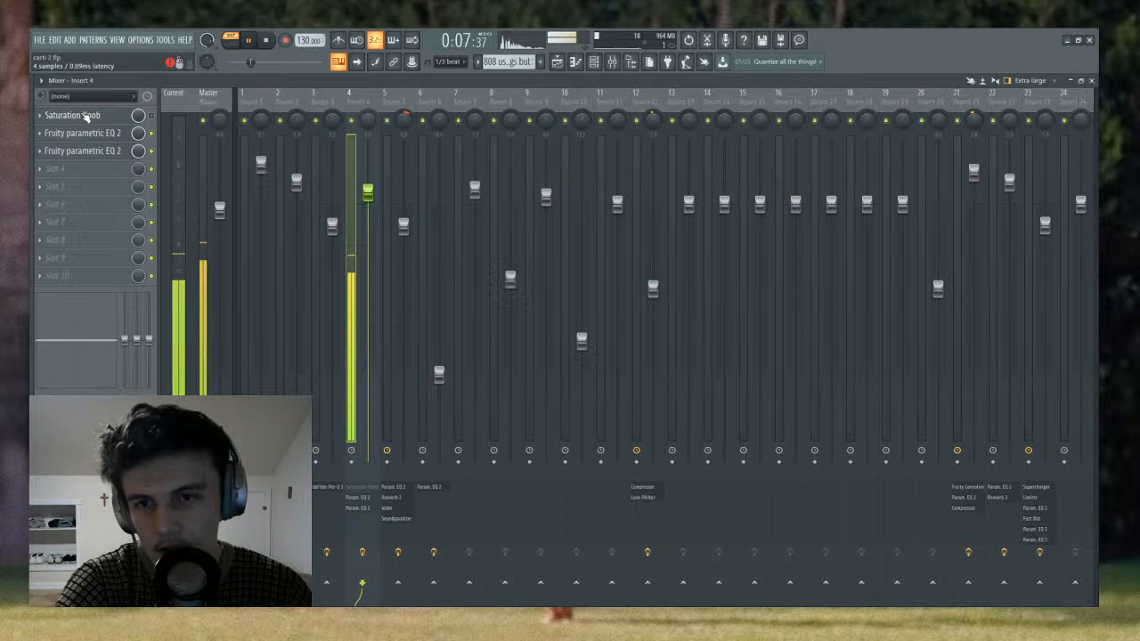
pyautogui.click(86, 116)
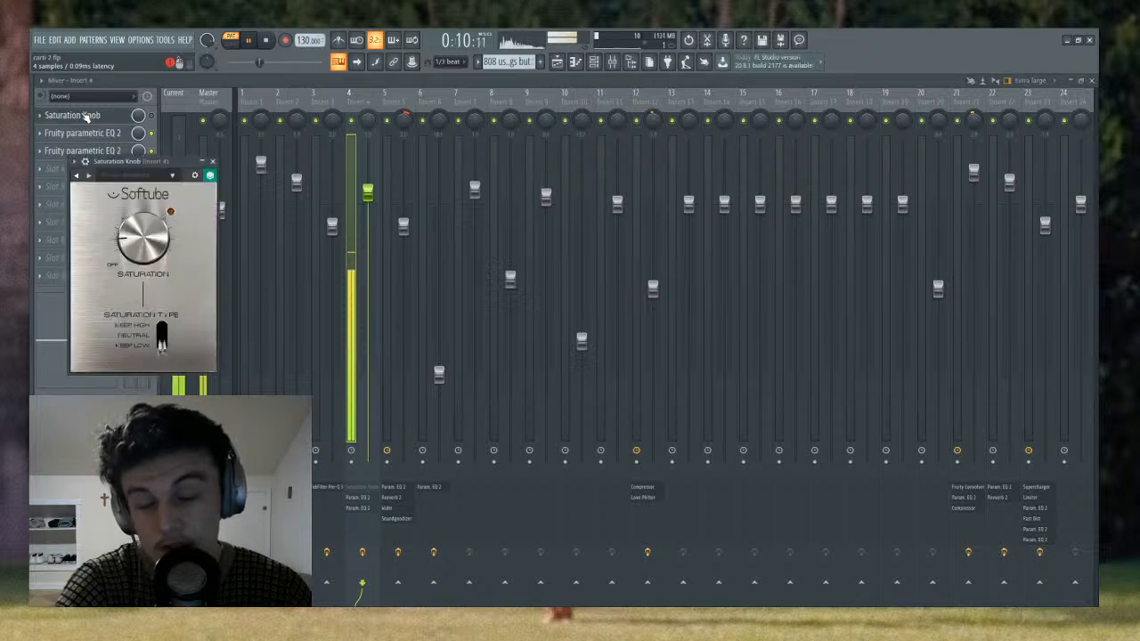
pyautogui.click(94, 118)
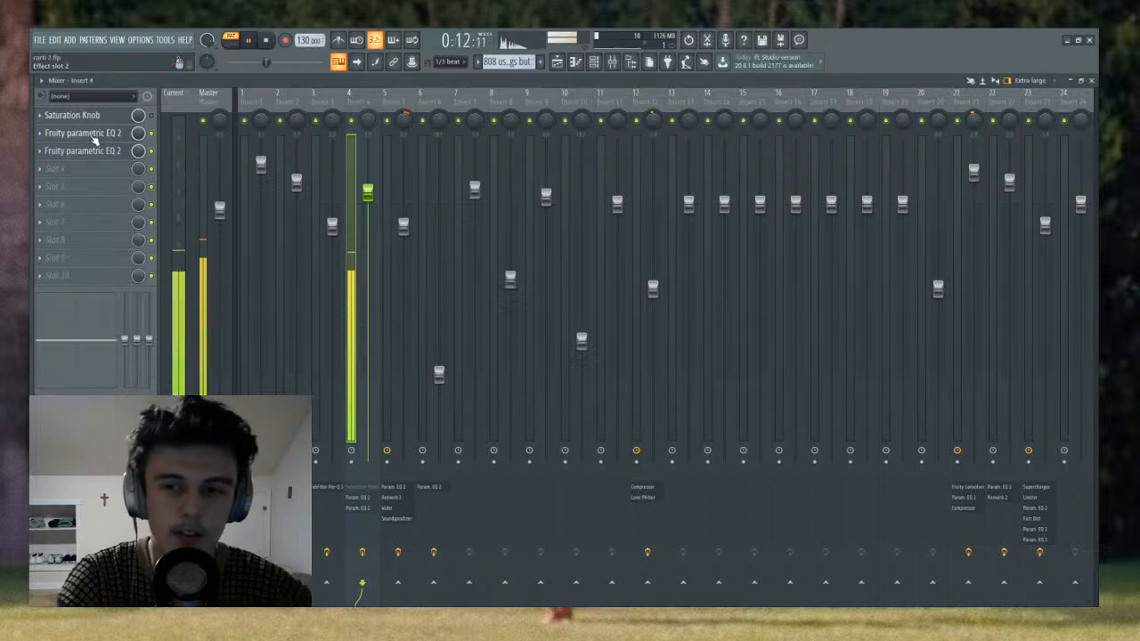
pyautogui.click(93, 136)
pyautogui.click(93, 136)
pyautogui.click(94, 151)
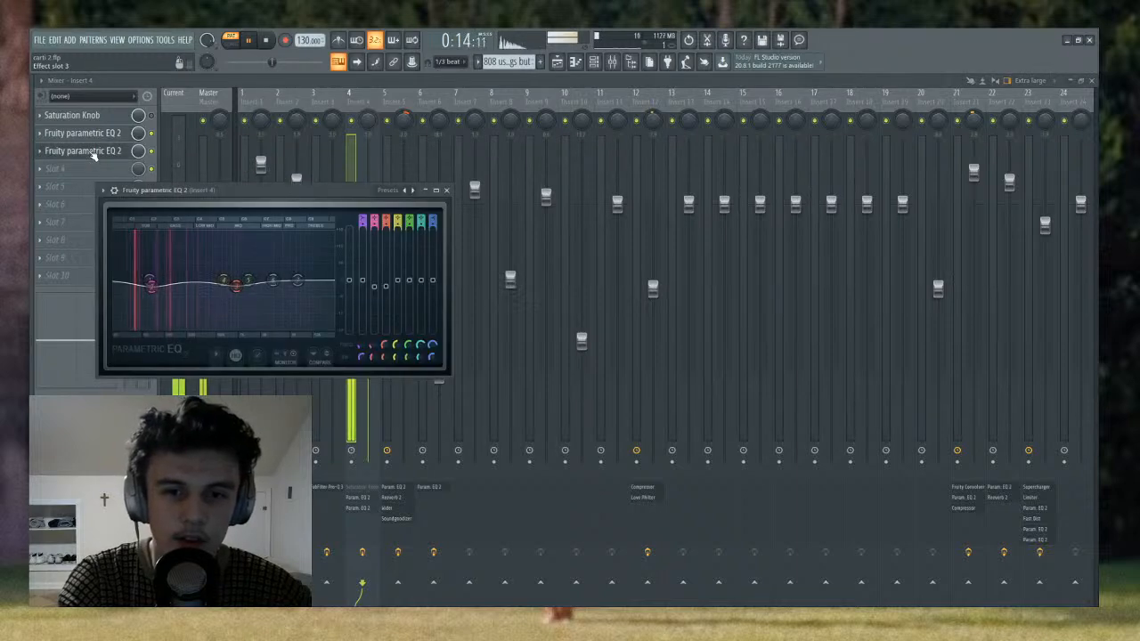
pyautogui.click(94, 153)
pyautogui.press('space')
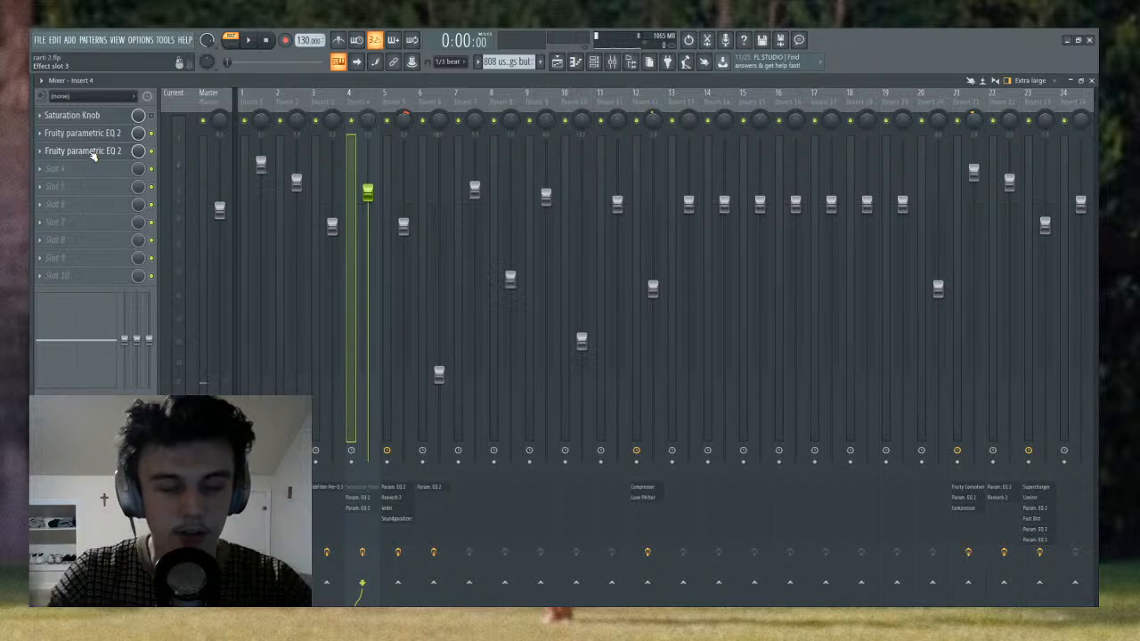
pyautogui.click(72, 132)
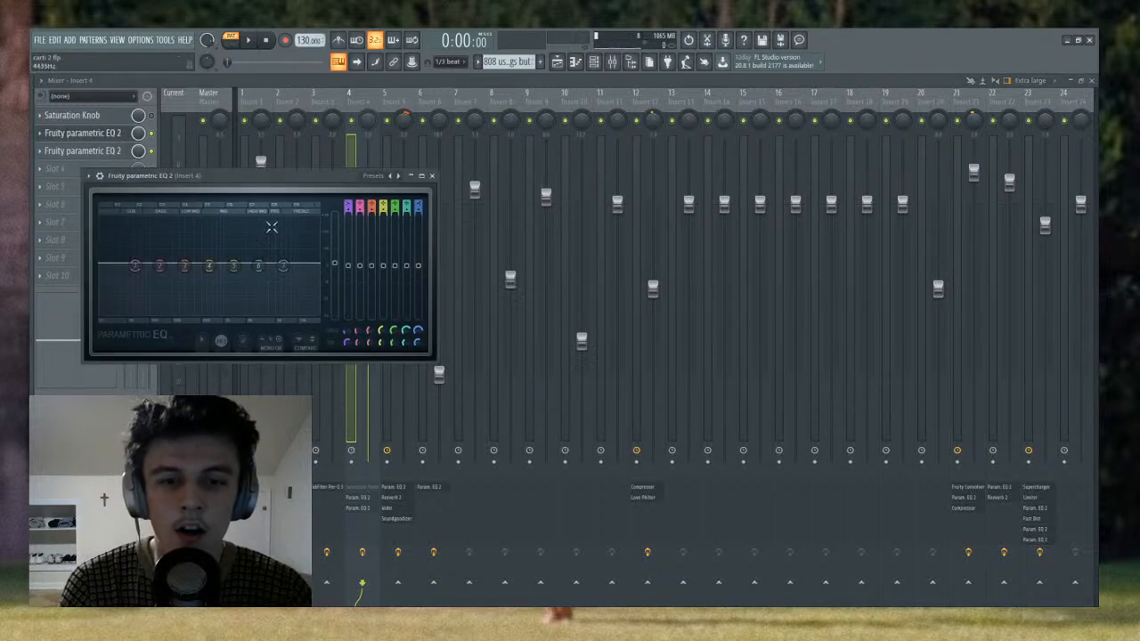
# - Move the playlist's playhead to bar 17 and solo the kick tracks, Track 10 and Track 11, together with the 808's Track 7
pyautogui.press('F5')
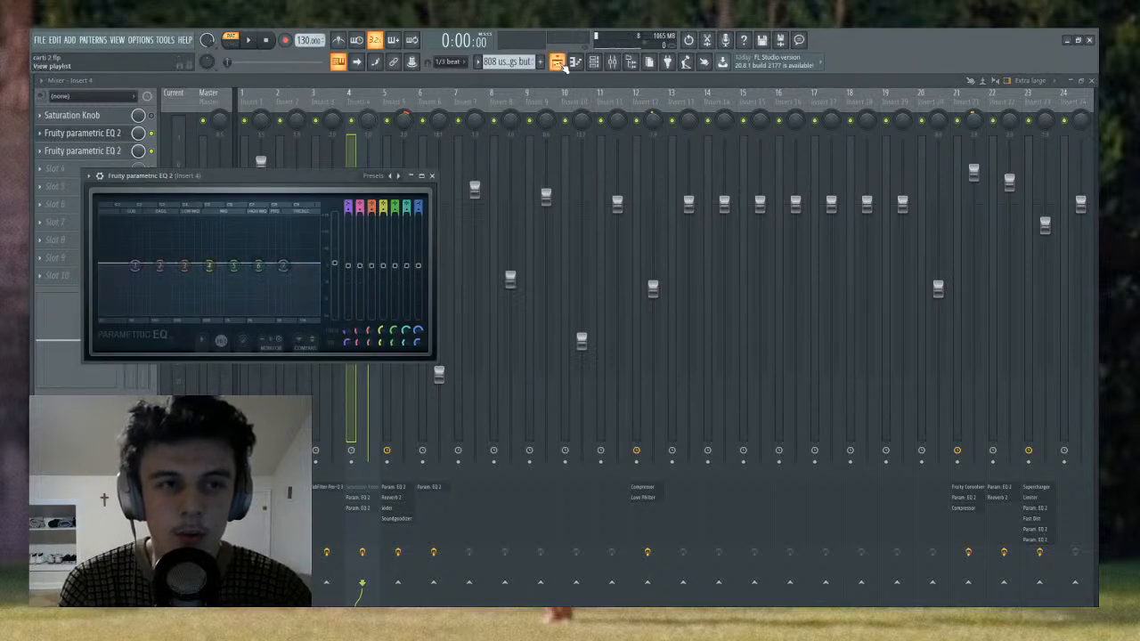
pyautogui.click(347, 104)
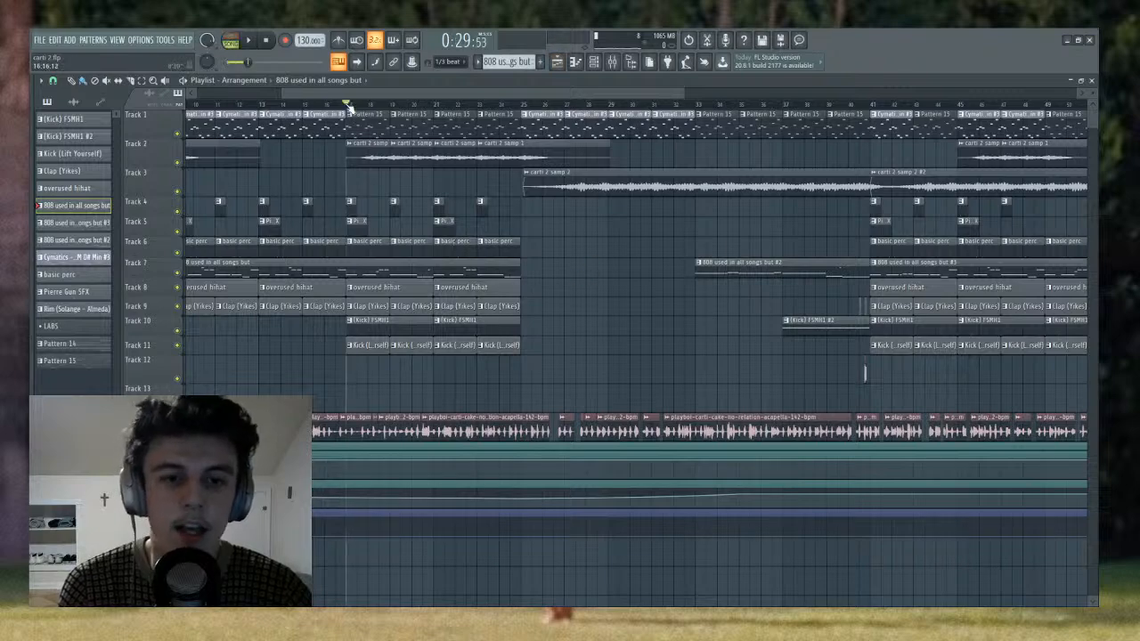
pyautogui.click(614, 65)
pyautogui.click(615, 64)
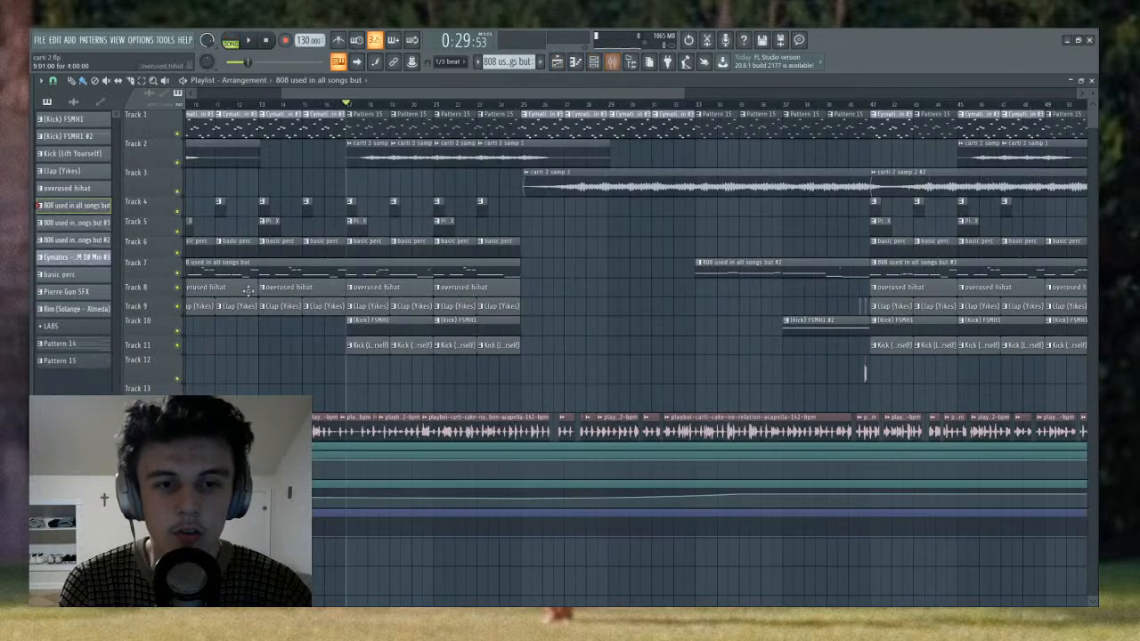
pyautogui.rightClick(179, 331)
pyautogui.click(177, 345)
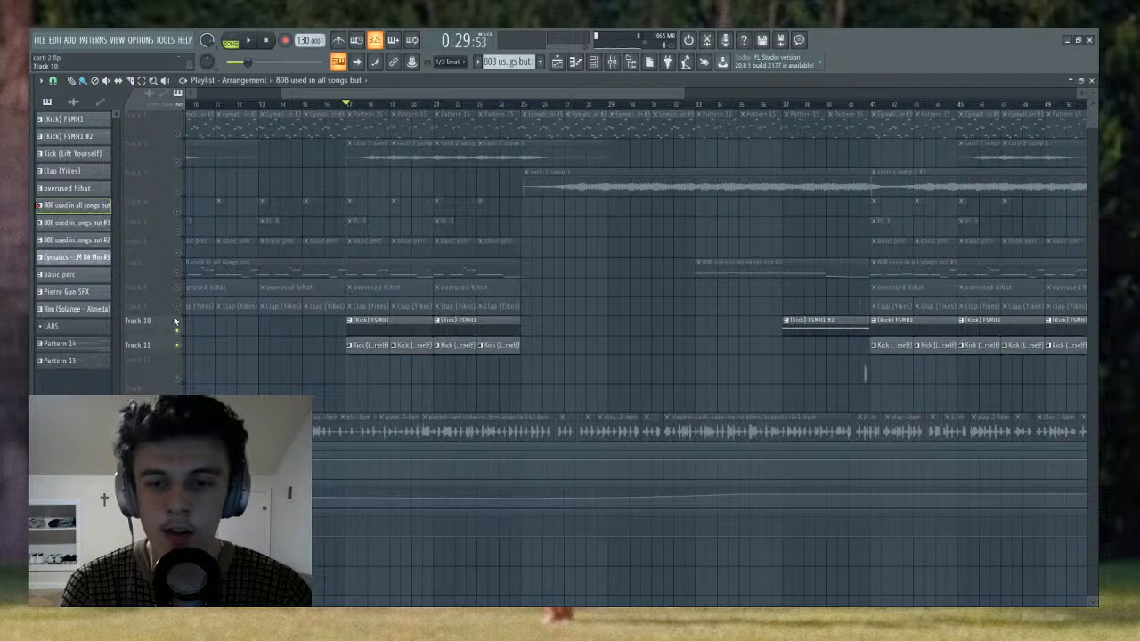
pyautogui.click(179, 274)
# - Watch the 808's frequencies during playback in Insert 4's first Fruity parametric EQ 2, stop playback, and close the EQ
pyautogui.click(613, 62)
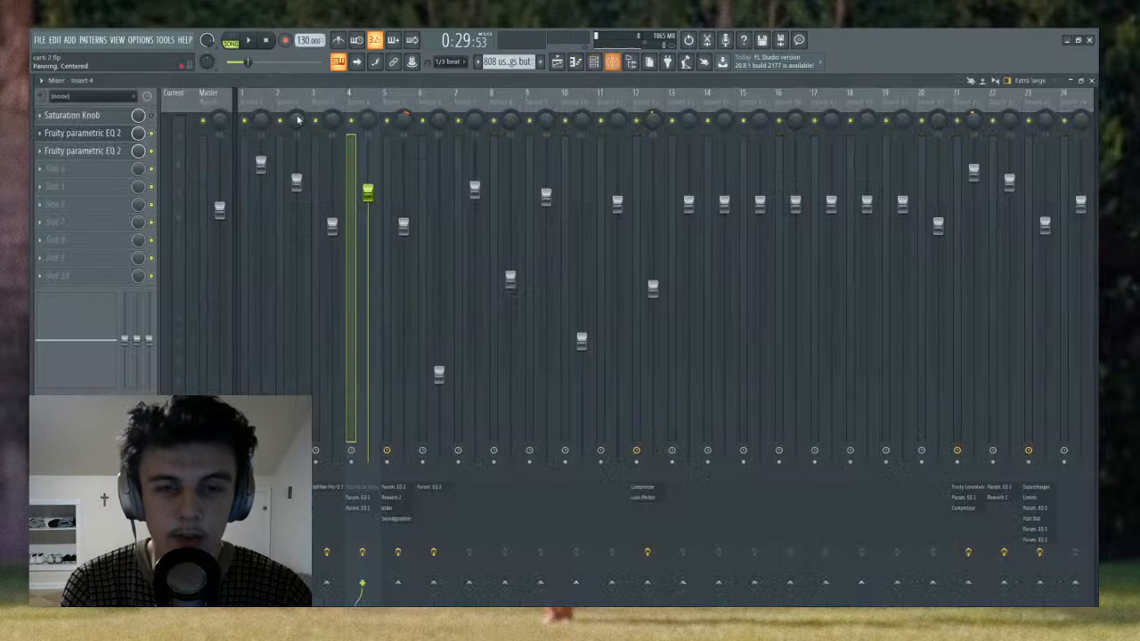
pyautogui.click(114, 135)
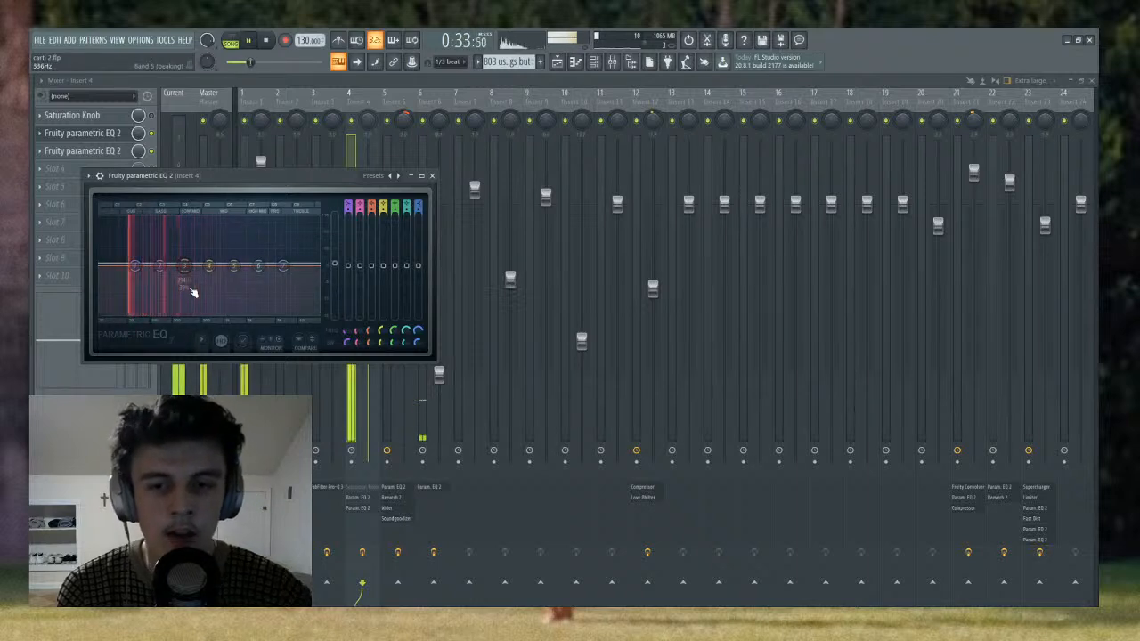
pyautogui.press('space')
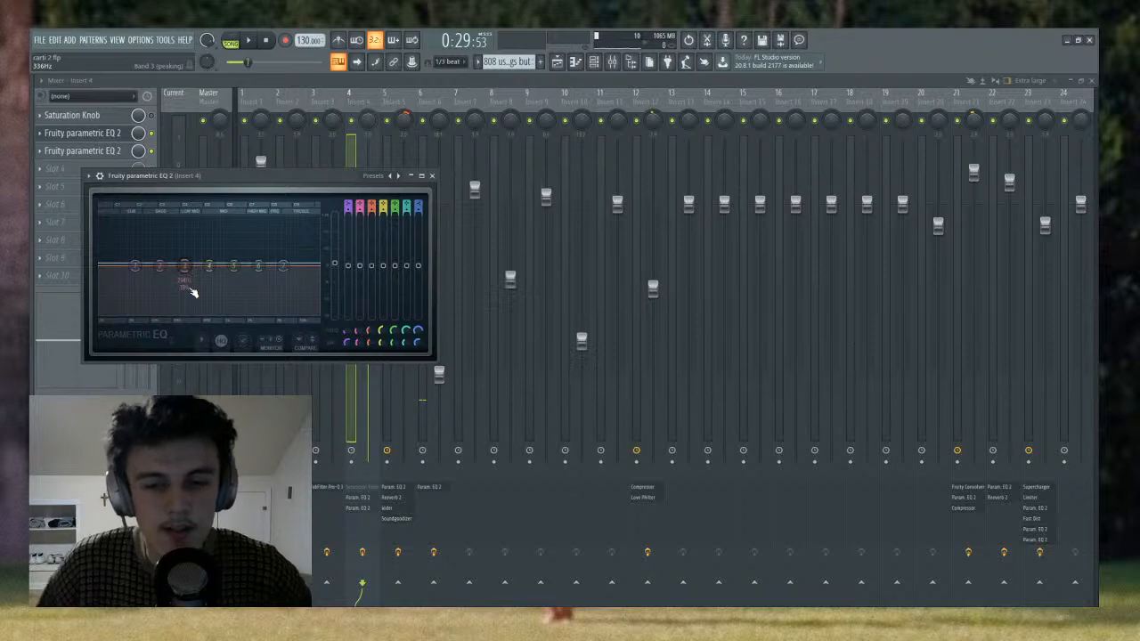
pyautogui.click(359, 105)
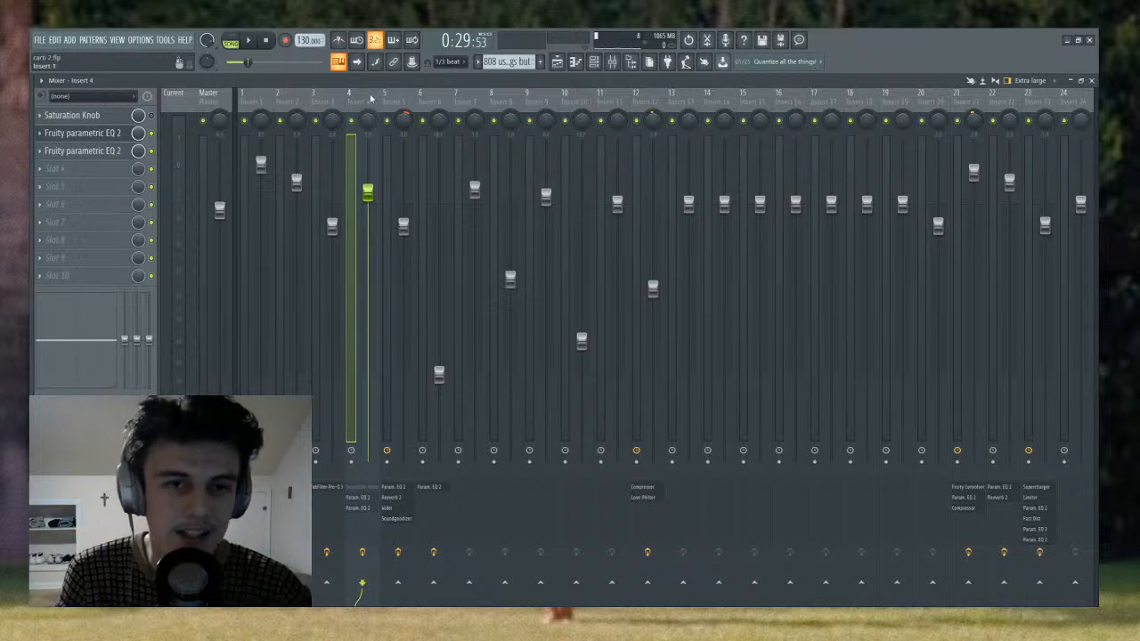
# - Open the Fruity peak controller on the kick's mixer track, Insert 1, adjust its Peak base level to about 51%, and close it
pyautogui.click(244, 103)
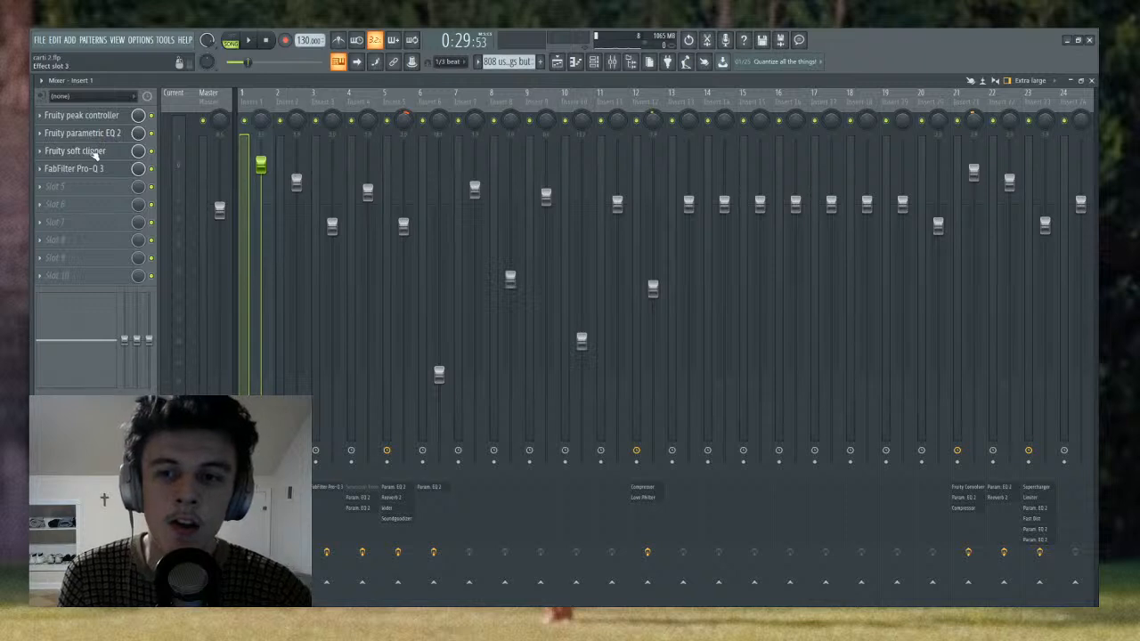
pyautogui.click(89, 117)
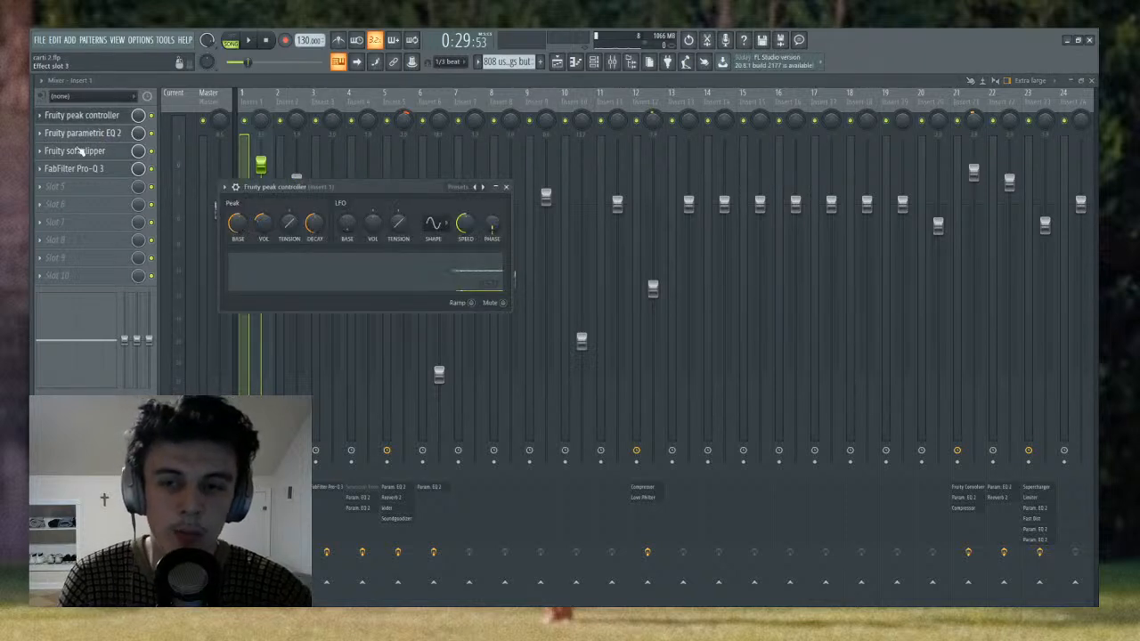
pyautogui.click(67, 203)
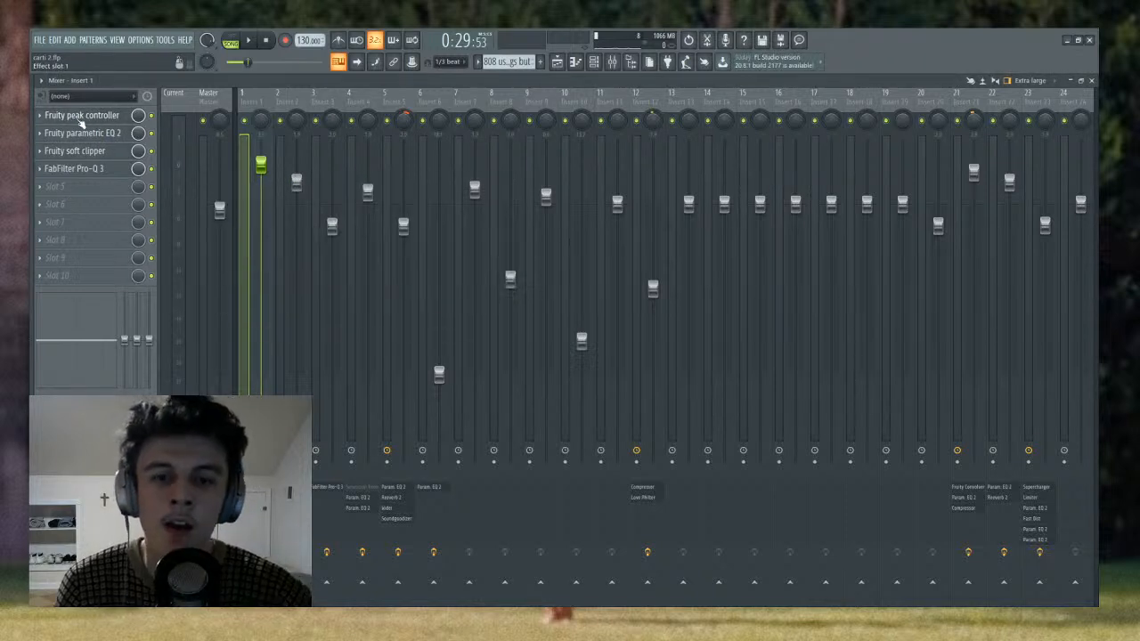
pyautogui.click(82, 118)
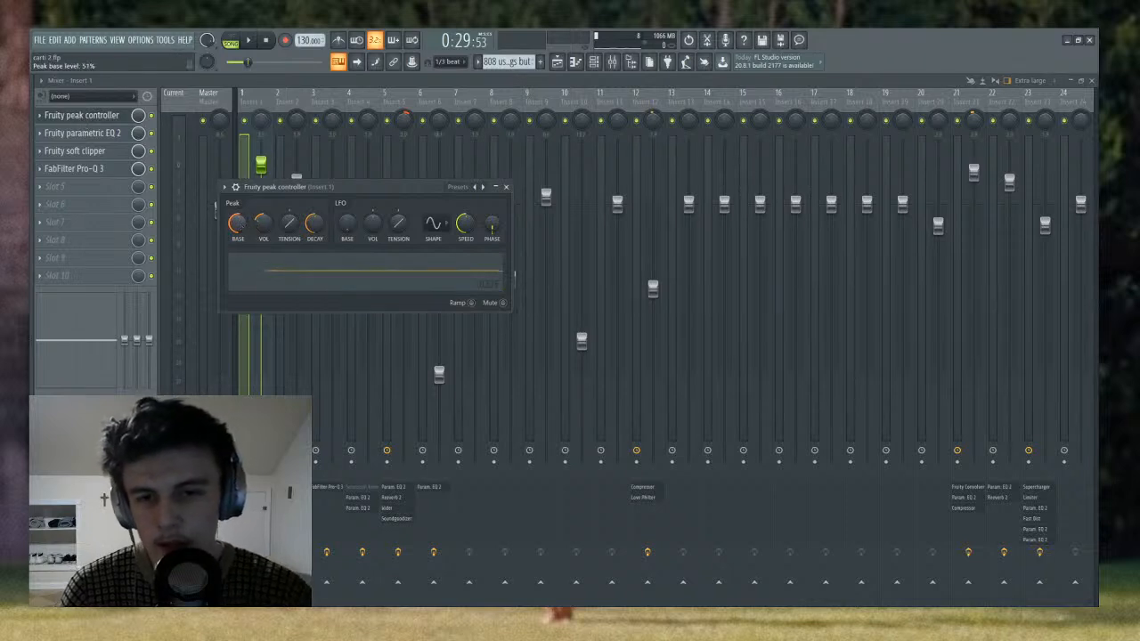
pyautogui.moveTo(239, 220); pyautogui.dragTo(238, 223)
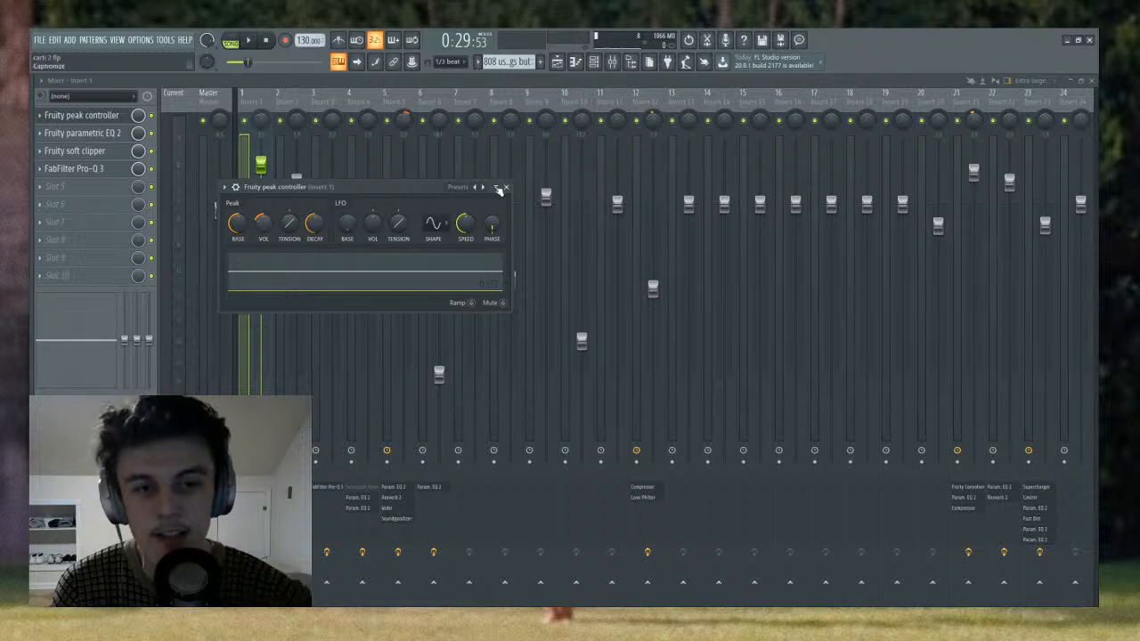
pyautogui.click(505, 189)
# - Review the first Fruity parametric EQ 2 on Insert 4, close it, and return to the playlist
pyautogui.click(398, 99)
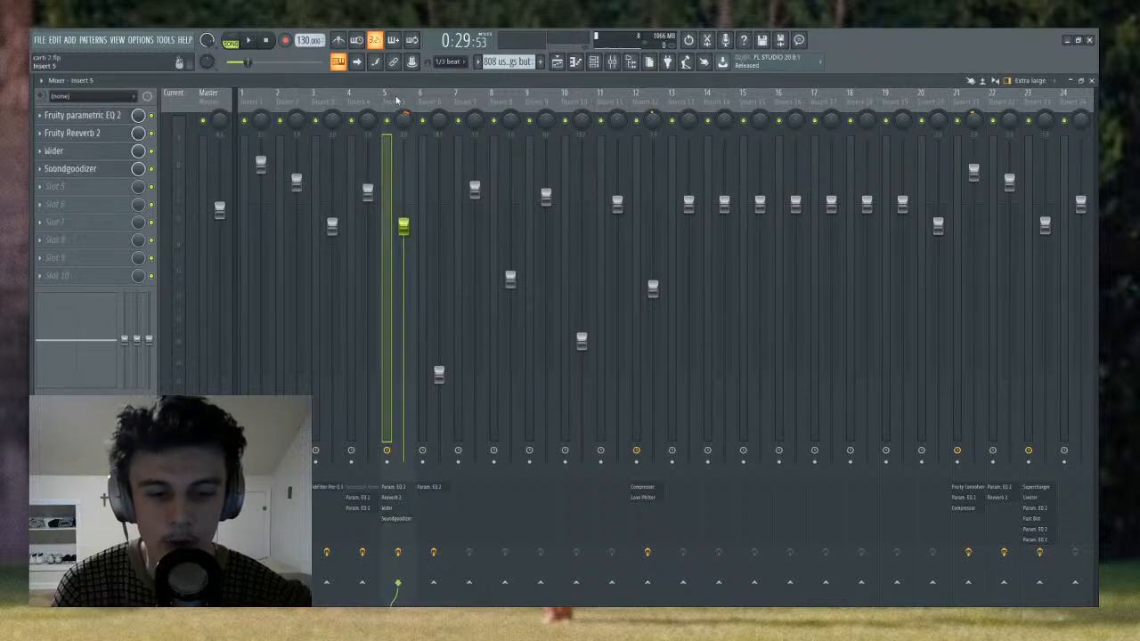
pyautogui.click(356, 101)
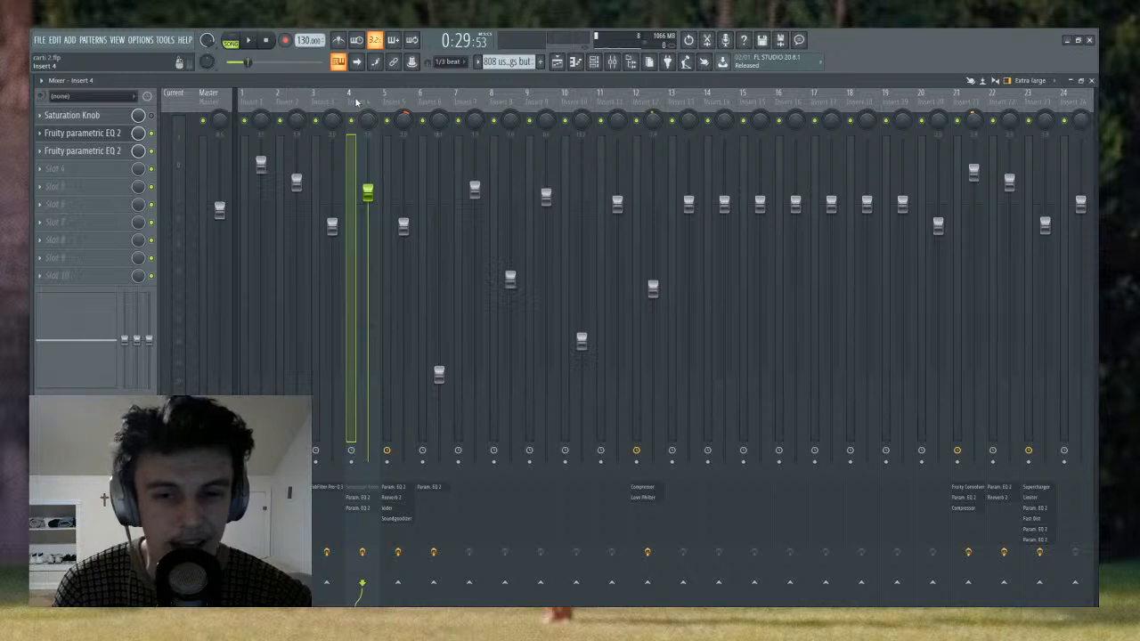
pyautogui.click(91, 145)
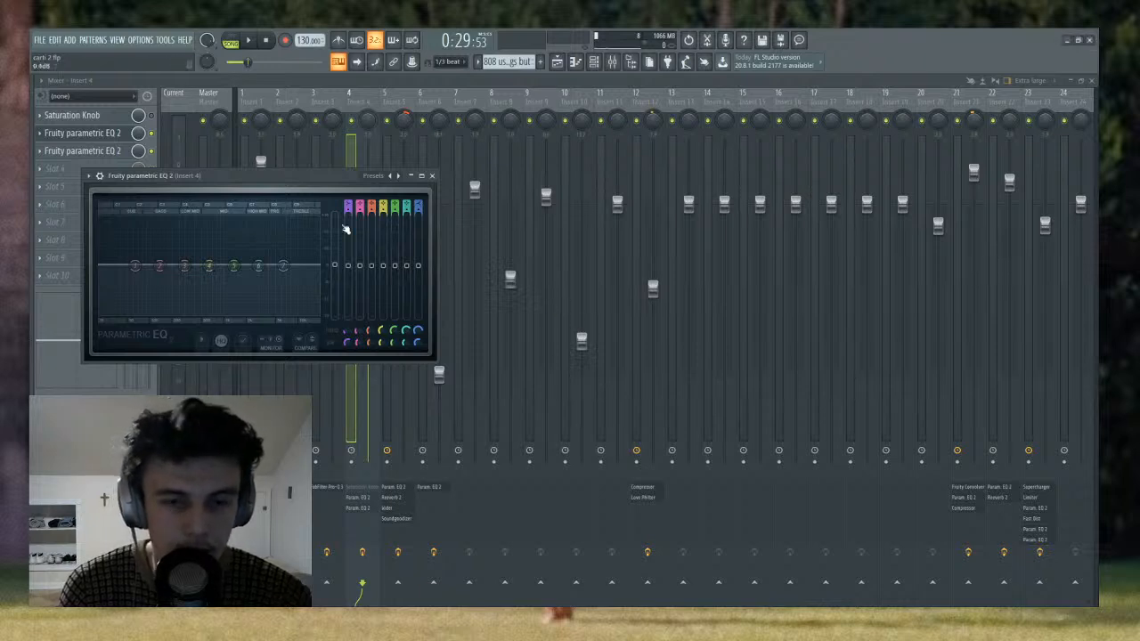
pyautogui.click(433, 176)
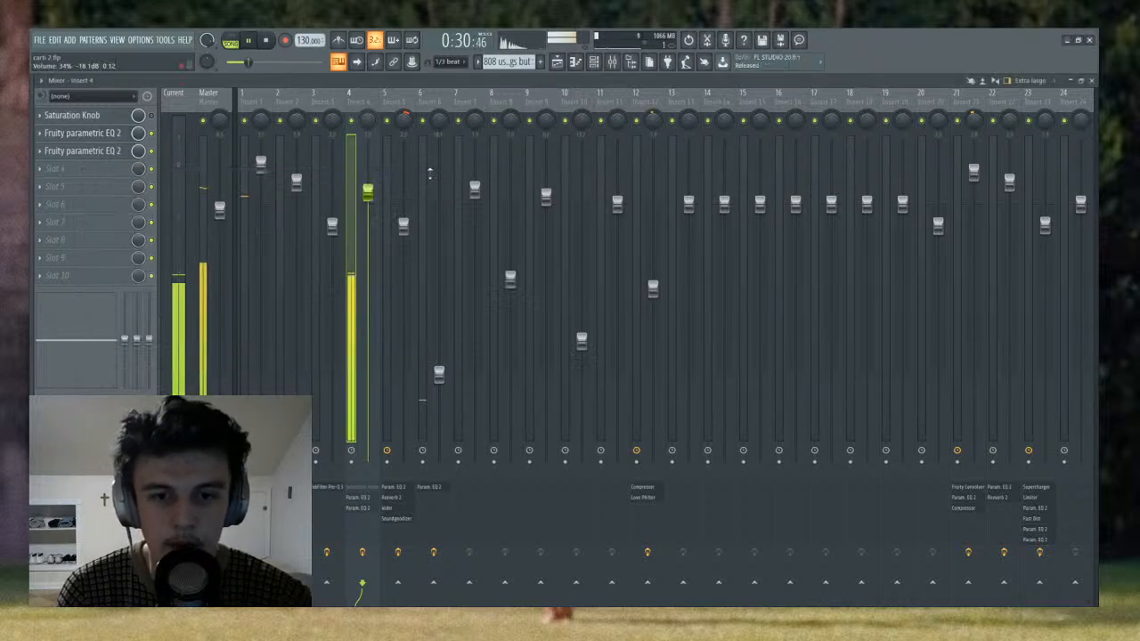
pyautogui.click(558, 62)
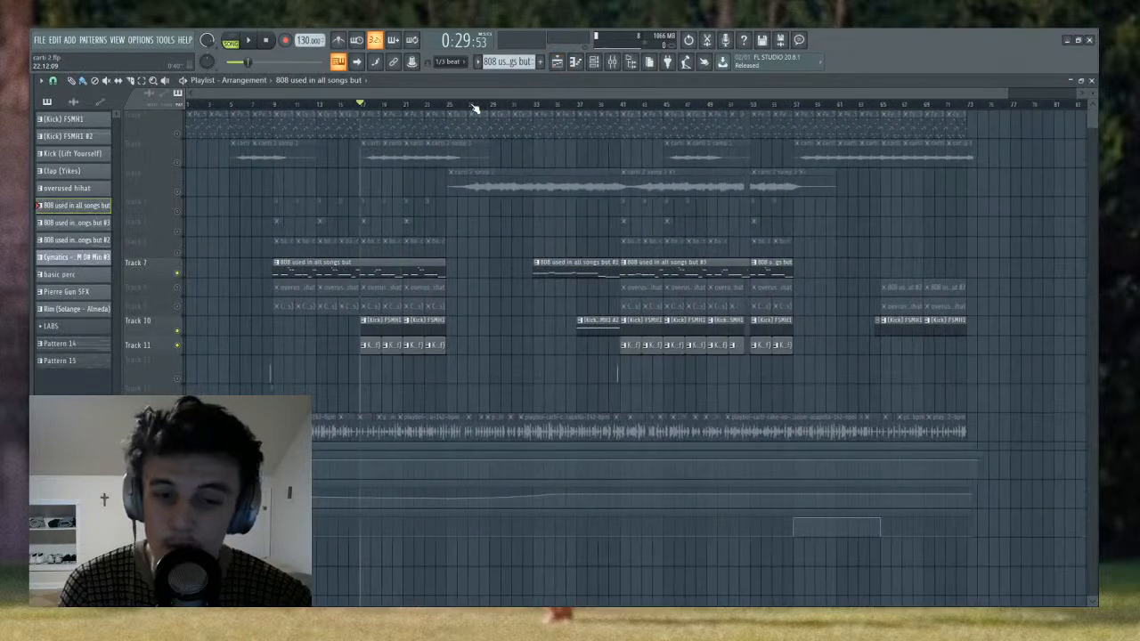
# - Open the magnolia 808's notes from the channel rack, view the full pattern in the piano roll, and play it briefly
pyautogui.click(593, 62)
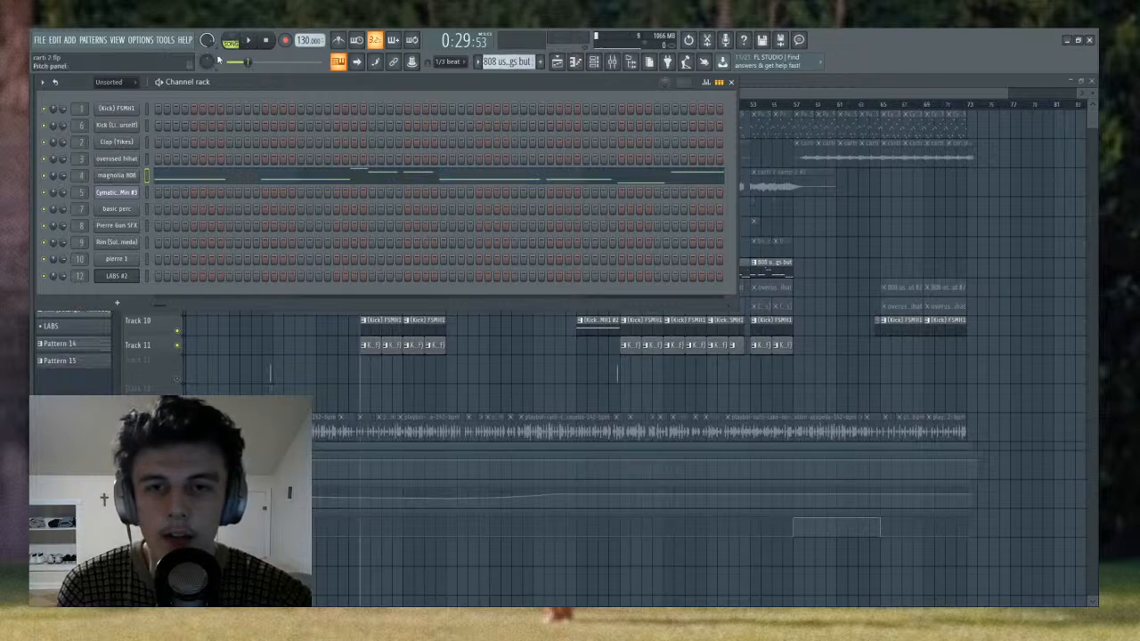
pyautogui.press('l')
pyautogui.click(210, 182)
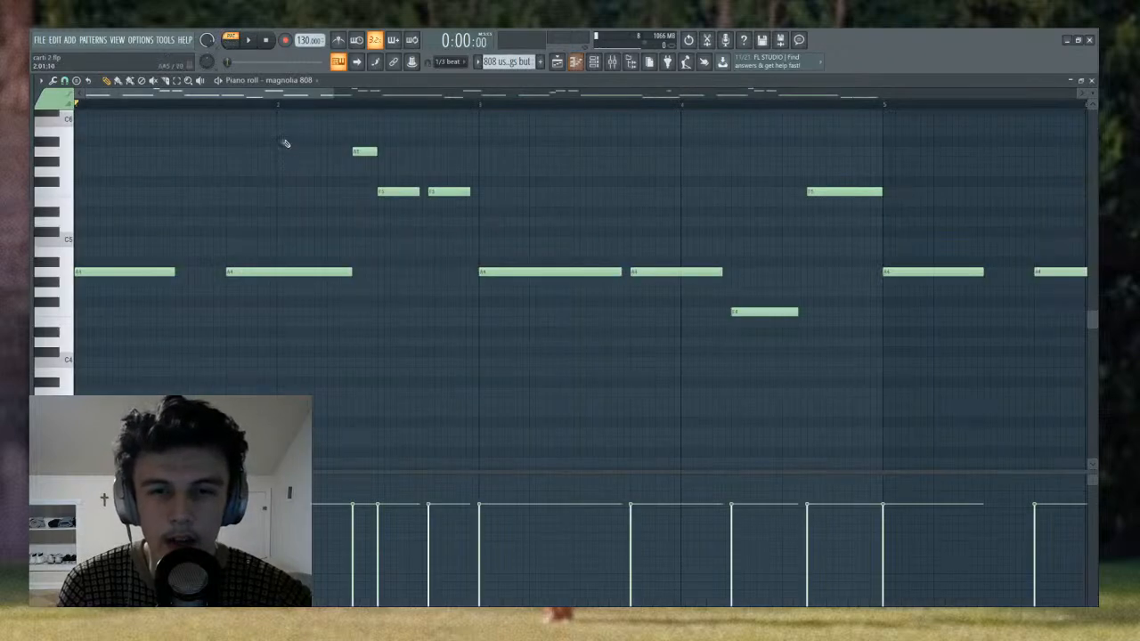
pyautogui.scroll(-4, 351, 107)
pyautogui.press('space')
pyautogui.press('space')
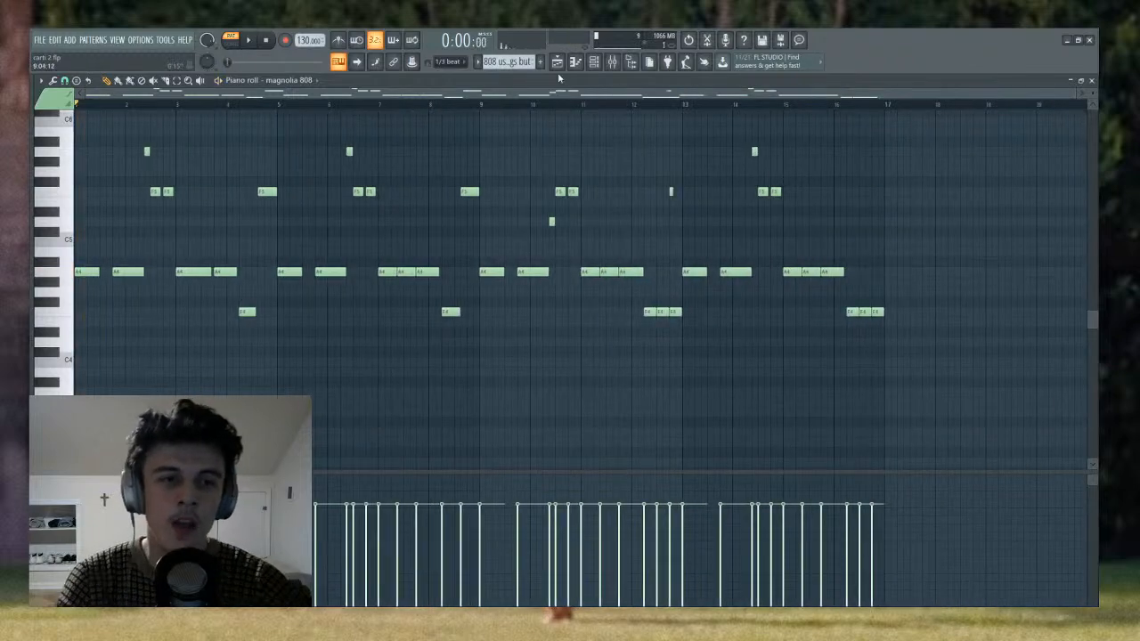
# - Return to the playlist, set the playhead to bar 9, and open the first 808 clip on Track 7 in the piano roll
pyautogui.click(557, 61)
pyautogui.scroll(-1, 405, 114)
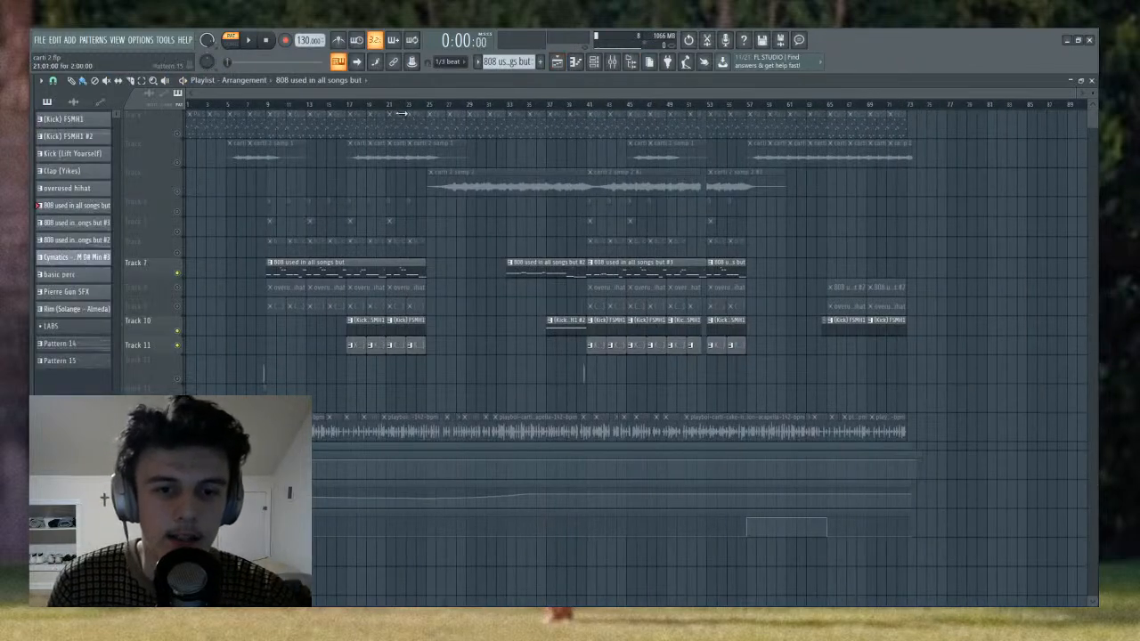
pyautogui.click(275, 109)
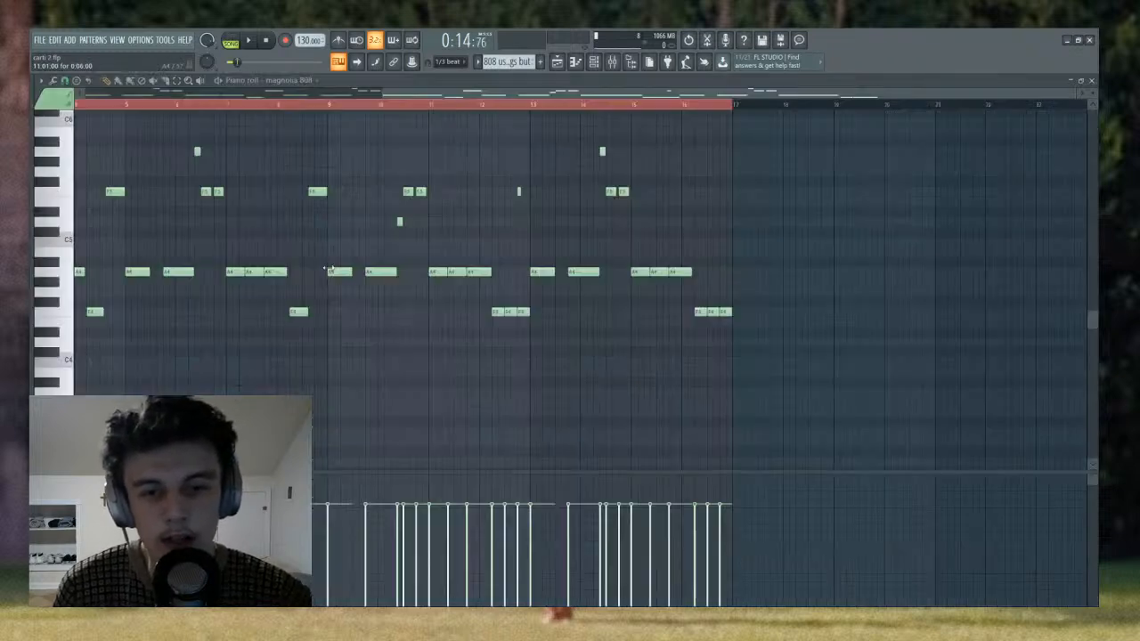
pyautogui.doubleClick(331, 268)
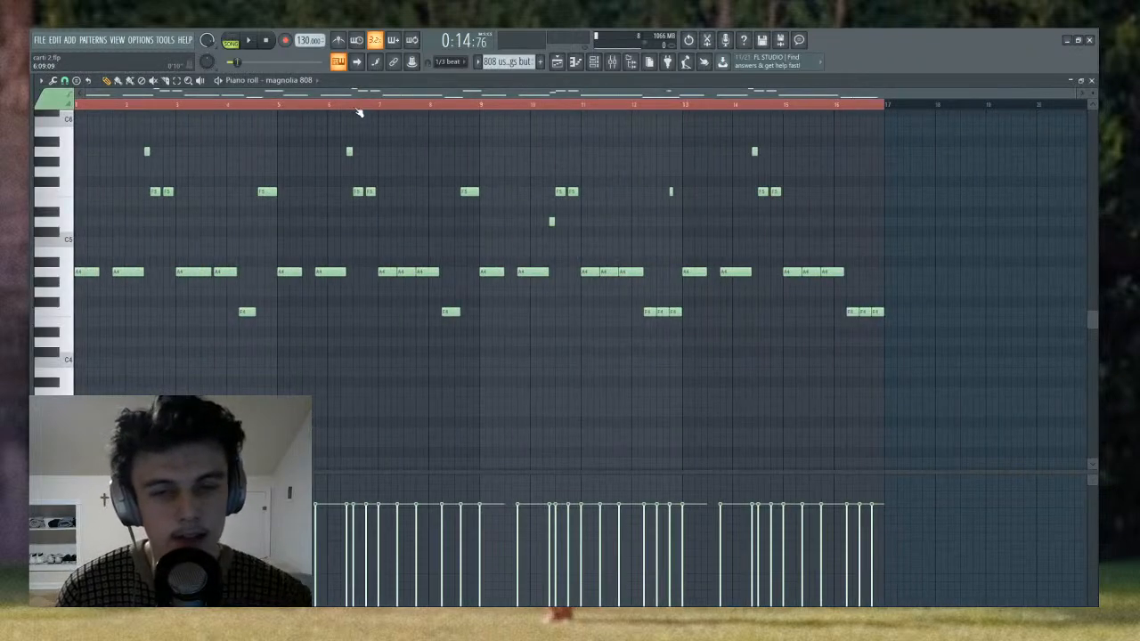
# - Reopen the first 808 clip on Track 7, review its pattern from bar 1, and return to the playlist
pyautogui.click(557, 61)
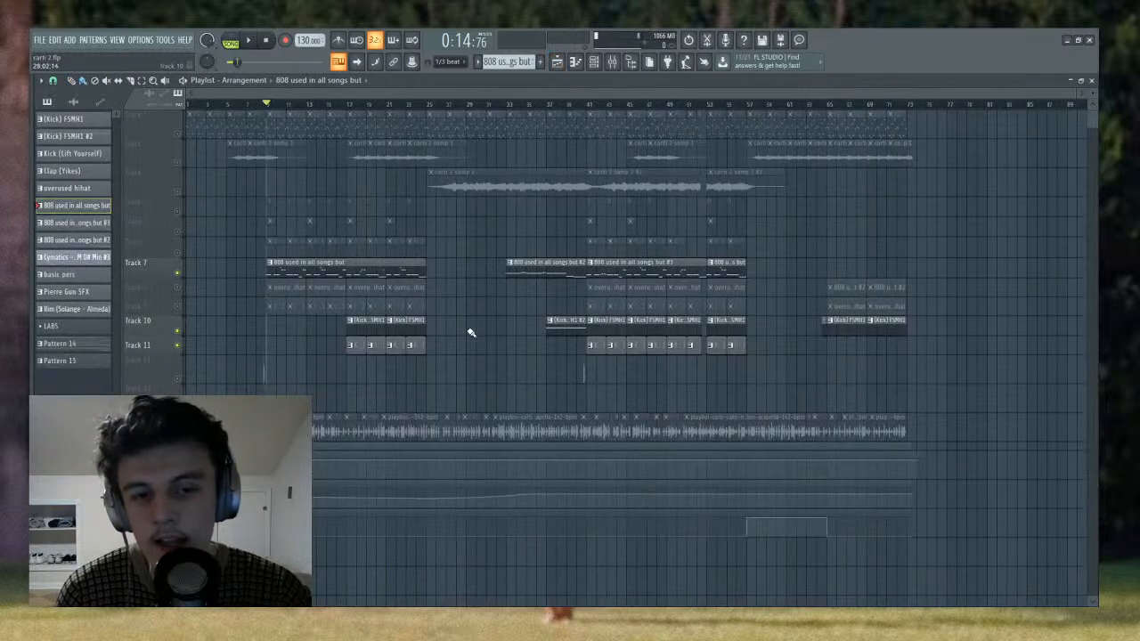
pyautogui.doubleClick(361, 272)
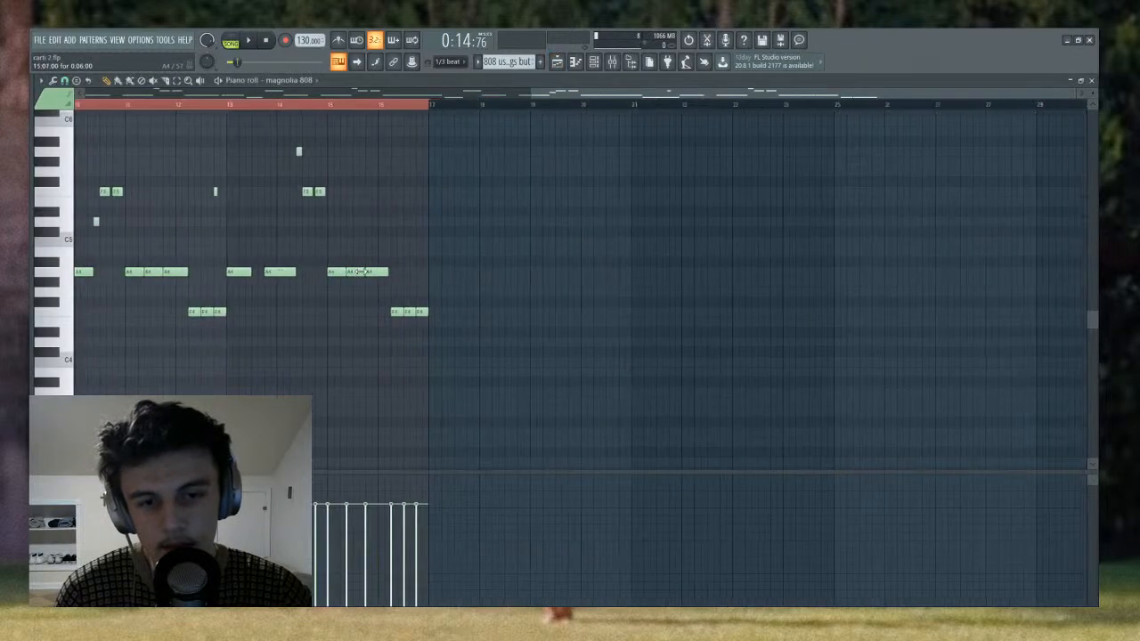
pyautogui.scroll(4, 362, 108)
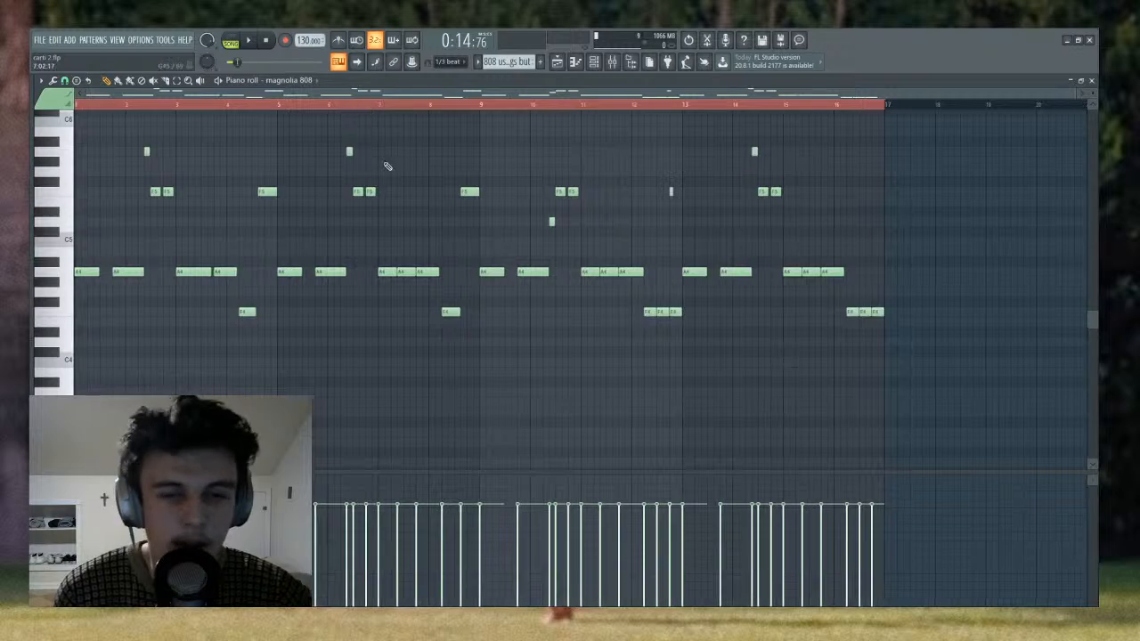
pyautogui.scroll(1, 387, 165)
pyautogui.click(562, 65)
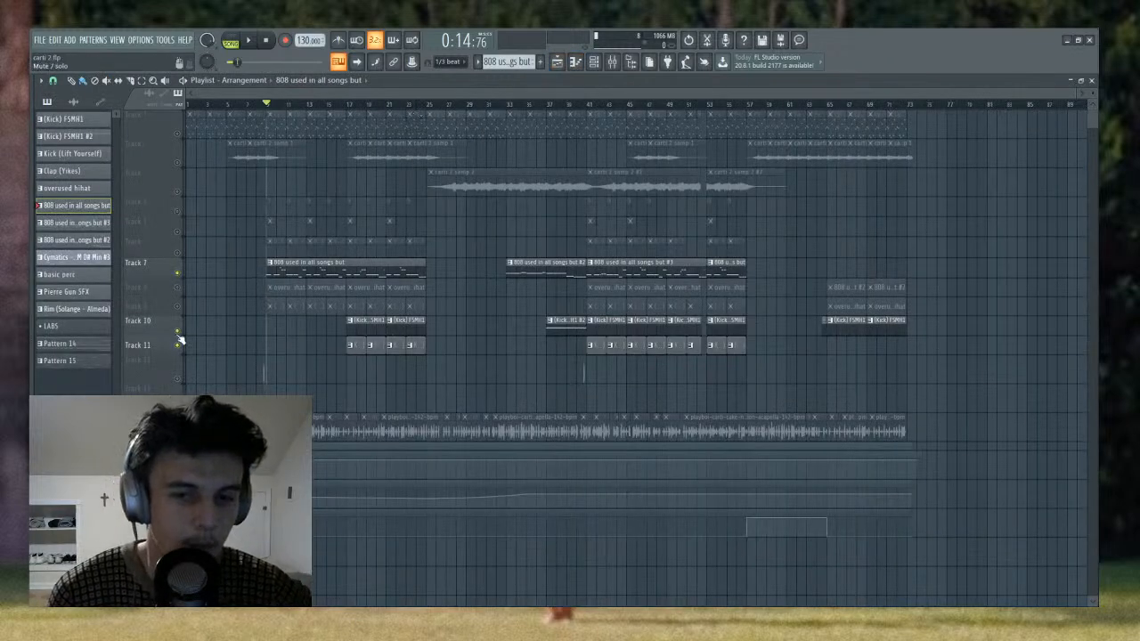
# - Mute Tracks 10 and 11 and play the 808 alone from bar 9 for a few bars
pyautogui.moveTo(179, 339); pyautogui.dragTo(182, 352)
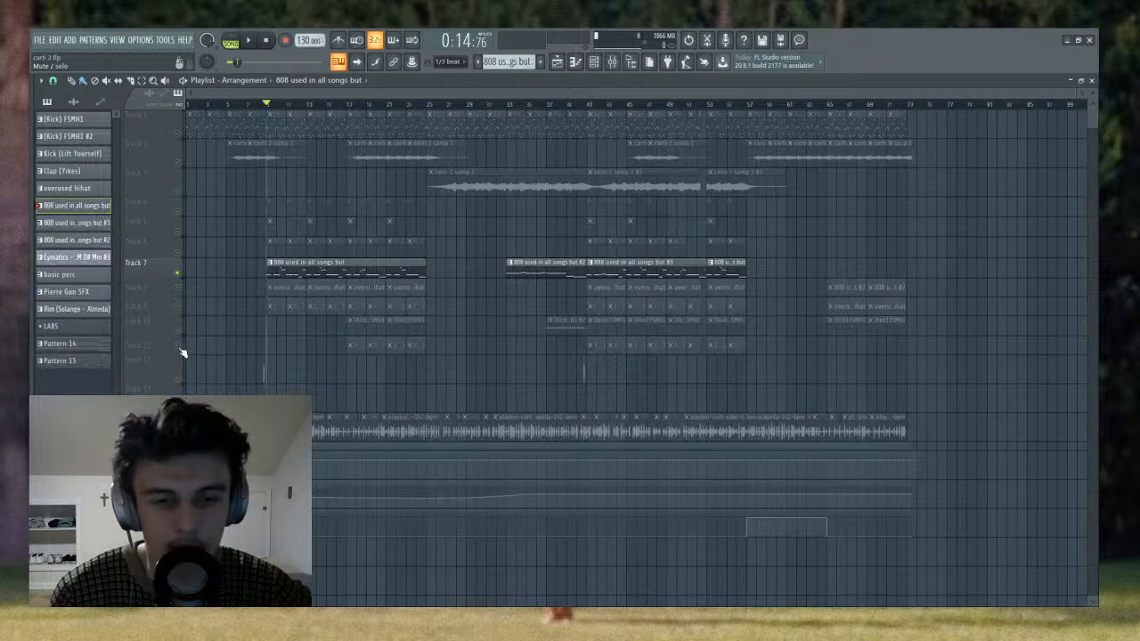
pyautogui.press('space')
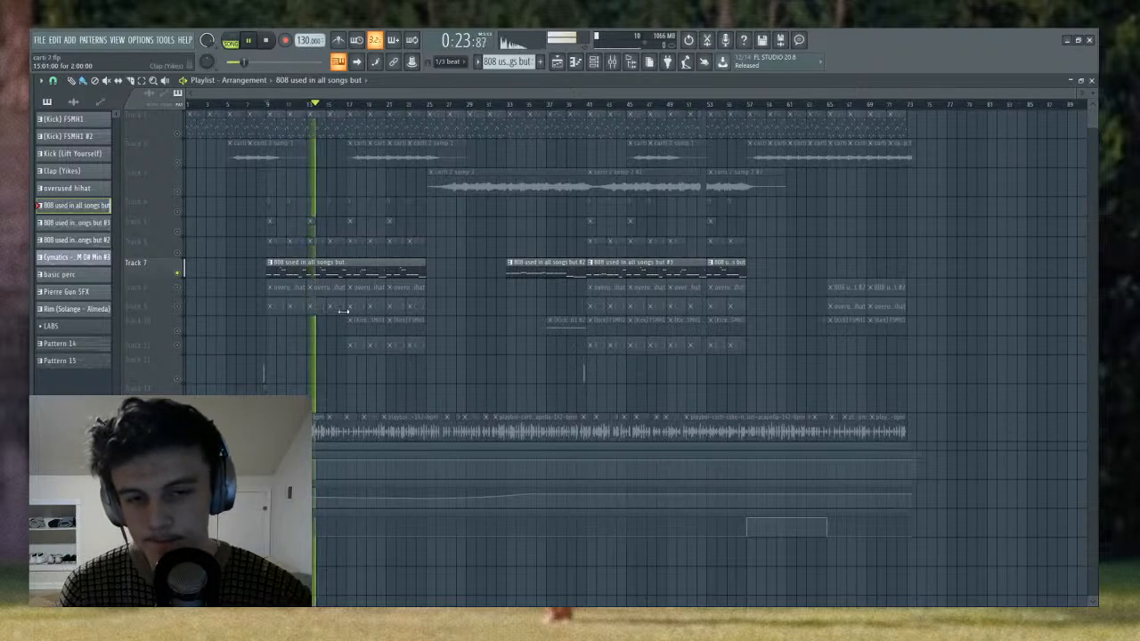
pyautogui.press('space')
# - Examine the full note pattern of the 808 clip at bar 9 in the piano roll, and go back to the playlist
pyautogui.doubleClick(320, 270)
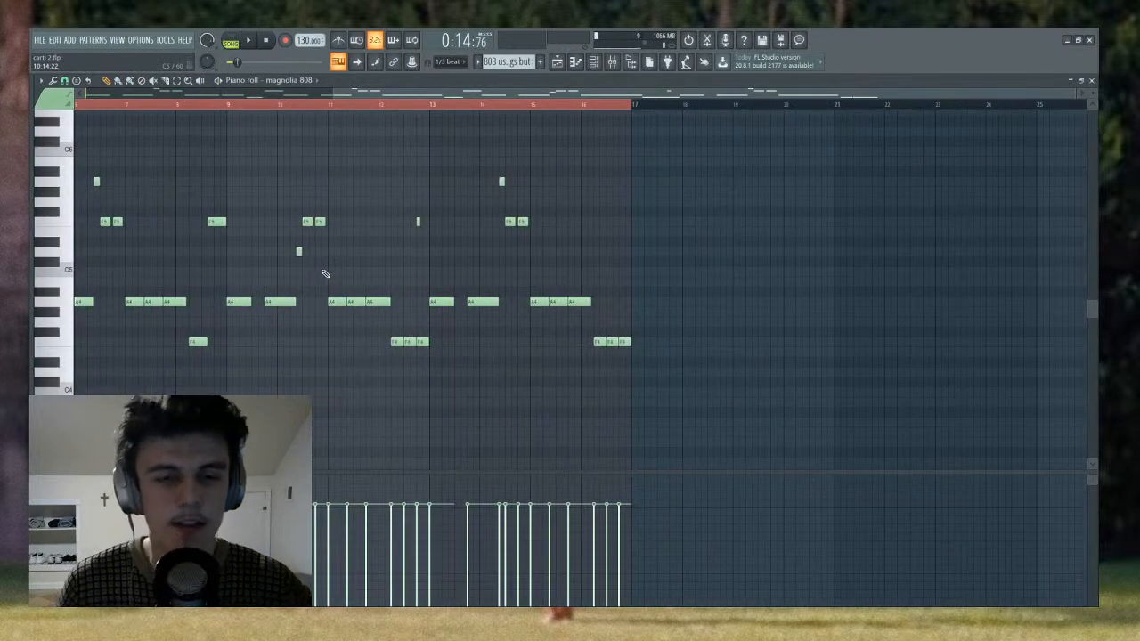
pyautogui.scroll(-1, 386, 107)
pyautogui.scroll(5, 384, 108)
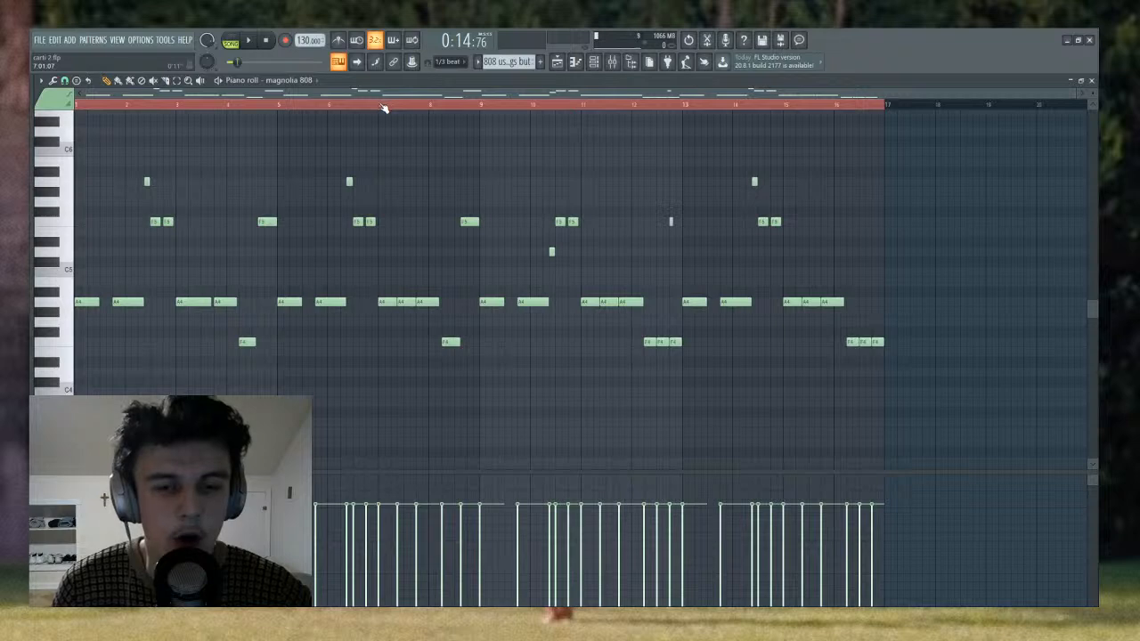
pyautogui.scroll(1, 426, 170)
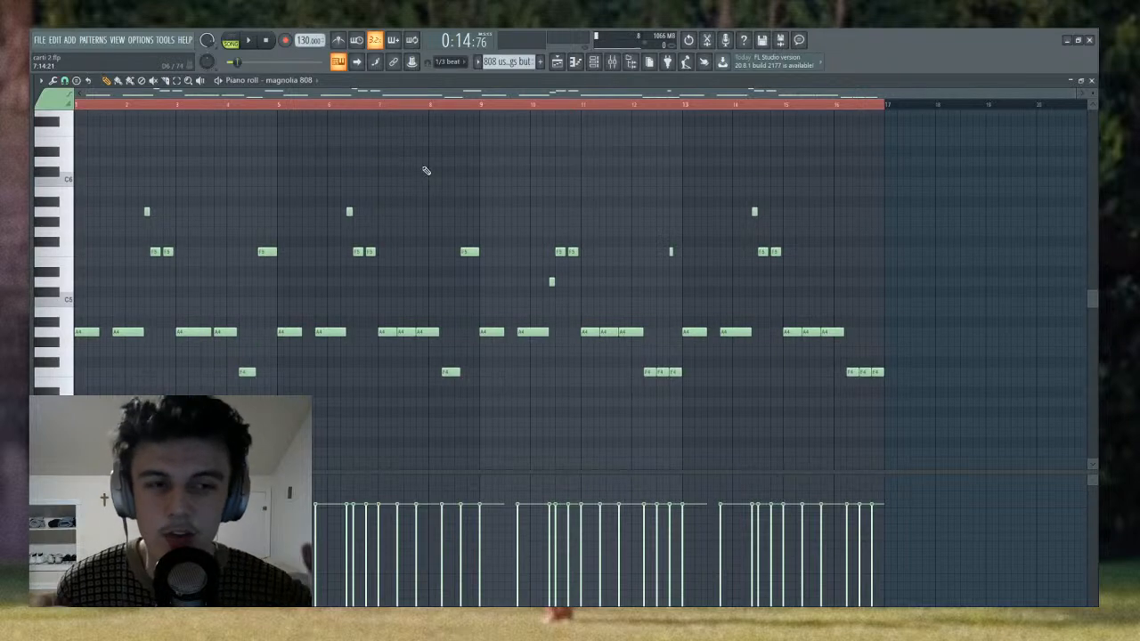
pyautogui.press('F5')
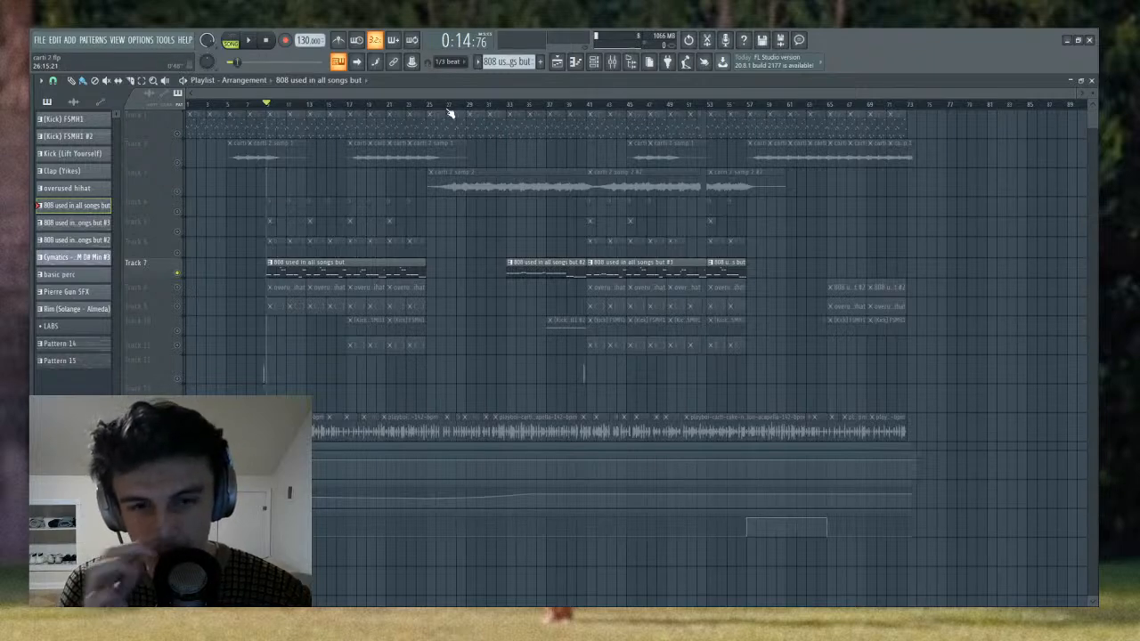
# - Move the playhead to bar 33 and briefly play the second 808 clip on Track 7
pyautogui.moveTo(462, 110); pyautogui.dragTo(714, 216)
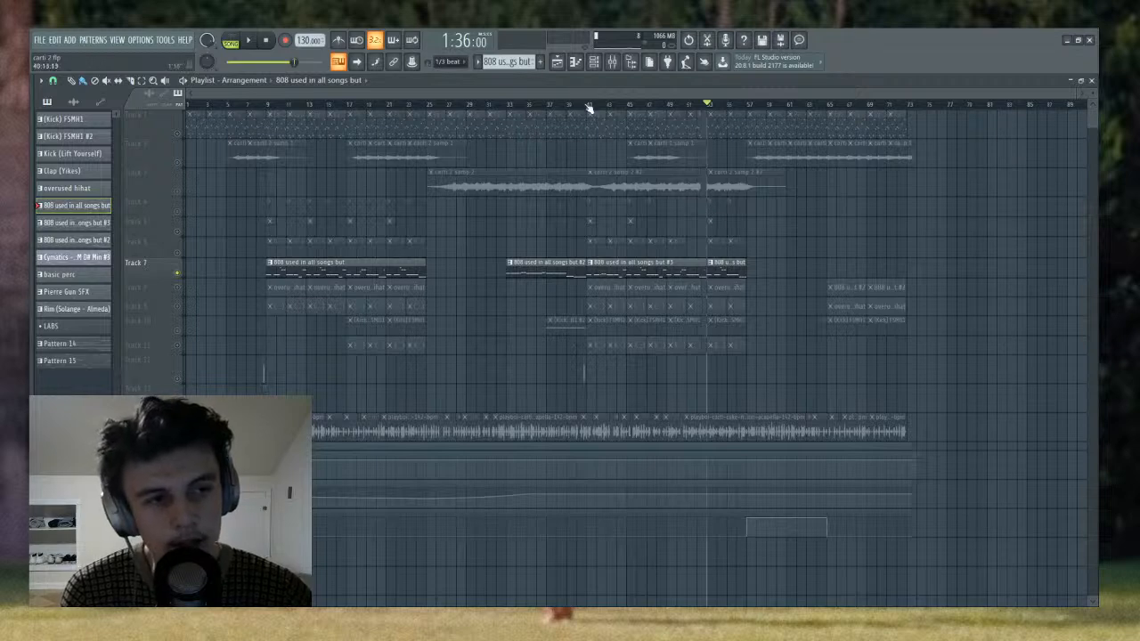
pyautogui.moveTo(588, 107); pyautogui.dragTo(509, 107)
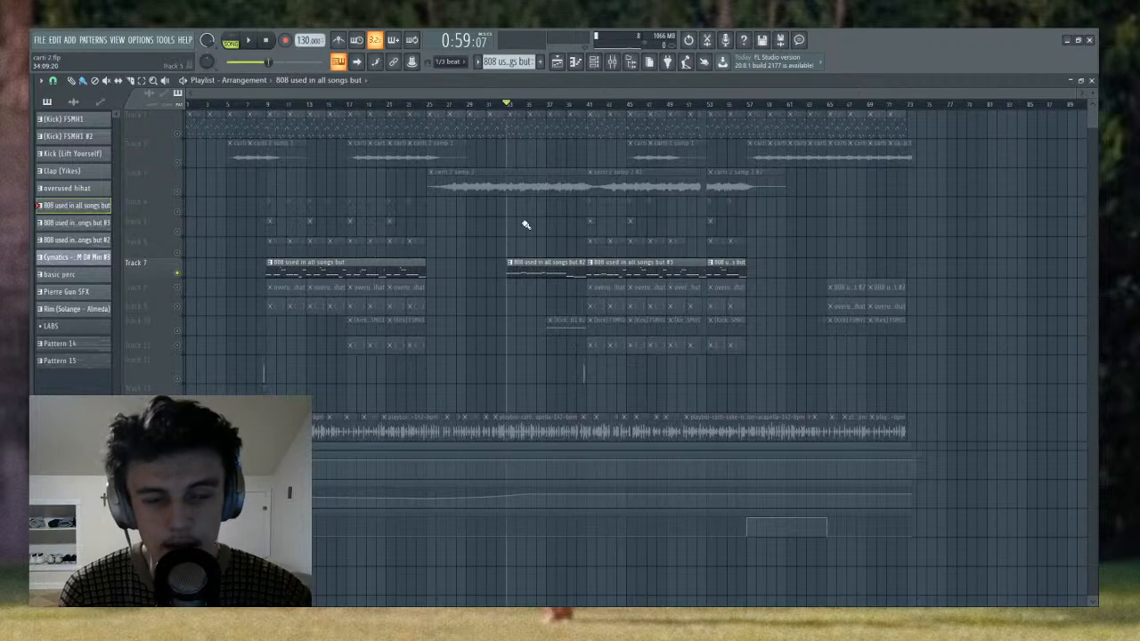
pyautogui.press('space')
pyautogui.scroll(3, 516, 105)
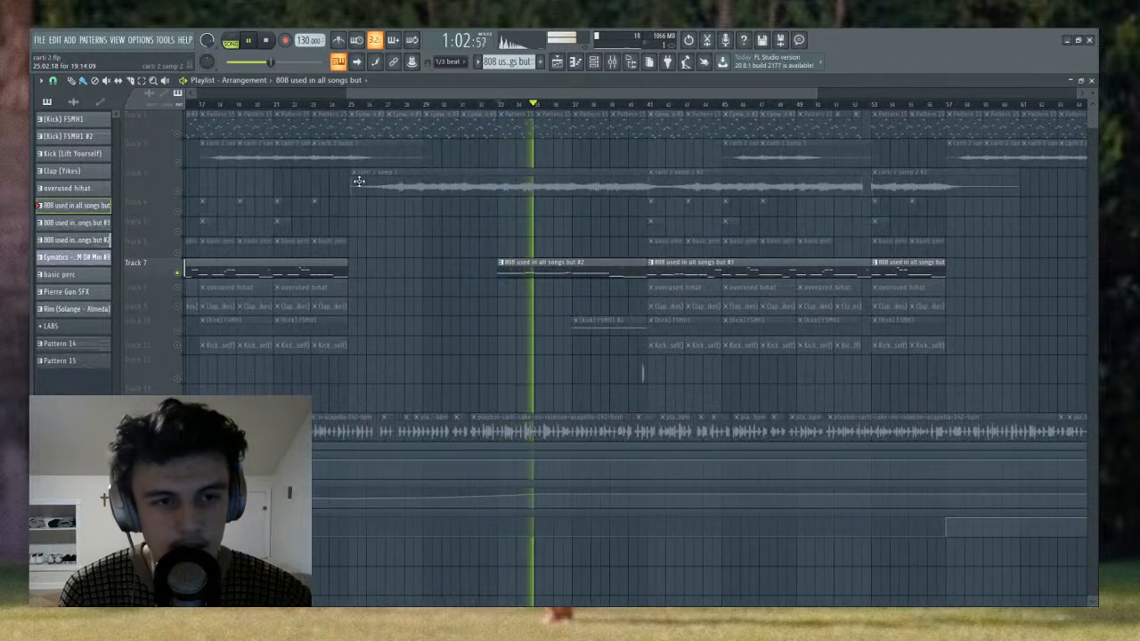
pyautogui.press('space')
# - Unmute Track 3 with the carti 2 samp 2 clips and the three automation tracks below the acapella
pyautogui.click(177, 193)
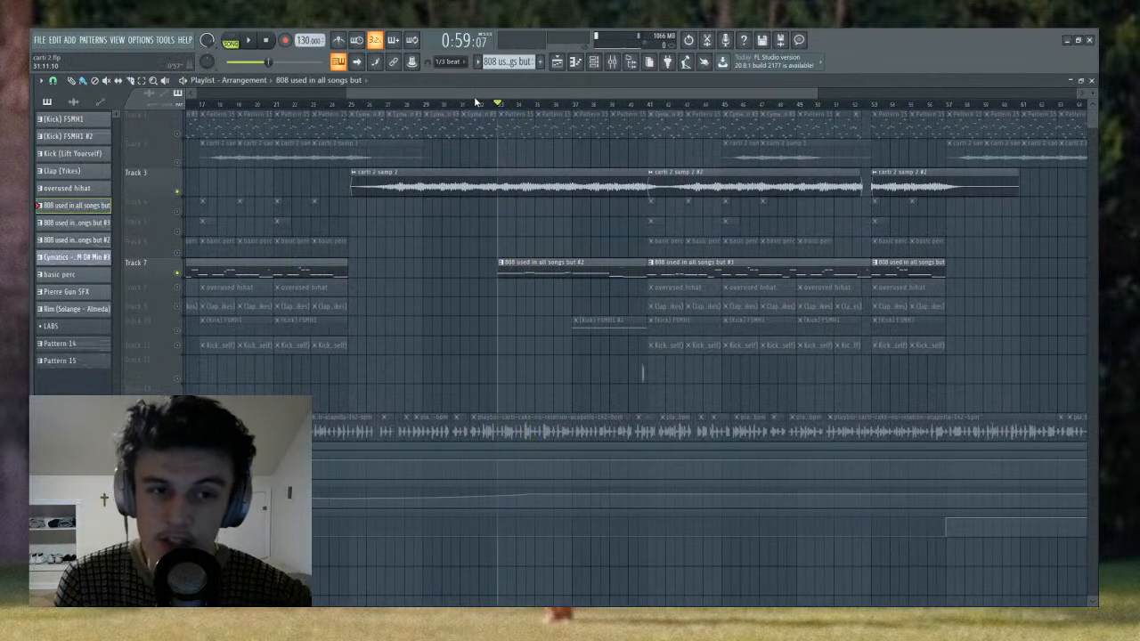
pyautogui.click(177, 473)
pyautogui.click(177, 502)
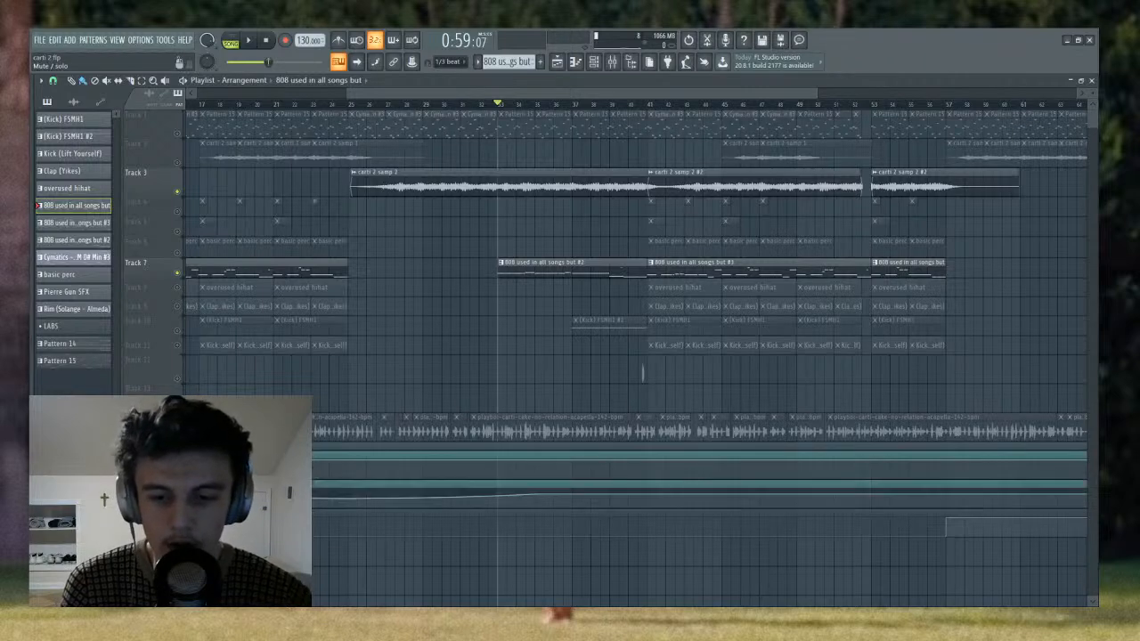
pyautogui.click(178, 532)
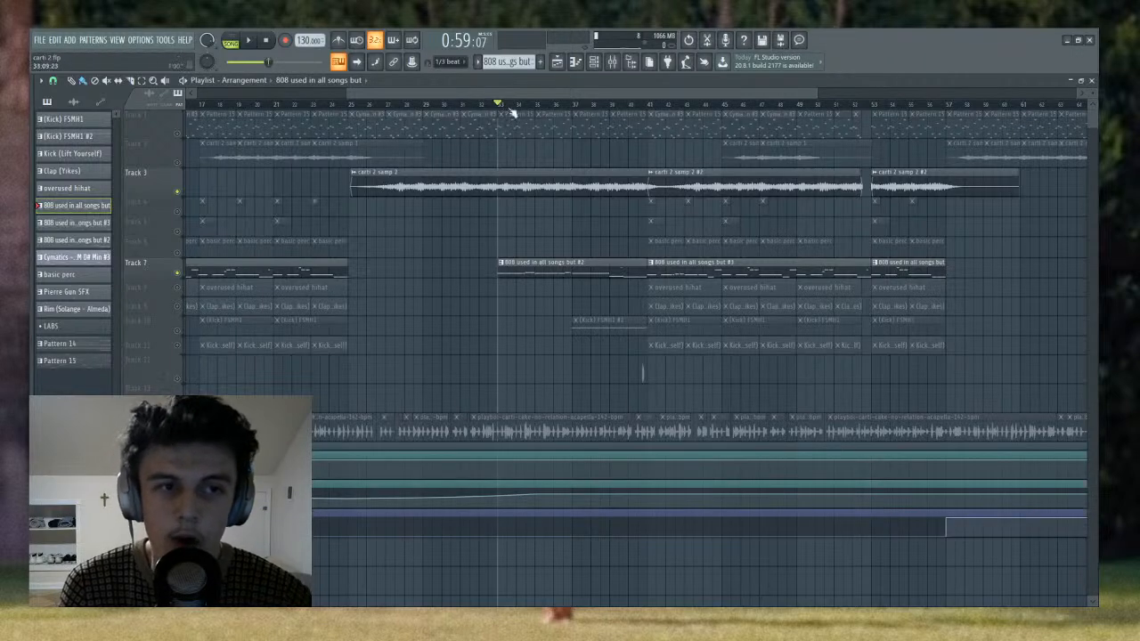
# - Switch to Pattern 14 in the channel rack, open the LABS #2 notes in the piano roll, and play the long opening chord
pyautogui.click(594, 61)
pyautogui.scroll(1, 503, 60)
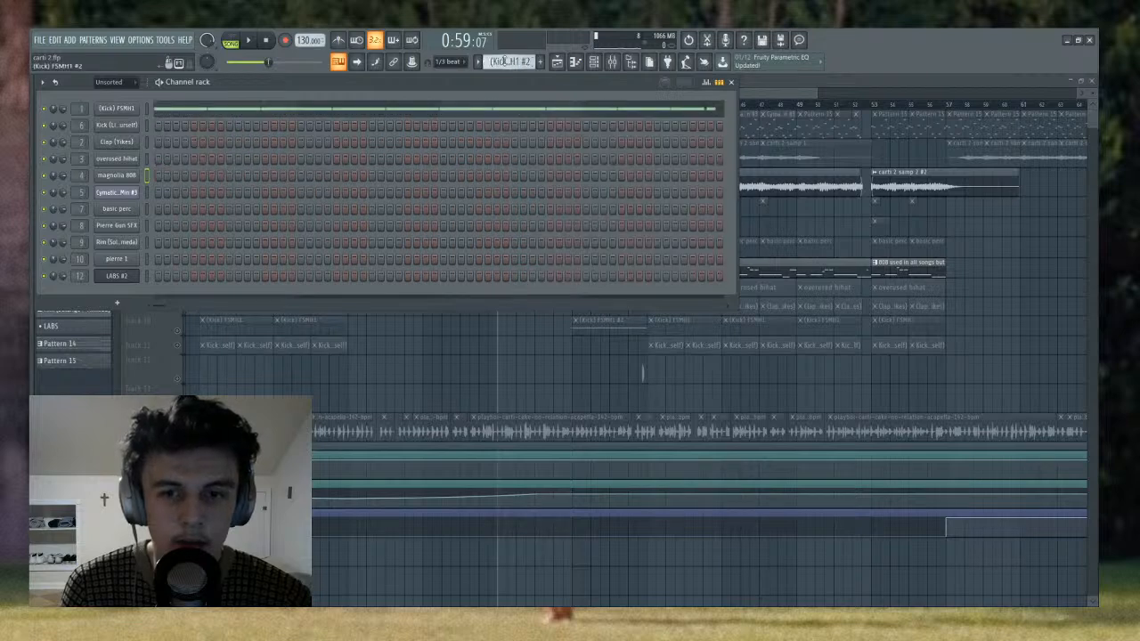
pyautogui.scroll(-4, 502, 62)
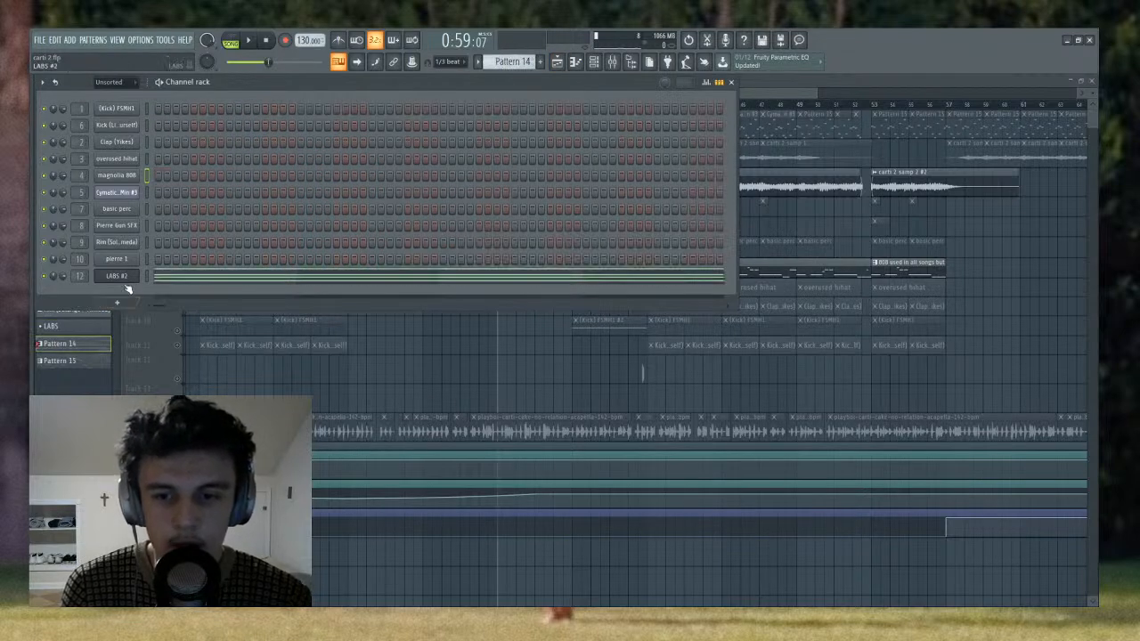
pyautogui.click(157, 277)
pyautogui.press('l')
pyautogui.press('space')
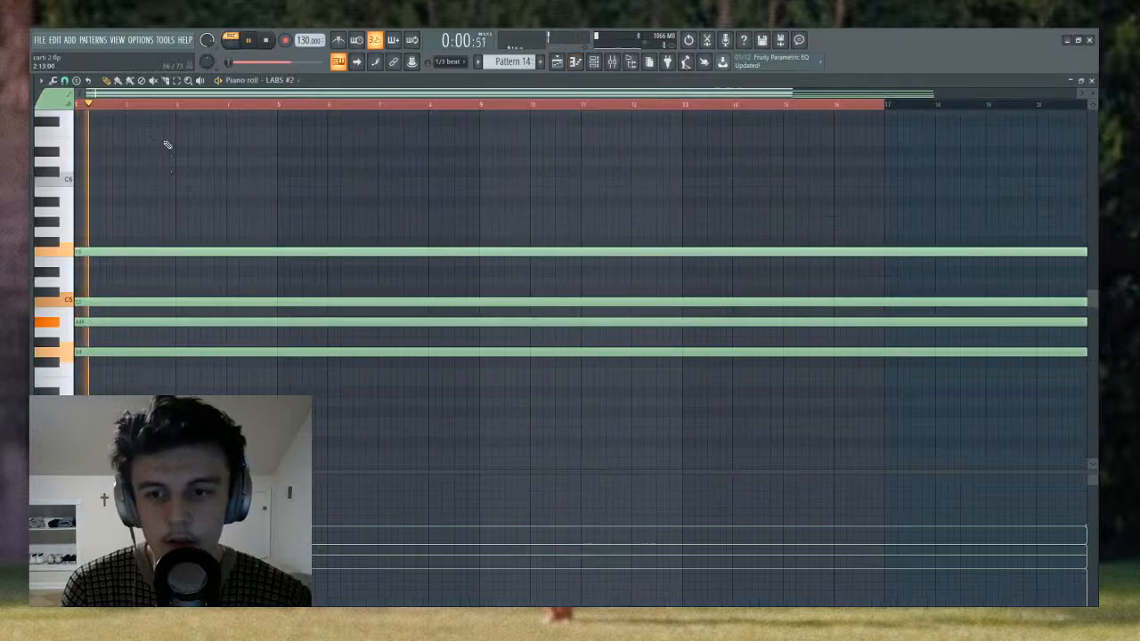
pyautogui.scroll(-1, 170, 112)
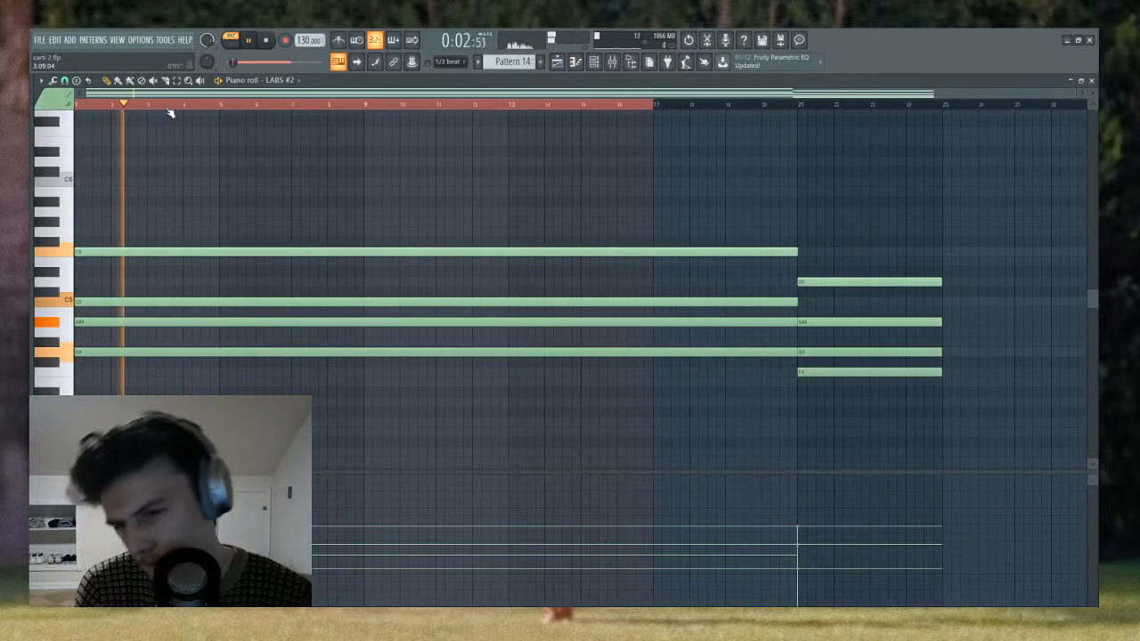
pyautogui.press('space')
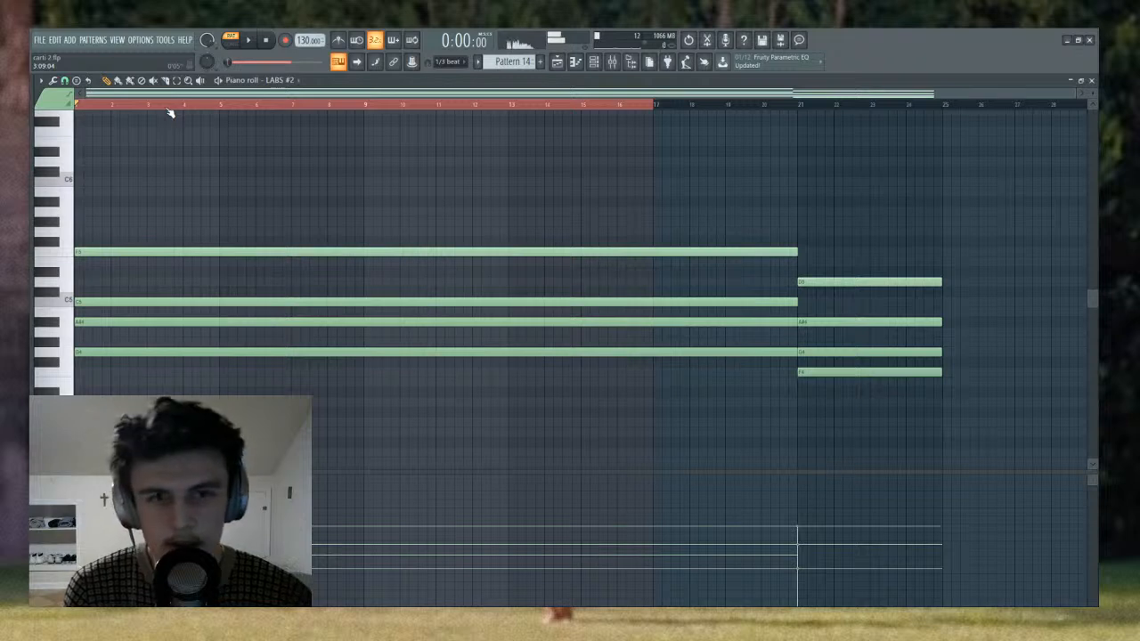
pyautogui.press('space')
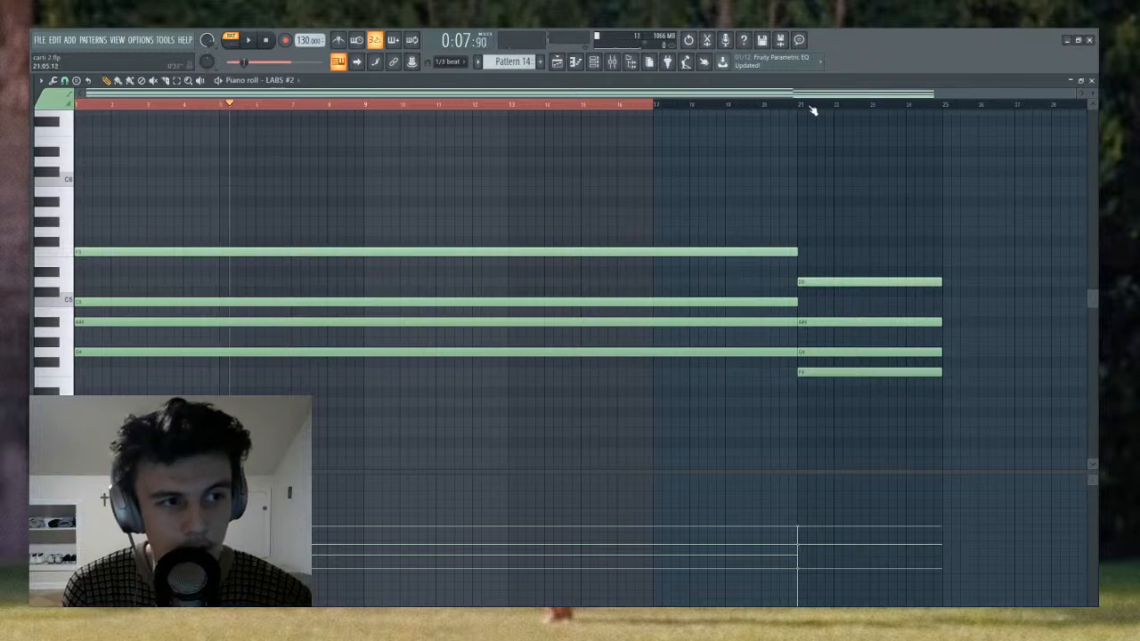
# - Clear the time selection and play the LABS #2 chord change from within bar 21
pyautogui.moveTo(810, 106); pyautogui.dragTo(801, 106)
pyautogui.moveTo(240, 108); pyautogui.dragTo(822, 104)
pyautogui.rightClick(821, 106)
pyautogui.click(821, 106)
pyautogui.press('space')
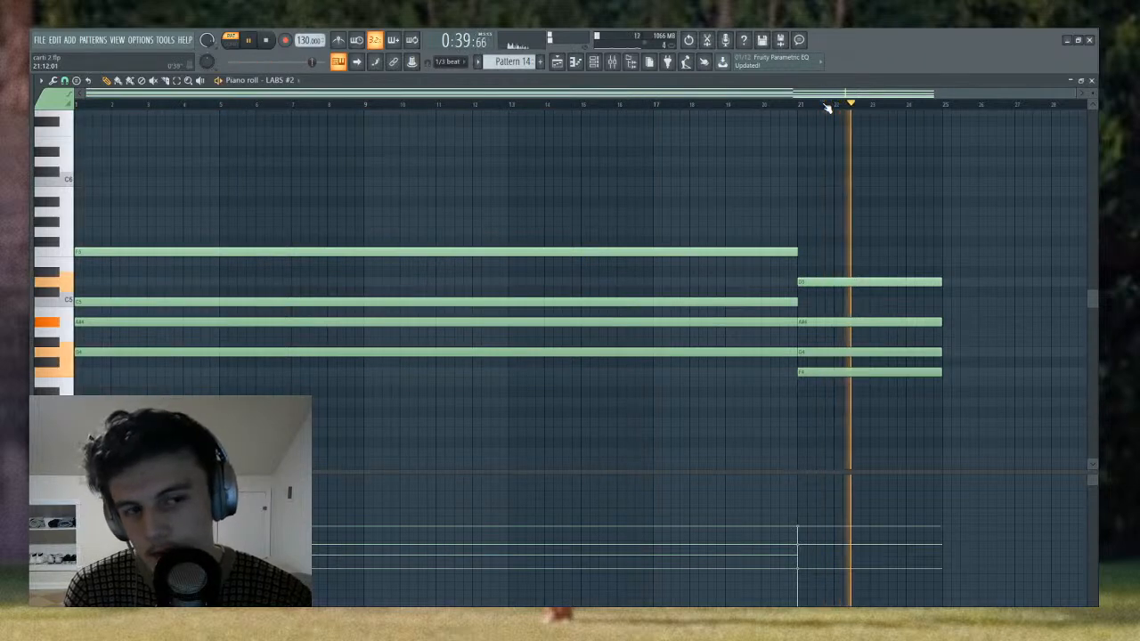
pyautogui.press('space')
# - Return to the playlist and play the 808 and sample section together from bar 33
pyautogui.moveTo(351, 107); pyautogui.dragTo(132, 105)
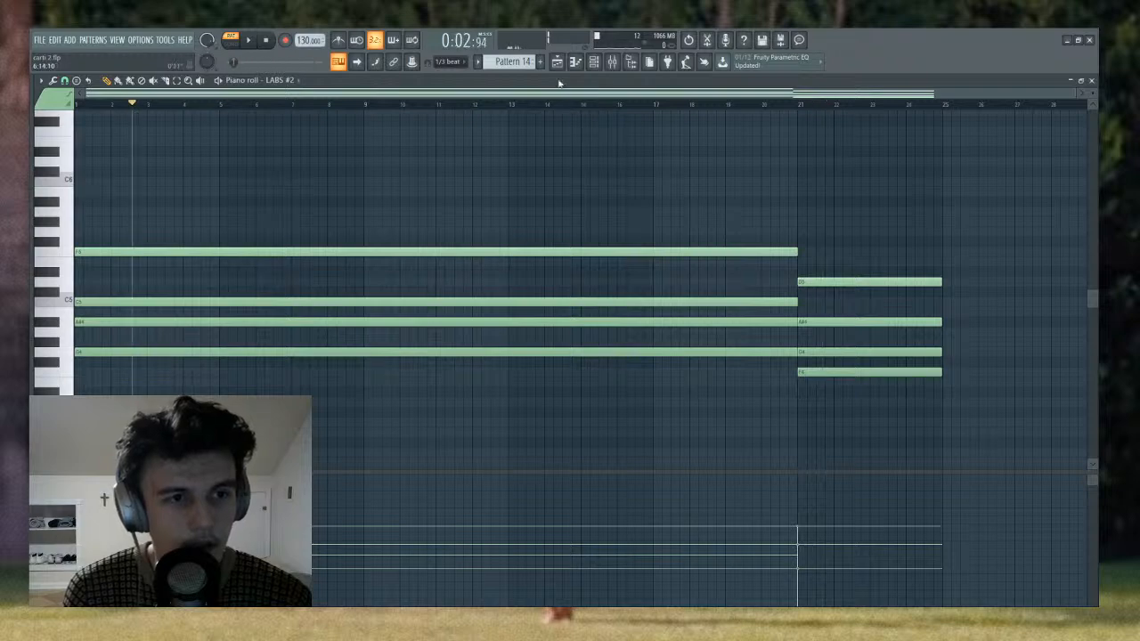
pyautogui.click(558, 62)
pyautogui.click(499, 107)
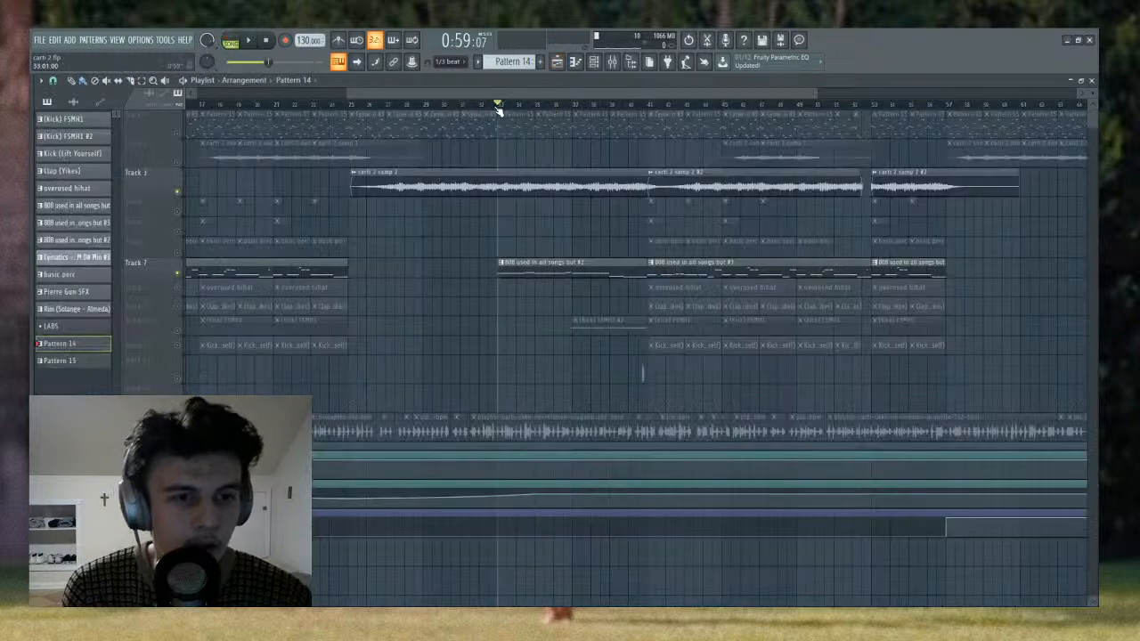
pyautogui.press('space')
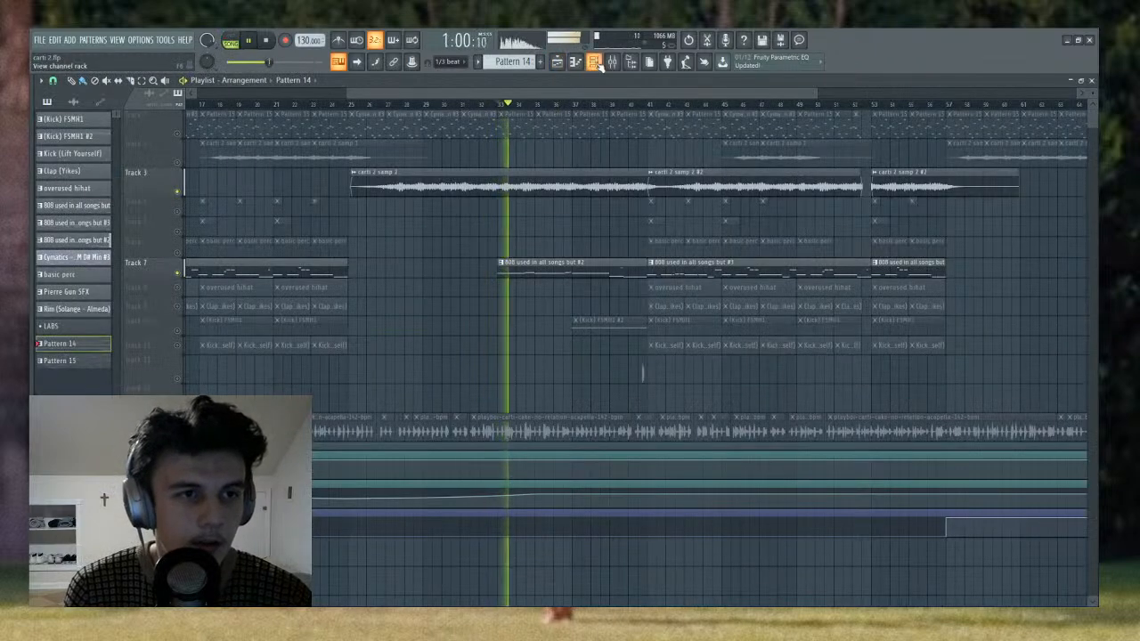
pyautogui.press('F6')
pyautogui.press('F6')
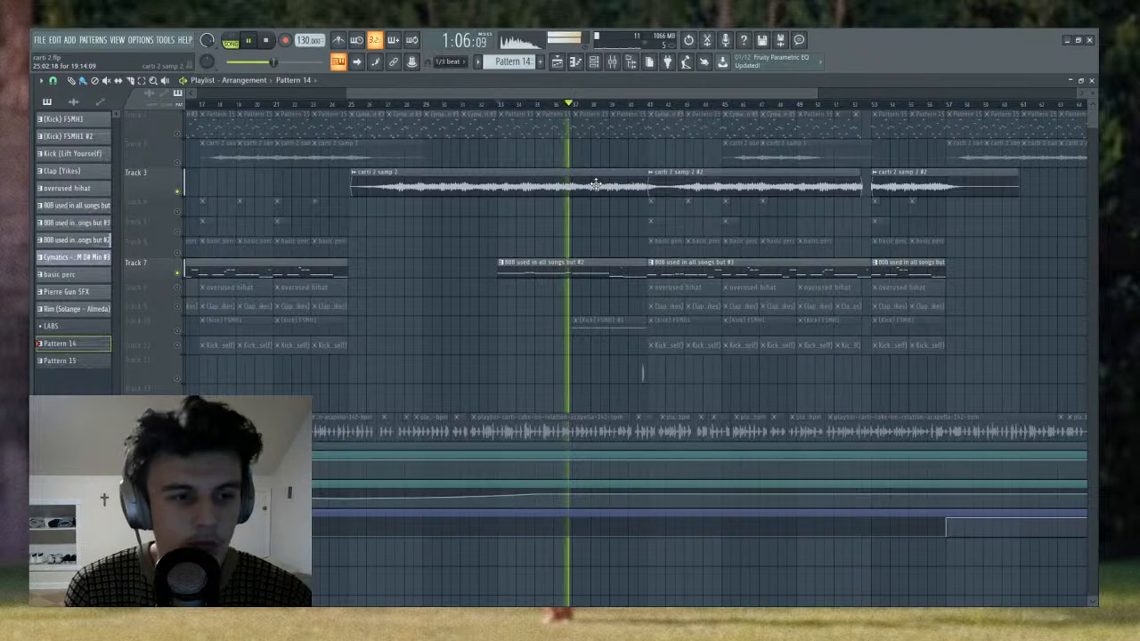
pyautogui.scroll(2, 594, 104)
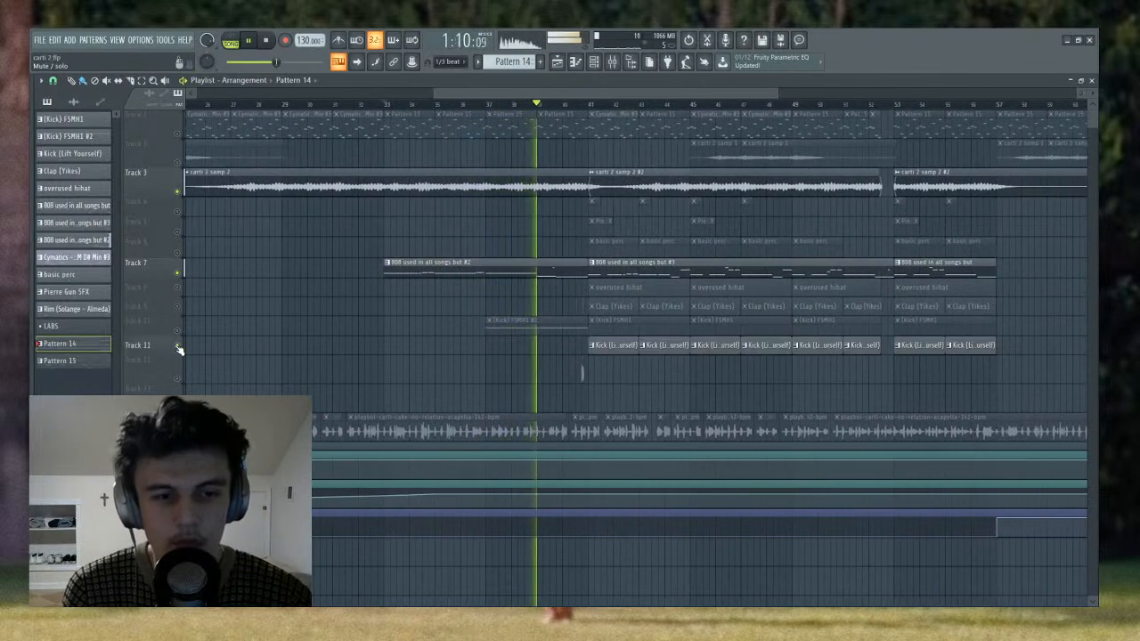
# - Unmute the kick clips on Track 10, move the playhead to bar 39, and briefly play the section
pyautogui.click(177, 330)
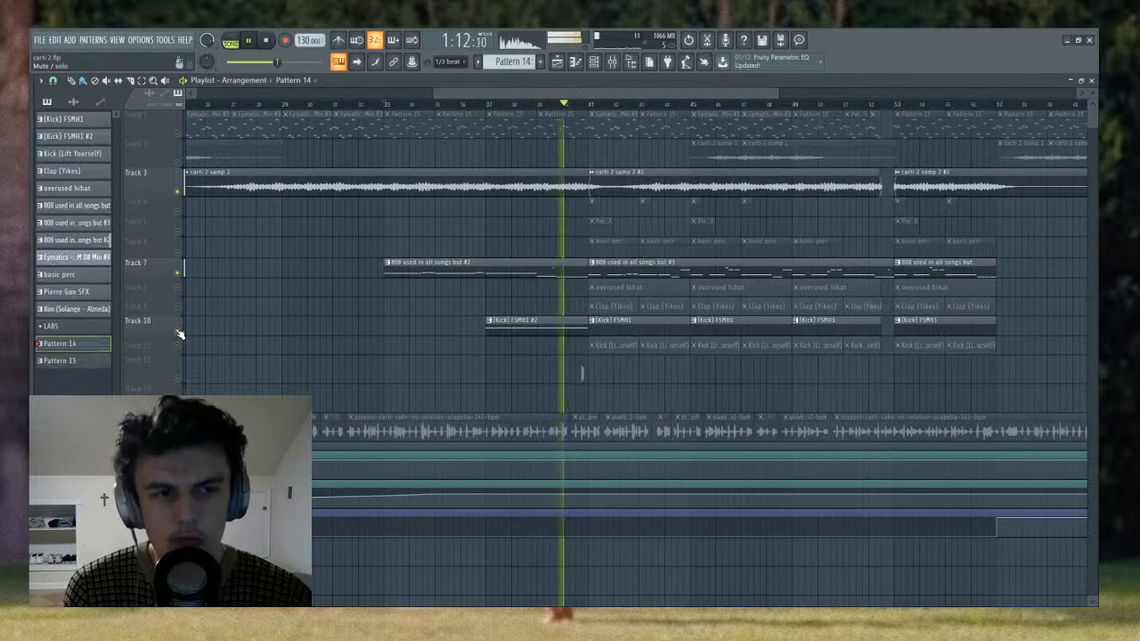
pyautogui.click(489, 106)
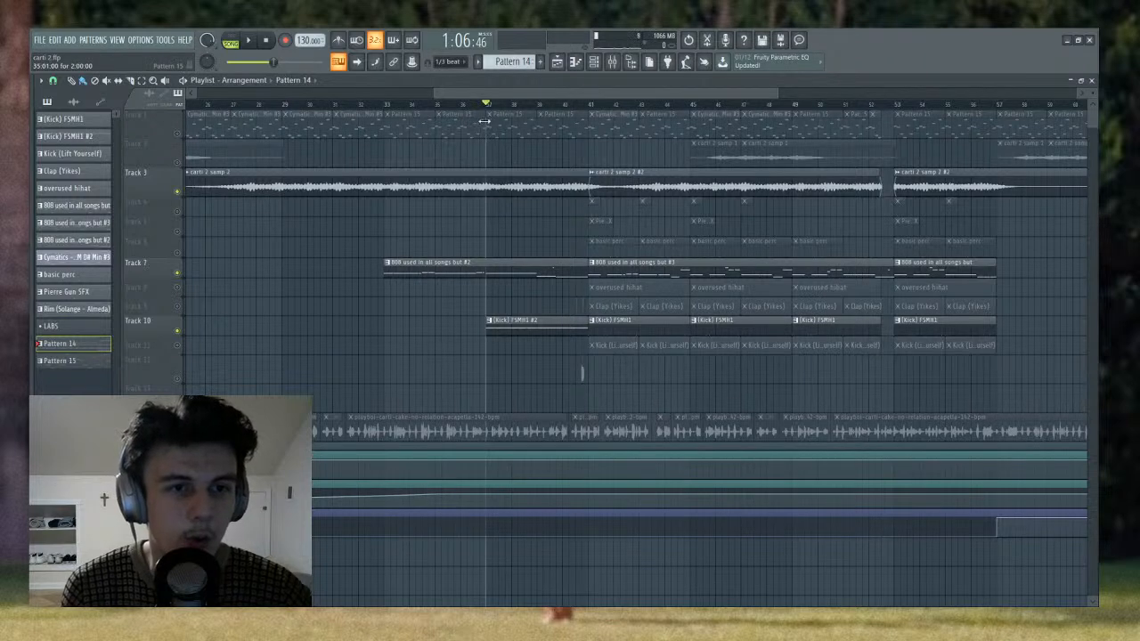
pyautogui.click(485, 105)
pyautogui.click(538, 106)
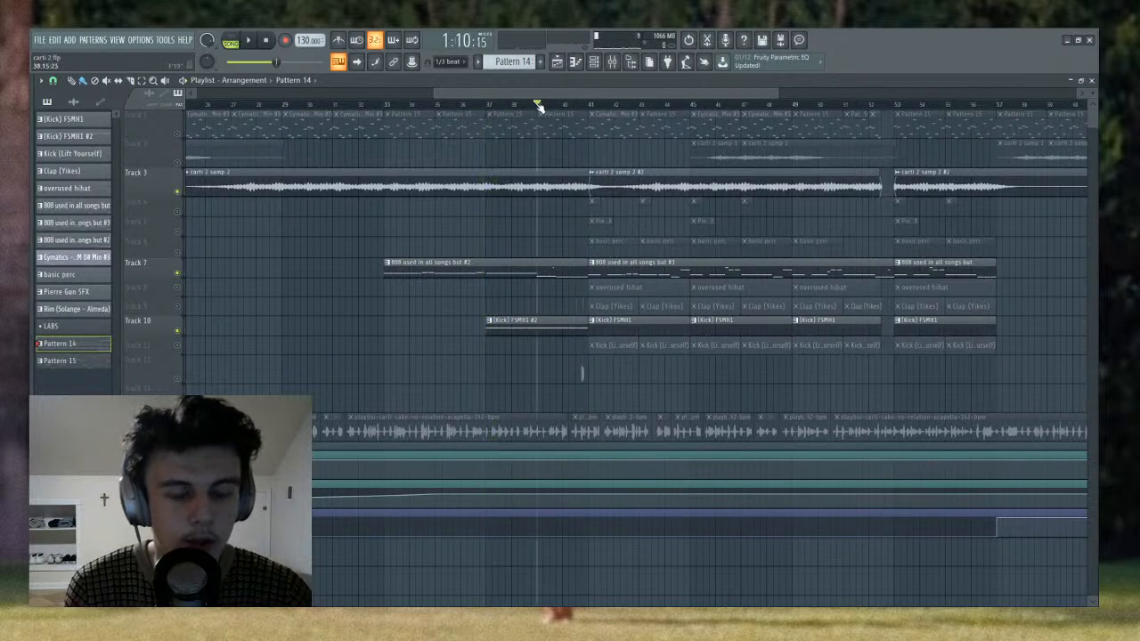
pyautogui.press('space')
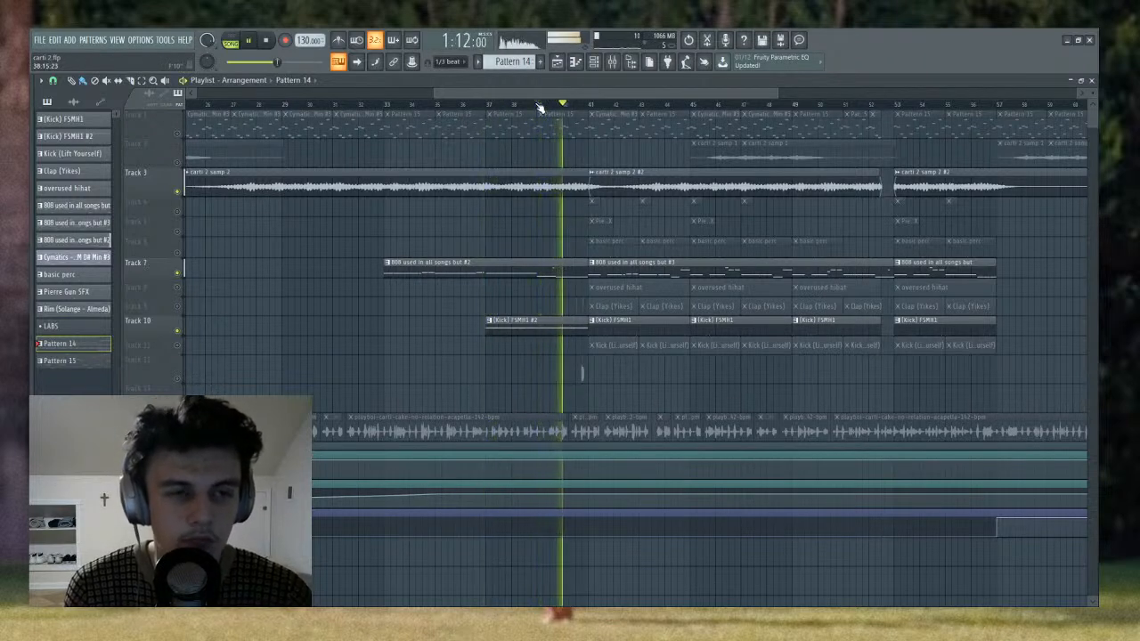
pyautogui.press('space')
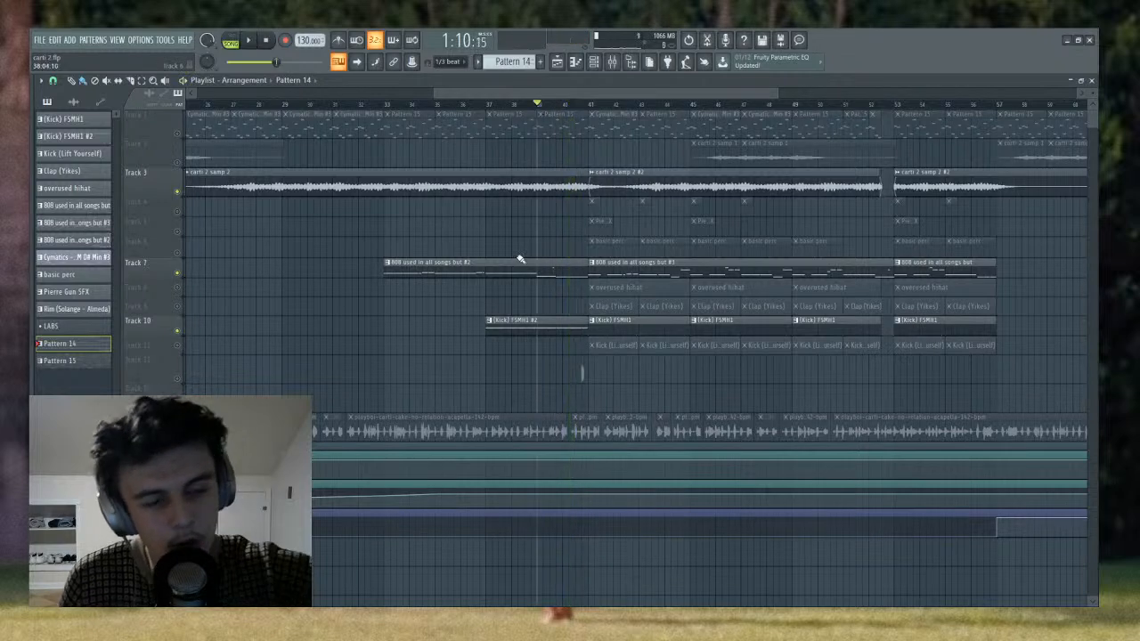
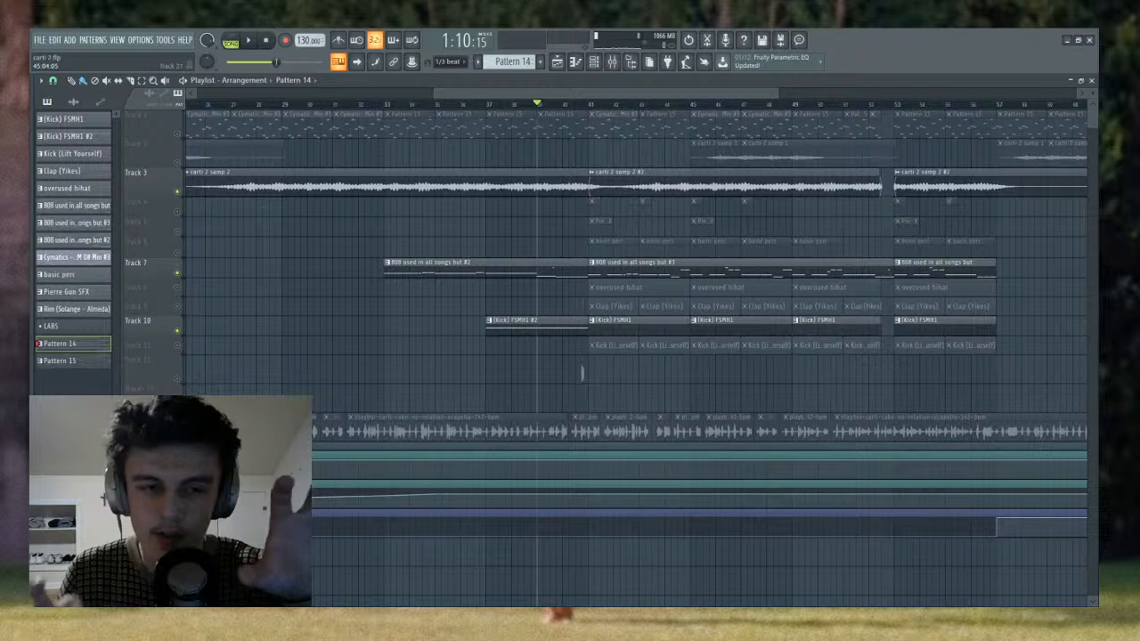
# - Play the kick, 808 and sample section from bar 37 in the playlist, stop playback, and mute Track 10
pyautogui.click(489, 105)
pyautogui.scroll(2, 508, 105)
pyautogui.scroll(3, 511, 106)
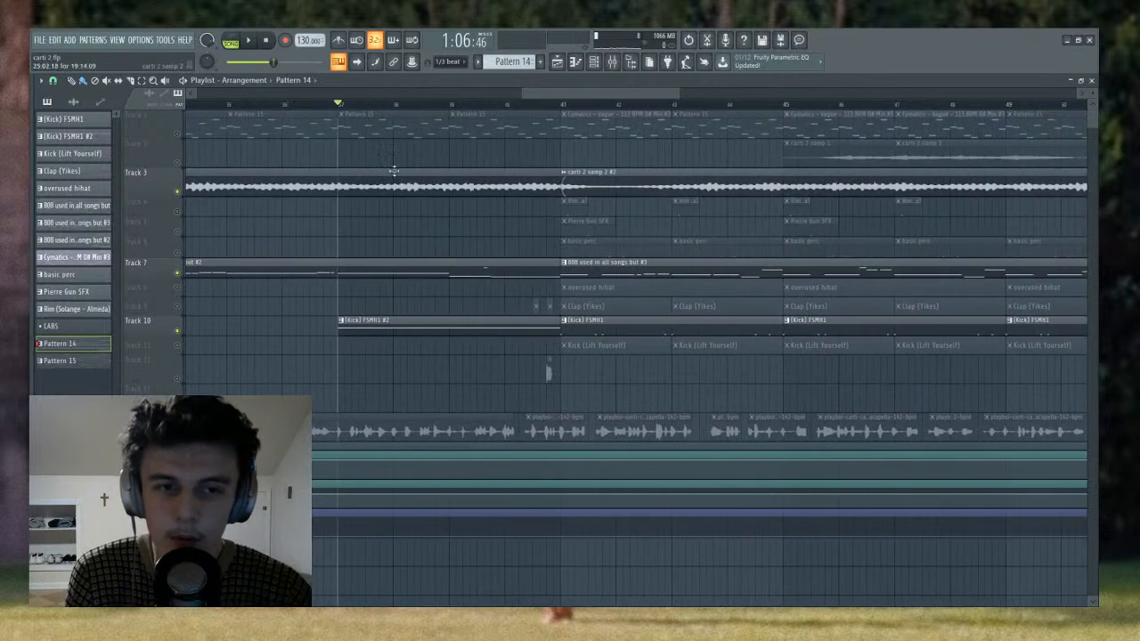
pyautogui.press('space')
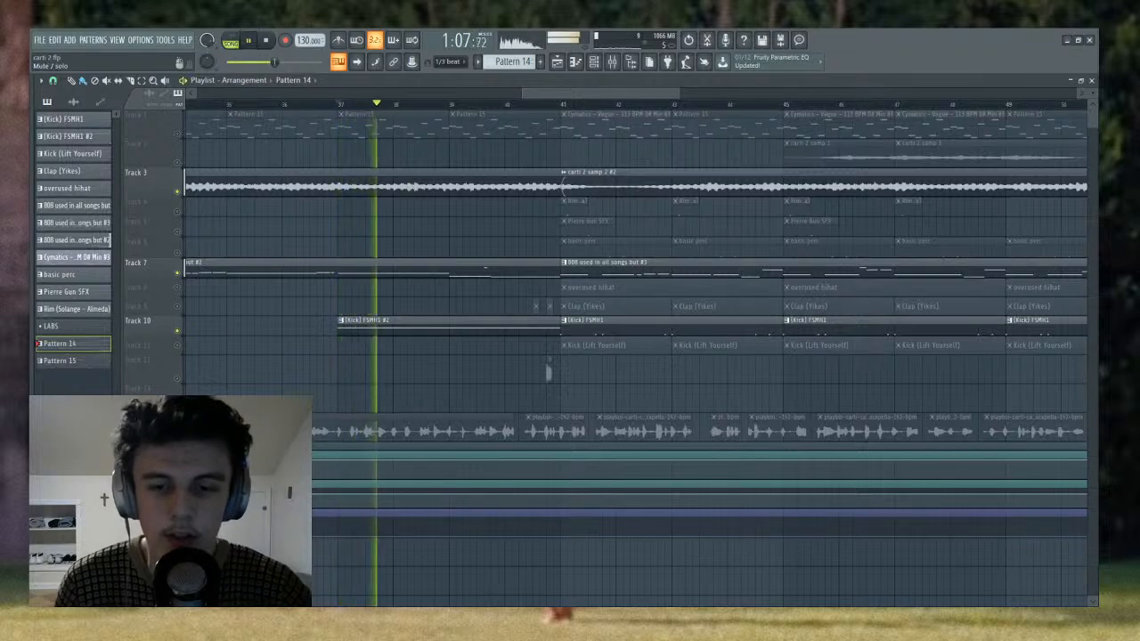
pyautogui.press('space')
pyautogui.click(179, 331)
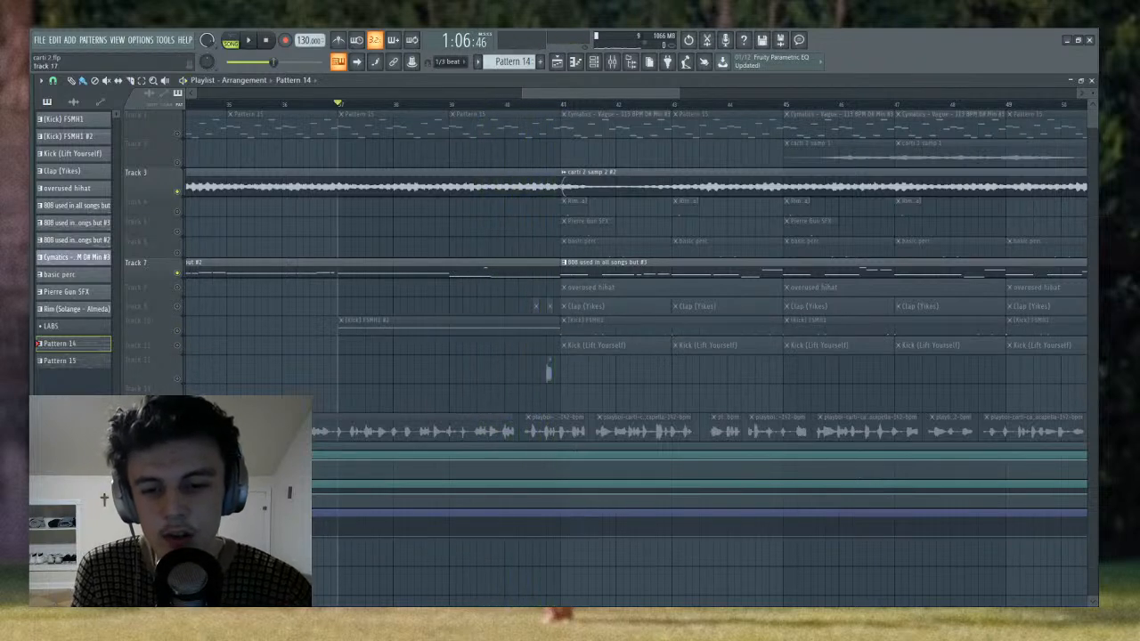
# - Enlarge the second automation track in the playlist to view its curve and restore its height
pyautogui.moveTo(150, 509); pyautogui.dragTo(150, 621)
pyautogui.scroll(-3, 354, 112)
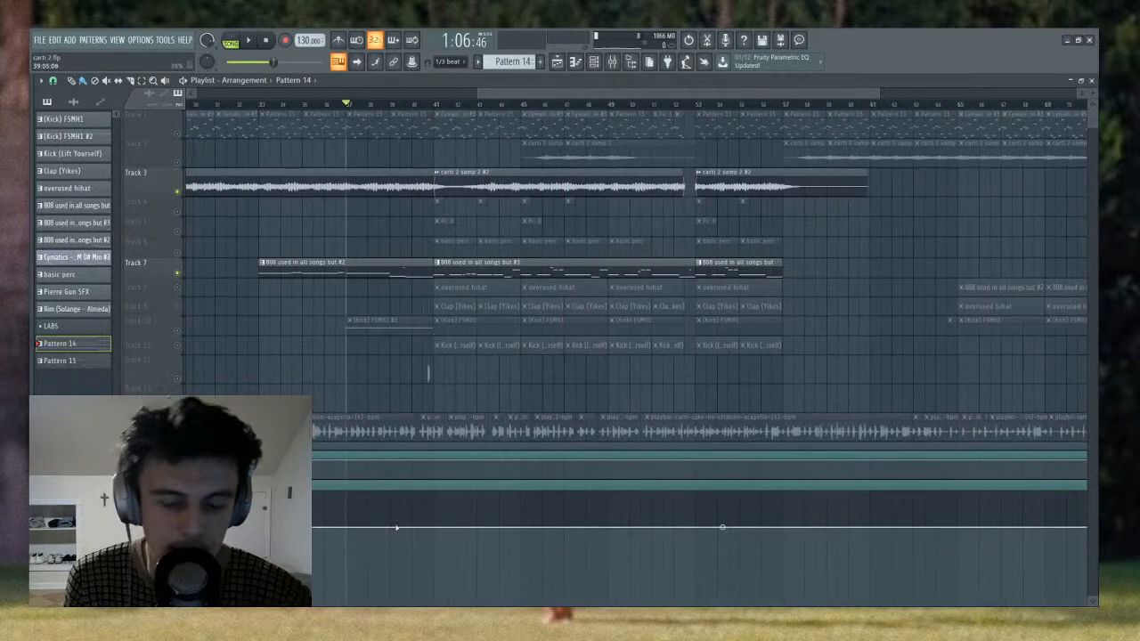
pyautogui.scroll(-3, 164, 453)
pyautogui.moveTo(161, 456); pyautogui.dragTo(164, 335)
pyautogui.scroll(3, 344, 438)
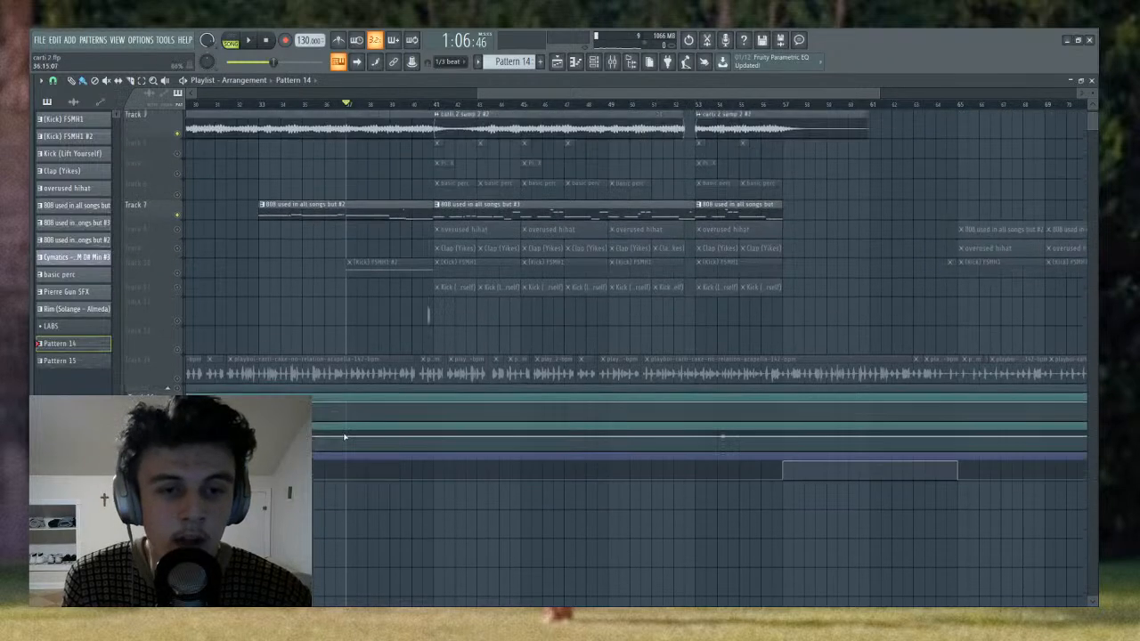
pyautogui.scroll(2, 347, 401)
pyautogui.scroll(-3, 345, 112)
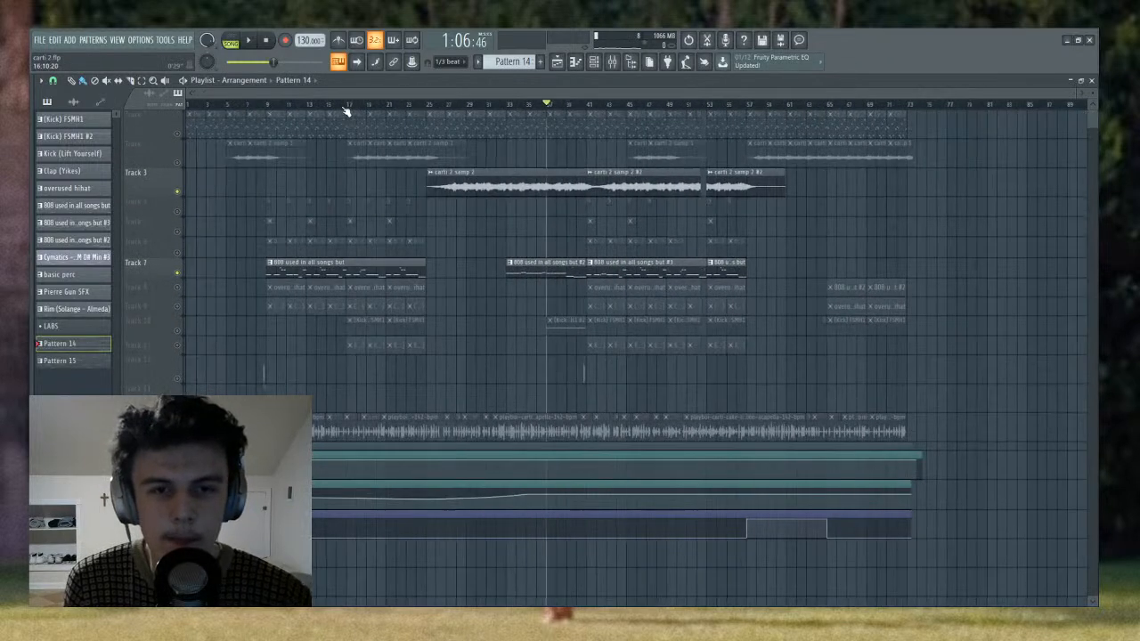
# - Open the "808 used in all songs but #2" clip in the piano roll and play its notes in pattern mode
pyautogui.doubleClick(528, 270)
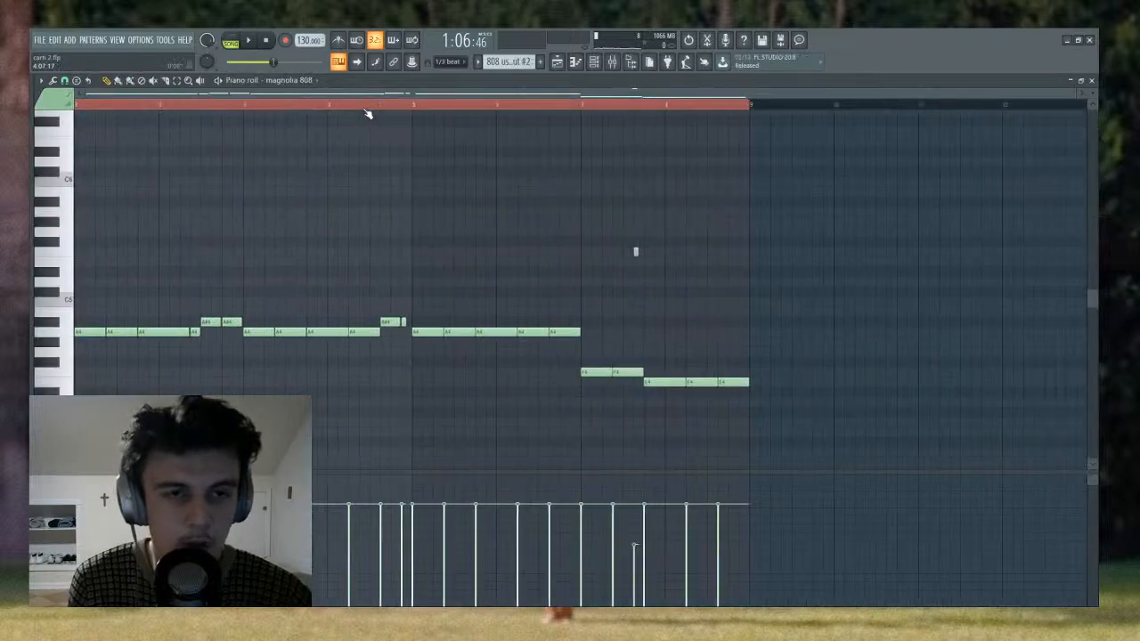
pyautogui.click(231, 43)
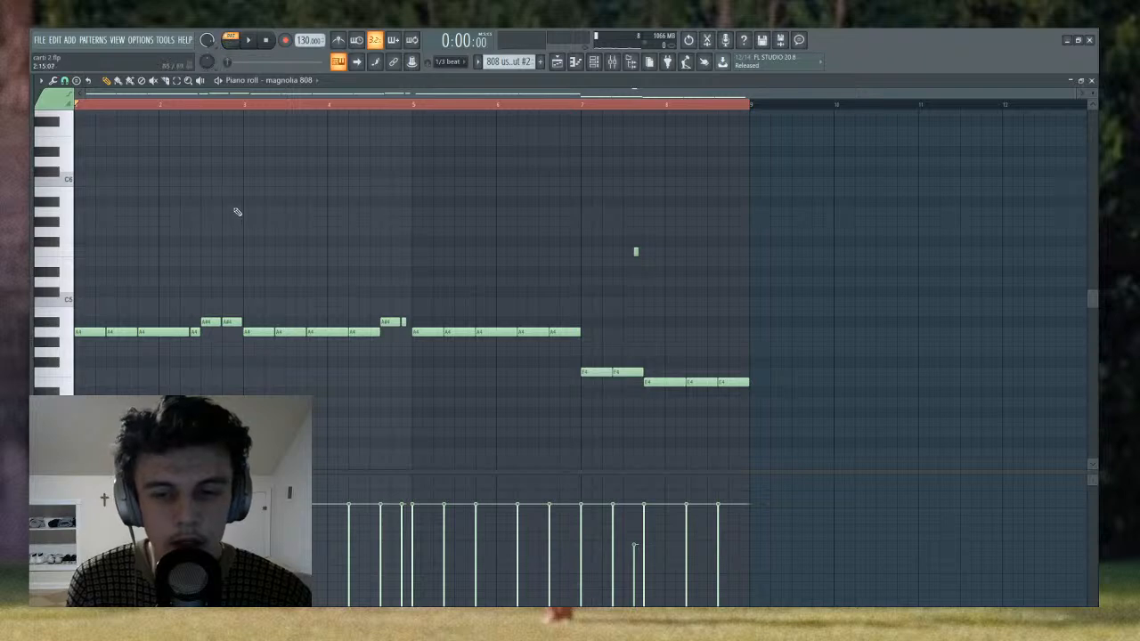
pyautogui.press('space')
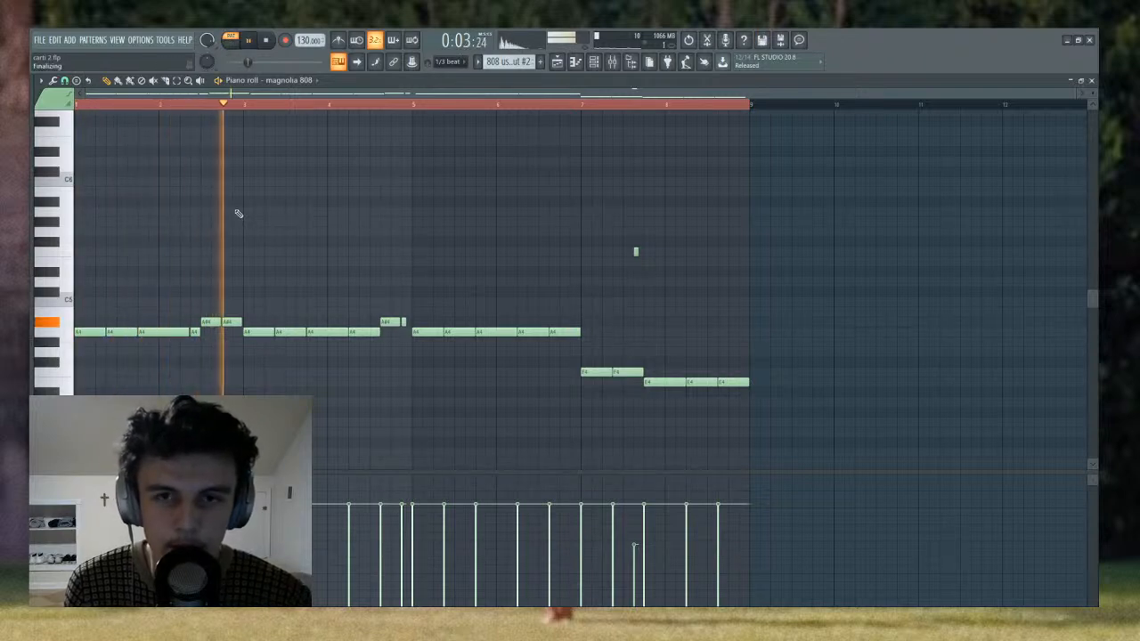
pyautogui.press('space')
# - Set the playlist playhead to bar 41, open the "808 used in all songs but #3" clip, briefly play its notes, and return to the playlist
pyautogui.click(556, 62)
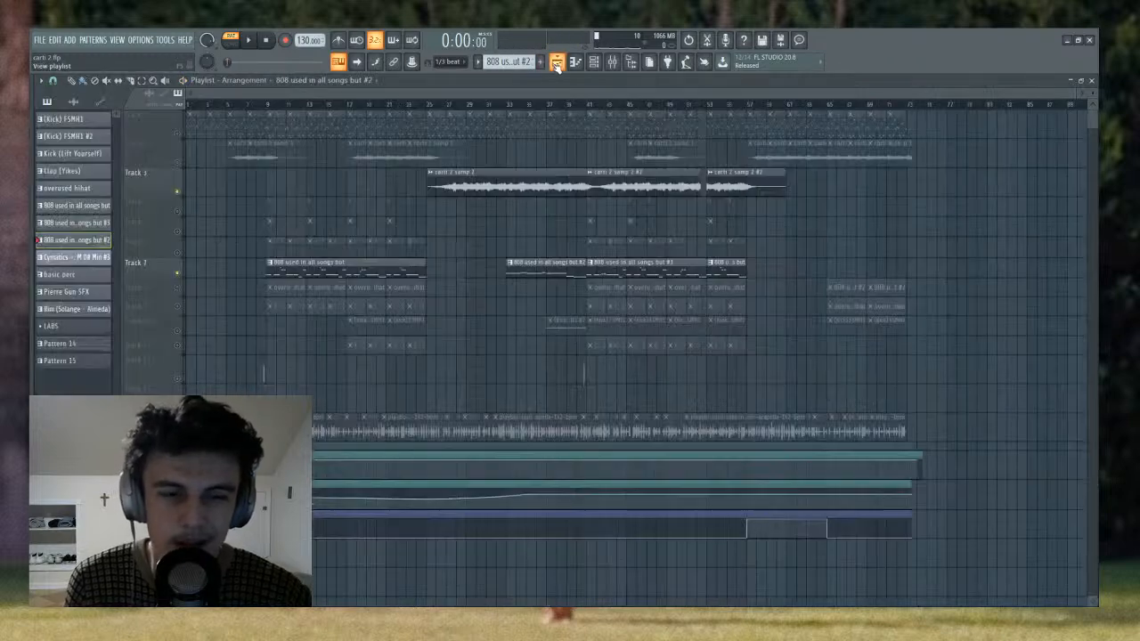
pyautogui.click(588, 107)
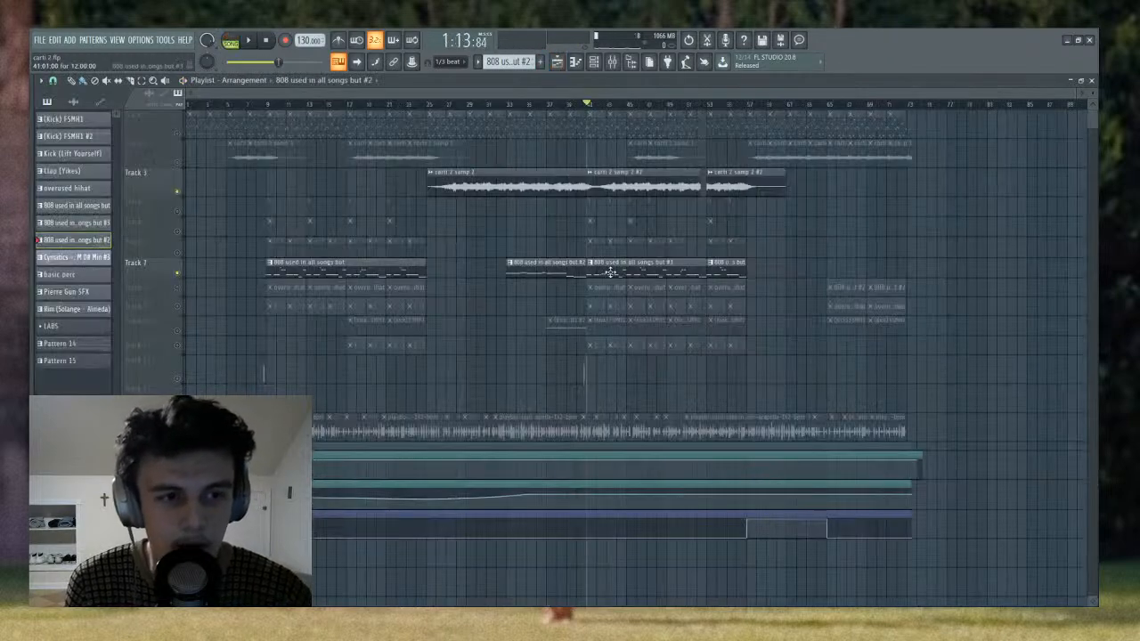
pyautogui.doubleClick(610, 273)
pyautogui.scroll(-2, 378, 109)
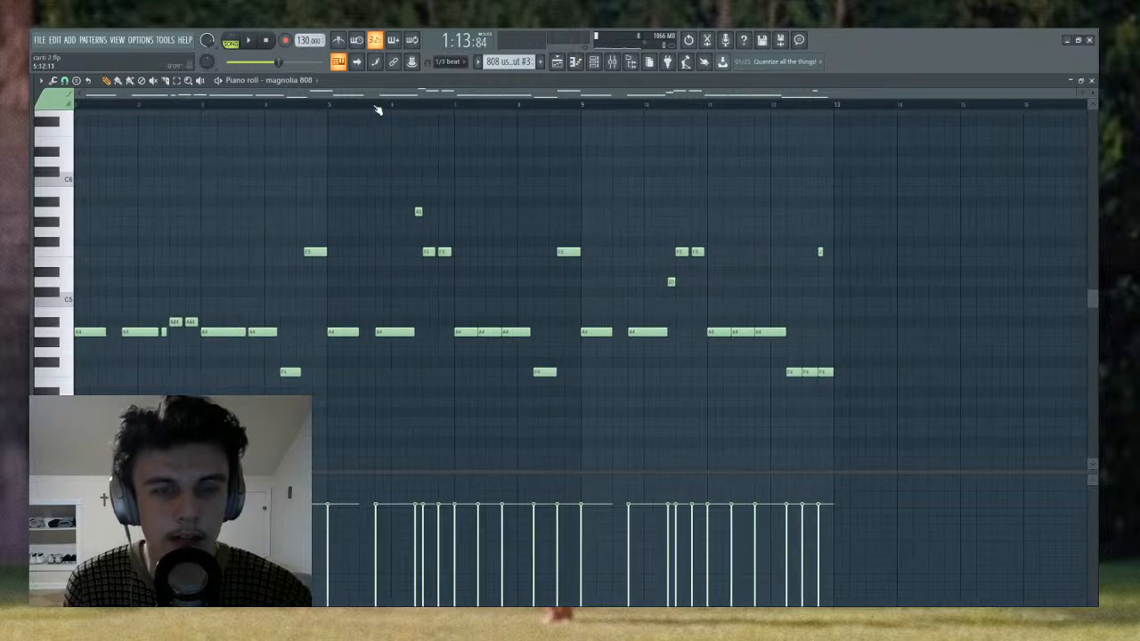
pyautogui.scroll(-1, 362, 156)
pyautogui.press('space')
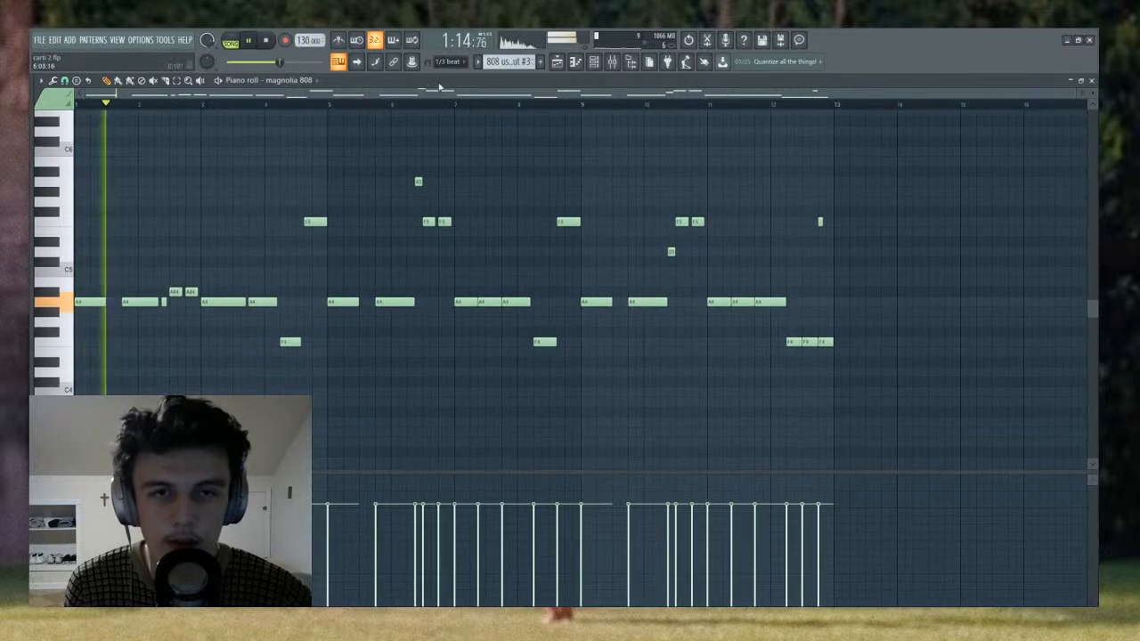
pyautogui.click(230, 41)
pyautogui.click(230, 42)
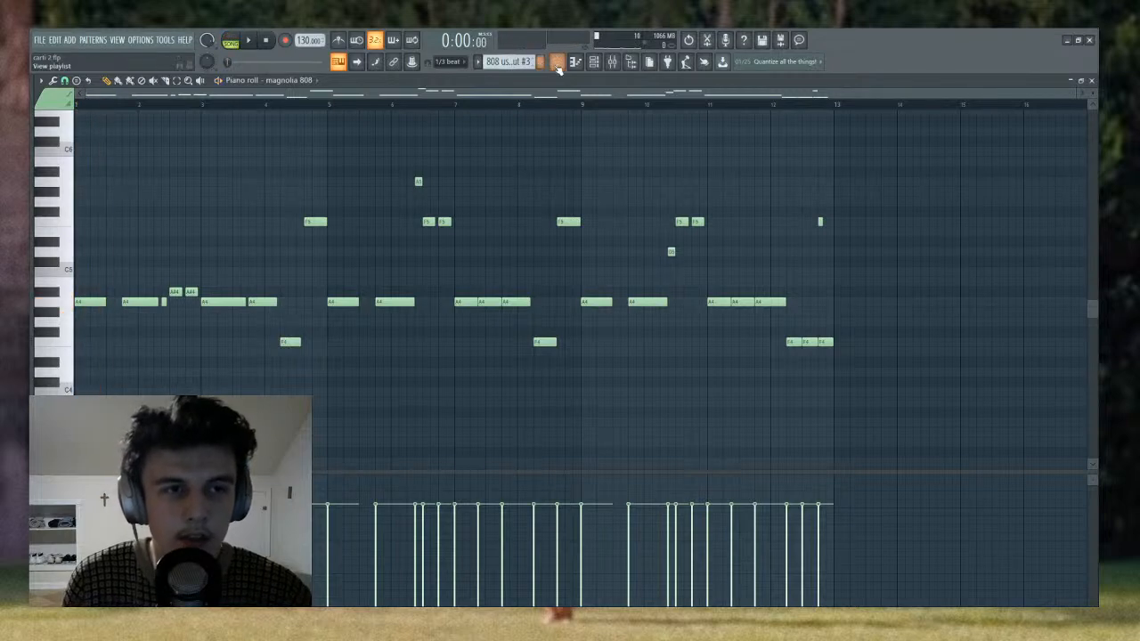
pyautogui.click(557, 61)
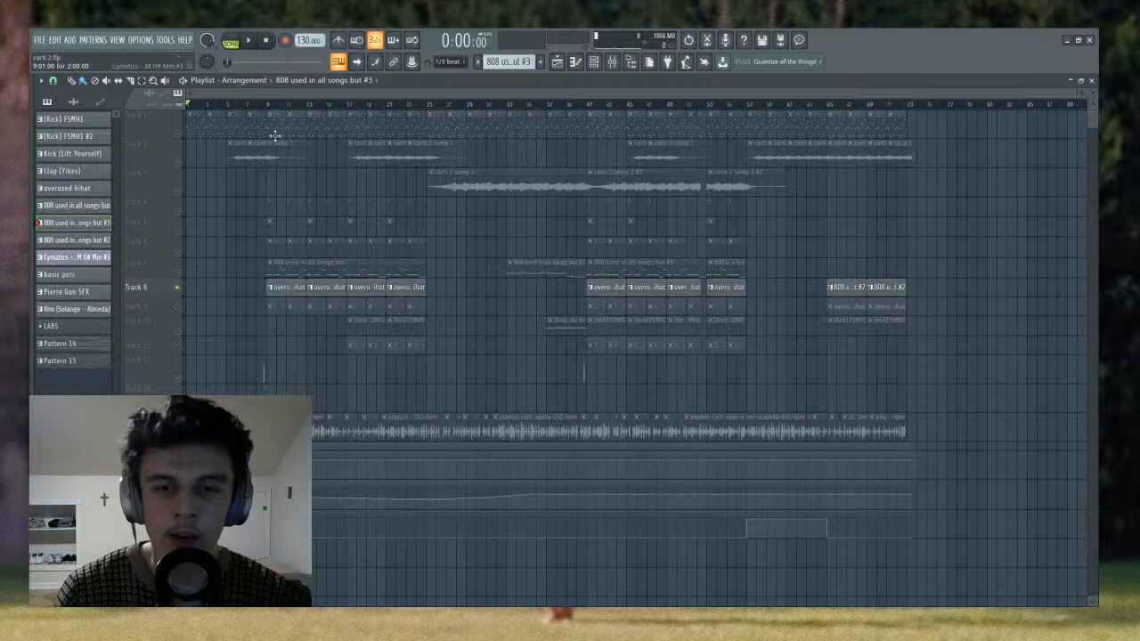
# - Move the playhead to bar 9, select the basic perc pattern in the channel rack, and play it in pattern mode
pyautogui.click(267, 105)
pyautogui.click(593, 62)
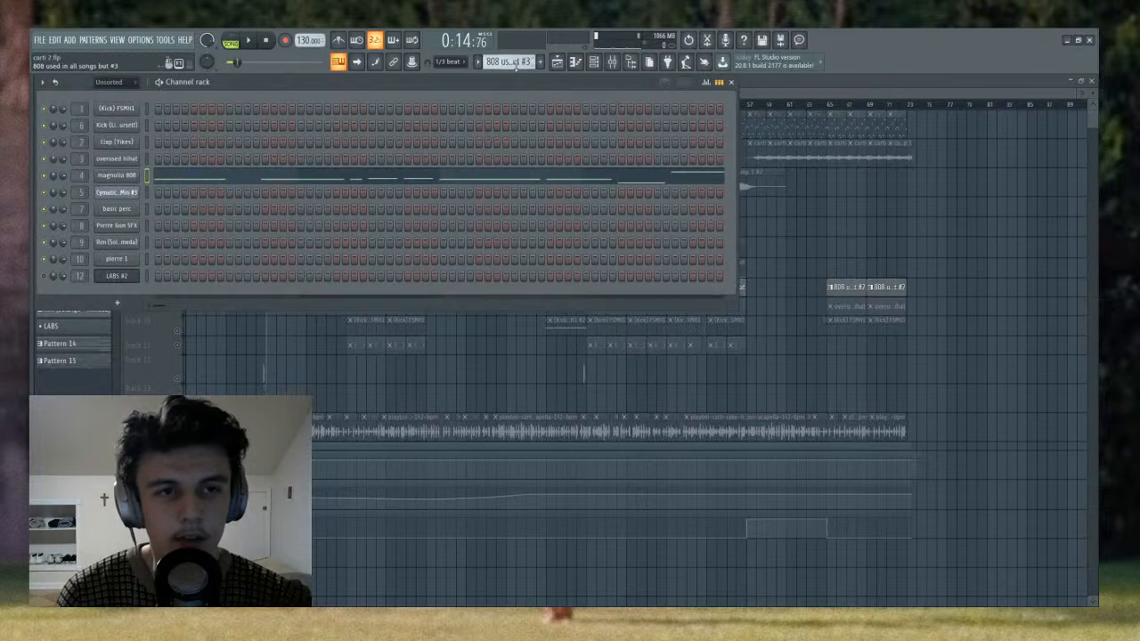
pyautogui.scroll(-1, 515, 65)
pyautogui.scroll(-1, 515, 65)
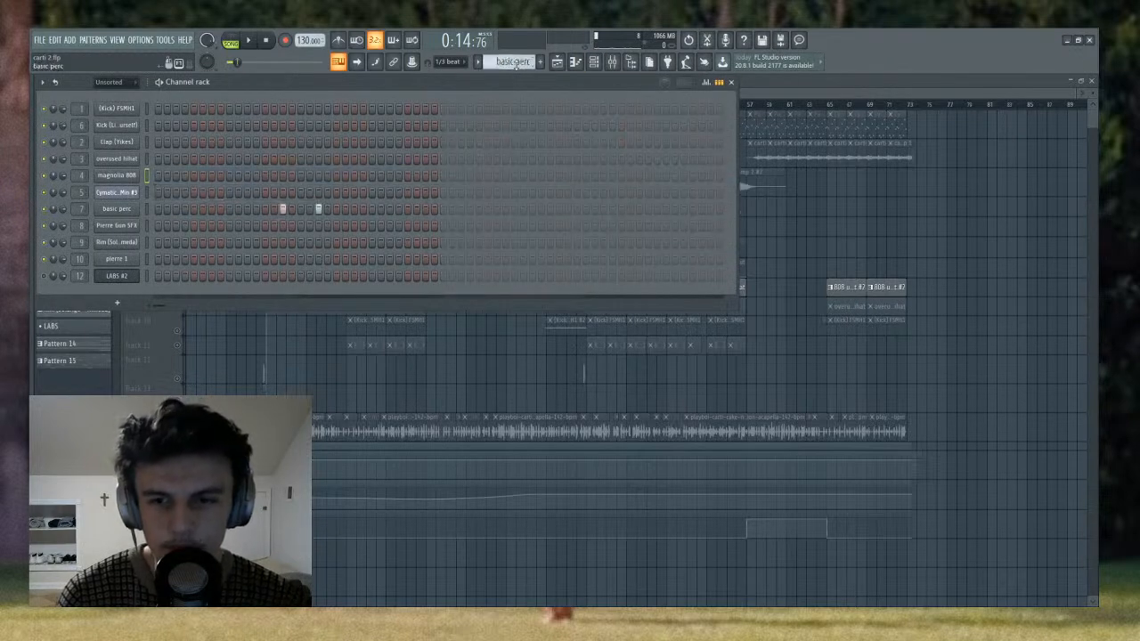
pyautogui.click(231, 42)
pyautogui.press('space')
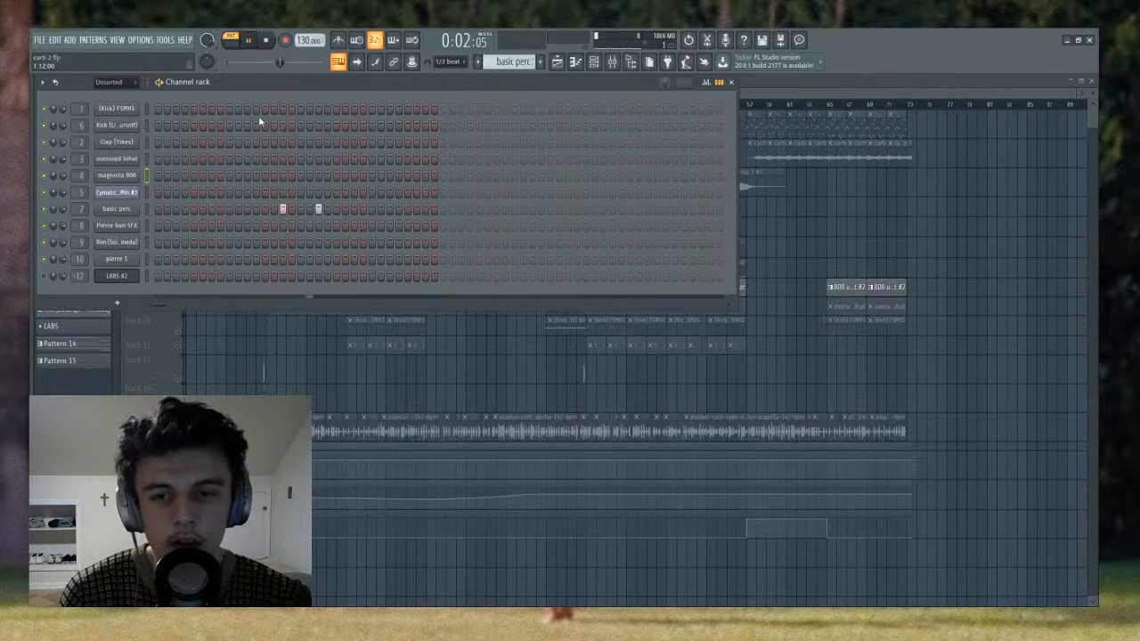
pyautogui.press('space')
# - Switch to the Pierre Gun SFX pattern, play it, and close the channel rack
pyautogui.scroll(-1, 498, 61)
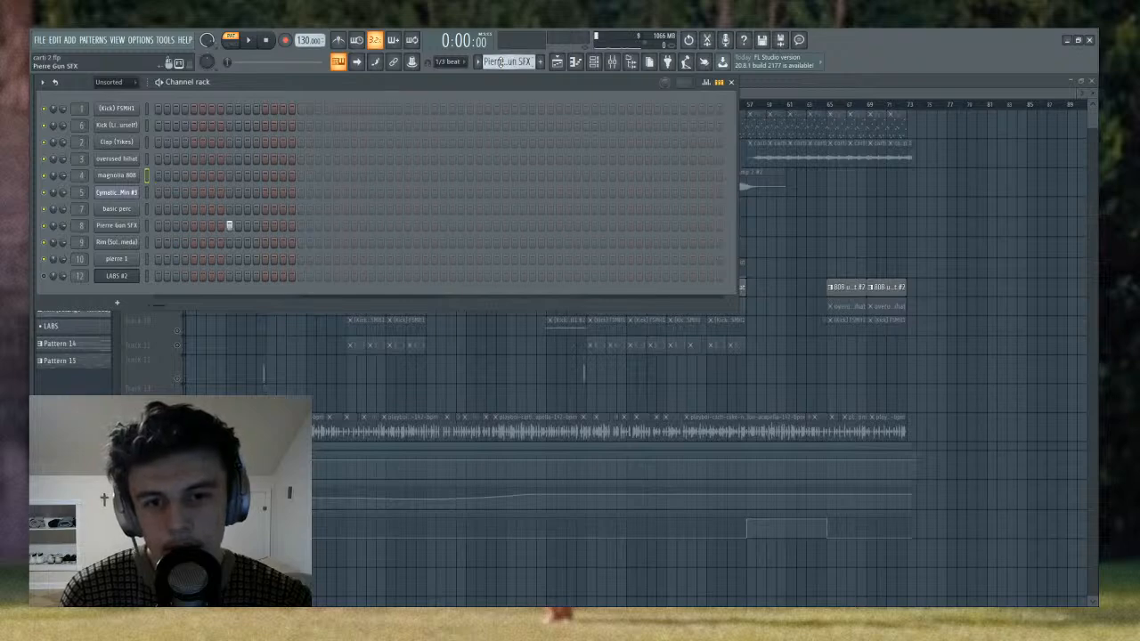
pyautogui.press('space')
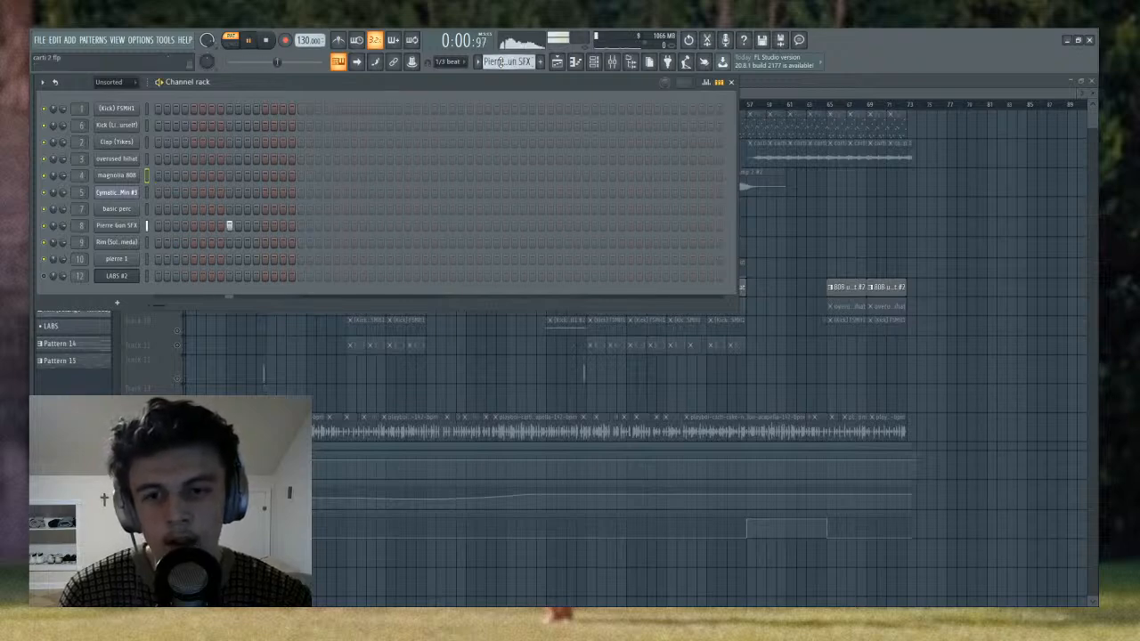
pyautogui.press('F6')
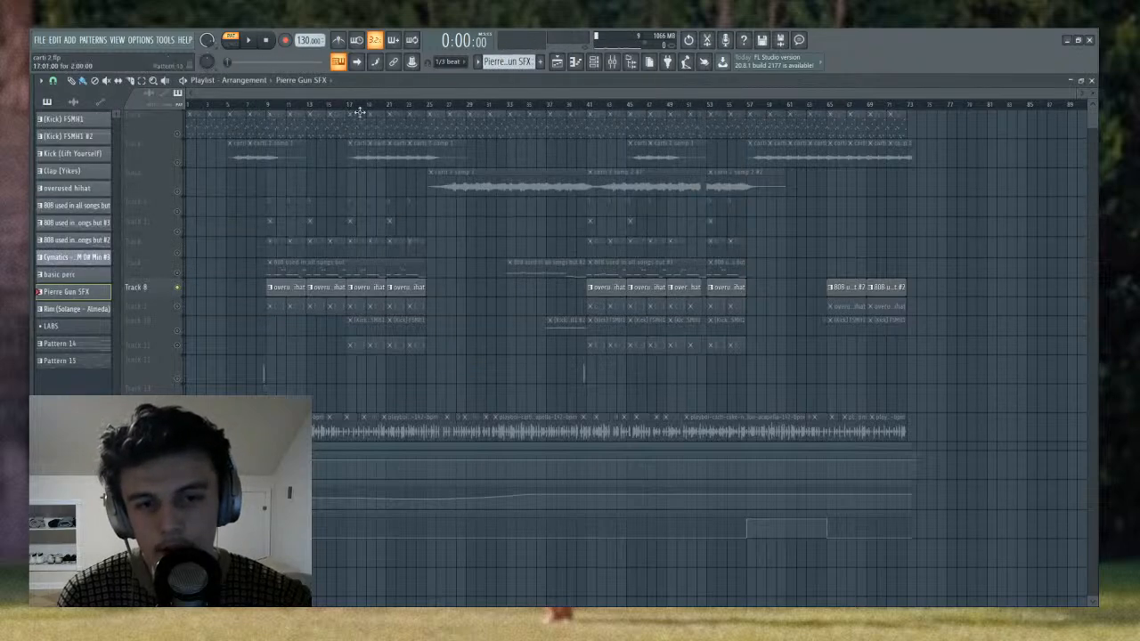
# - Set the song position to bar 9, solo the Pierre Gun SFX clips on Track 5, and play them
pyautogui.click(264, 106)
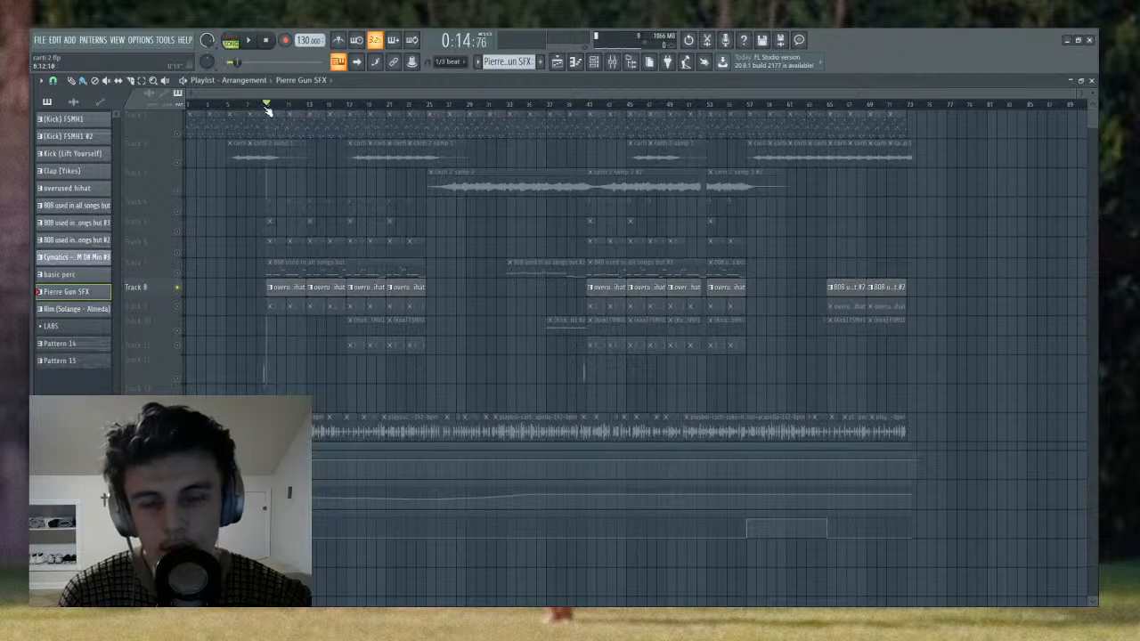
pyautogui.scroll(5, 268, 106)
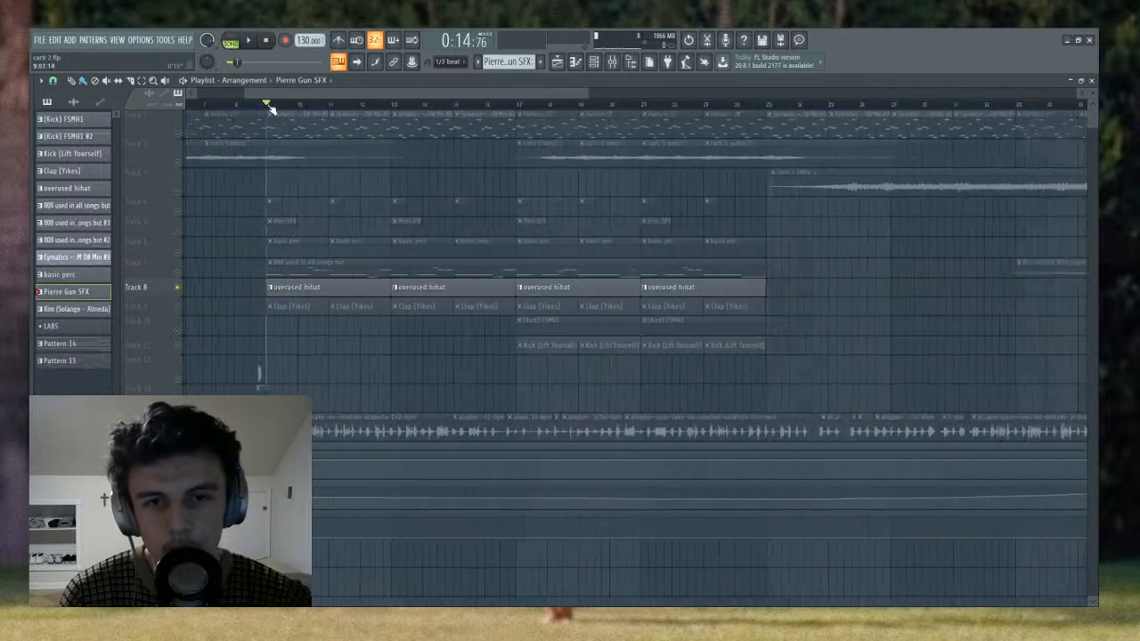
pyautogui.scroll(-4, 268, 106)
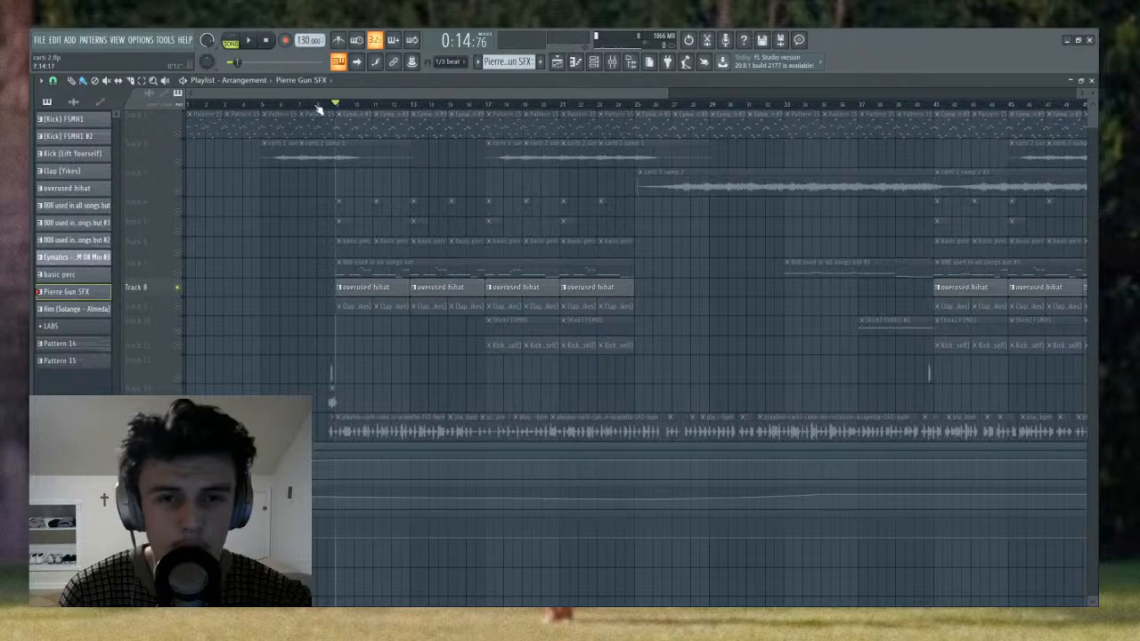
pyautogui.scroll(1, 318, 107)
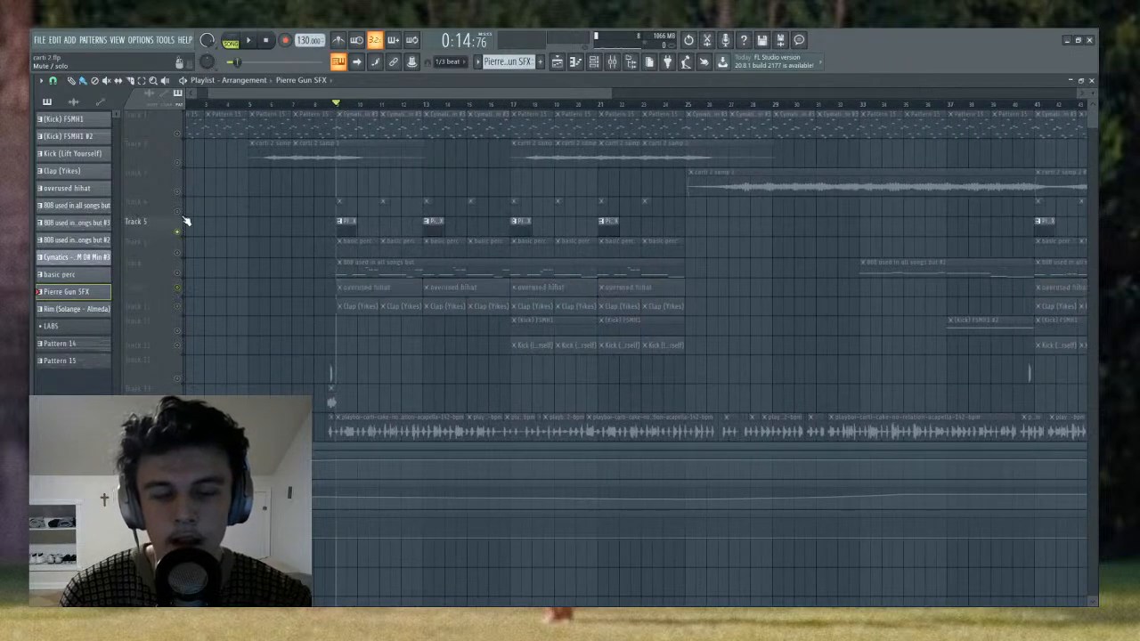
pyautogui.press('space')
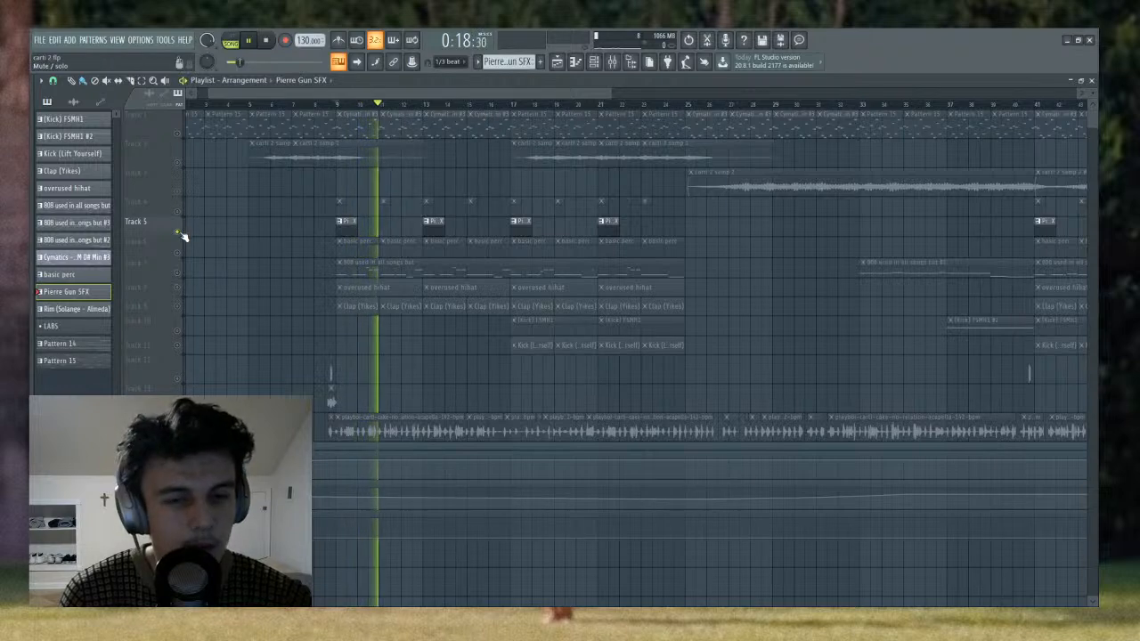
pyautogui.press('space')
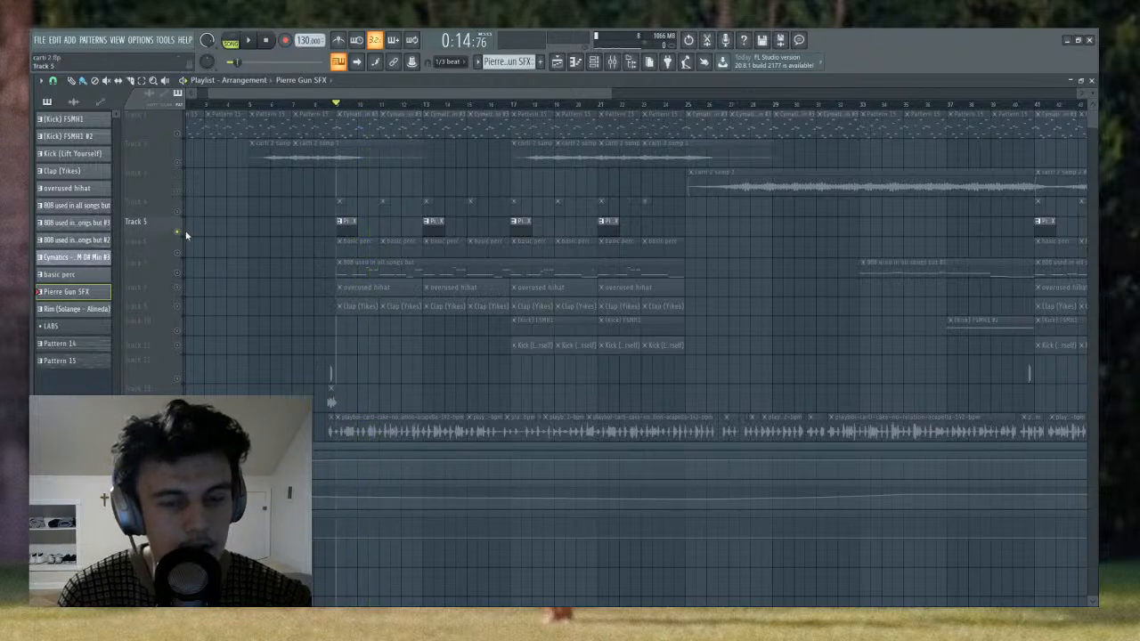
# - Select the Rim (Solange - Almeda) pattern in the channel rack, play it in pattern mode, and return to the playlist
pyautogui.click(594, 62)
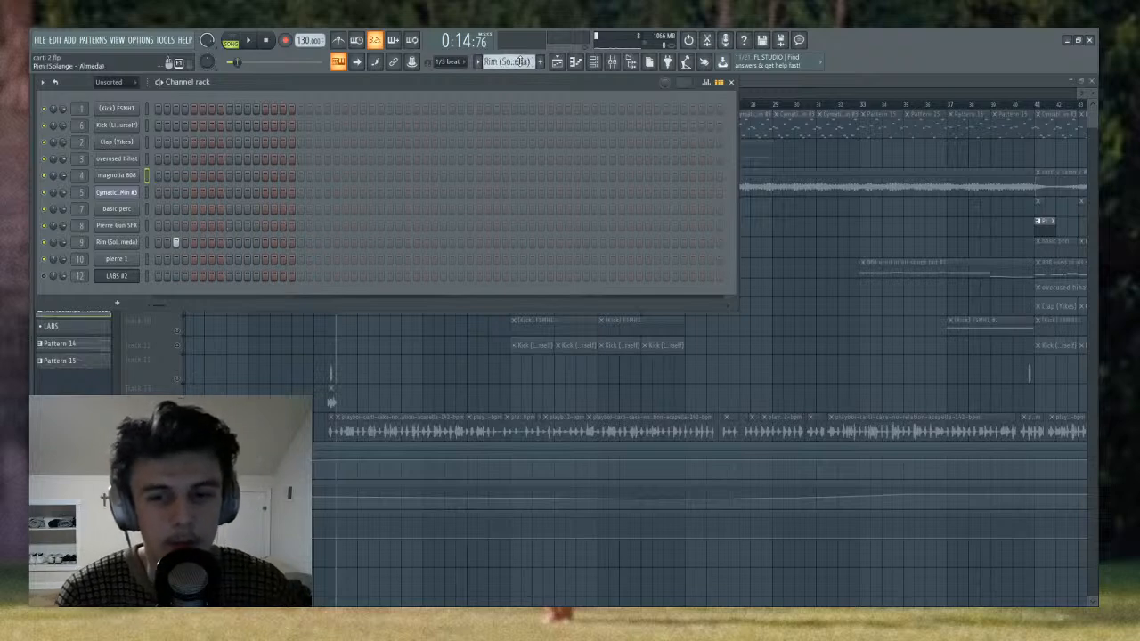
pyautogui.press('space')
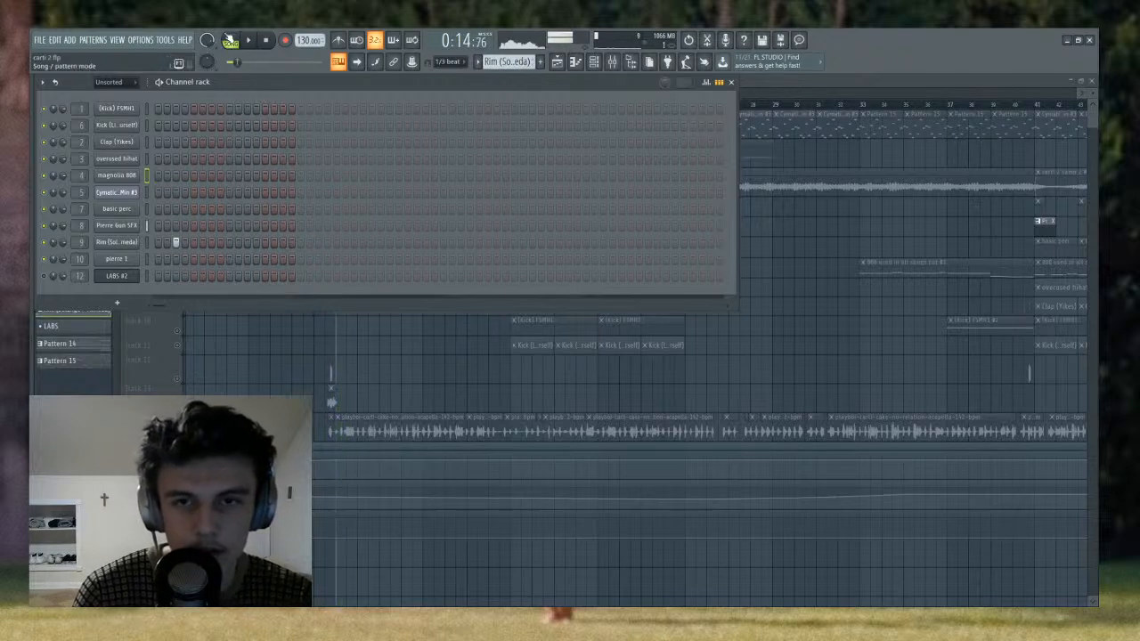
pyautogui.click(230, 41)
pyautogui.press('space')
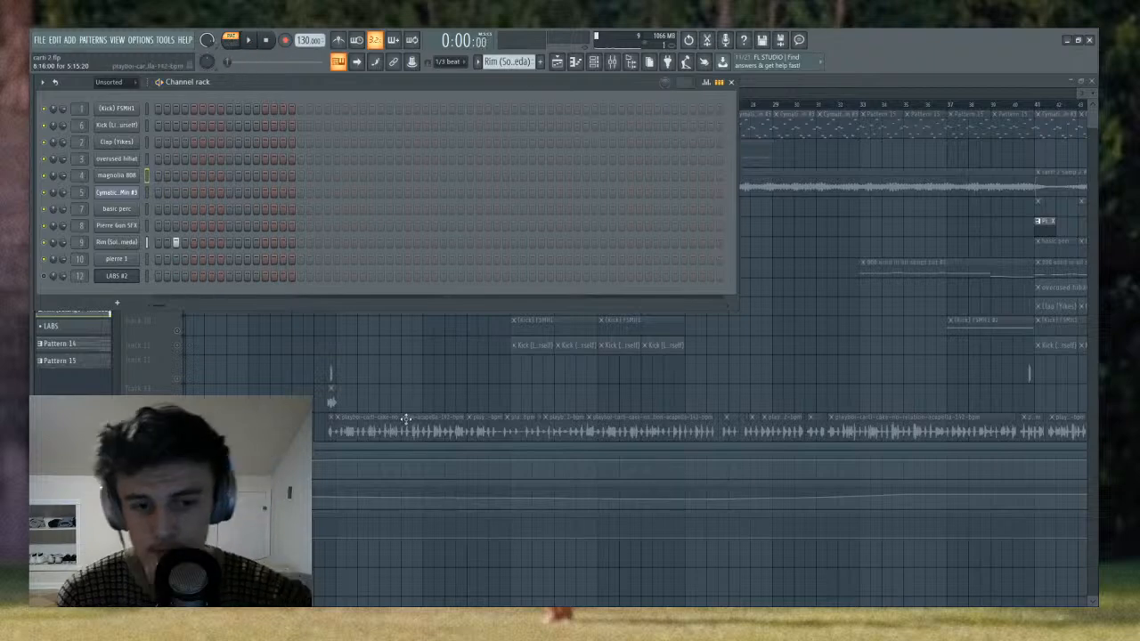
pyautogui.click(404, 415)
# - Set the song position to bar 9, mute Track 5, and unmute the rim clips on Track 4 and the basic perc clips on Track 6
pyautogui.click(340, 104)
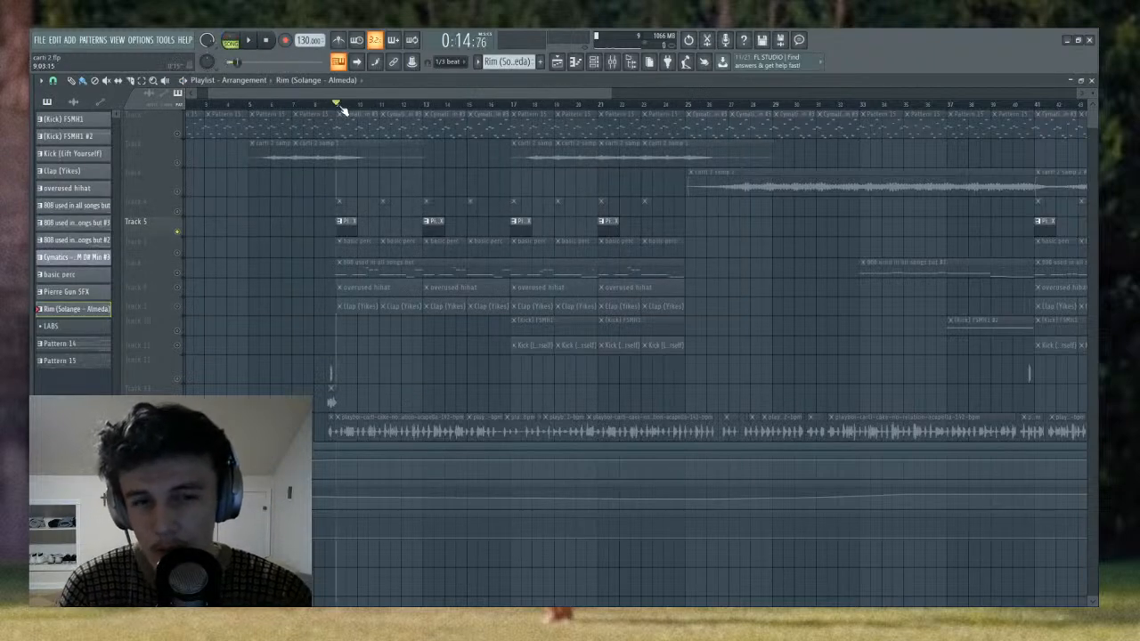
pyautogui.scroll(4, 340, 104)
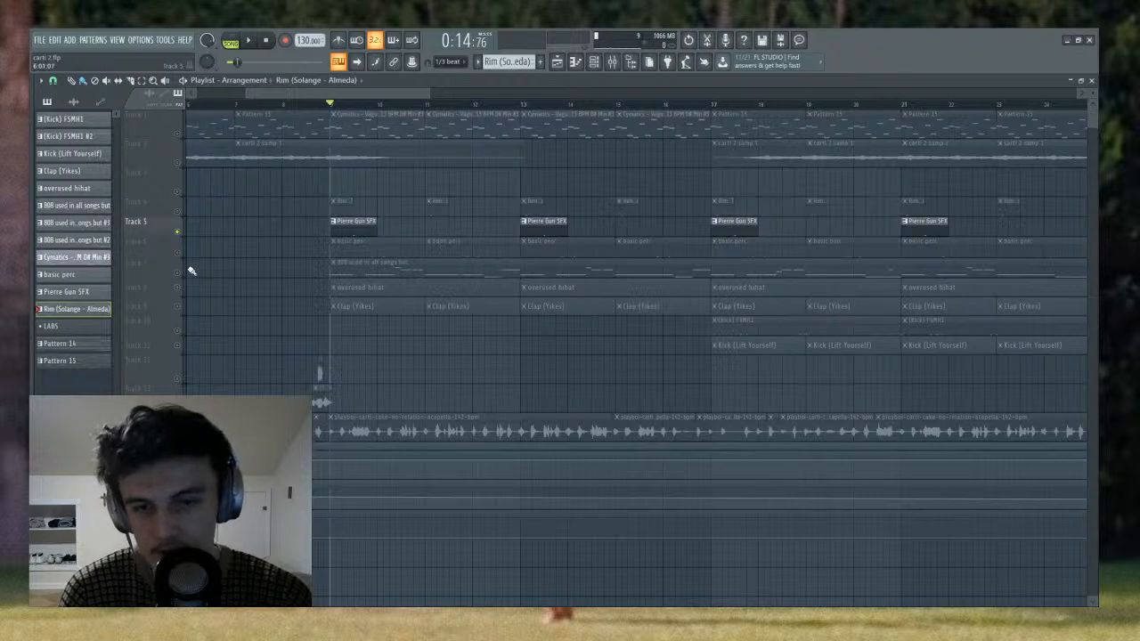
pyautogui.click(179, 253)
pyautogui.click(177, 233)
pyautogui.click(177, 212)
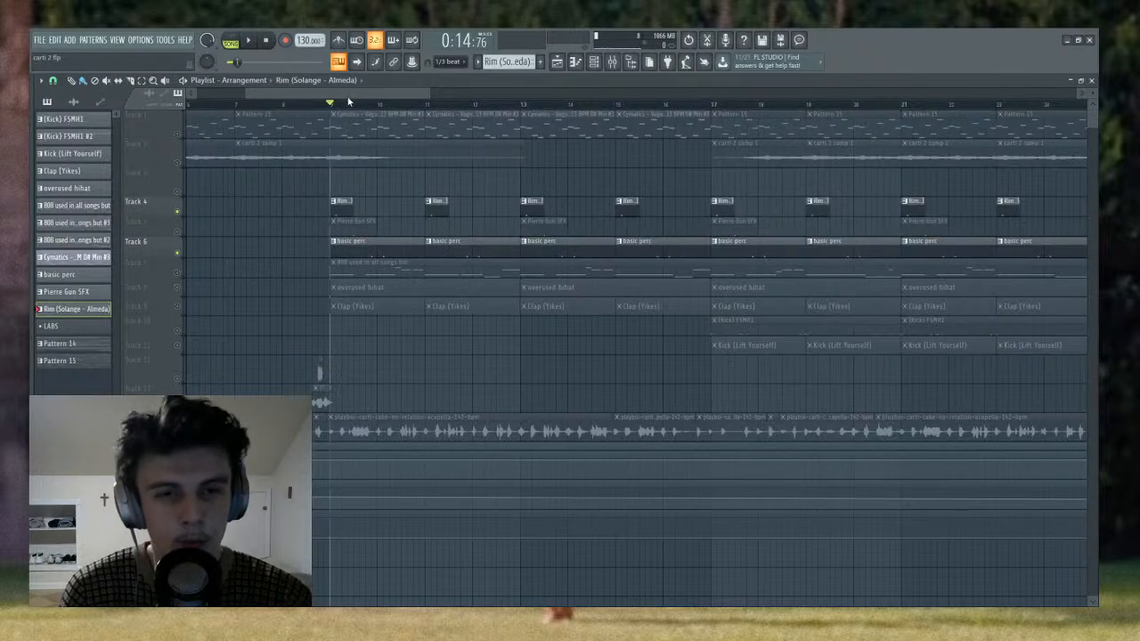
pyautogui.scroll(-2, 347, 107)
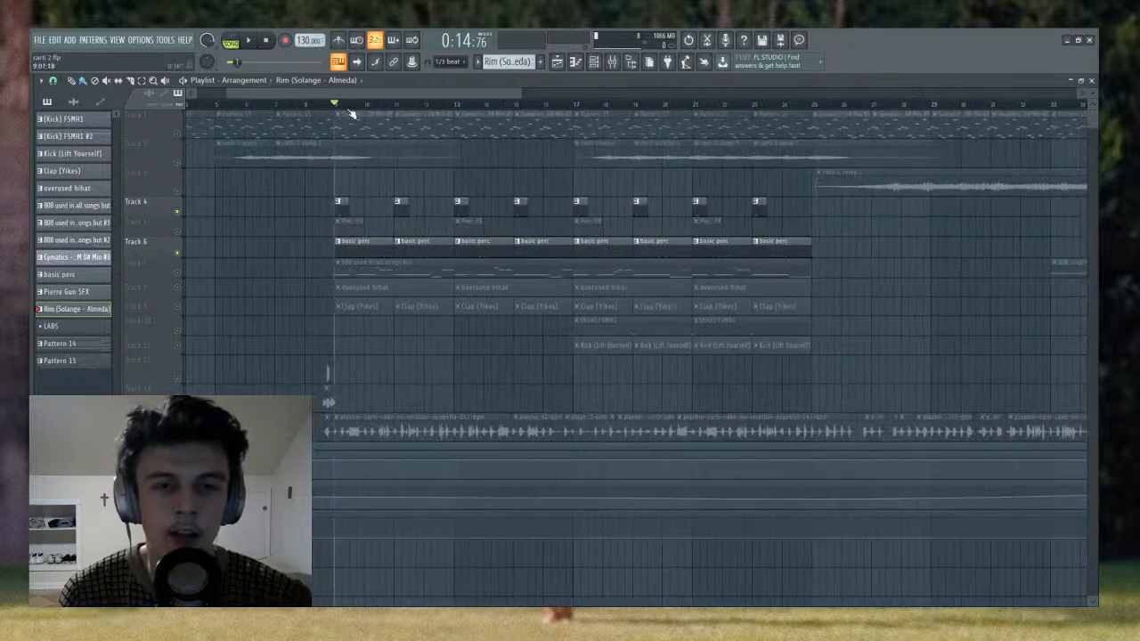
pyautogui.scroll(1, 352, 109)
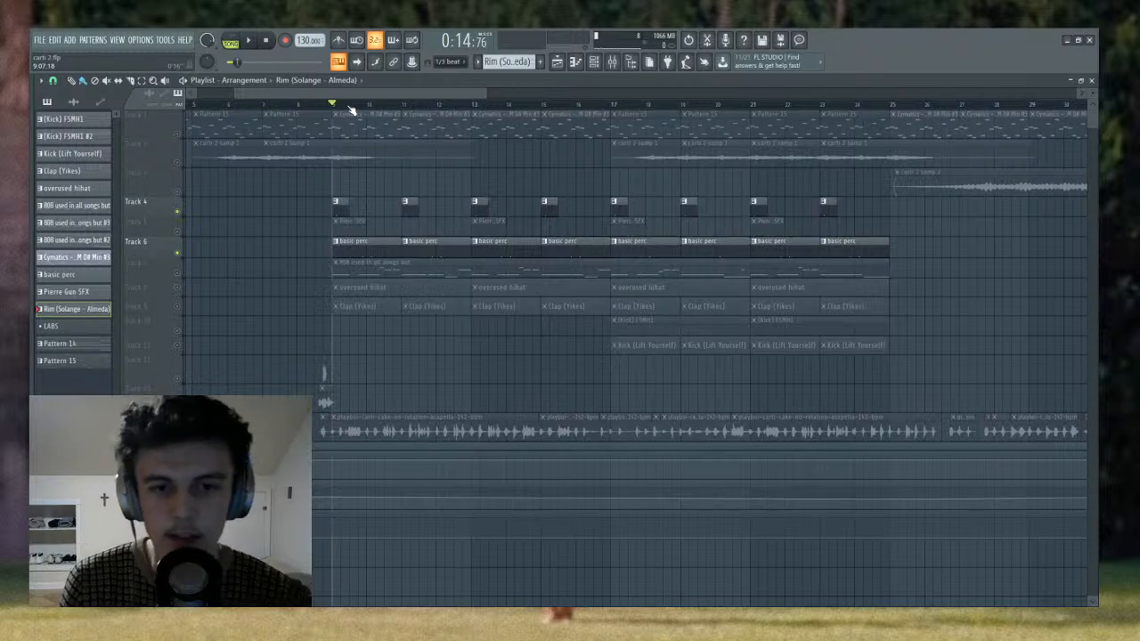
# - Play the rim clips on Track 4 together with the basic perc clips on Track 6 from bar 9
pyautogui.press('space')
pyautogui.scroll(2, 357, 109)
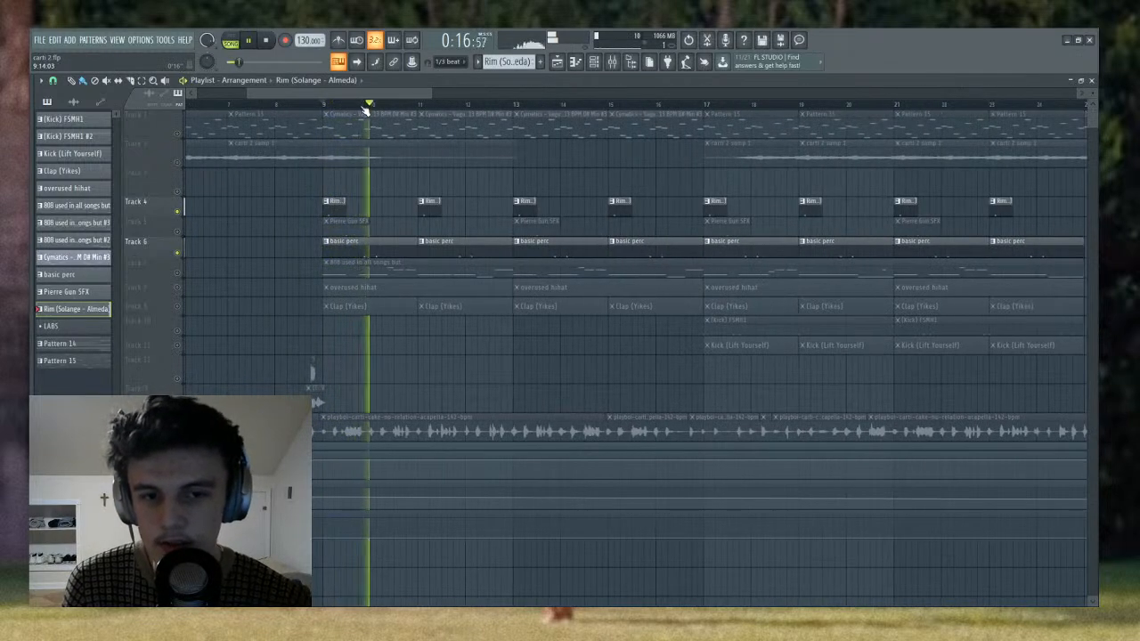
pyautogui.press('space')
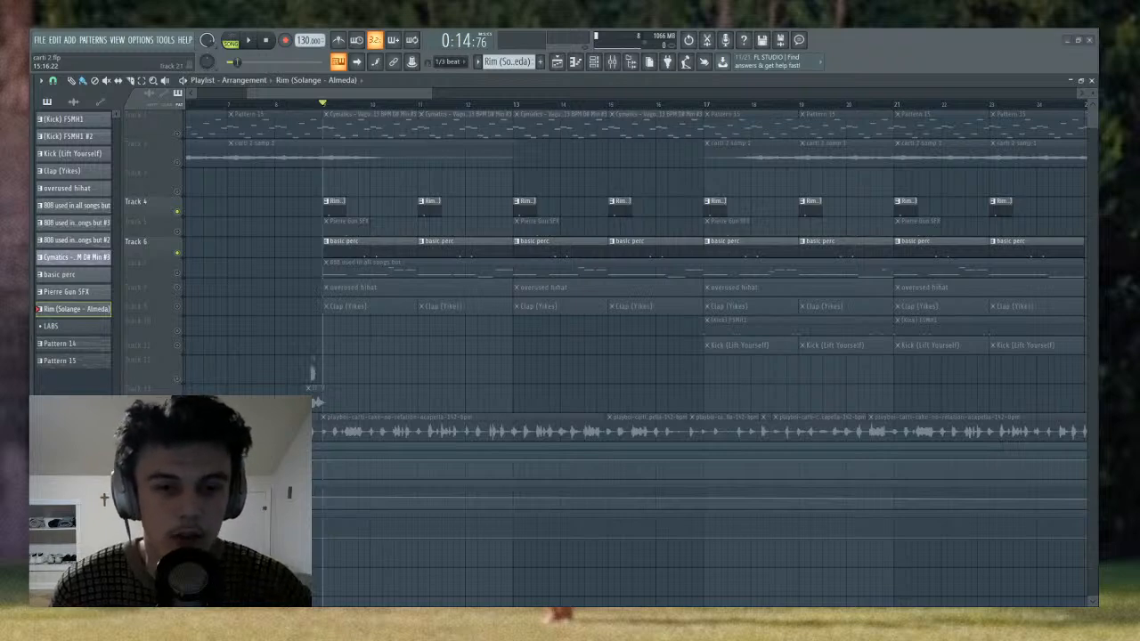
pyautogui.press('space')
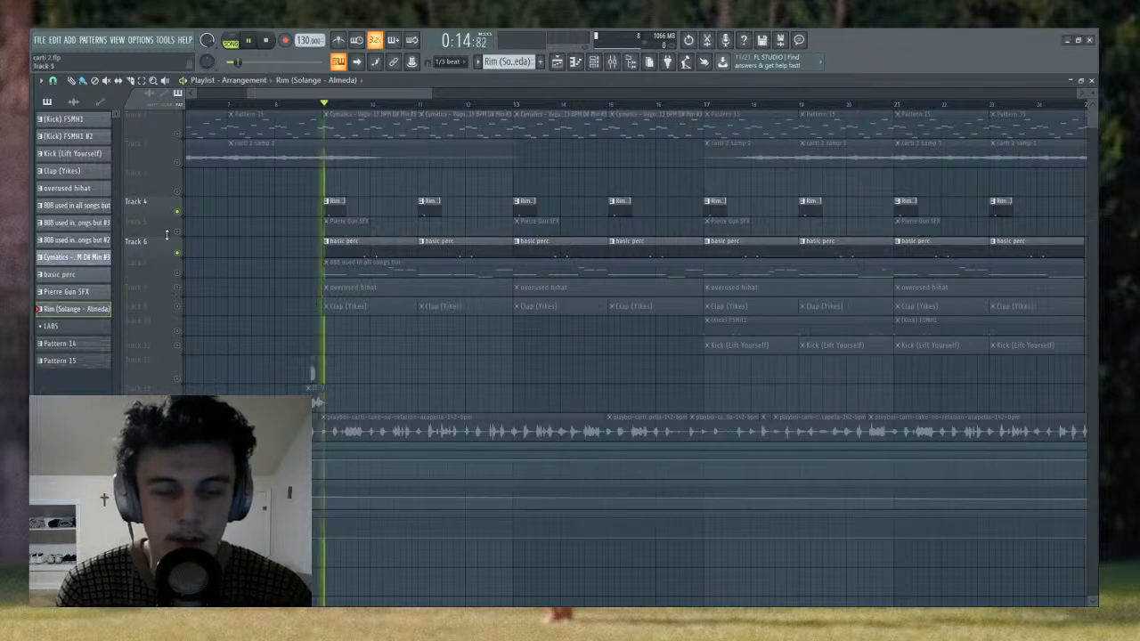
# - Unmute the overused hihat clips on Track 8 and the Clap (Yikes) clips on Track 9, and play from bar 9
pyautogui.click(177, 287)
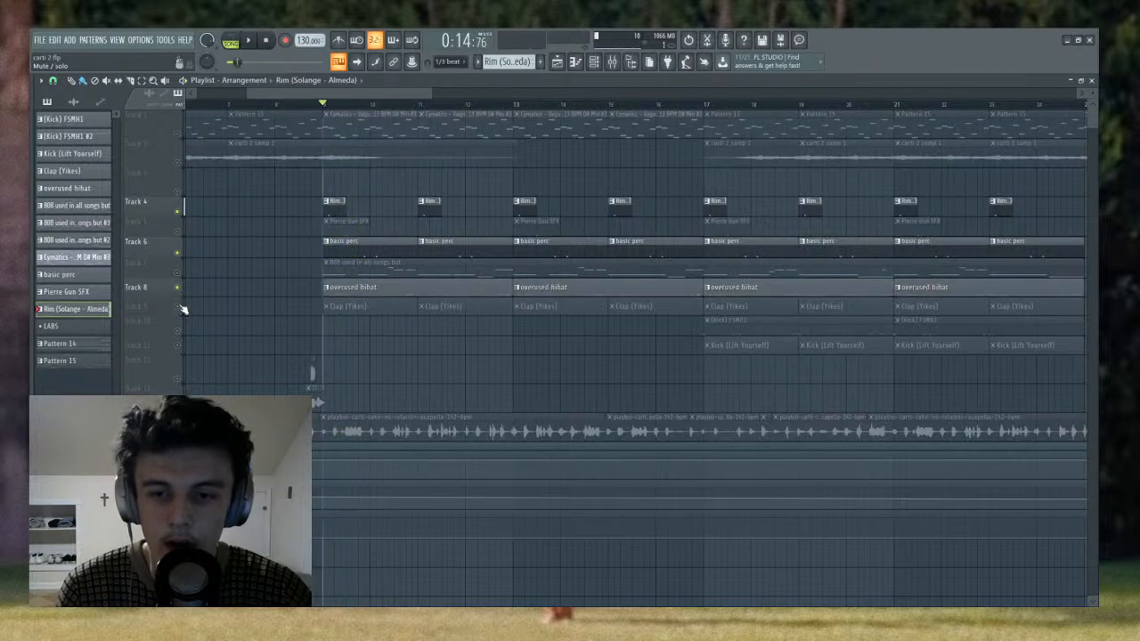
pyautogui.click(178, 307)
pyautogui.press('space')
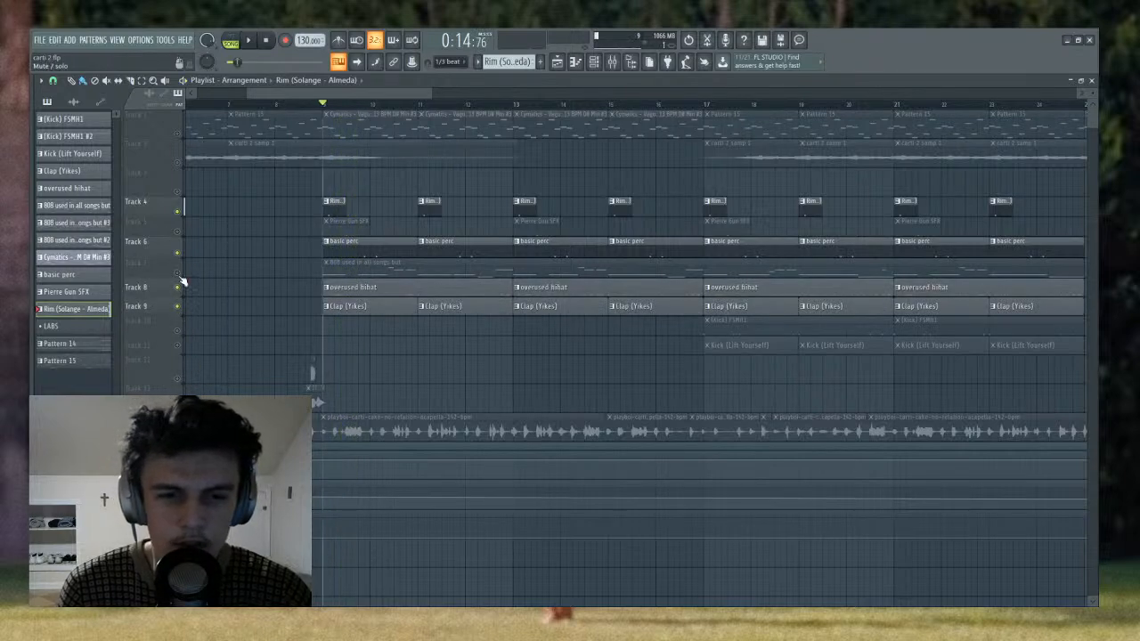
pyautogui.press('space')
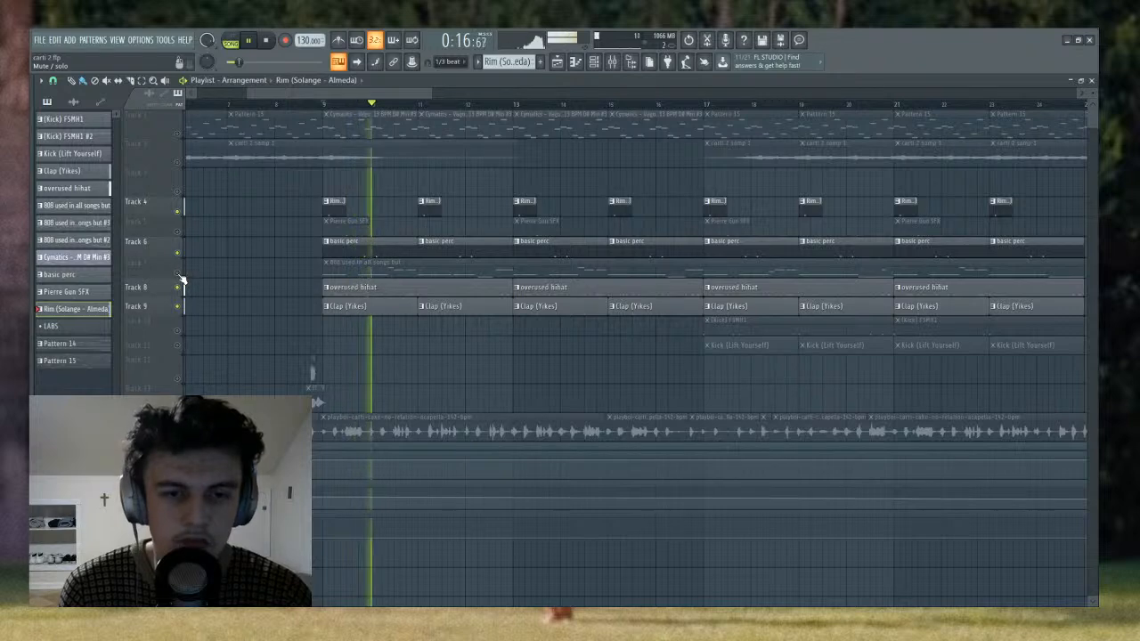
pyautogui.scroll(-2, 525, 105)
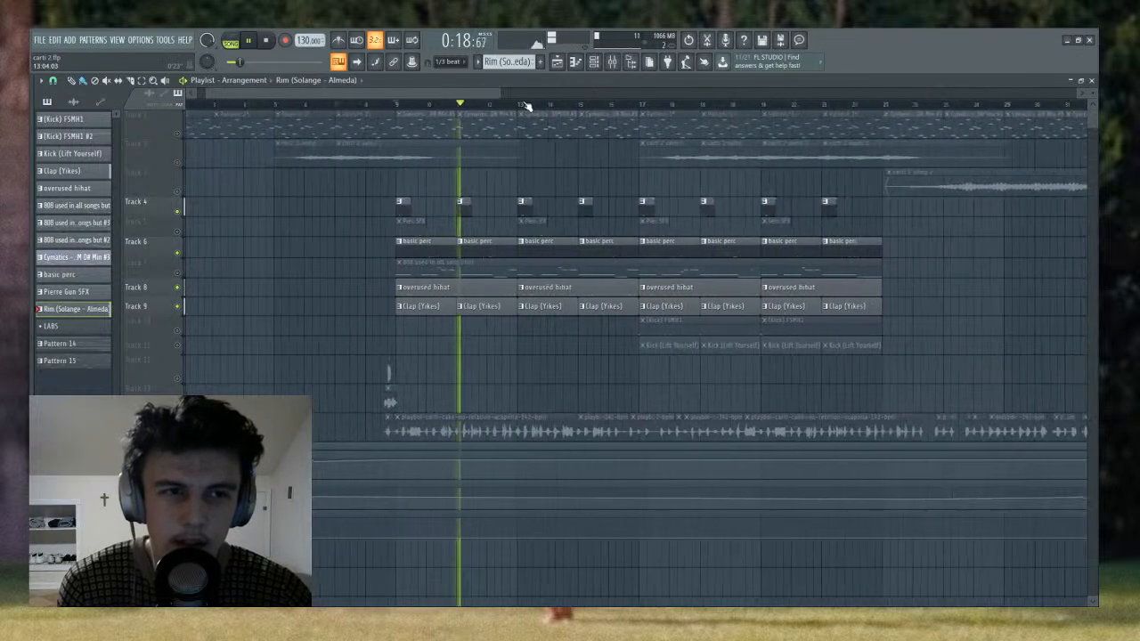
pyautogui.scroll(-1, 527, 107)
# - Open FabFilter Pro-Q 3 on mixer Insert 3 and set its high-cut band's slope to Brickwall
pyautogui.press('F9')
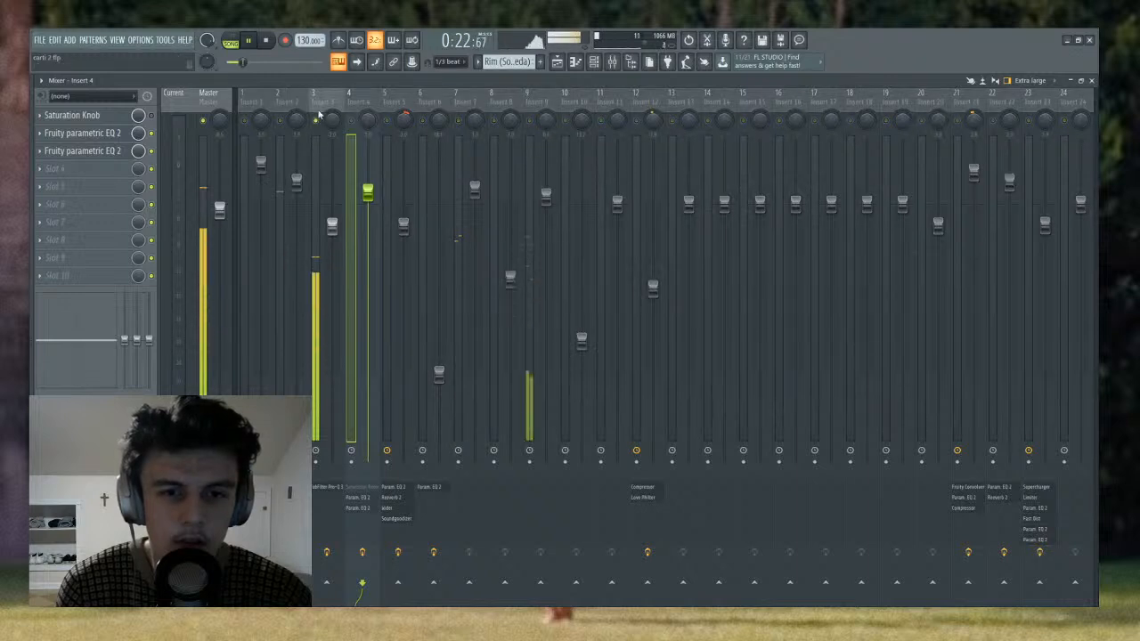
pyautogui.press('space')
pyautogui.click(316, 113)
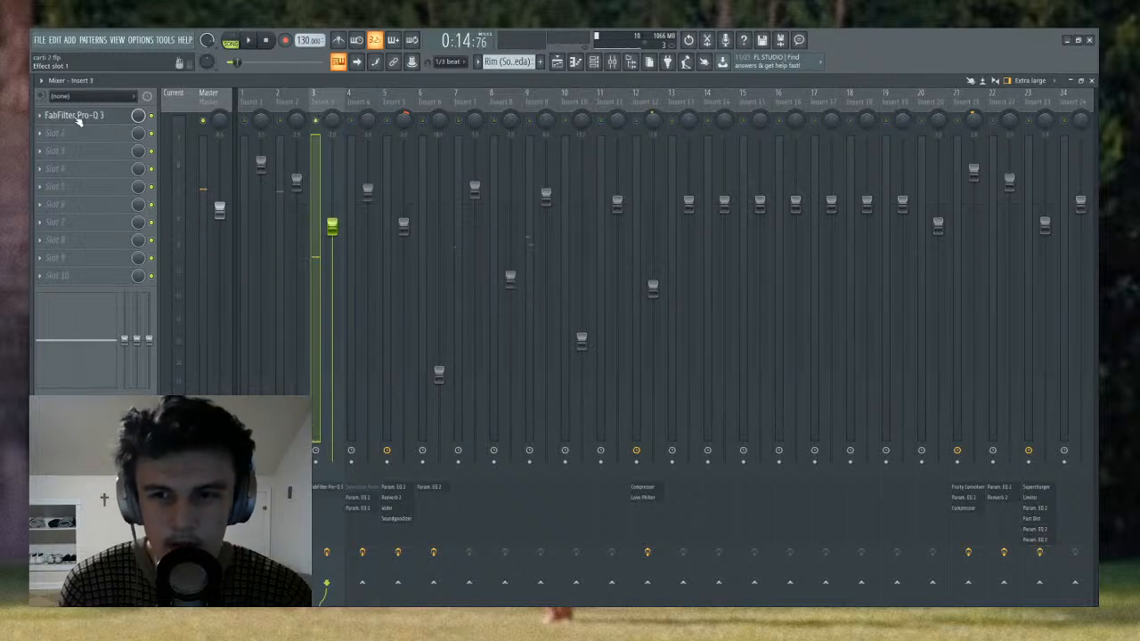
pyautogui.click(78, 116)
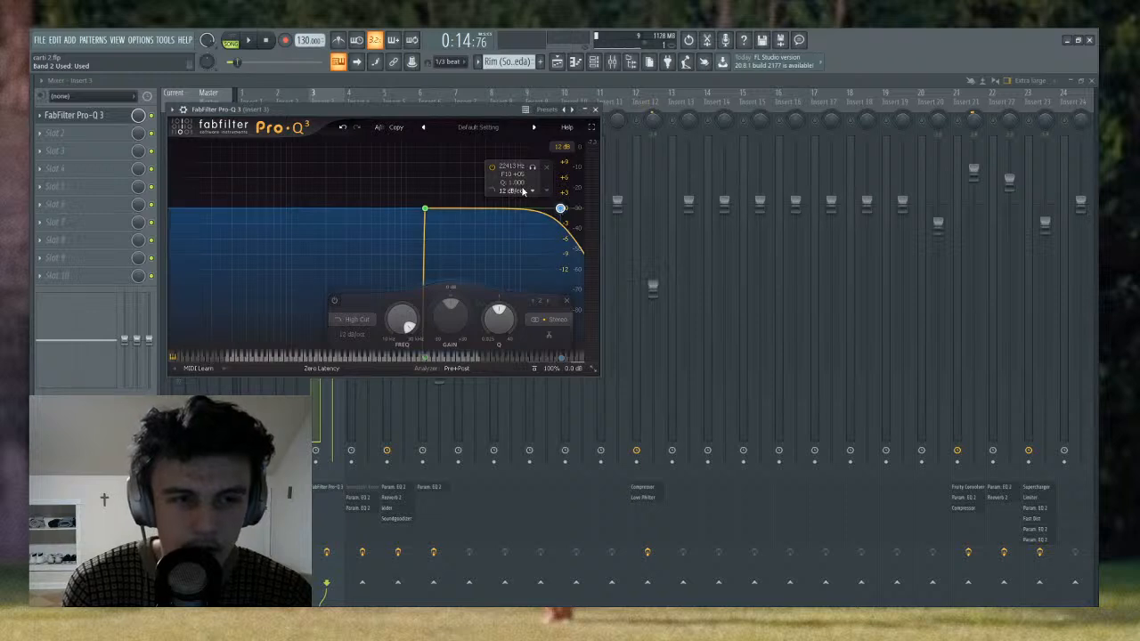
pyautogui.scroll(-1, 559, 208)
pyautogui.scroll(9, 559, 208)
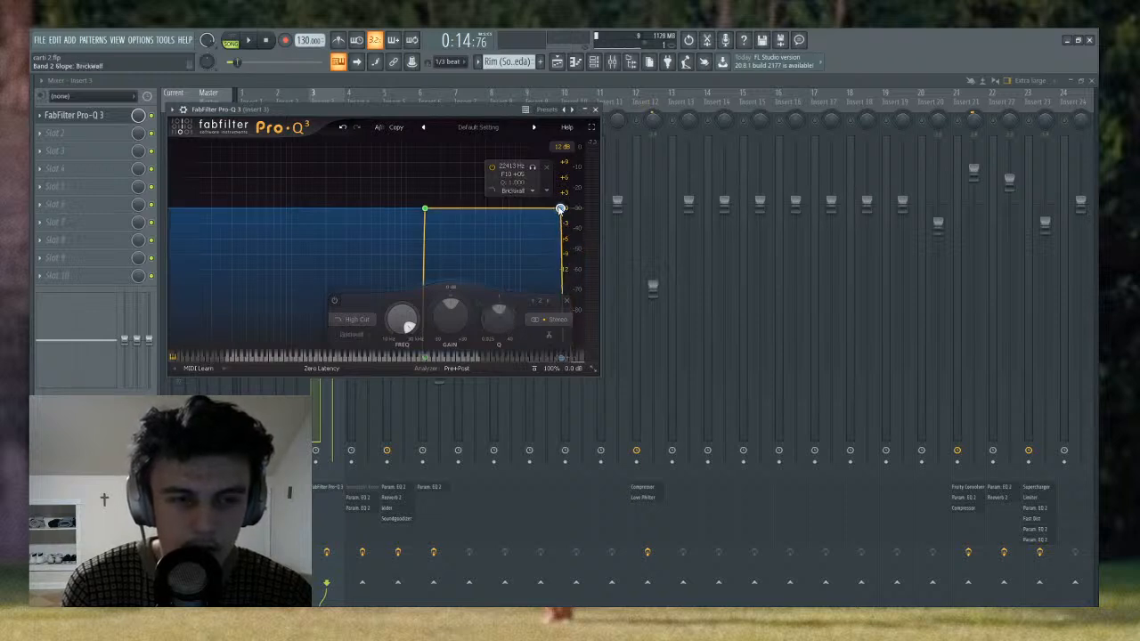
# - Nudge the high-cut band's frequency slightly lower during playback, close the EQ, and return to the playlist
pyautogui.press('space')
pyautogui.moveTo(560, 210)
pyautogui.mouseDown()
pyautogui.moveTo(538, 209)
pyautogui.moveTo(558, 209)
pyautogui.mouseUp()
pyautogui.press('space')
pyautogui.click(595, 110)
pyautogui.click(560, 63)
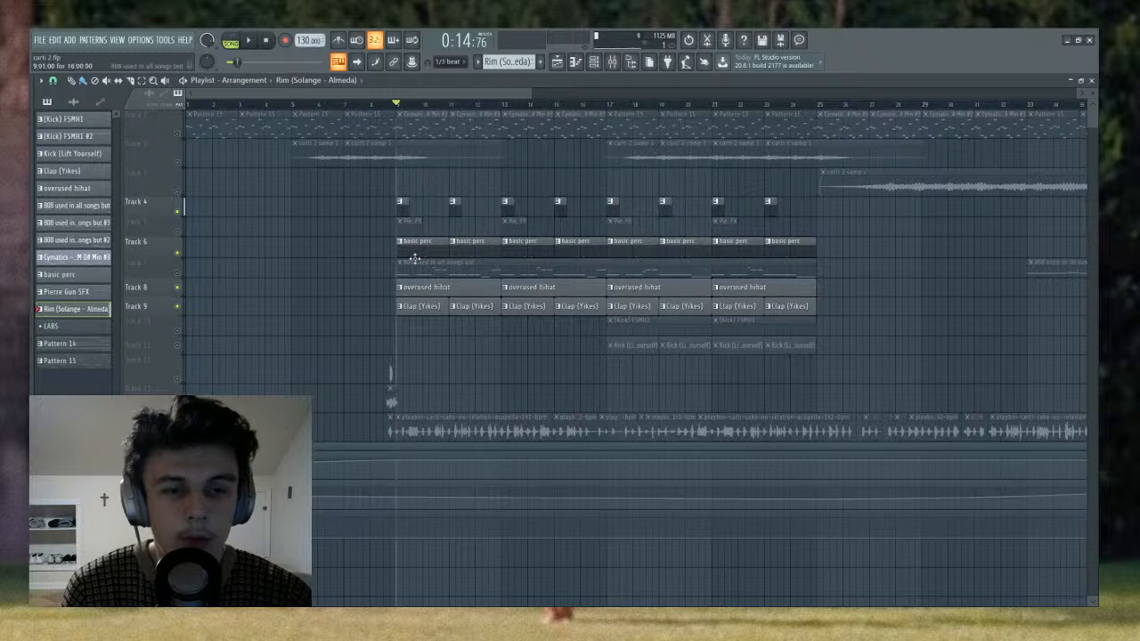
# - Open the Clap (Yikes) pattern, examine its steps in the channel rack, and return to the playlist
pyautogui.doubleClick(438, 304)
pyautogui.click(593, 65)
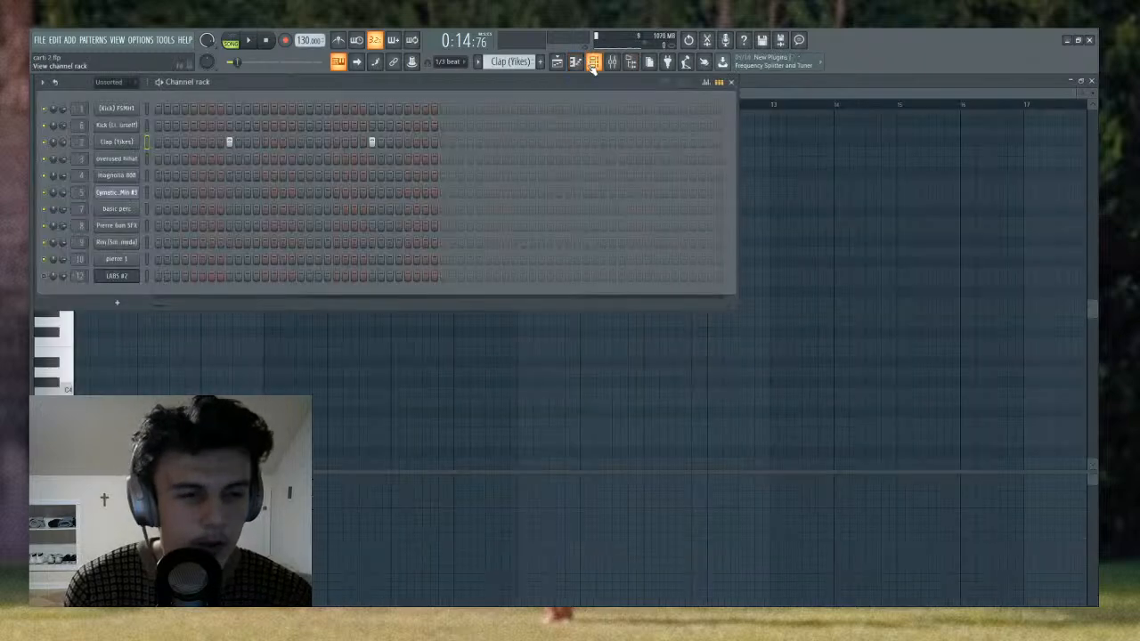
pyautogui.click(592, 68)
pyautogui.click(557, 62)
# - Open the overused hihat pattern with its channel rack steps and sampler settings, and play it in pattern mode
pyautogui.doubleClick(463, 291)
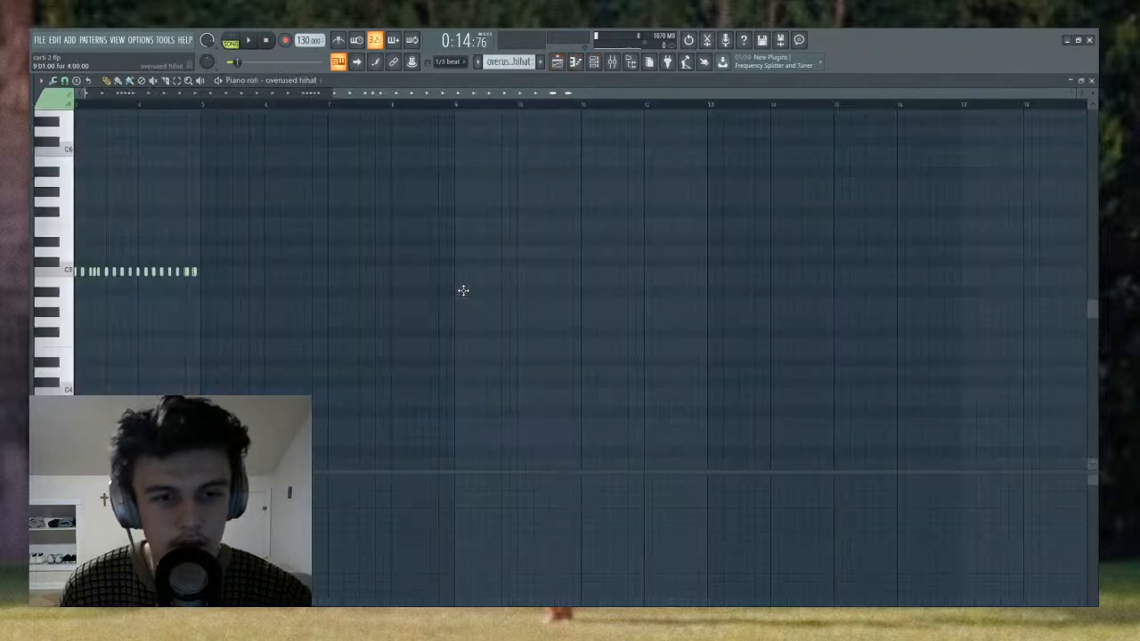
pyautogui.click(593, 61)
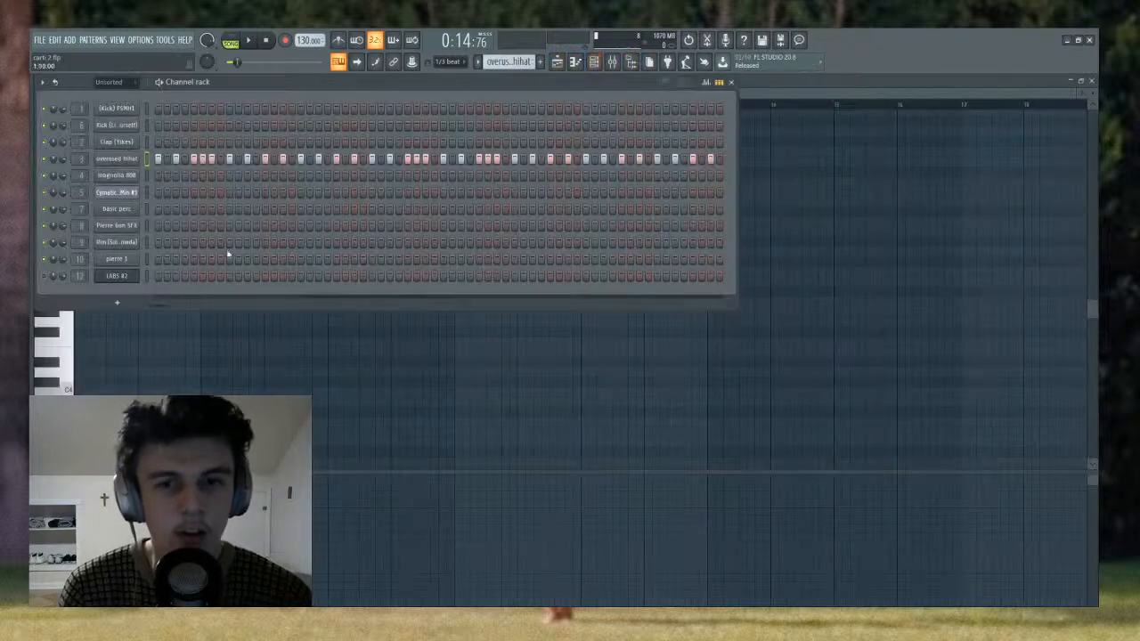
pyautogui.click(112, 158)
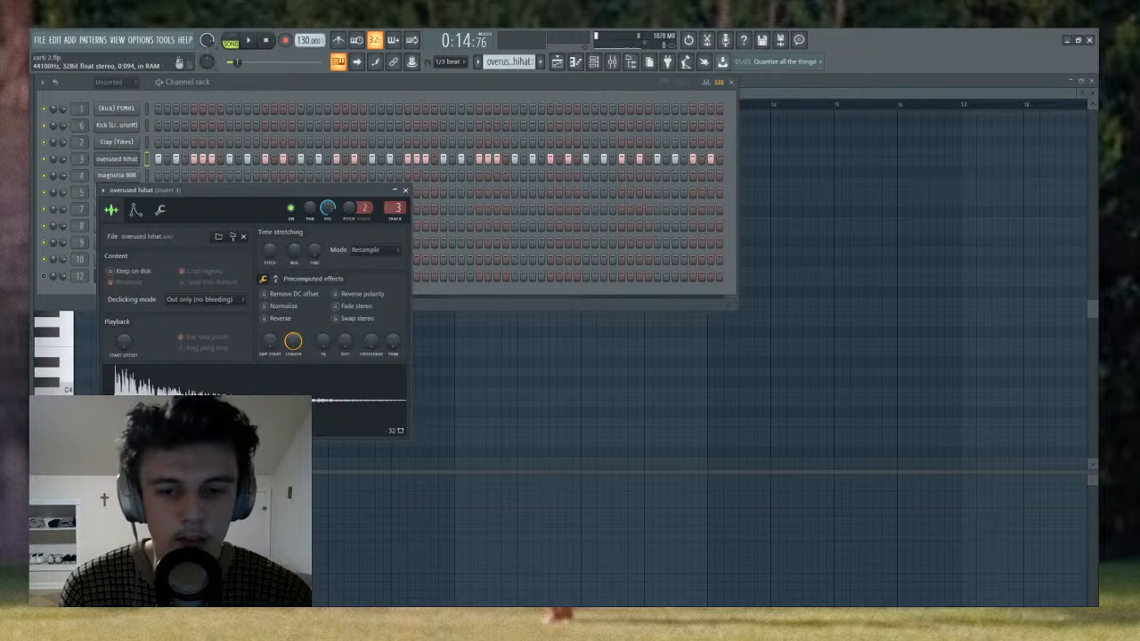
pyautogui.press('l')
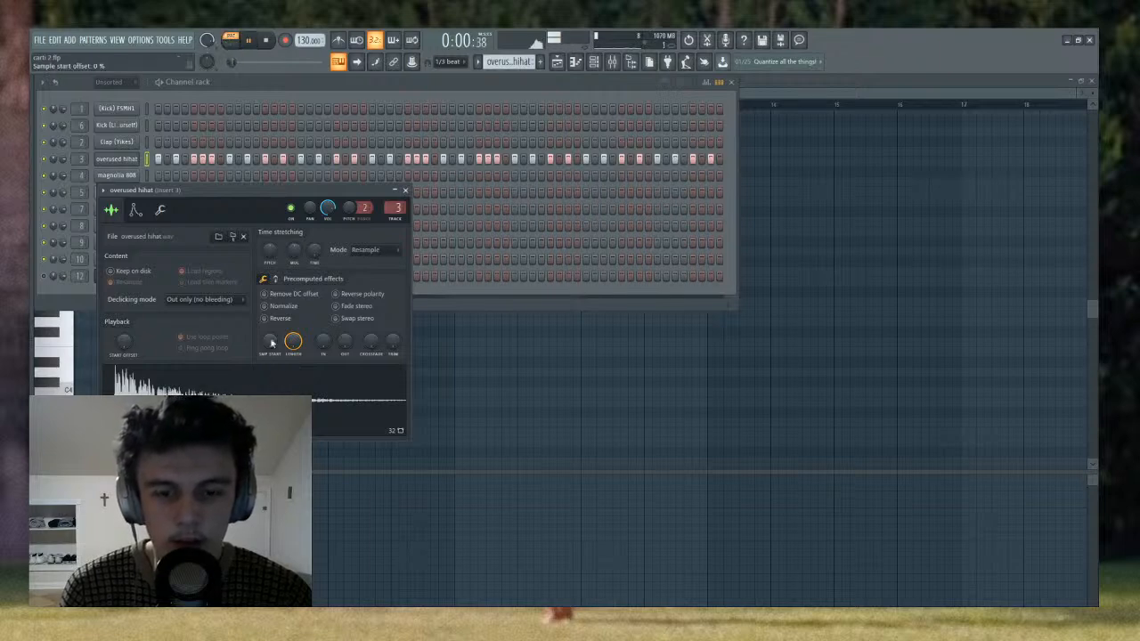
# - Set the overused hihat's sample start offset to 3% and play the pattern to hear it
pyautogui.press('space')
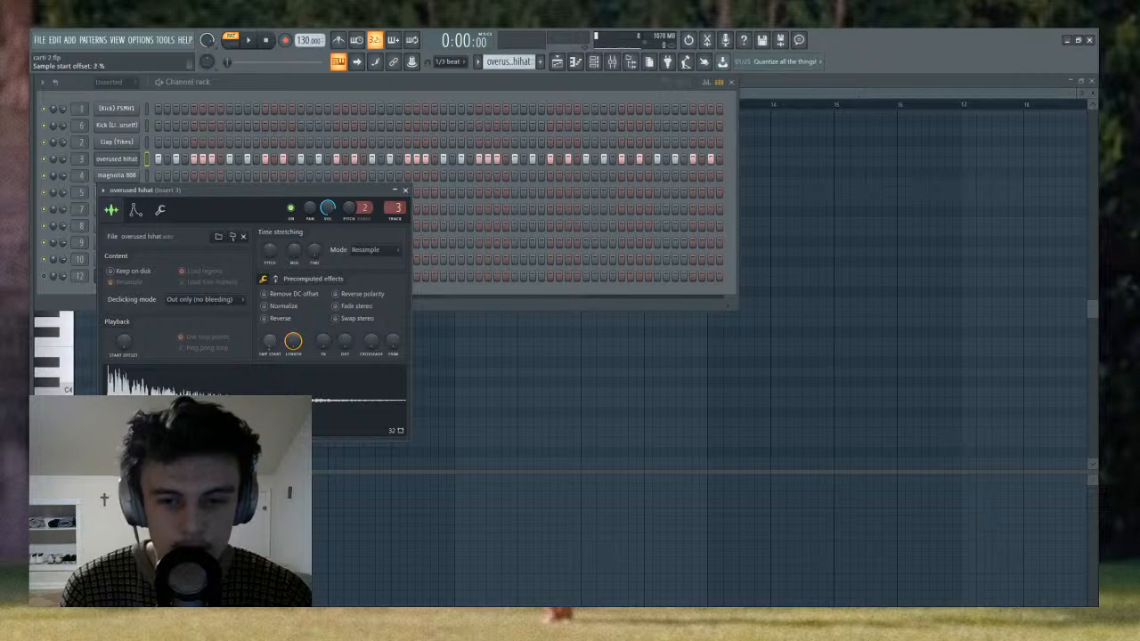
pyautogui.press('space')
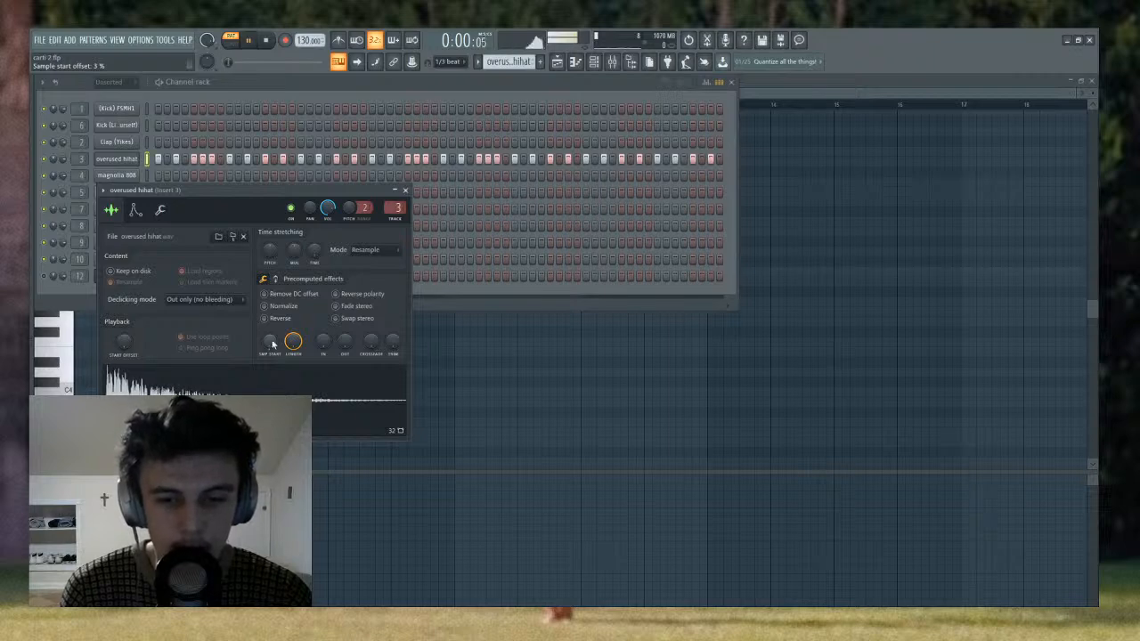
pyautogui.press('space')
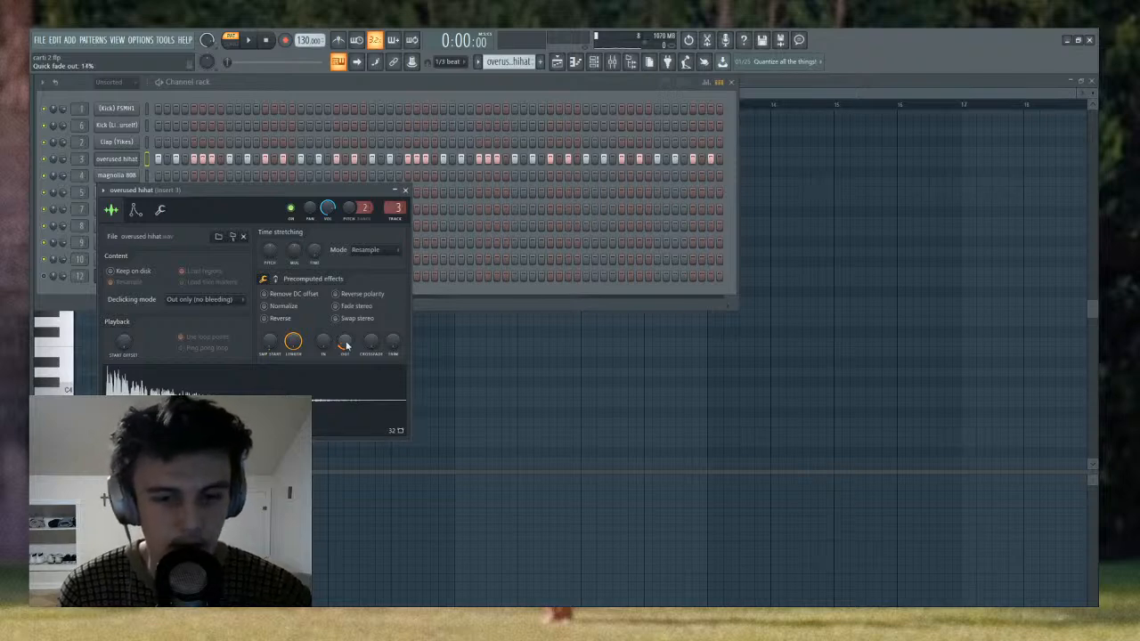
# - Raise the overused hihat's quick fade-out beyond 26% while the pattern plays
pyautogui.press('space')
pyautogui.scroll(3, 347, 346)
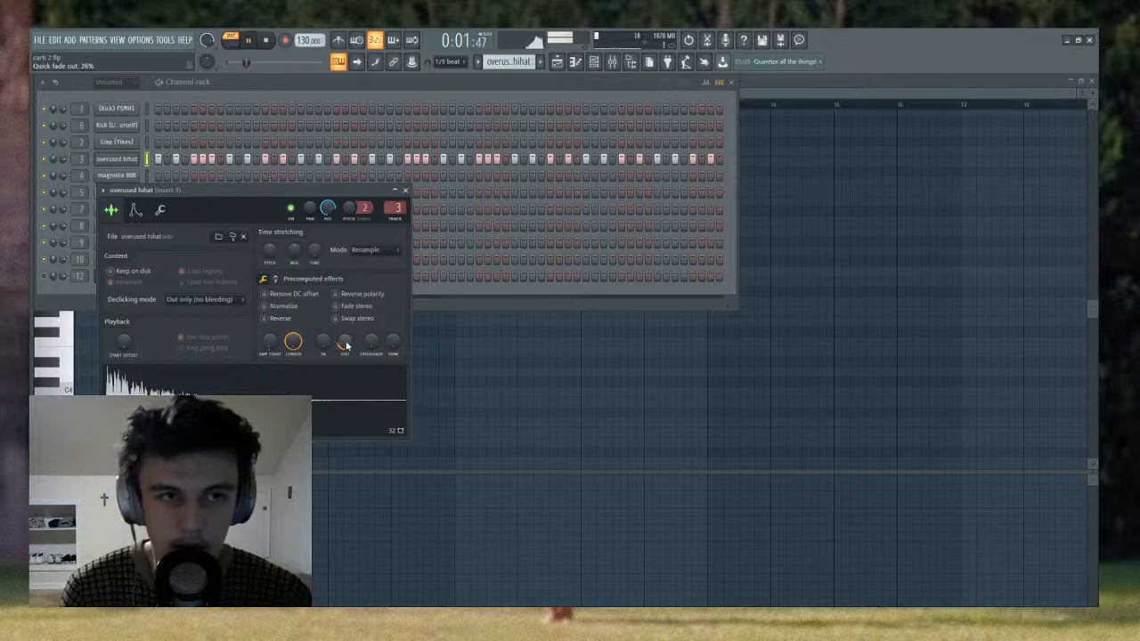
pyautogui.scroll(1, 347, 345)
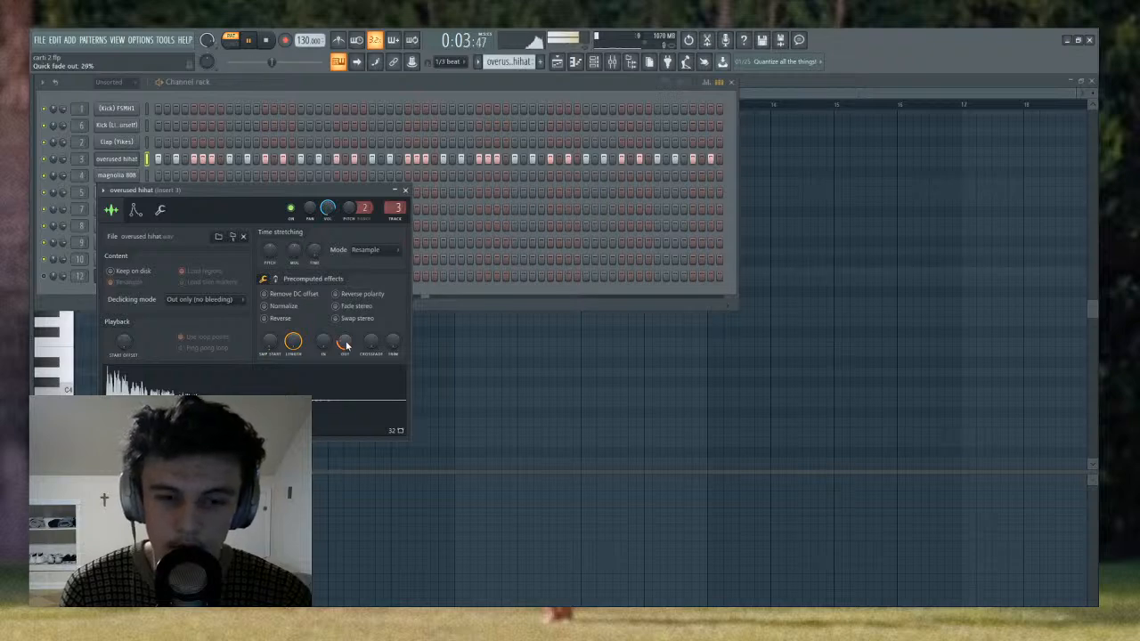
pyautogui.scroll(2, 347, 345)
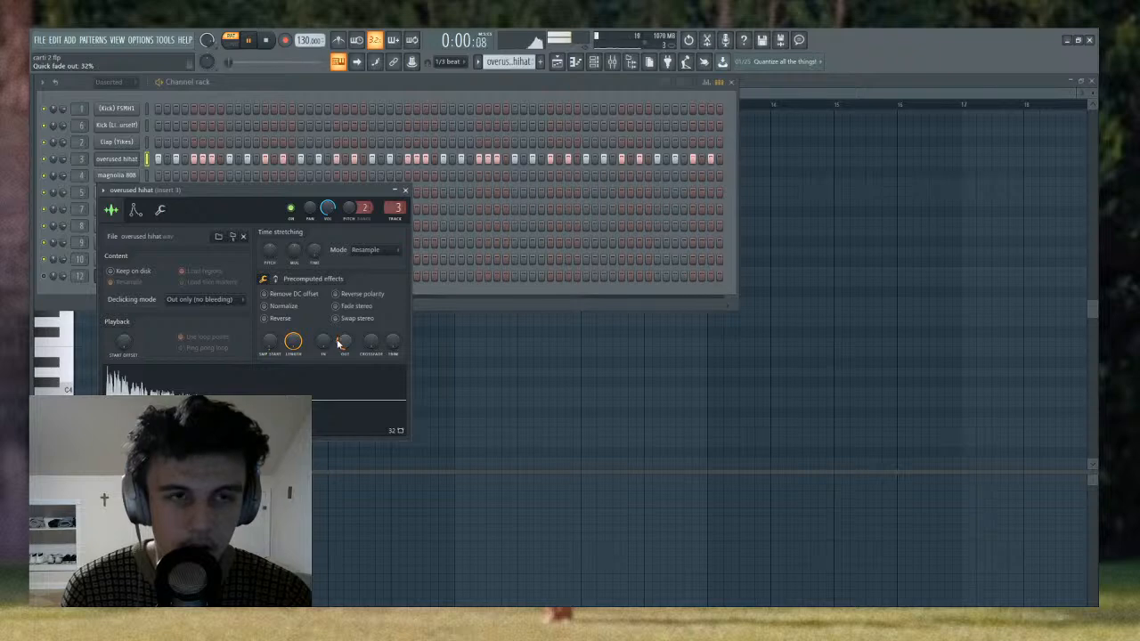
# - Stop playback, unmute all tracks in the playlist, and switch to song mode with the whole arrangement in view
pyautogui.click(557, 61)
pyautogui.press('space')
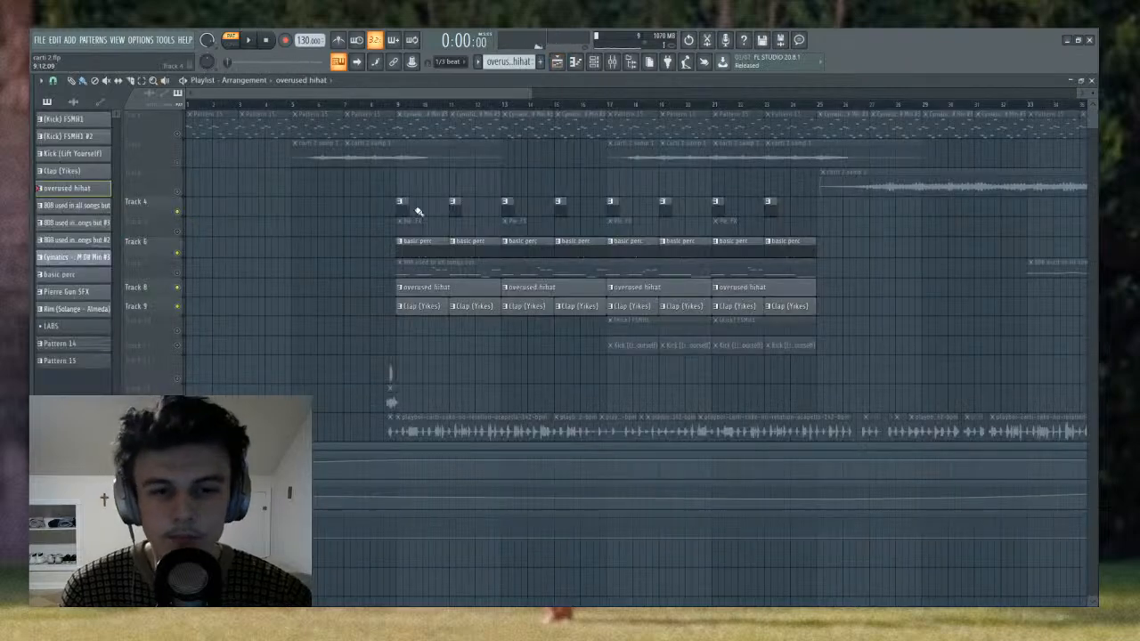
pyautogui.rightClick(178, 307)
pyautogui.rightClick(177, 308)
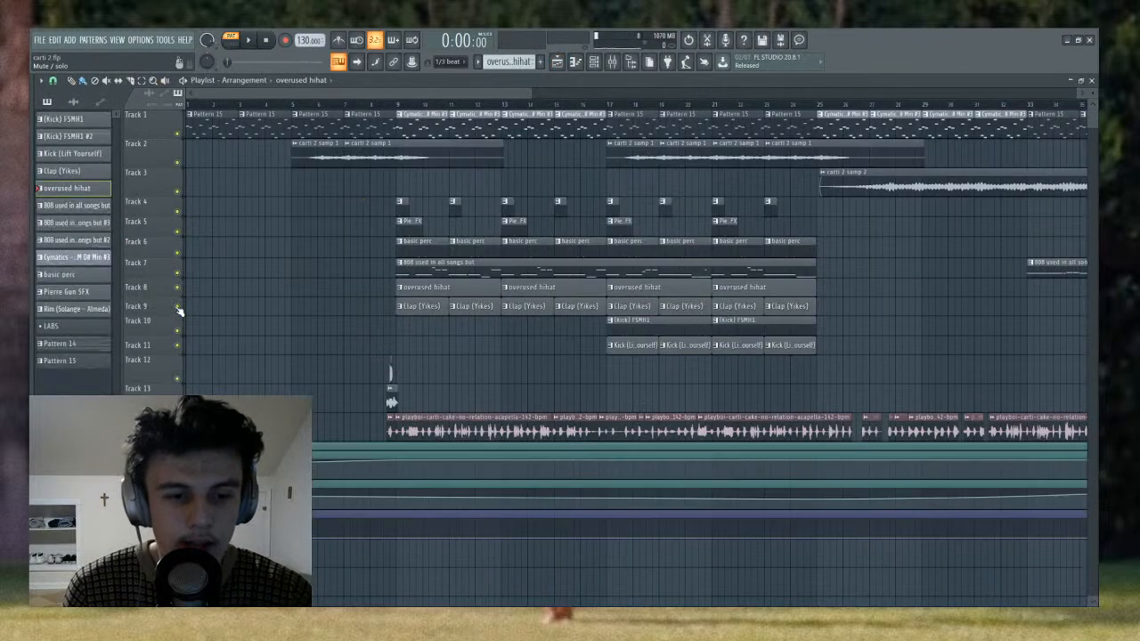
pyautogui.scroll(-5, 381, 125)
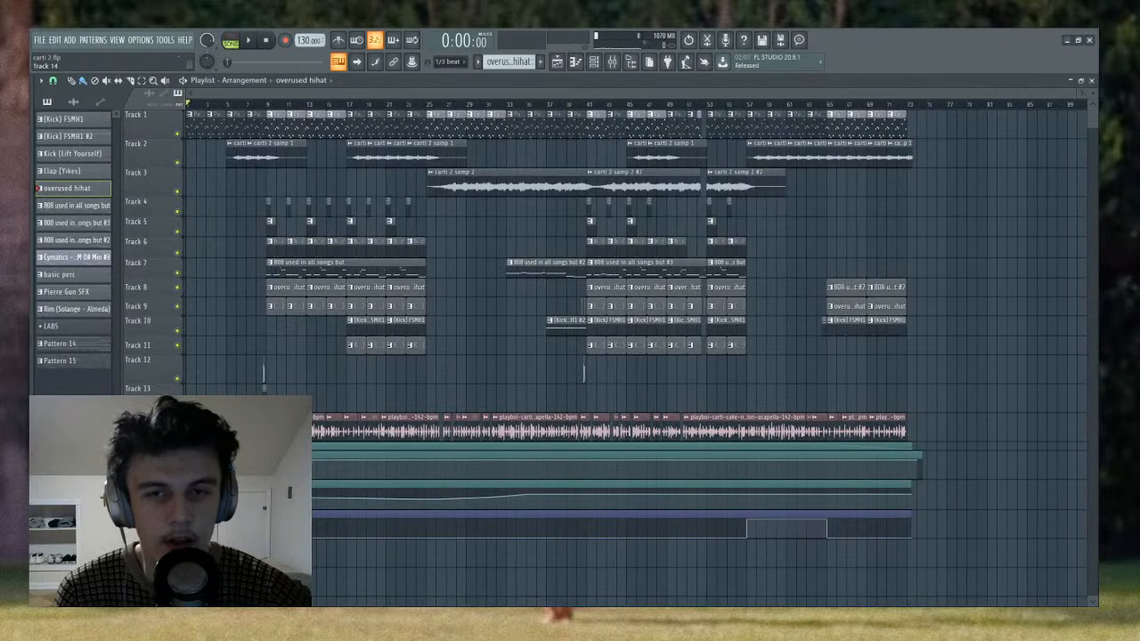
# - Unsolo Insert 3 so all mixer inserts are active, and select the Master channel
pyautogui.click(612, 61)
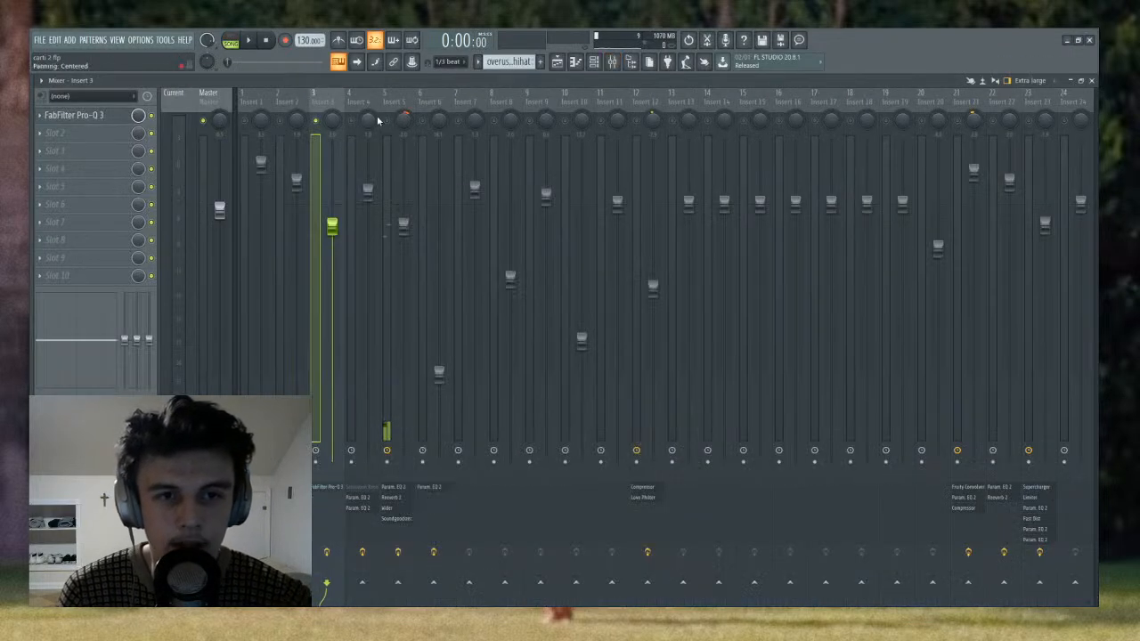
pyautogui.rightClick(318, 121)
pyautogui.click(204, 103)
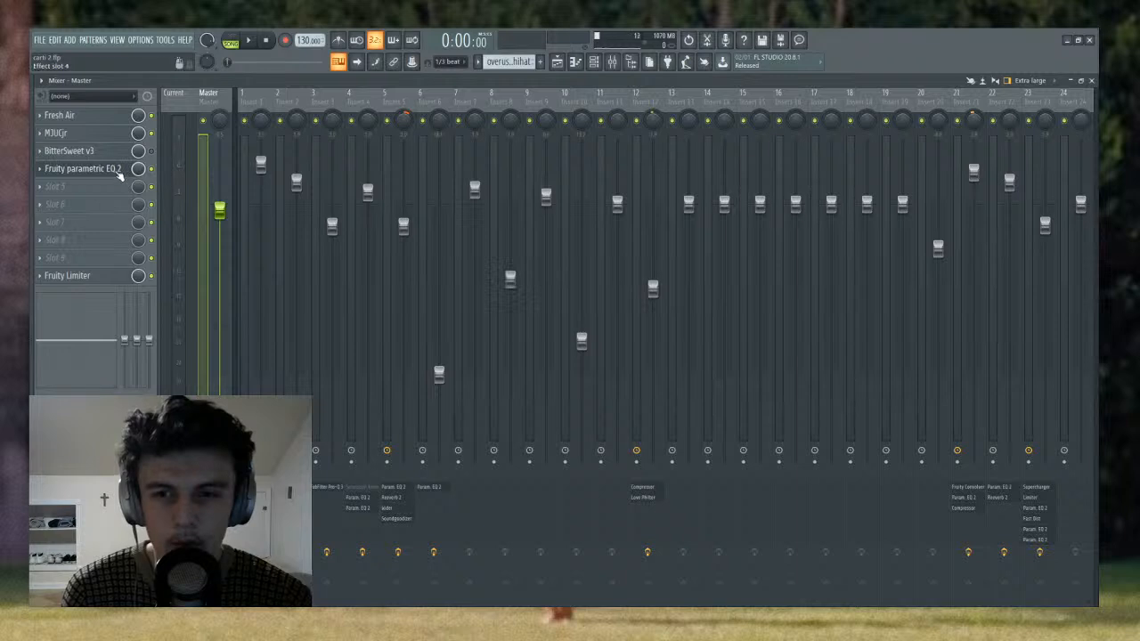
# - Examine the low-pass band in the Master's Fruity parametric EQ 2 during song playback, and close the EQ
pyautogui.click(107, 168)
pyautogui.press('space')
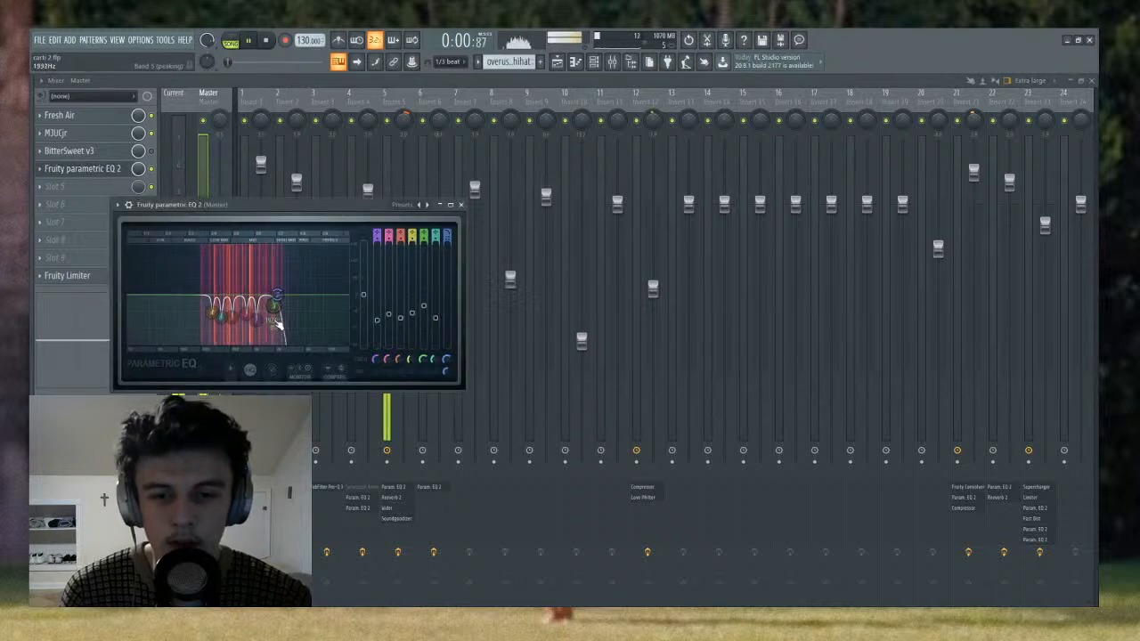
pyautogui.press('space')
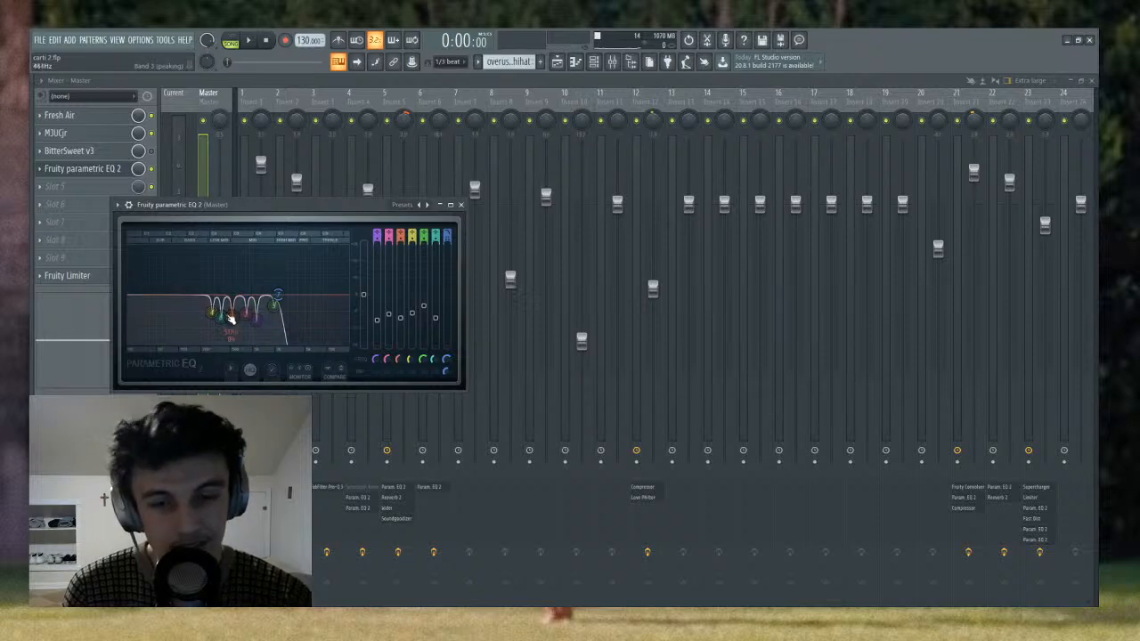
pyautogui.moveTo(278, 307); pyautogui.dragTo(287, 302)
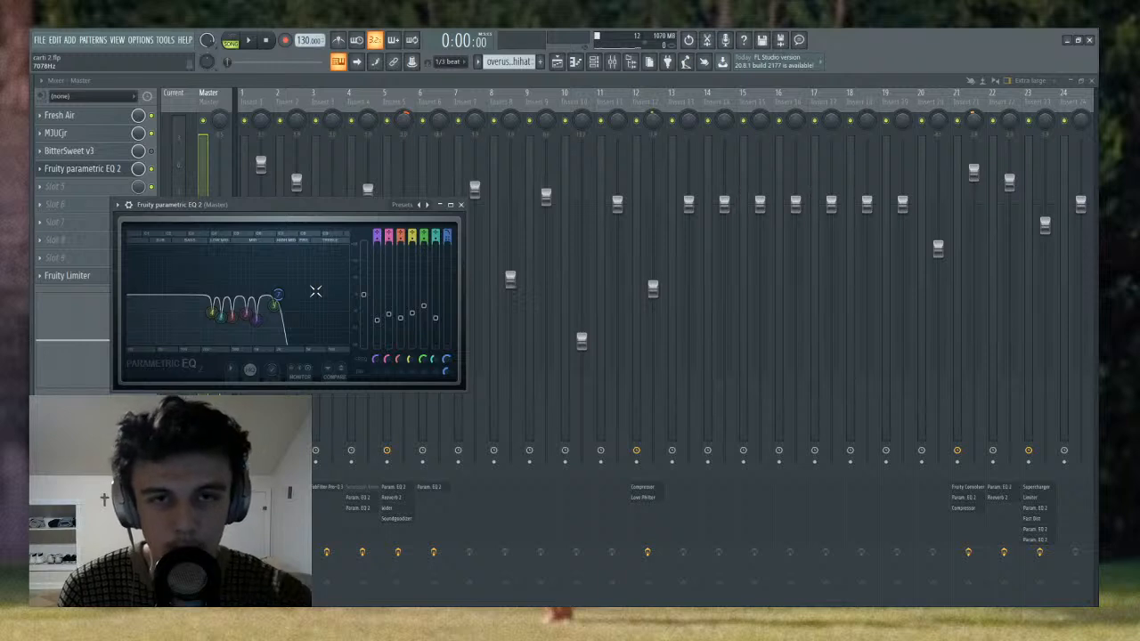
pyautogui.press('space')
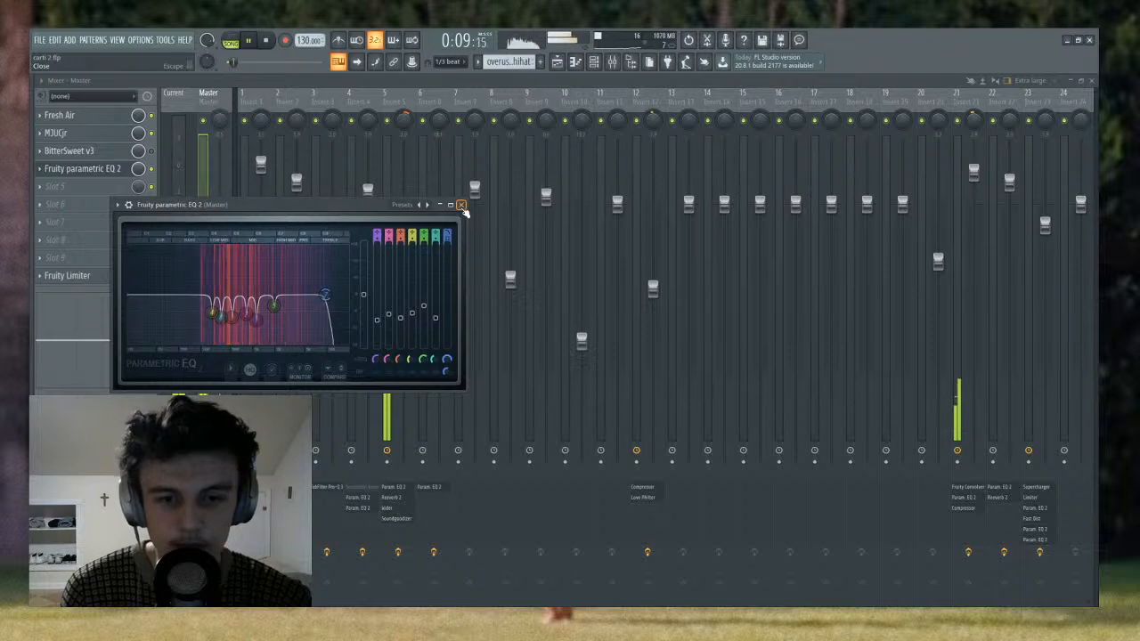
pyautogui.click(460, 204)
# - Look through the mixer inserts during playback and select Insert 21 to show its effects chain
pyautogui.scroll(-3, 396, 107)
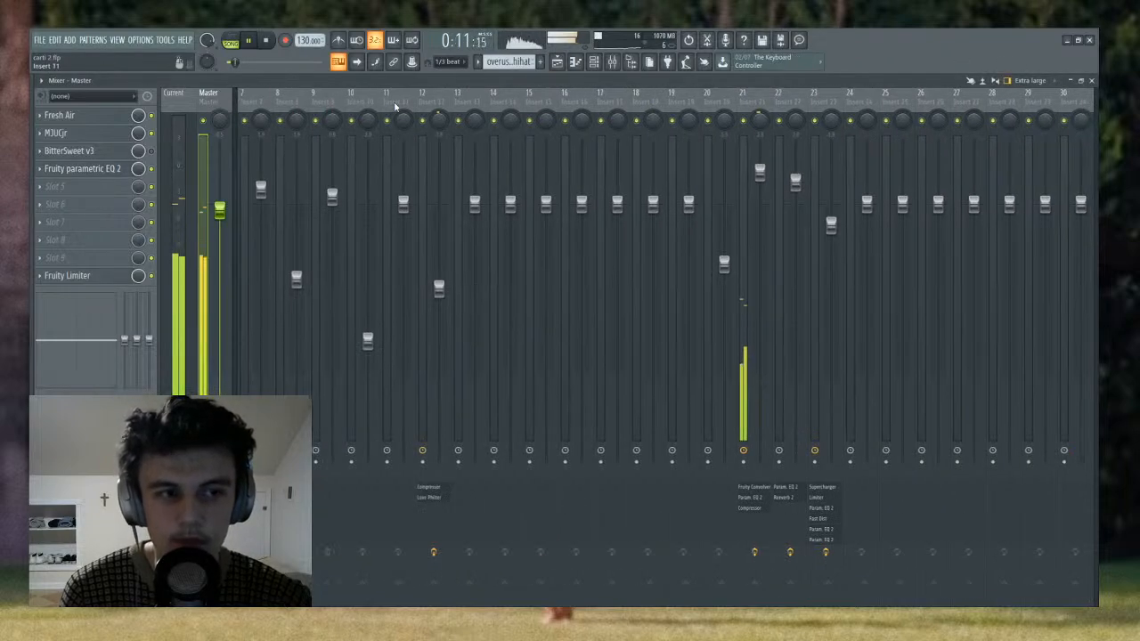
pyautogui.scroll(3, 395, 107)
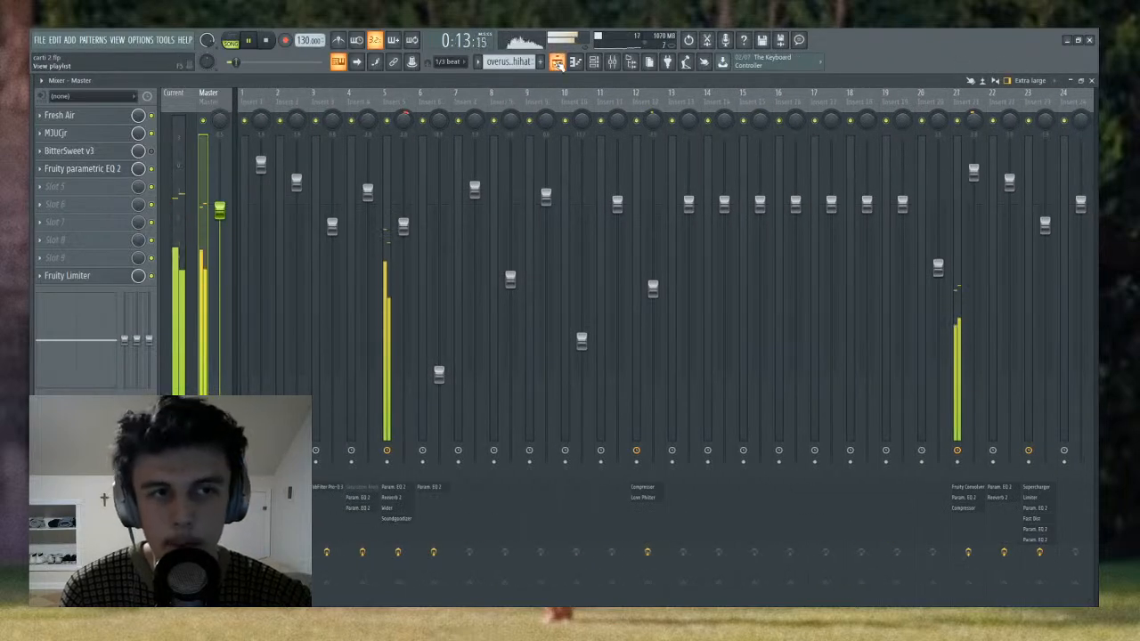
pyautogui.click(557, 62)
pyautogui.click(557, 62)
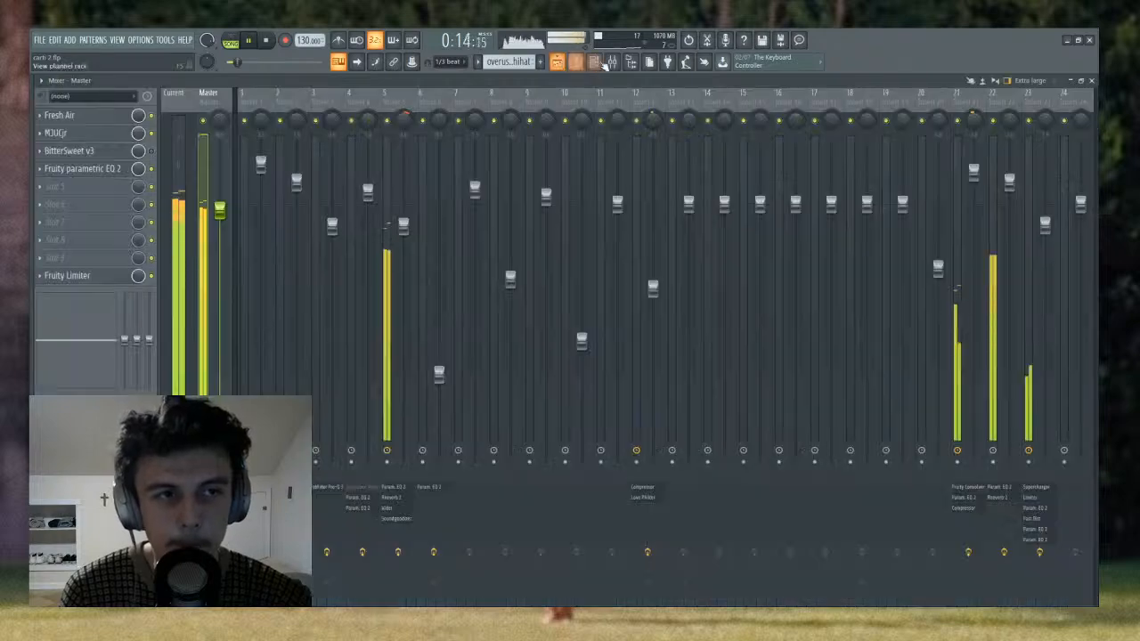
pyautogui.click(949, 105)
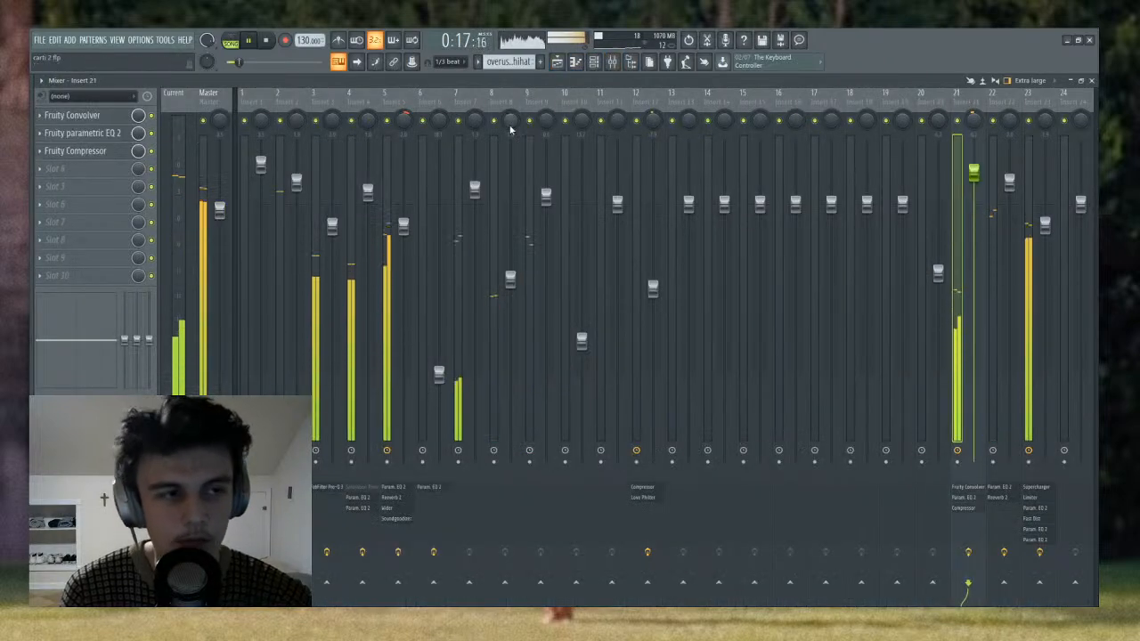
# - Return to the playlist, stop playback, and collapse the automation tracks grouped beneath Track 14
pyautogui.press('F5')
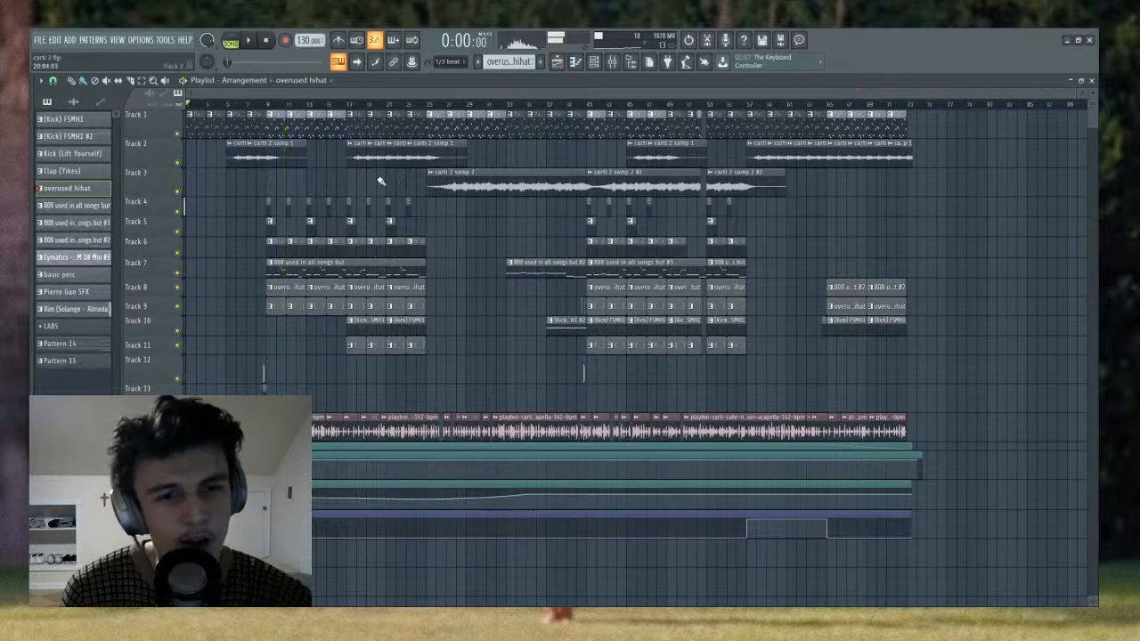
pyautogui.press('space')
pyautogui.scroll(-1, 358, 181)
pyautogui.scroll(1, 476, 242)
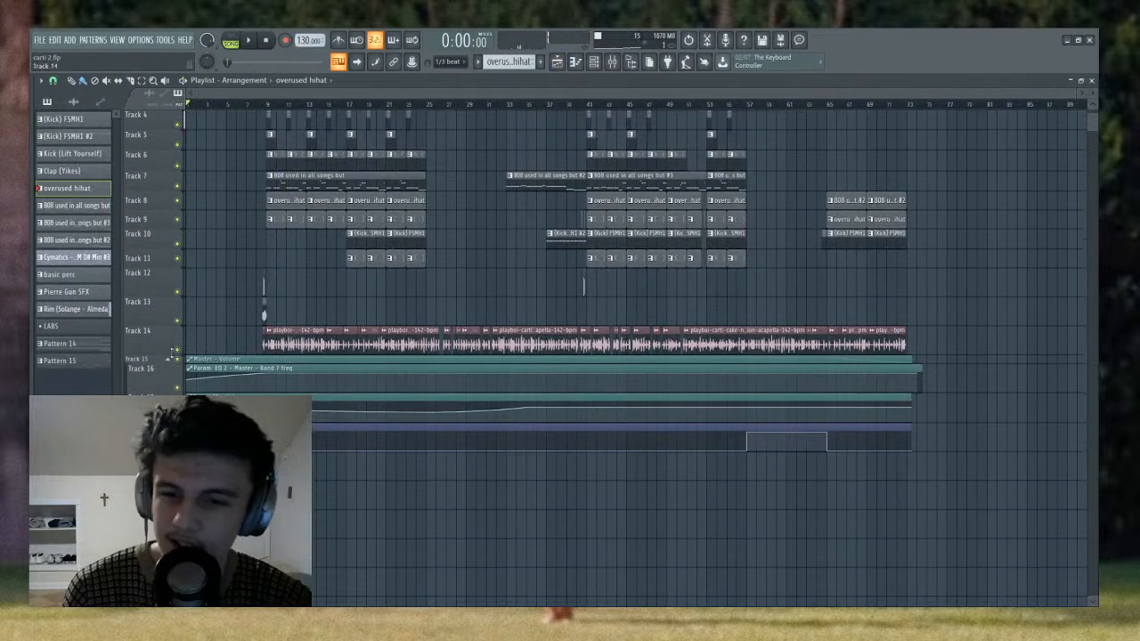
pyautogui.click(169, 362)
pyautogui.scroll(3, 194, 330)
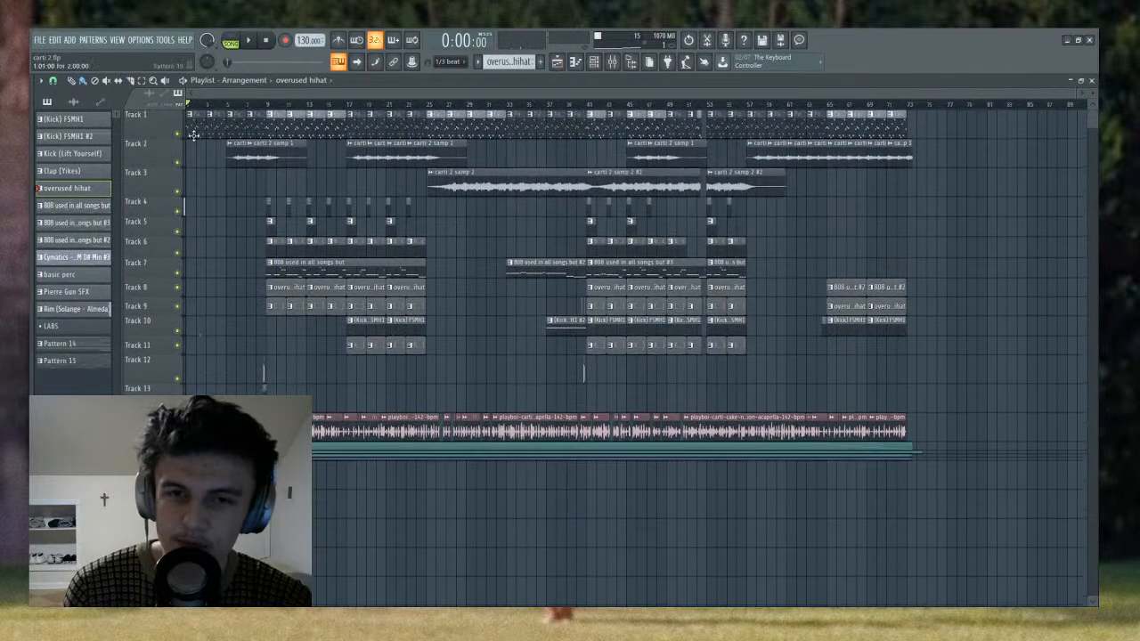
# - Solo Track 12 and play its short audio clip just before bar 9, starting from about bar 8.5
pyautogui.click(266, 105)
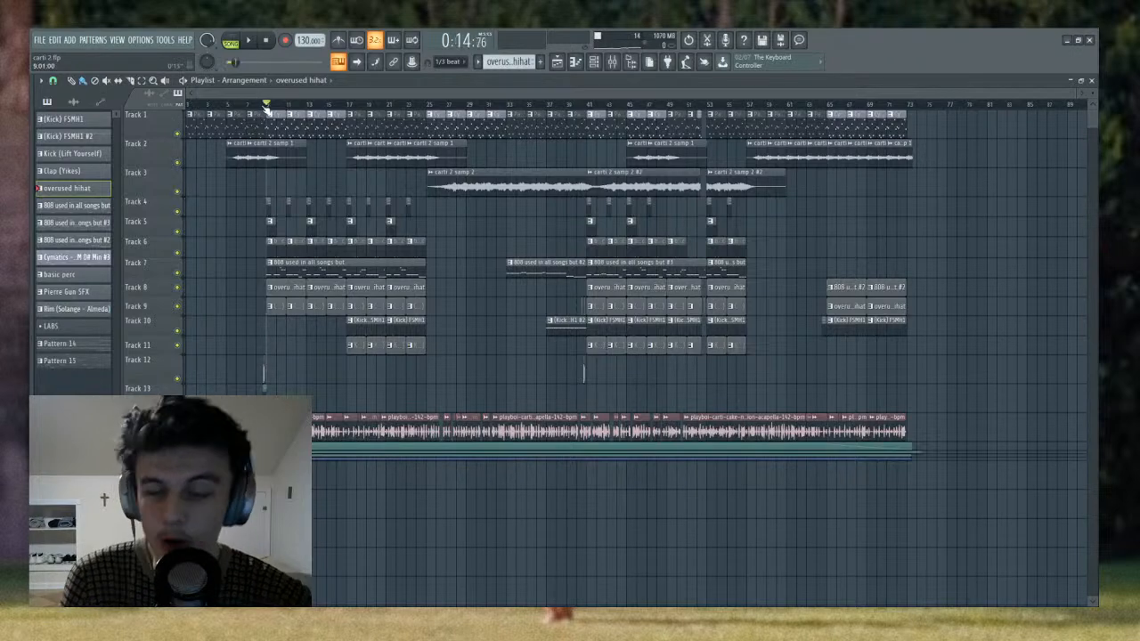
pyautogui.scroll(5, 266, 105)
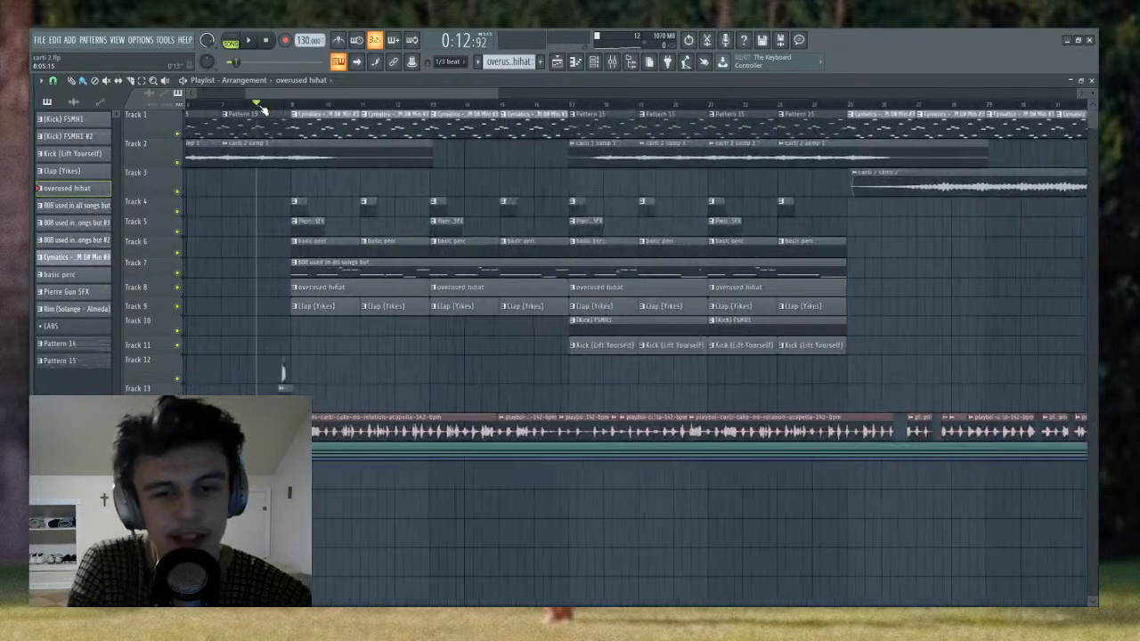
pyautogui.scroll(2, 274, 108)
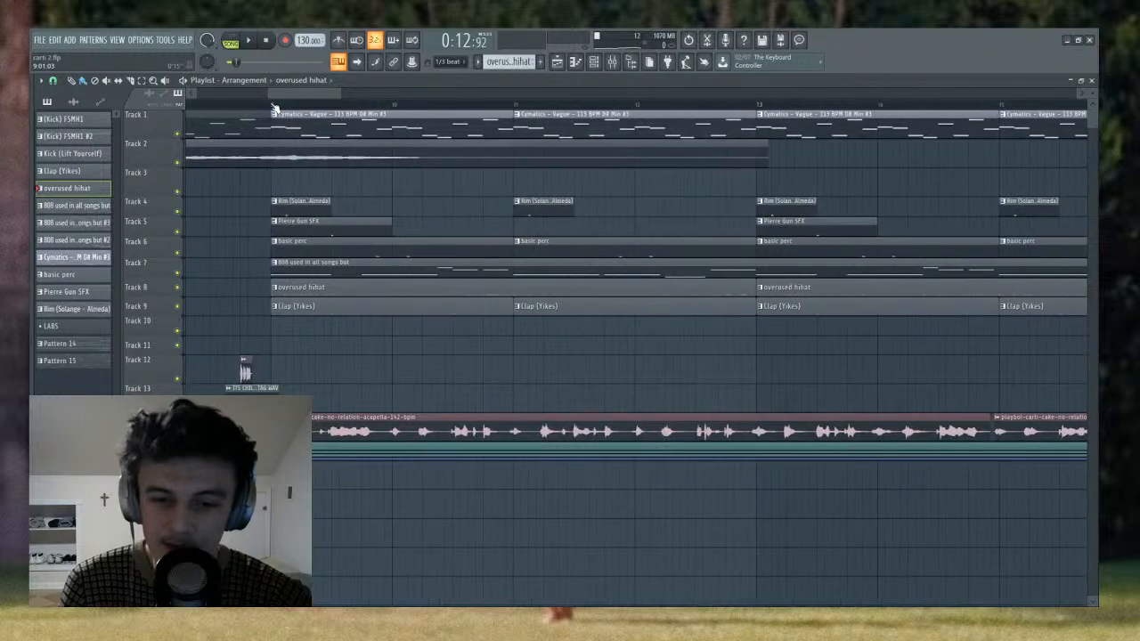
pyautogui.hscroll(-2, 282, 105)
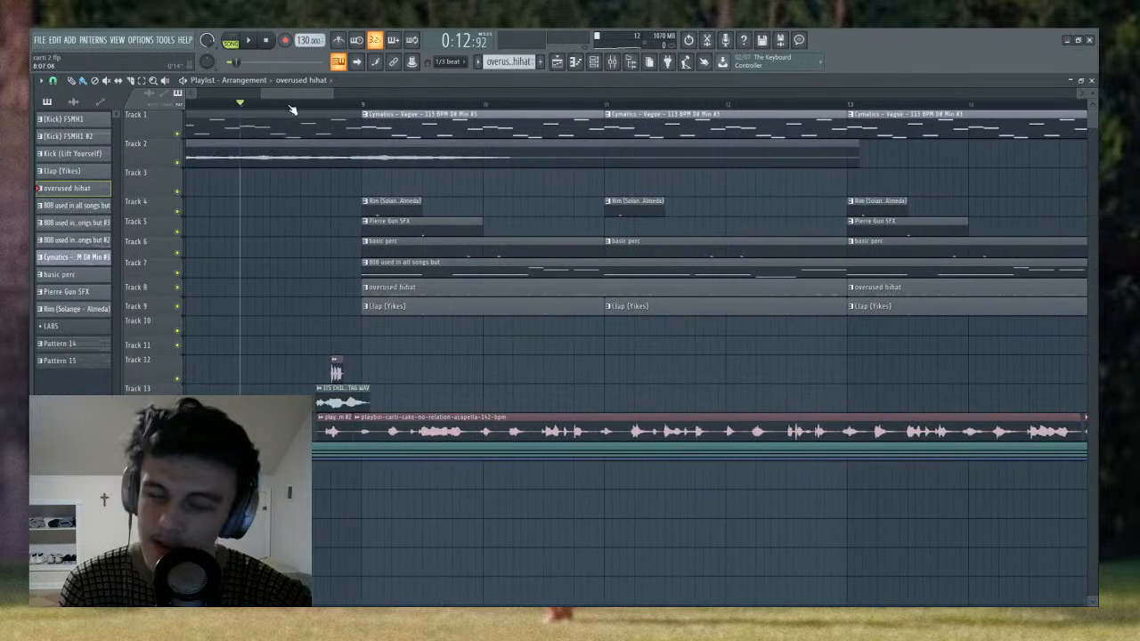
pyautogui.scroll(-2, 307, 108)
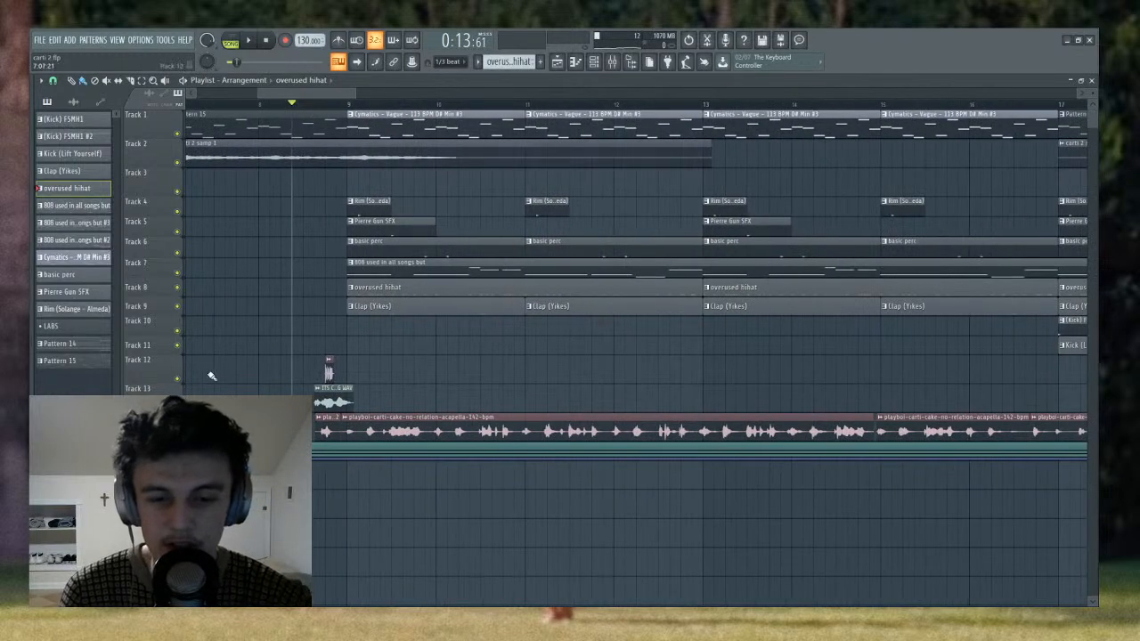
pyautogui.rightClick(179, 381)
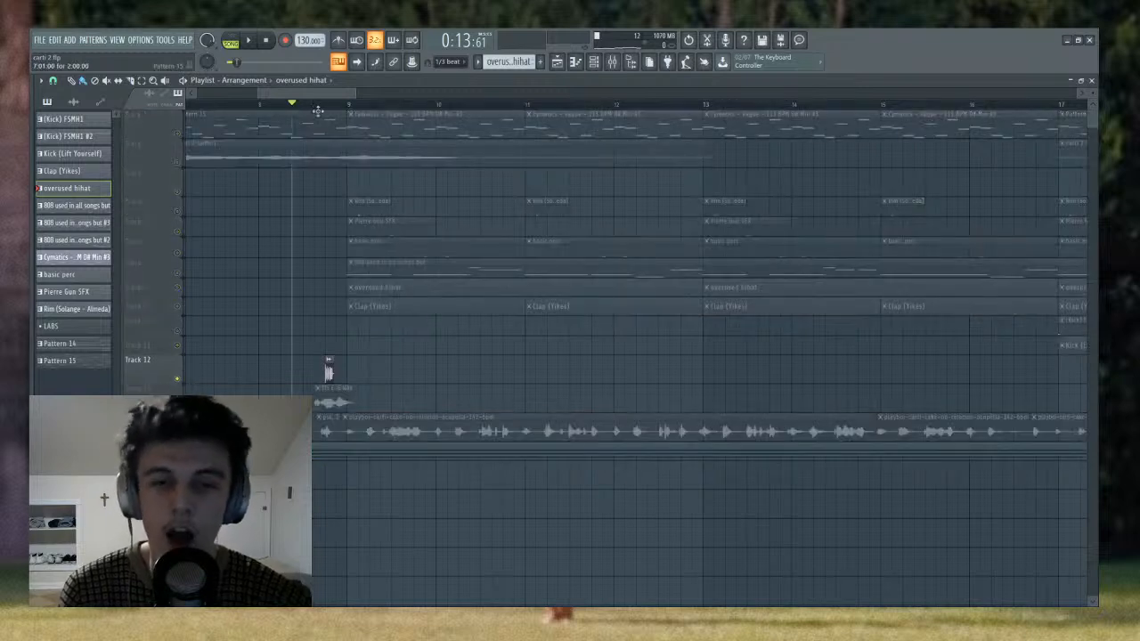
pyautogui.moveTo(296, 111); pyautogui.dragTo(304, 112)
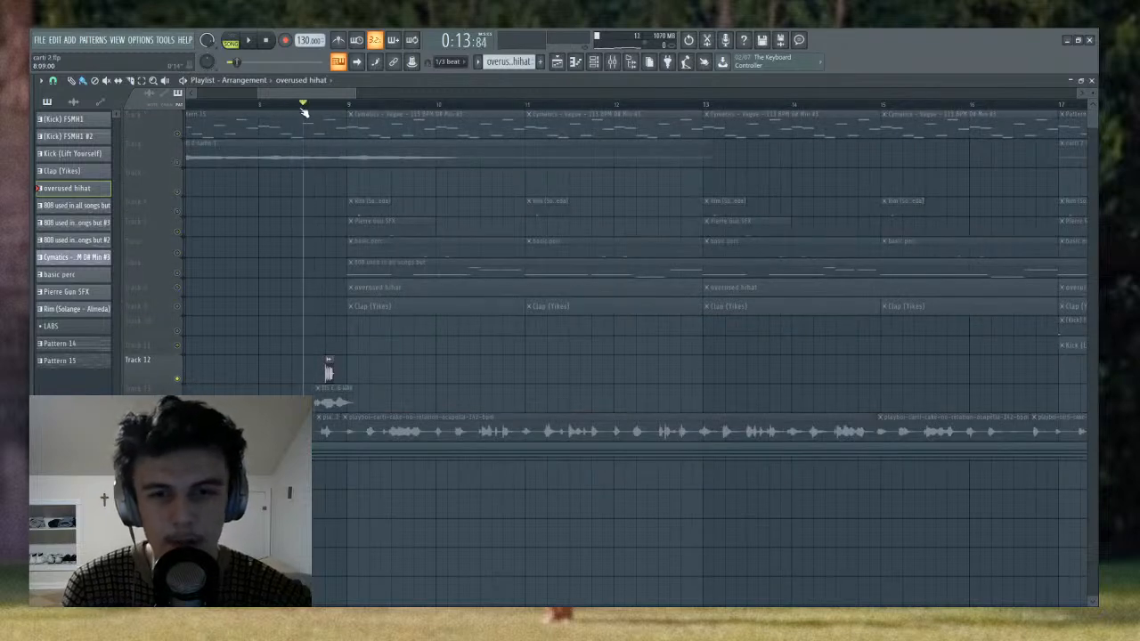
pyautogui.press('space')
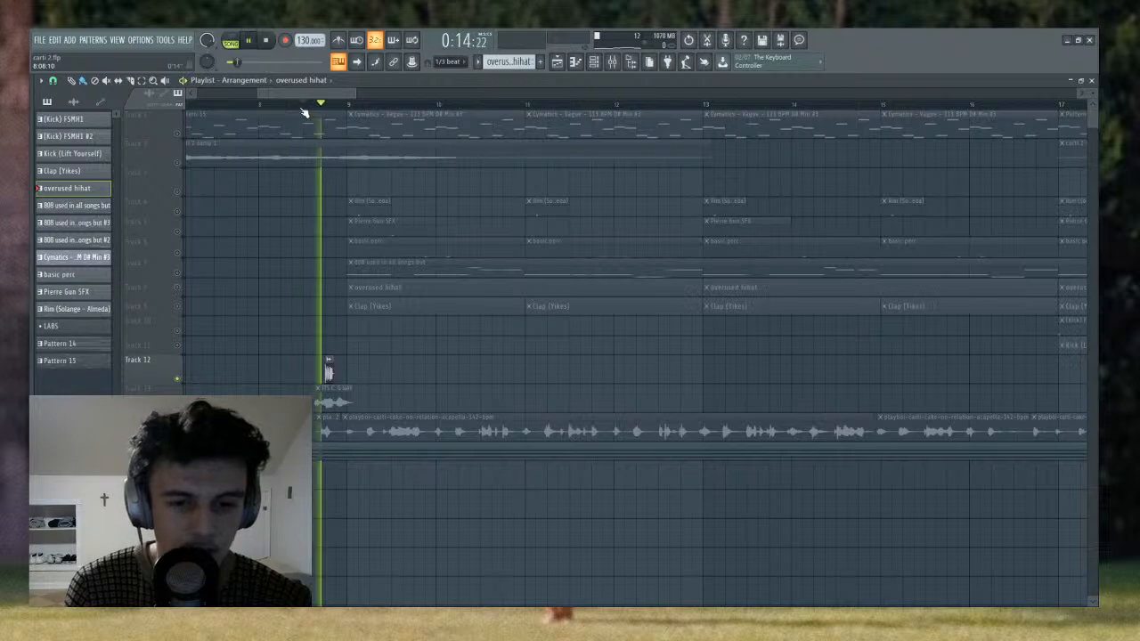
pyautogui.press('space')
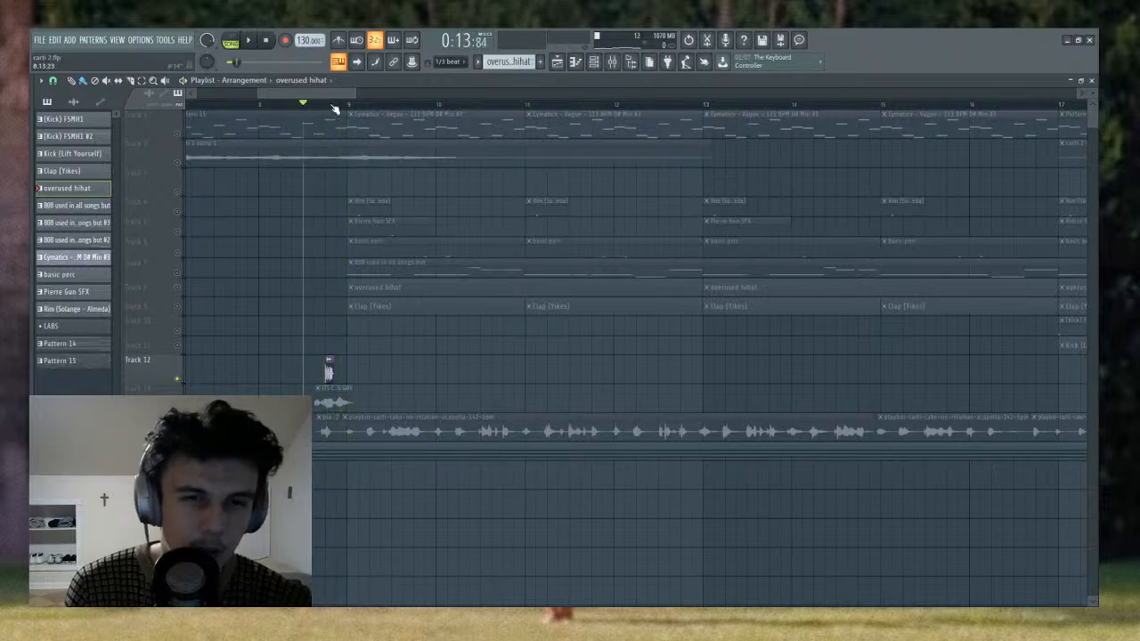
# - Solo Track 14 with the acapella clips and place the playhead just before the first vocal clip
pyautogui.scroll(-2, 334, 108)
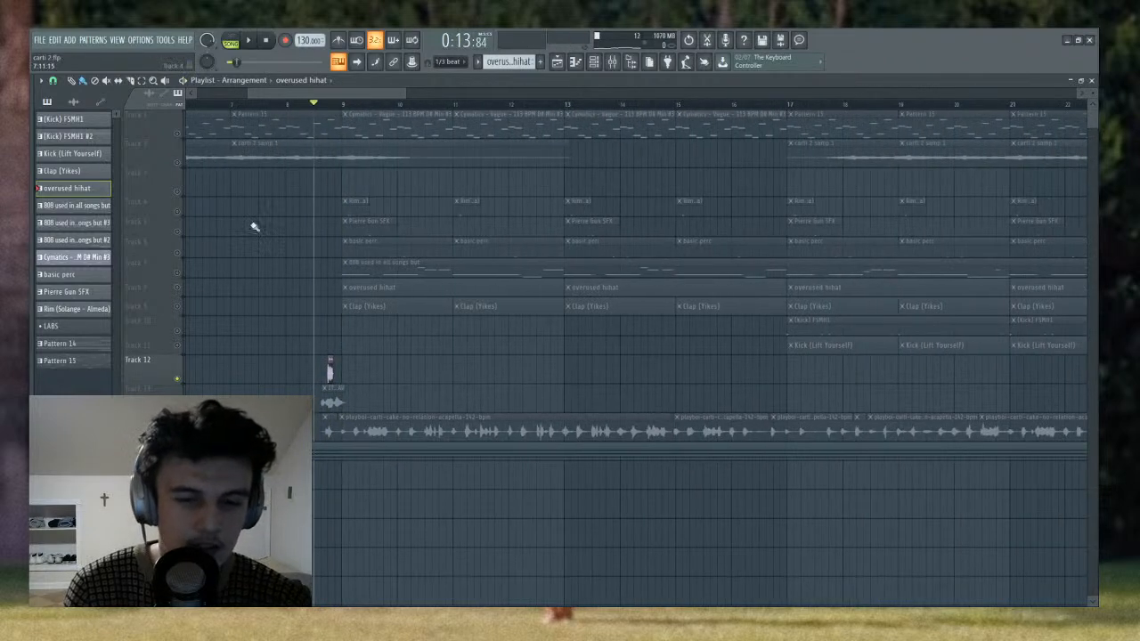
pyautogui.rightClick(177, 438)
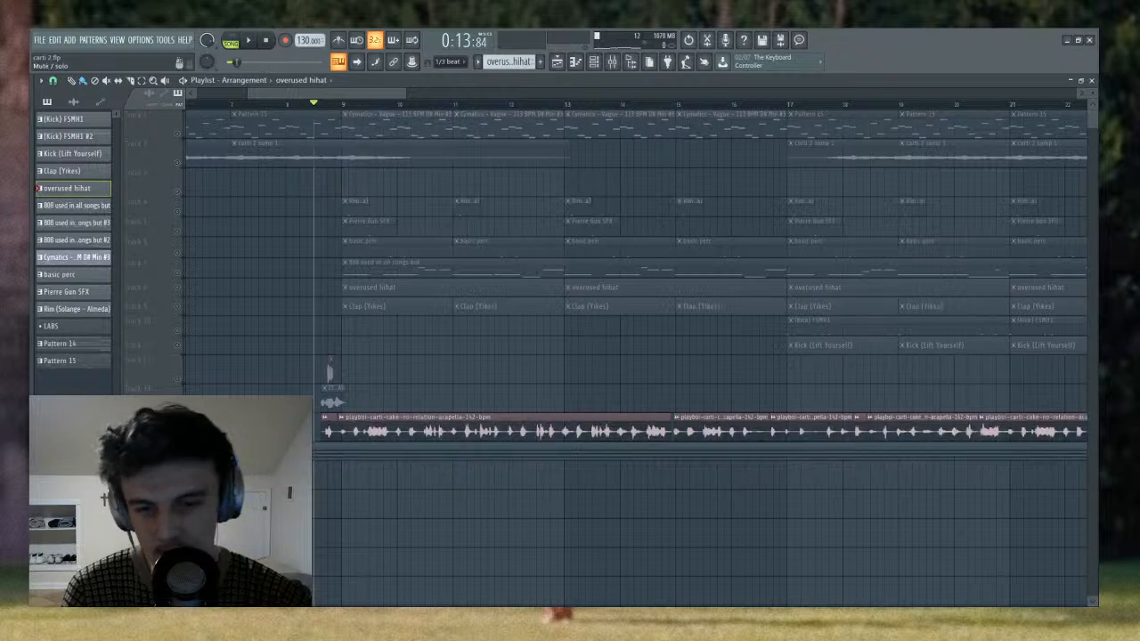
pyautogui.scroll(-2, 353, 110)
pyautogui.click(341, 107)
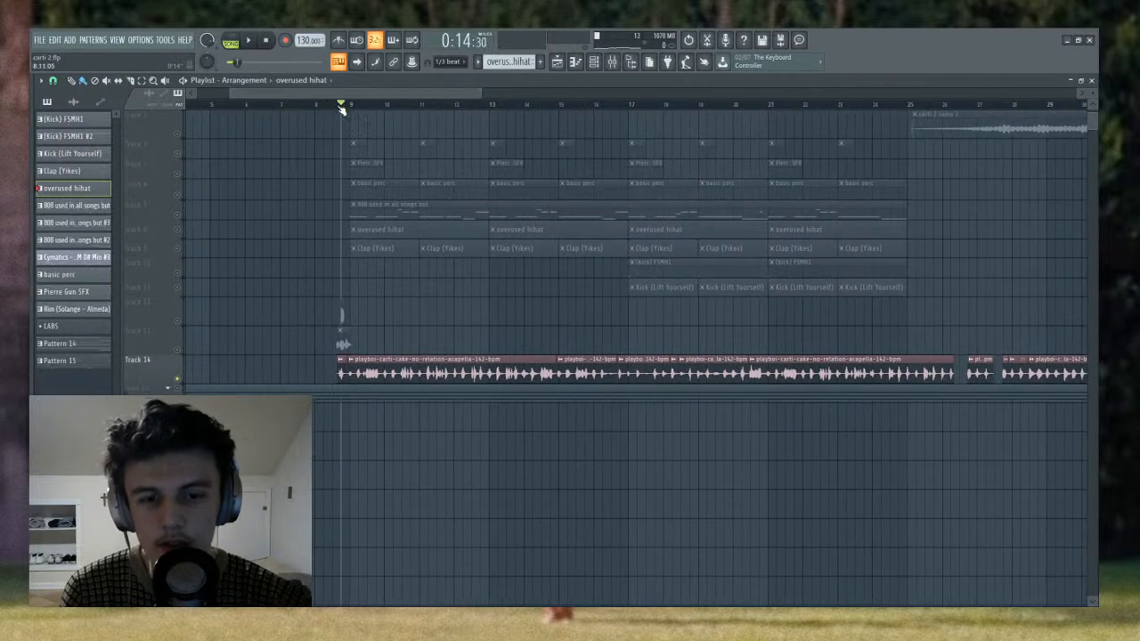
pyautogui.click(333, 107)
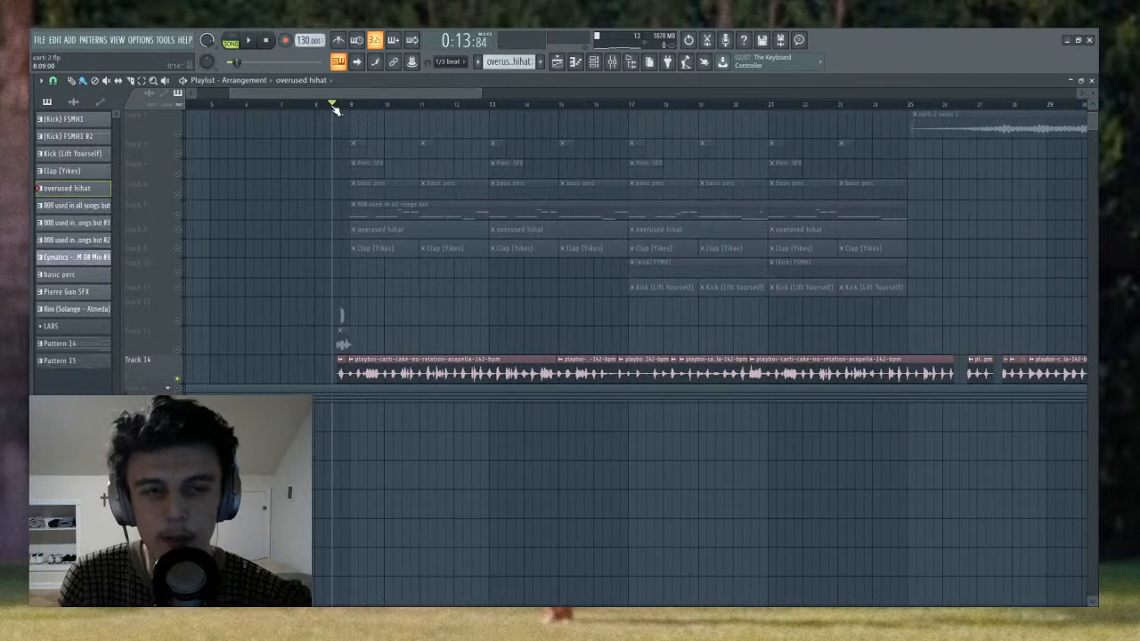
# - Look through the mixer inserts for the vocal channel and select Insert 23 to show its effects chain
pyautogui.click(613, 63)
pyautogui.scroll(-2, 810, 97)
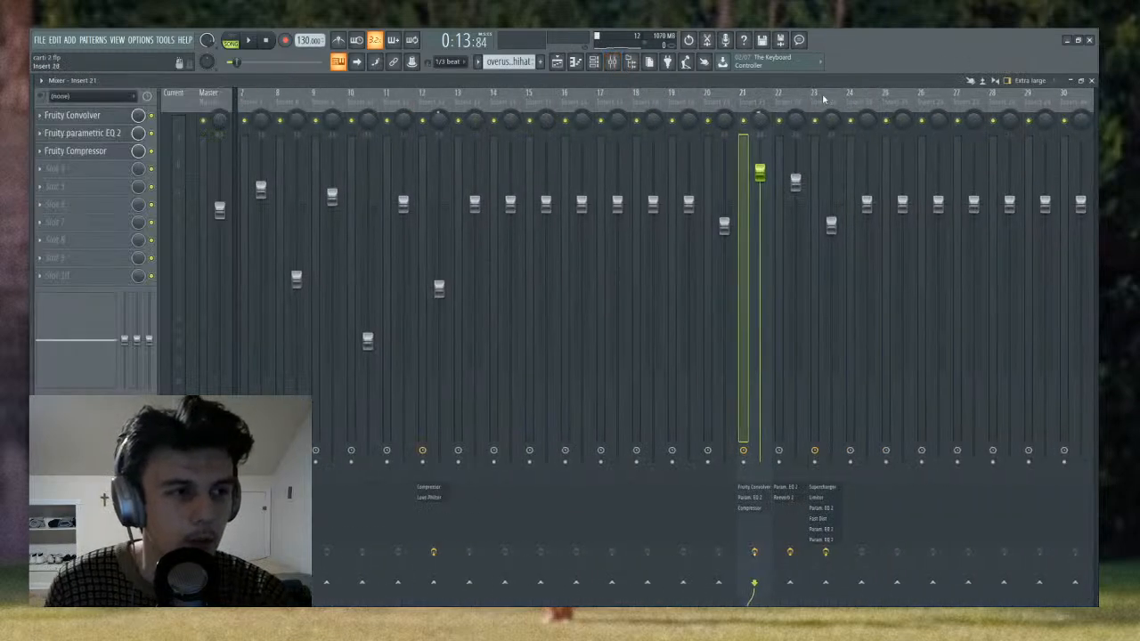
pyautogui.click(788, 100)
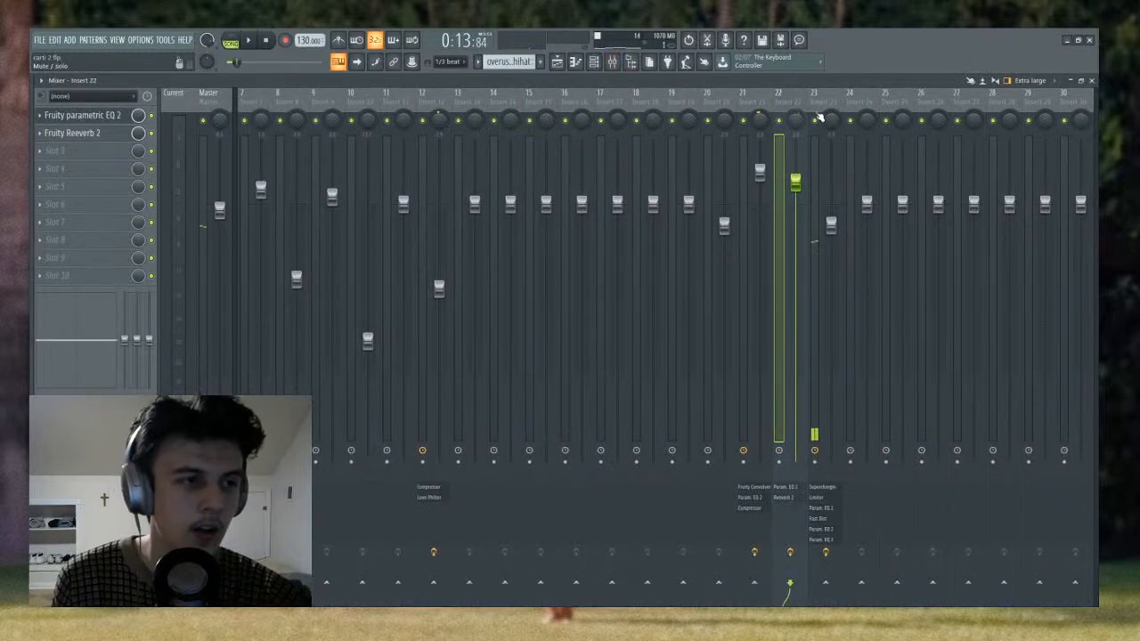
pyautogui.click(815, 105)
# - Expand and unmute the automation tracks below the acapella, and play the vocal while checking Insert 23's level in the mixer
pyautogui.click(557, 62)
pyautogui.press('space')
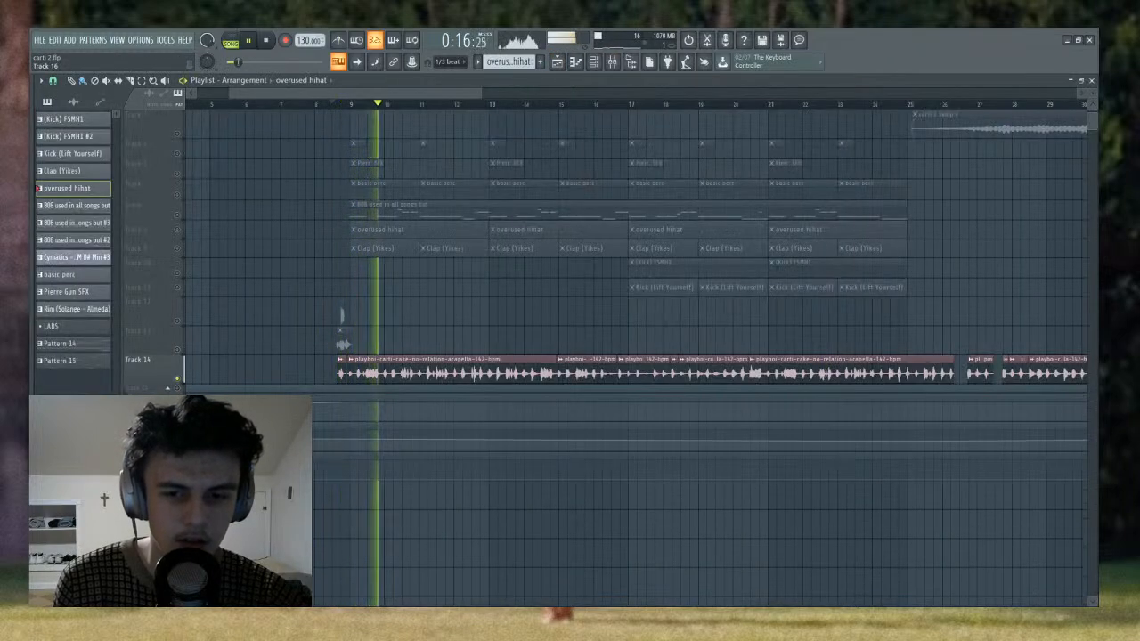
pyautogui.press('space')
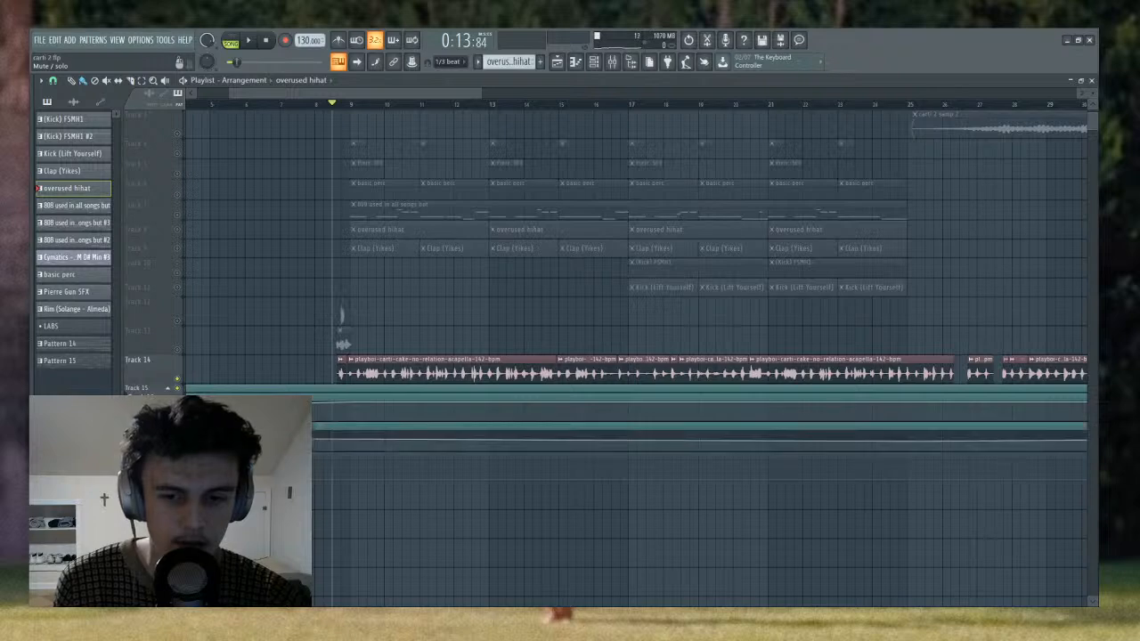
pyautogui.press('space')
pyautogui.click(612, 62)
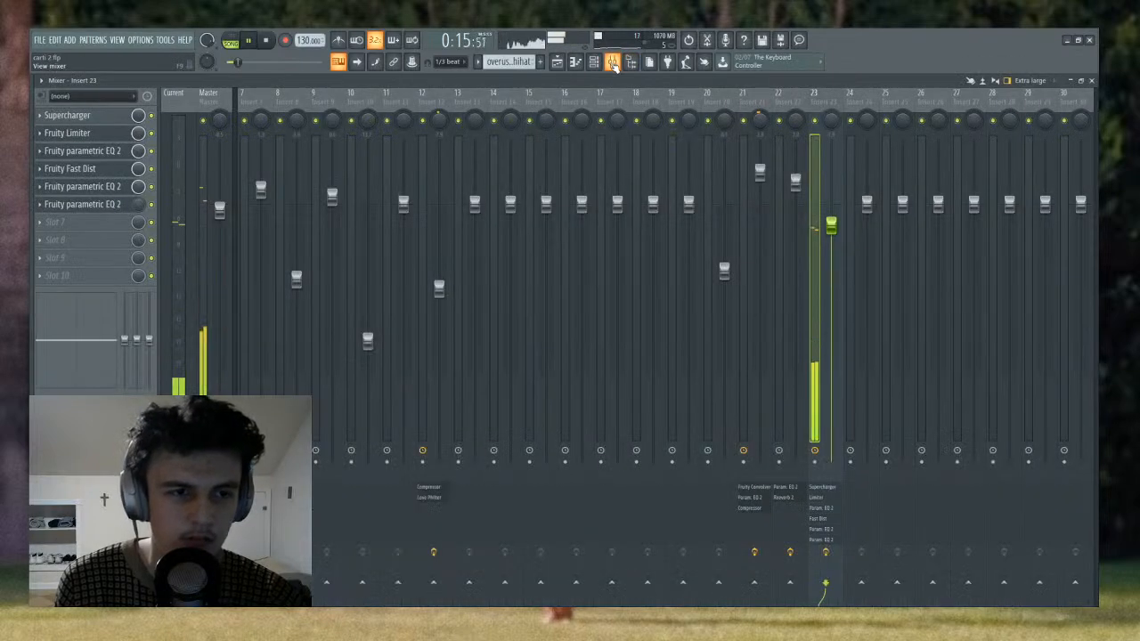
pyautogui.press('space')
pyautogui.click(558, 62)
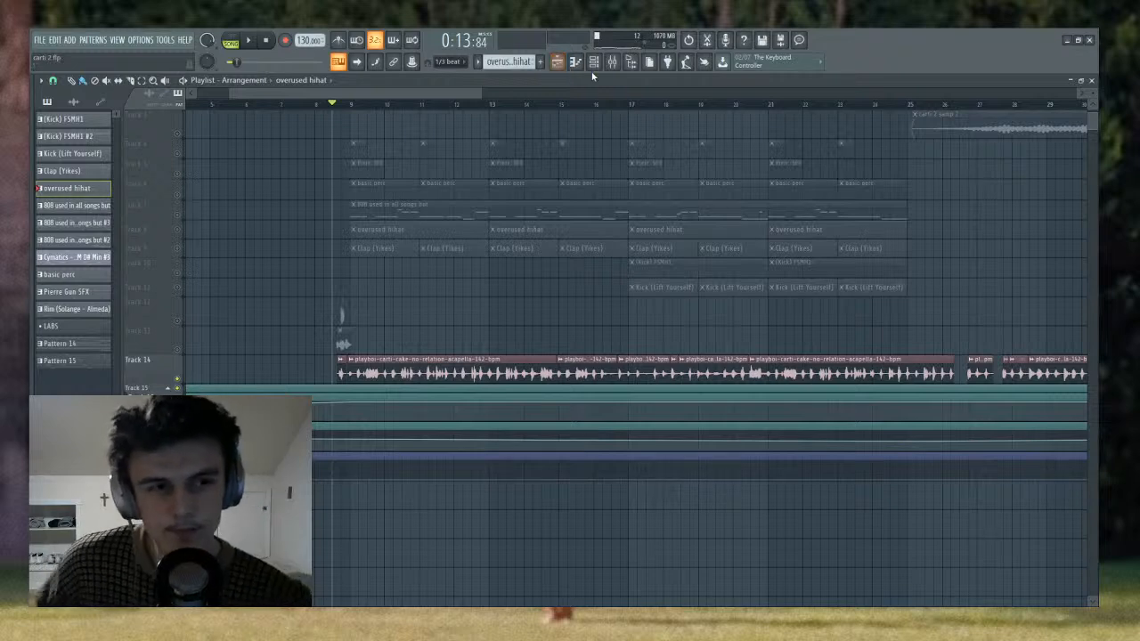
# - Examine the curves of the Fruity parametric EQ 2 effects on Insert 23, and close the last EQ
pyautogui.click(612, 62)
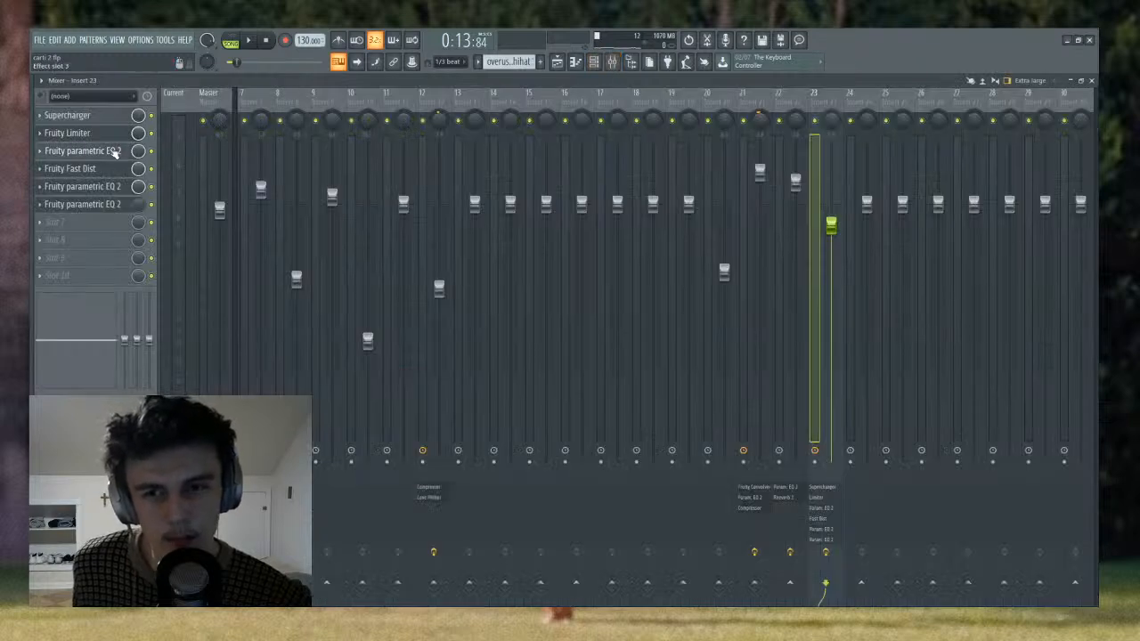
pyautogui.click(114, 151)
pyautogui.click(93, 186)
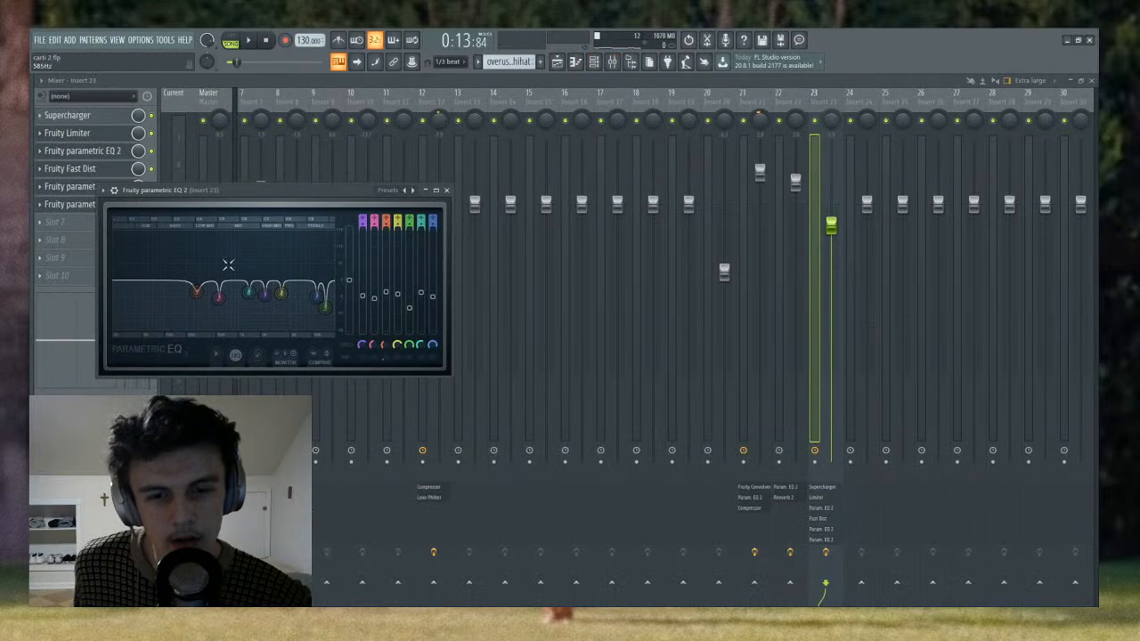
pyautogui.click(87, 205)
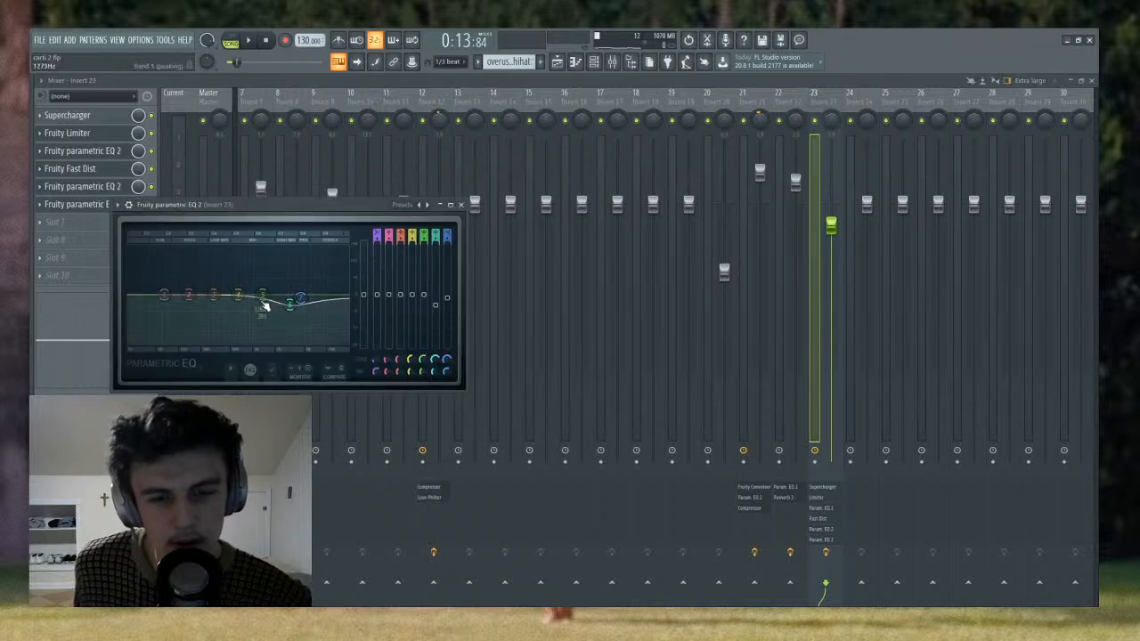
pyautogui.click(464, 205)
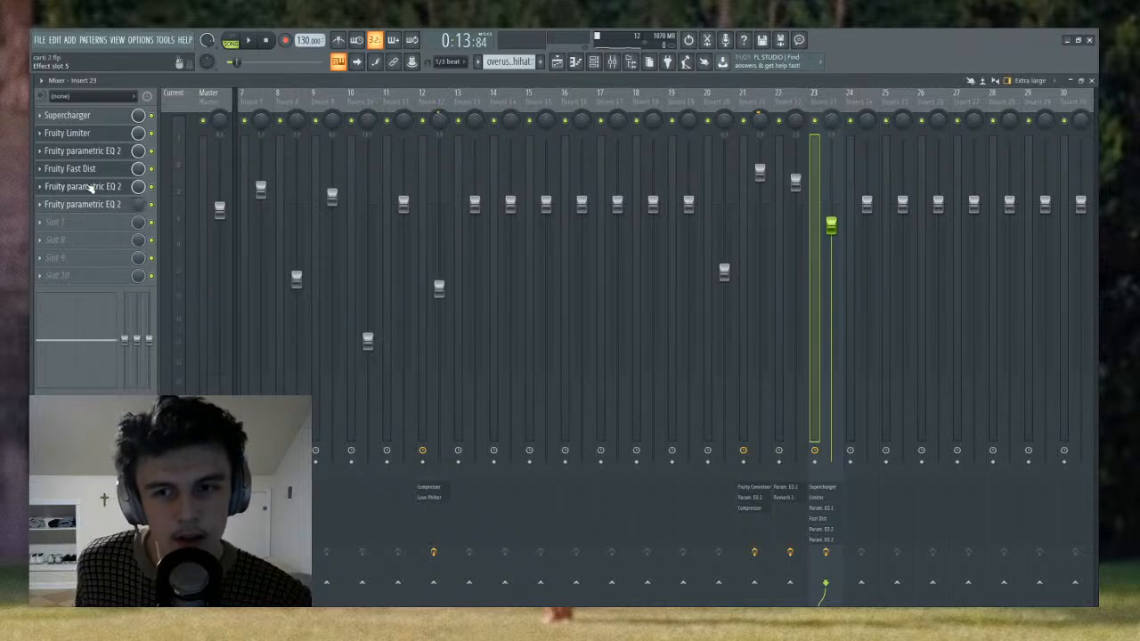
# - Examine the Fruity Fast Dist, Fruity Limiter and Supercharger settings on Insert 23, and close the plugin windows
pyautogui.click(92, 174)
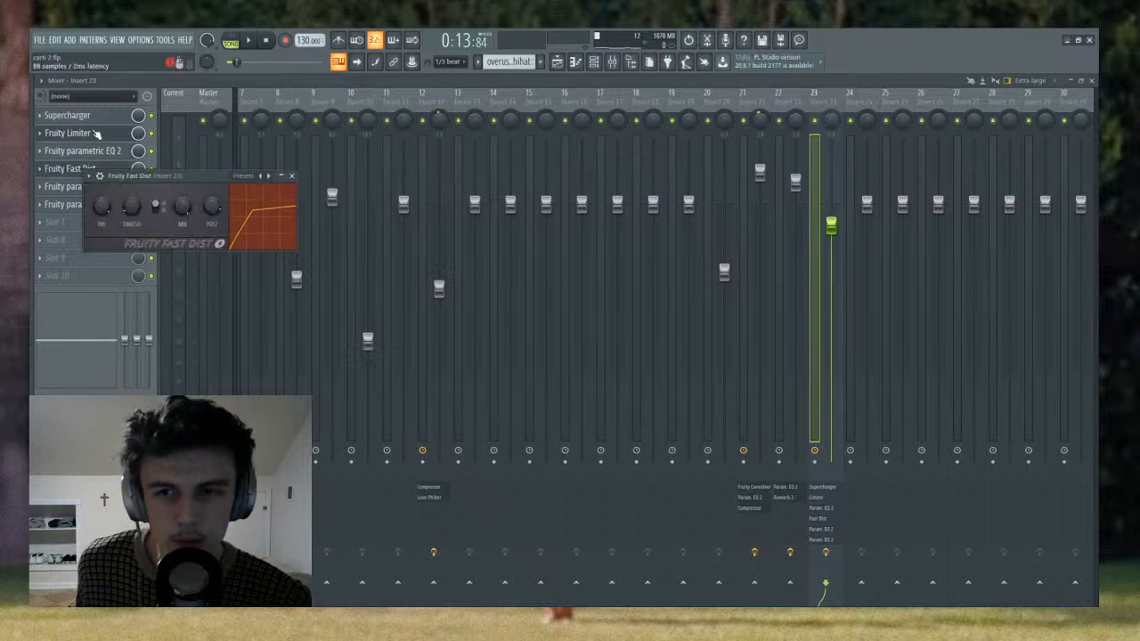
pyautogui.click(97, 138)
pyautogui.click(97, 139)
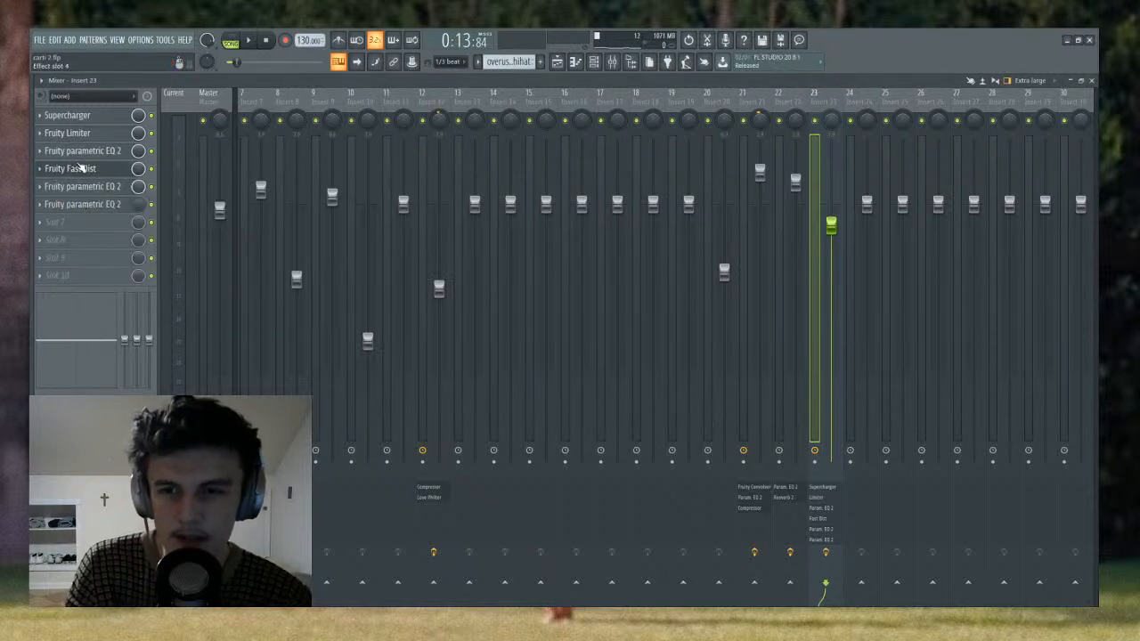
pyautogui.click(93, 117)
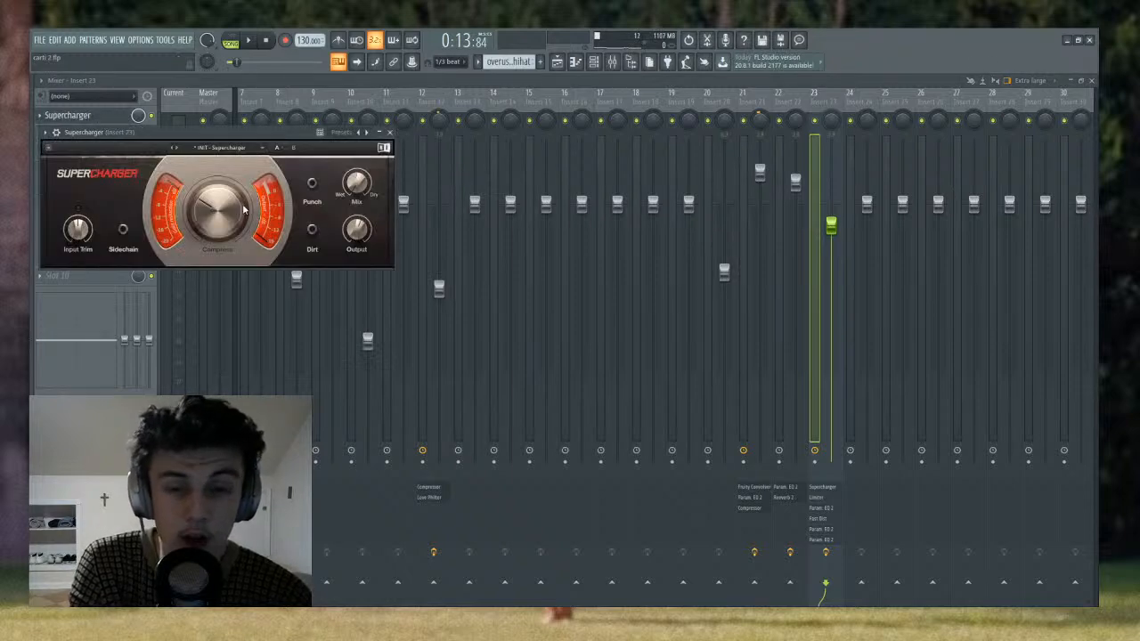
pyautogui.click(145, 123)
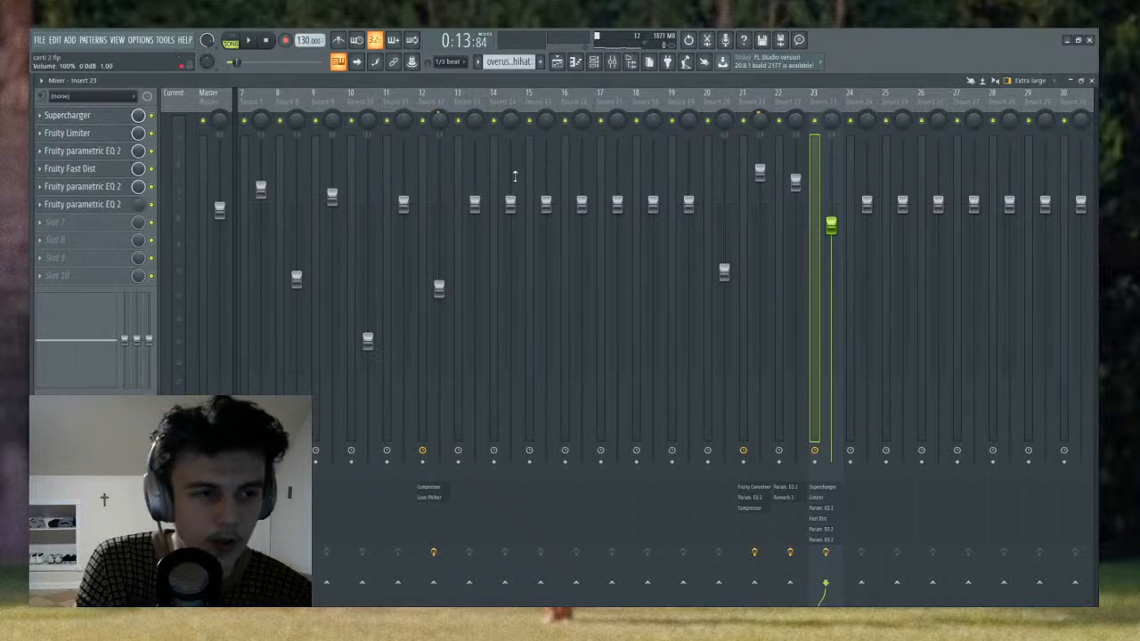
# - Play the soloed acapella through Insert 23's effects, return to the playlist, and stop playback
pyautogui.press('space')
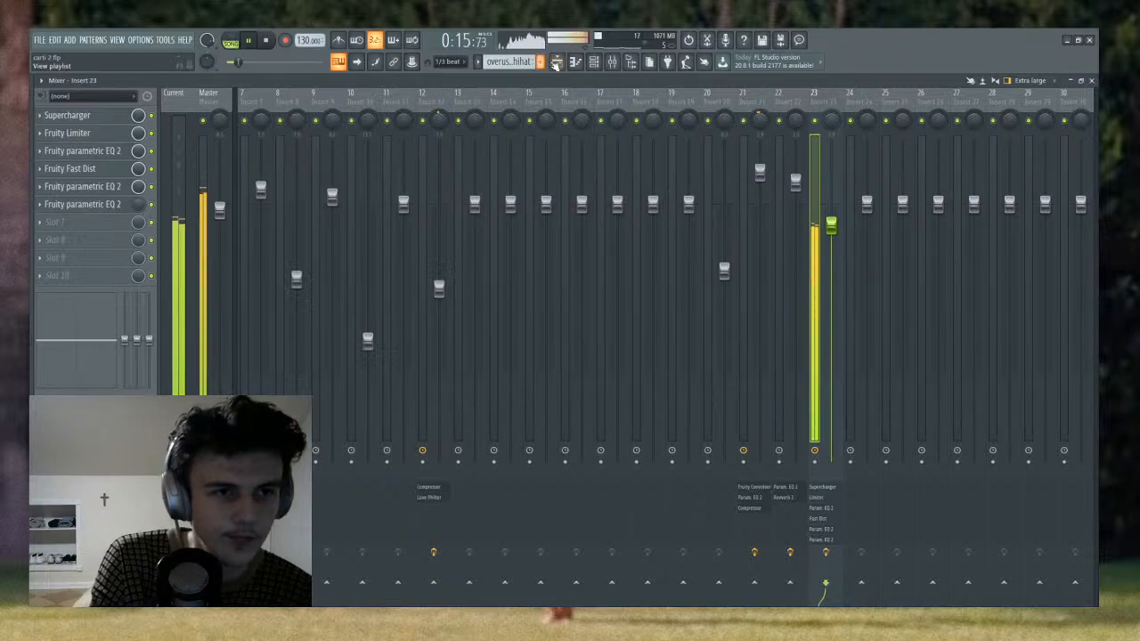
pyautogui.click(557, 64)
pyautogui.scroll(-5, 522, 108)
pyautogui.press('space')
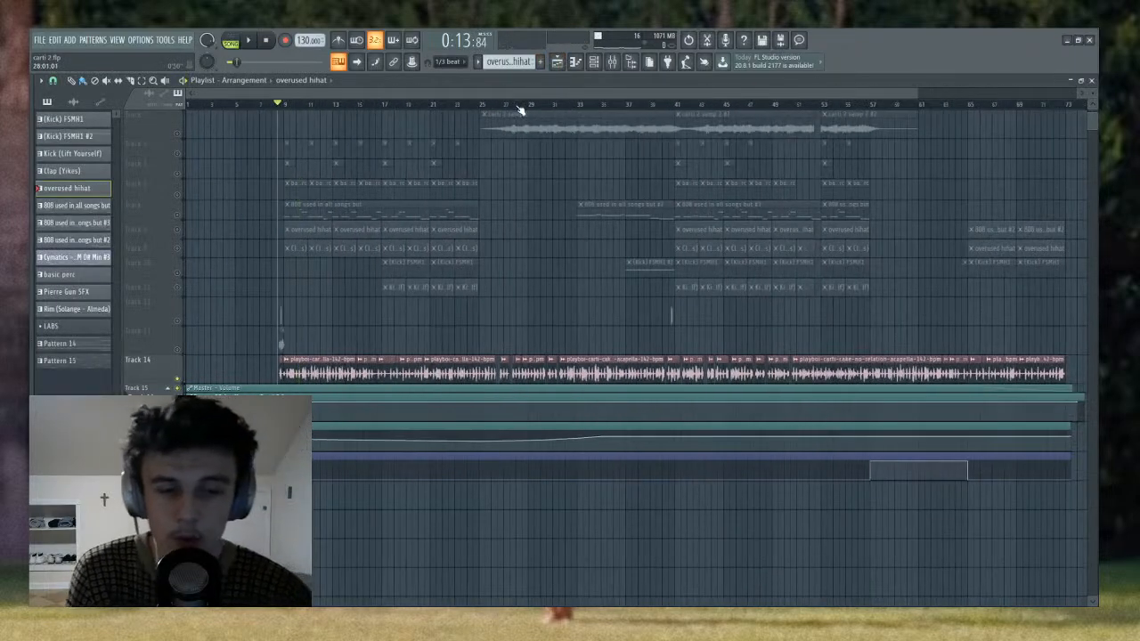
# - Place the playhead late in bar 25, just before the gap in the acapella clips, with the whole arrangement in view
pyautogui.scroll(-4, 522, 107)
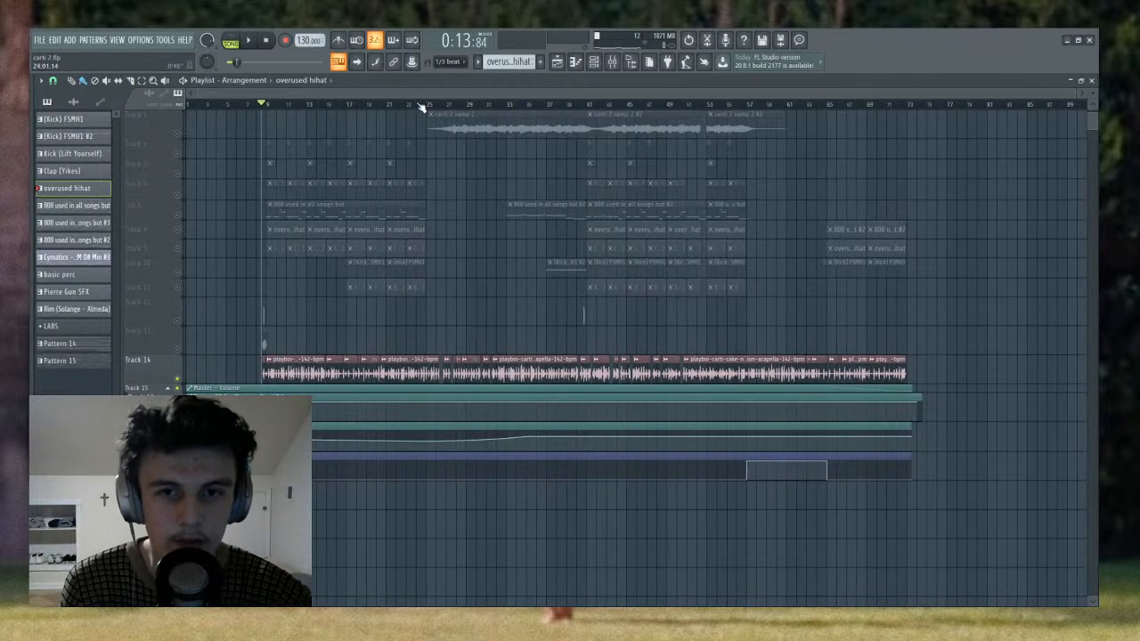
pyautogui.click(427, 104)
pyautogui.scroll(6, 431, 106)
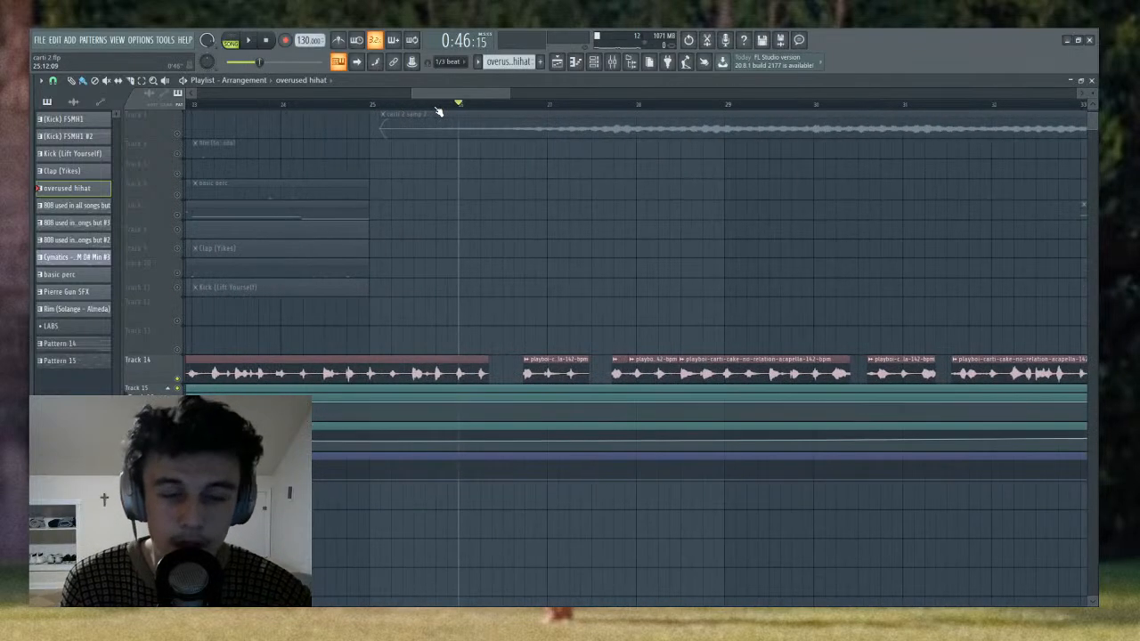
pyautogui.scroll(-6, 439, 111)
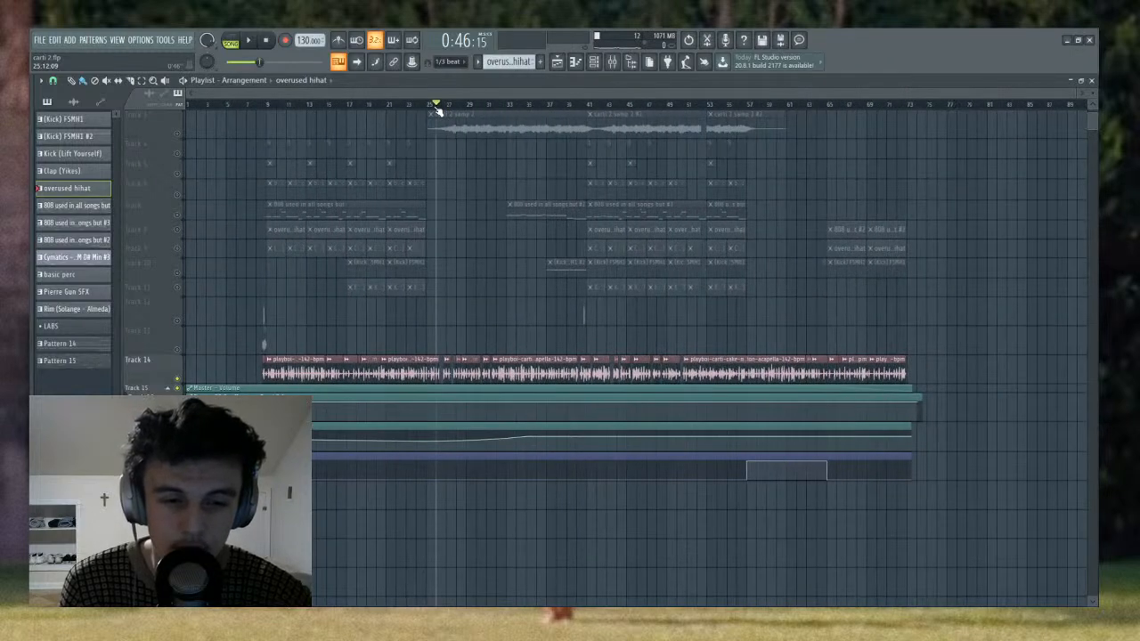
# - Play the soloed acapella from late in bar 25 across the gap between its clips, and stop playback
pyautogui.press('space')
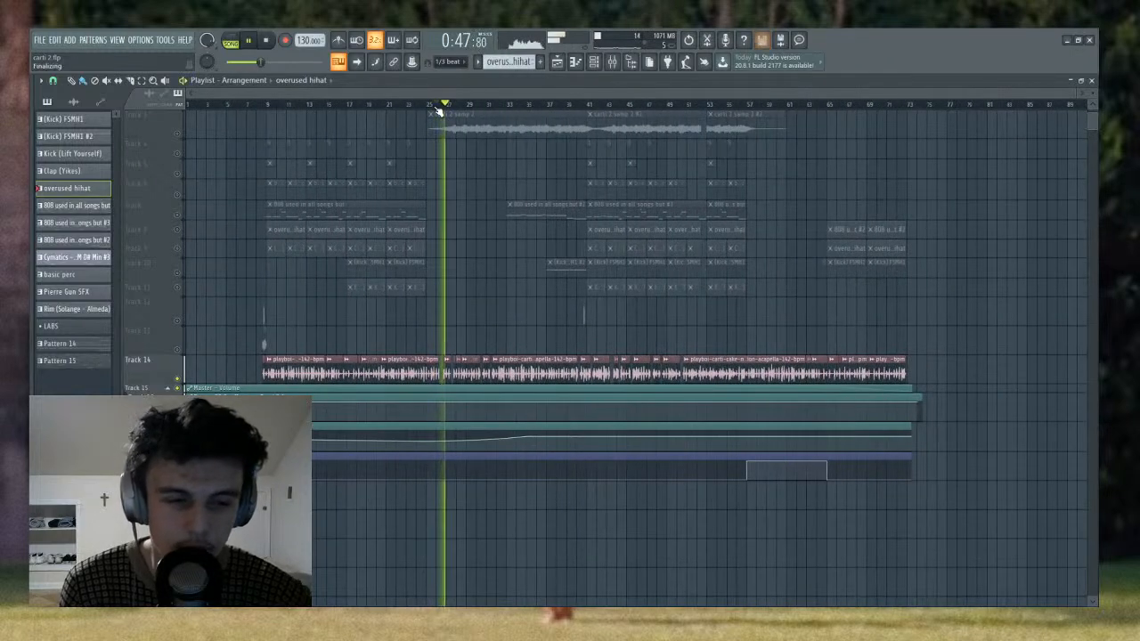
pyautogui.scroll(3, 439, 111)
pyautogui.scroll(-3, 438, 112)
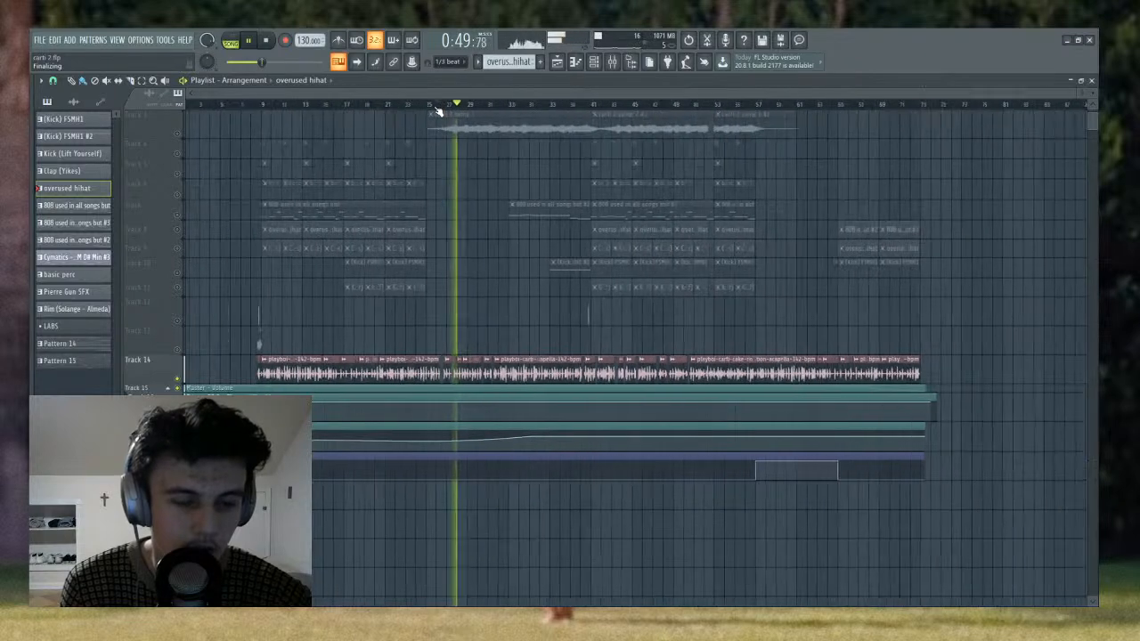
pyautogui.scroll(3, 458, 237)
pyautogui.press('space')
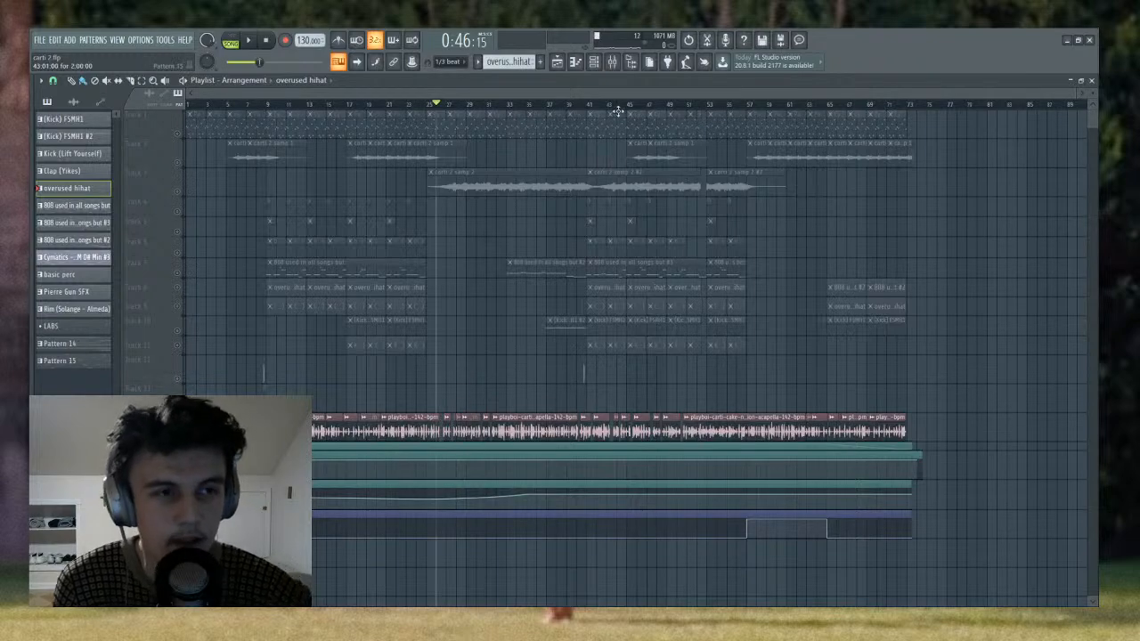
# - Place the playhead at bar 50, play the soloed acapella from there, and stop playback
pyautogui.moveTo(617, 111); pyautogui.dragTo(700, 109)
pyautogui.press('space')
pyautogui.scroll(-4, 700, 109)
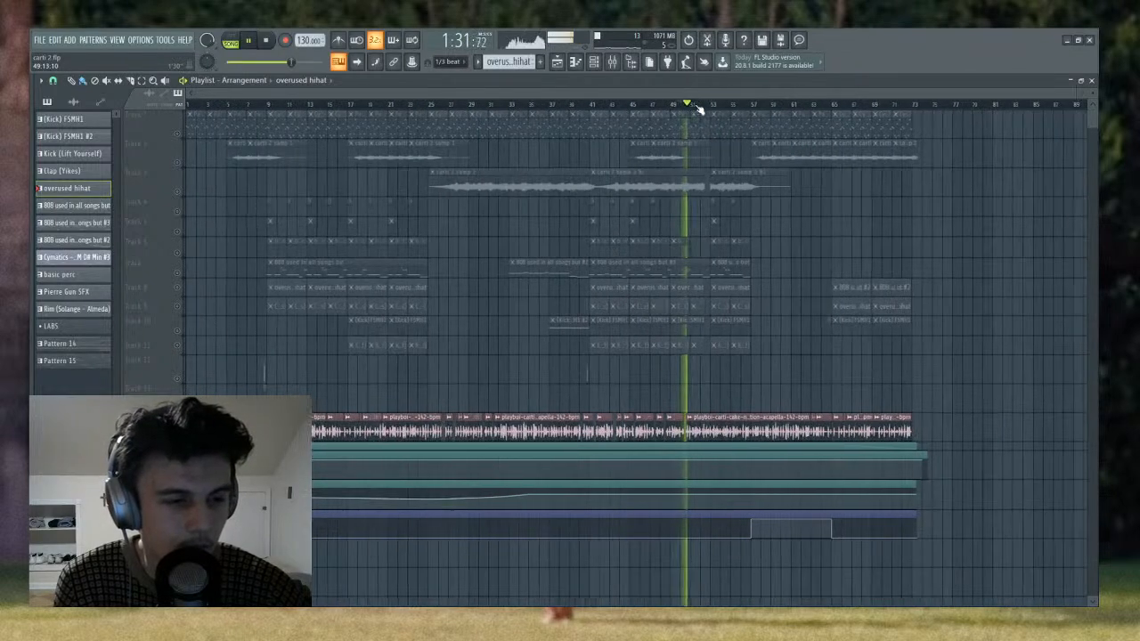
pyautogui.press('space')
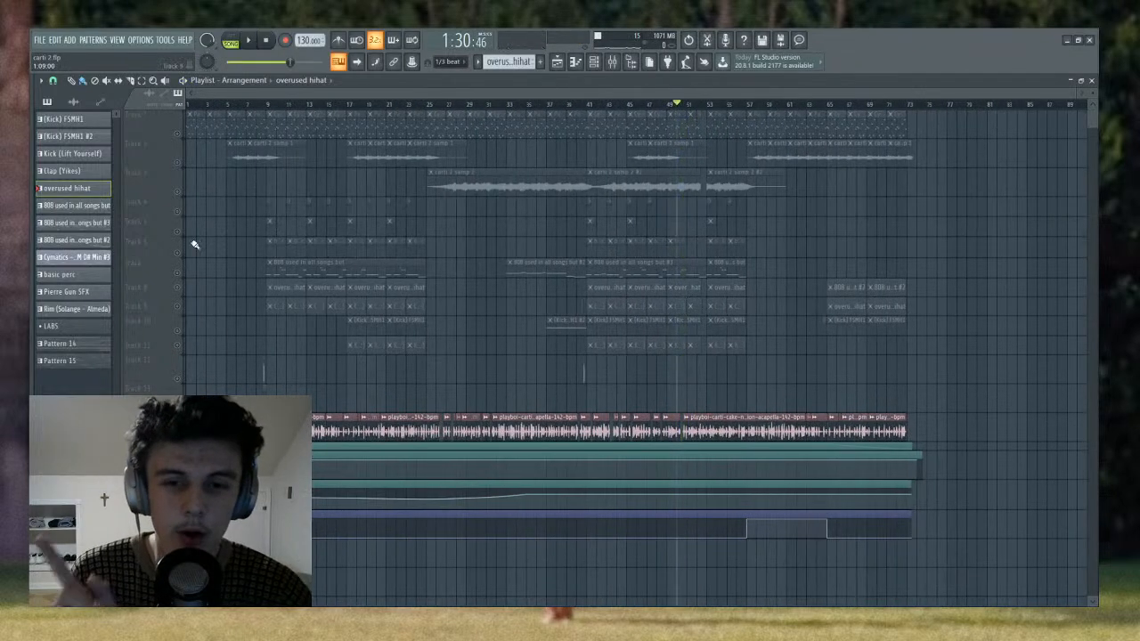
# - Play the full arrangement with all tracks active from late in bar 50, and reset the playhead to bar 51
pyautogui.scroll(4, 691, 94)
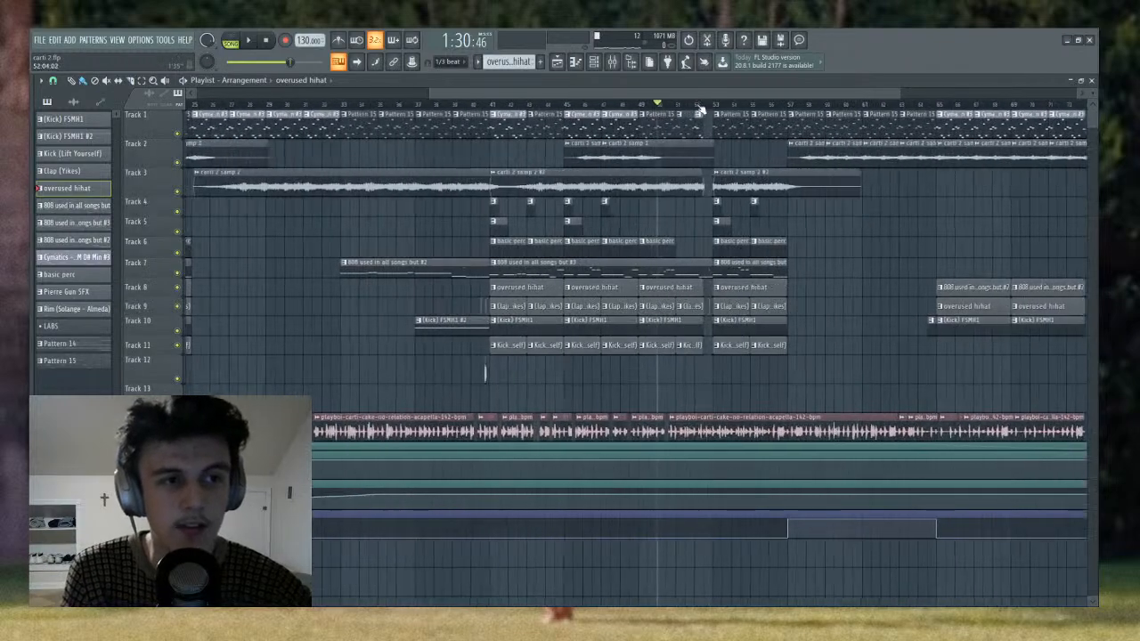
pyautogui.click(581, 105)
pyautogui.moveTo(580, 105); pyautogui.dragTo(550, 104)
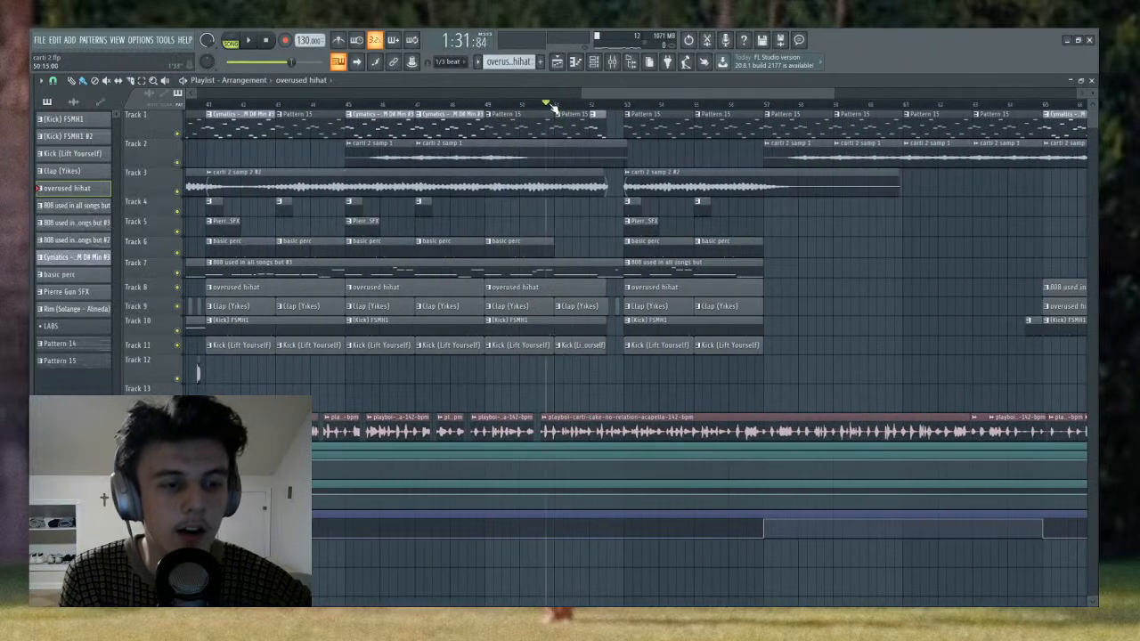
pyautogui.press('space')
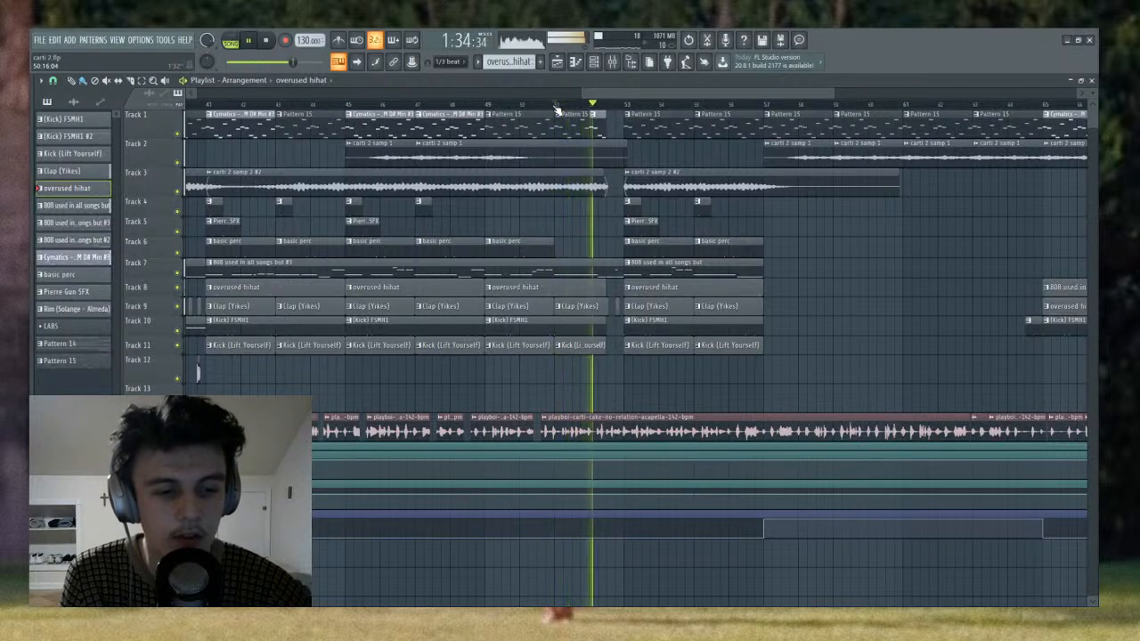
pyautogui.click(555, 106)
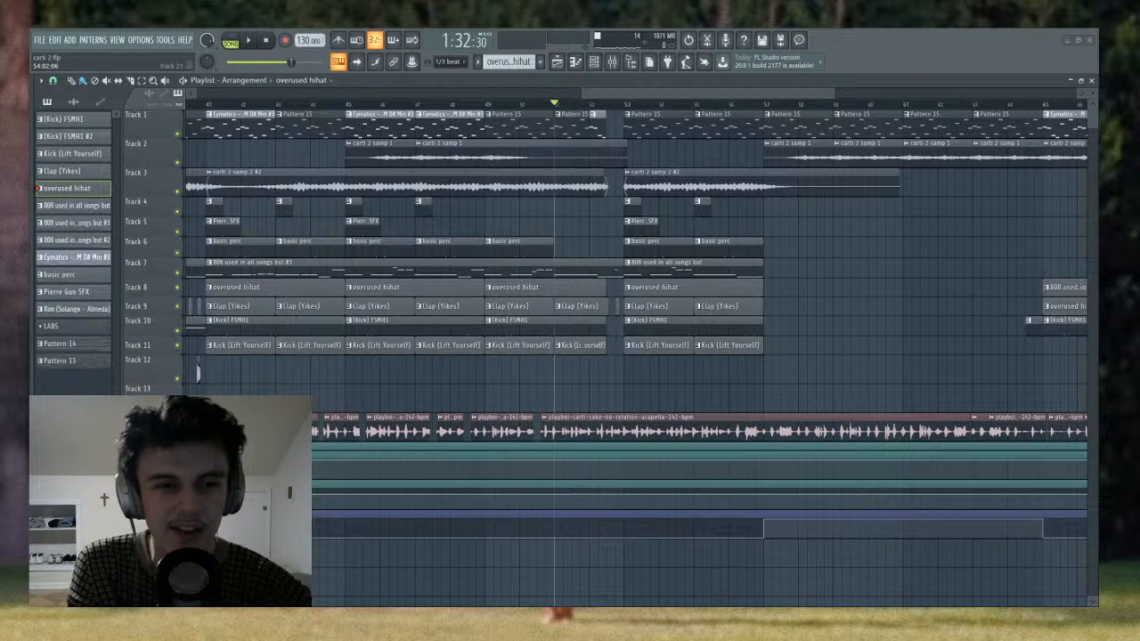
# - Play the full arrangement from late in bar 51 through the break before bar 53, and examine the gap in the clips
pyautogui.click(582, 106)
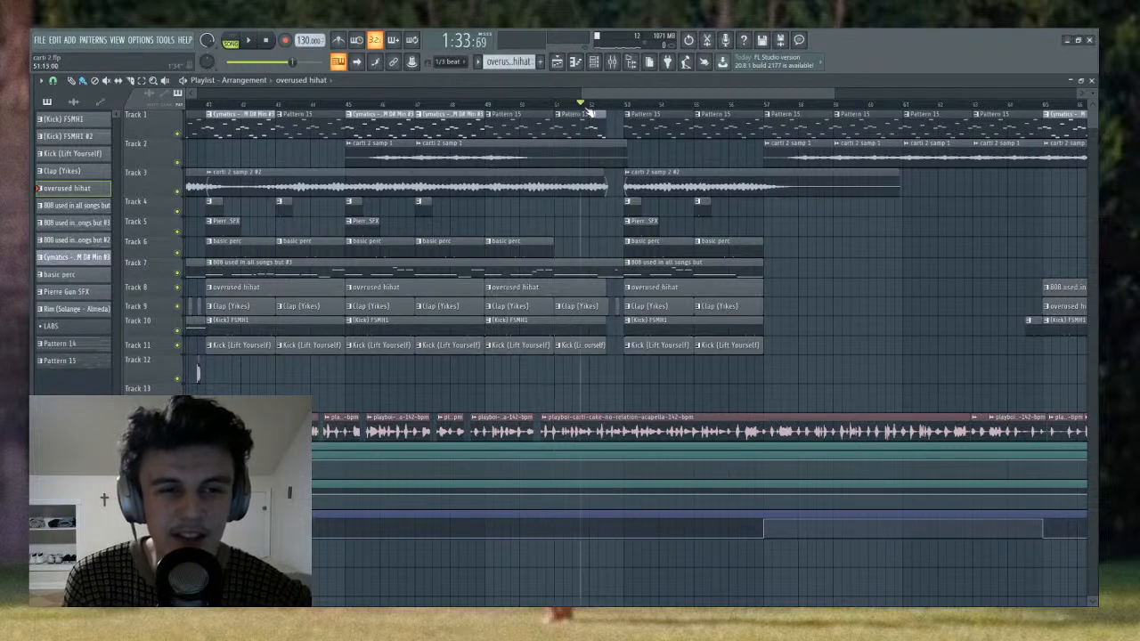
pyautogui.press('space')
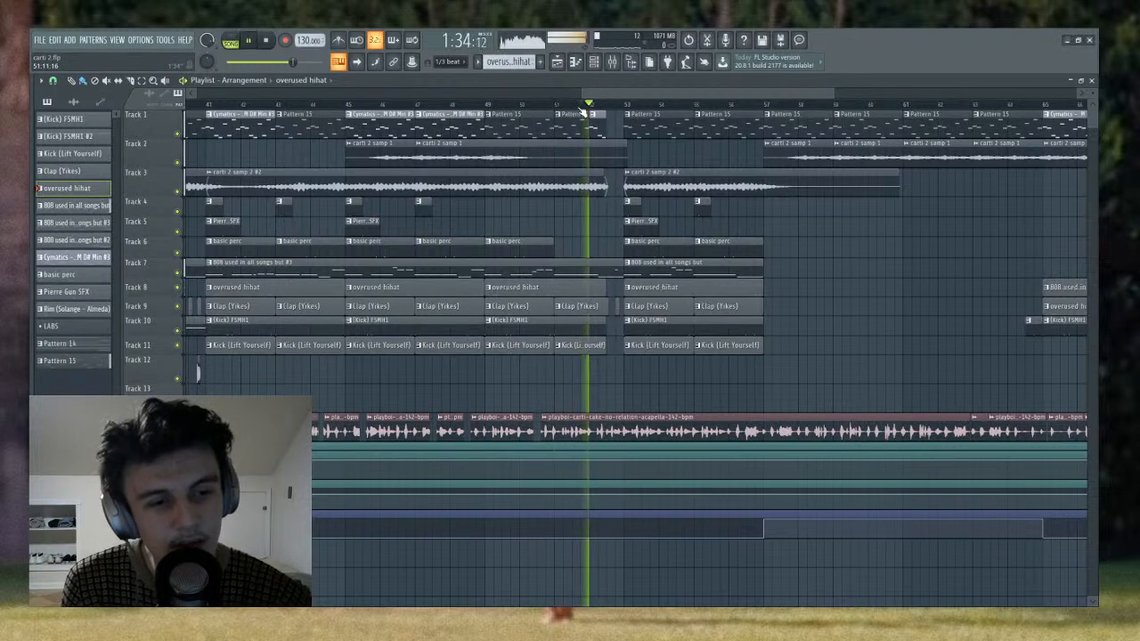
pyautogui.scroll(2, 598, 106)
pyautogui.press('space')
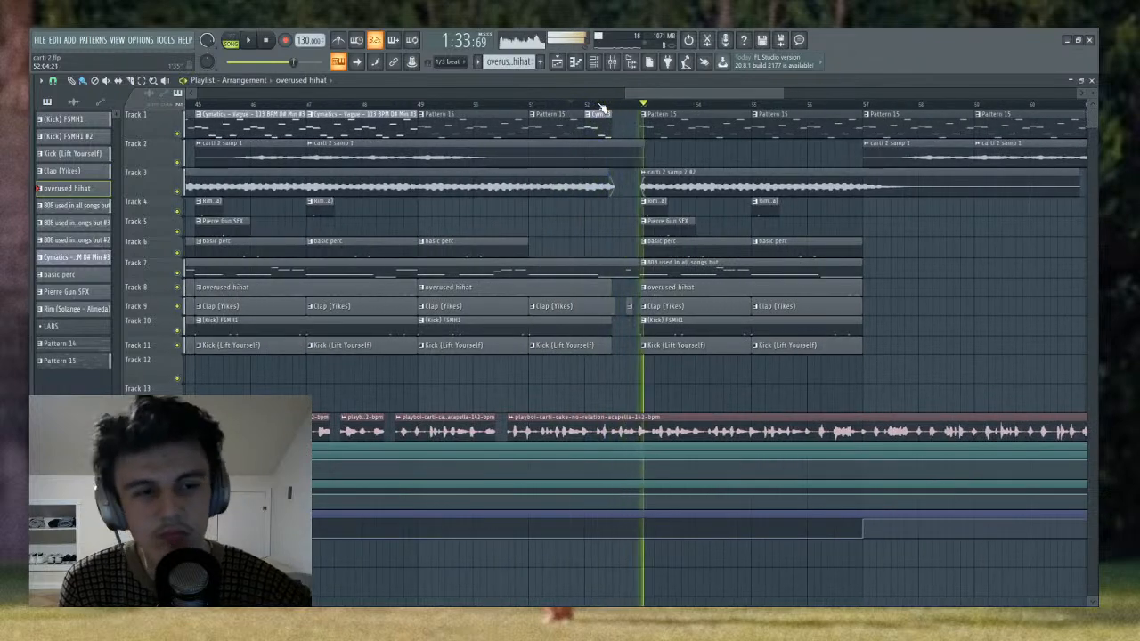
pyautogui.scroll(2, 638, 105)
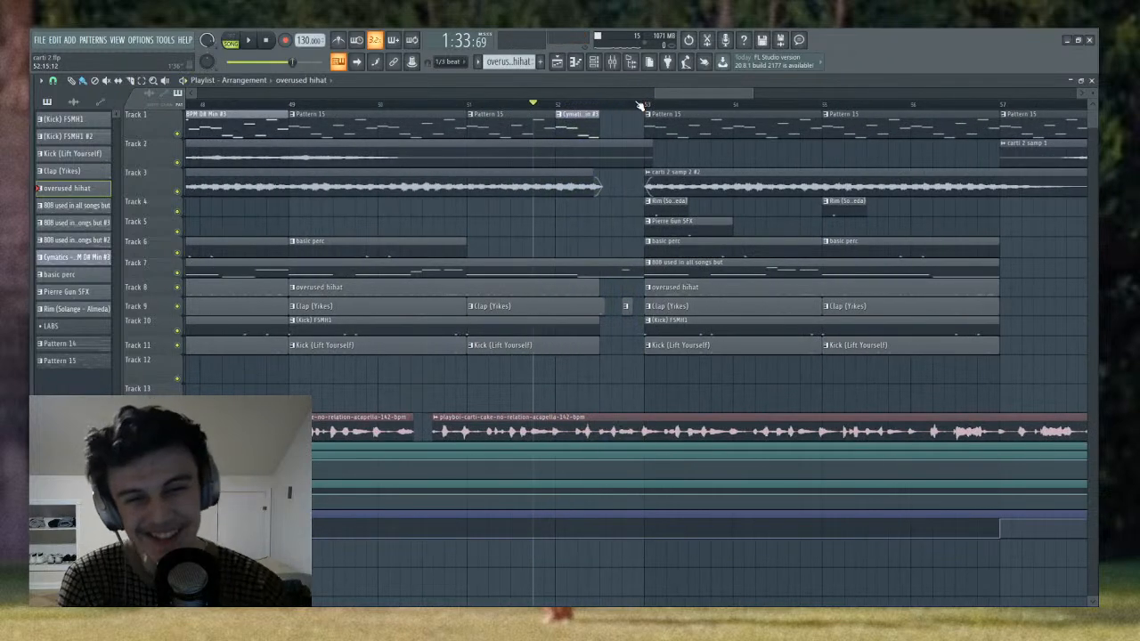
pyautogui.scroll(-3, 609, 99)
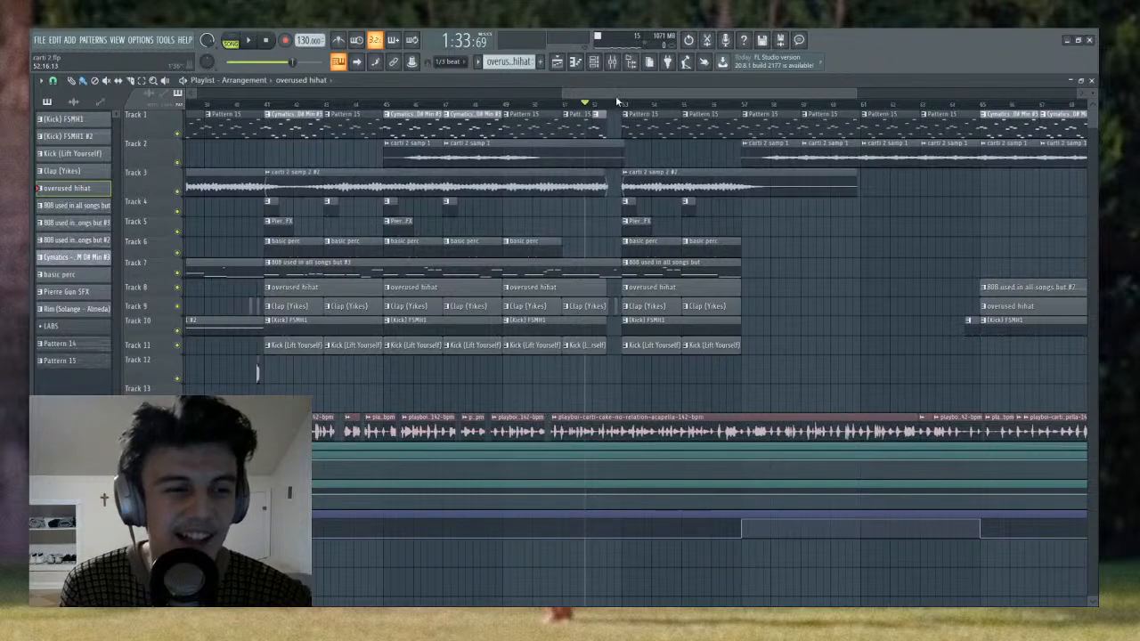
# - Open the 808 pattern on Track 7 in the piano roll and play its final bar 12 notes with and without the slide note
pyautogui.scroll(3, 610, 111)
pyautogui.doubleClick(612, 267)
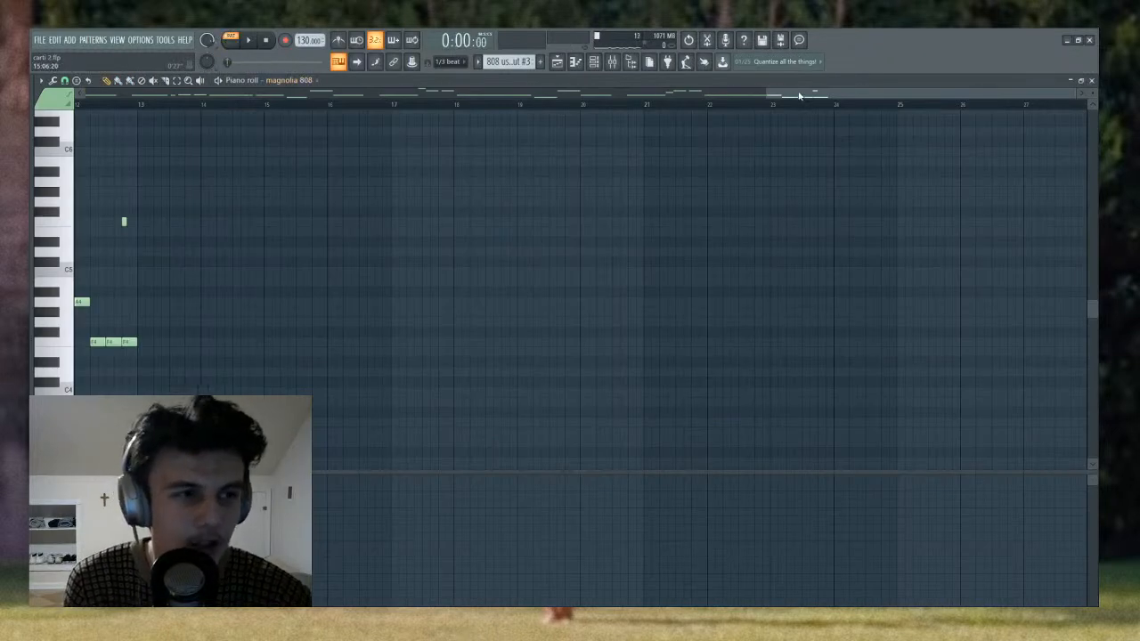
pyautogui.moveTo(799, 95); pyautogui.dragTo(396, 96)
pyautogui.click(523, 108)
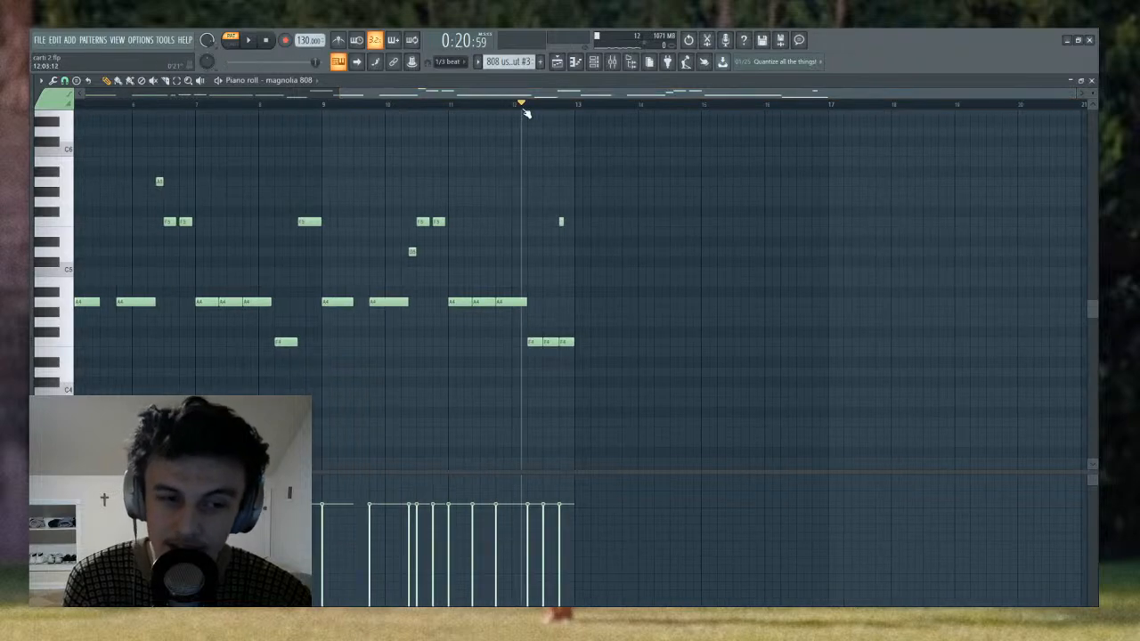
pyautogui.scroll(3, 567, 113)
pyautogui.press('space')
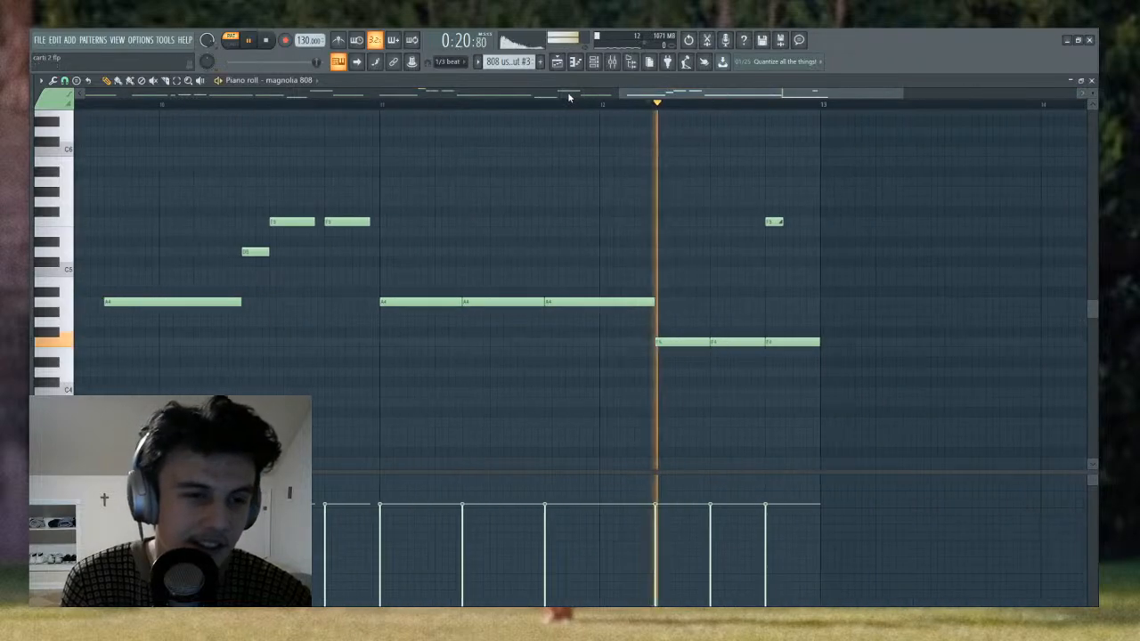
pyautogui.press('space')
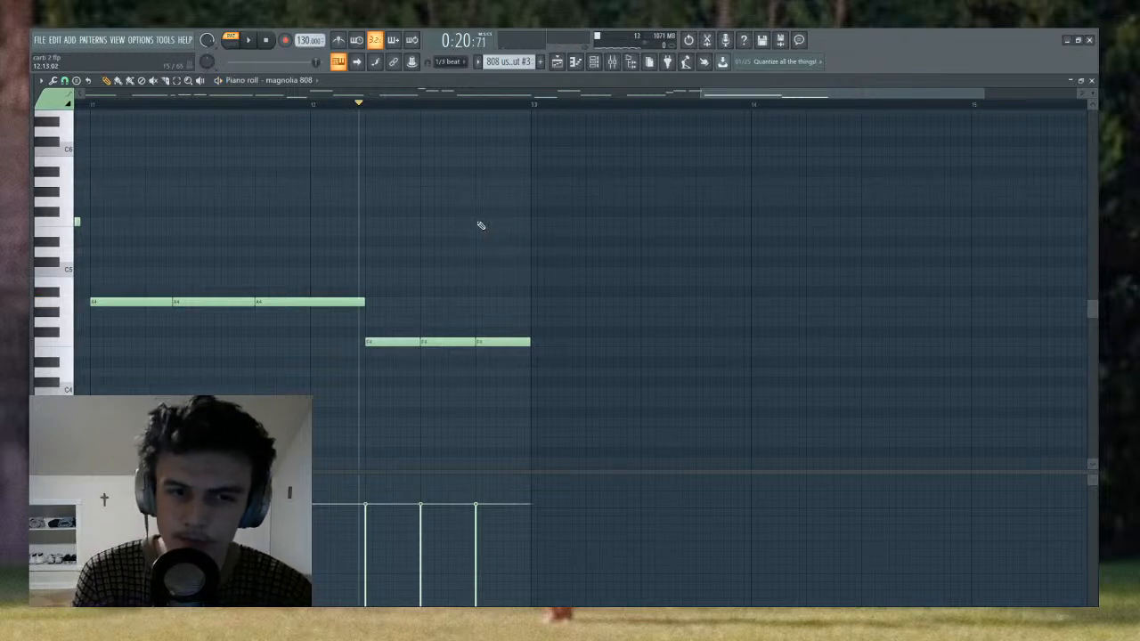
pyautogui.press('space')
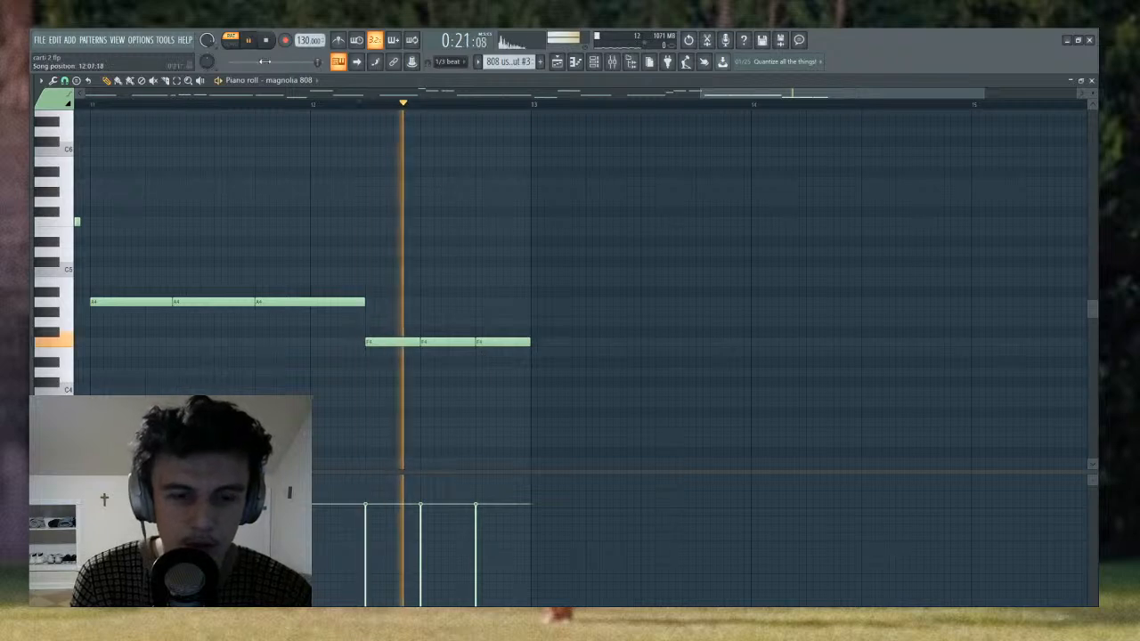
pyautogui.press('space')
# - Draw a short slide note at F5 above the last F4 note in bar 12 of the 808 pattern, and play the ending
pyautogui.click(480, 254)
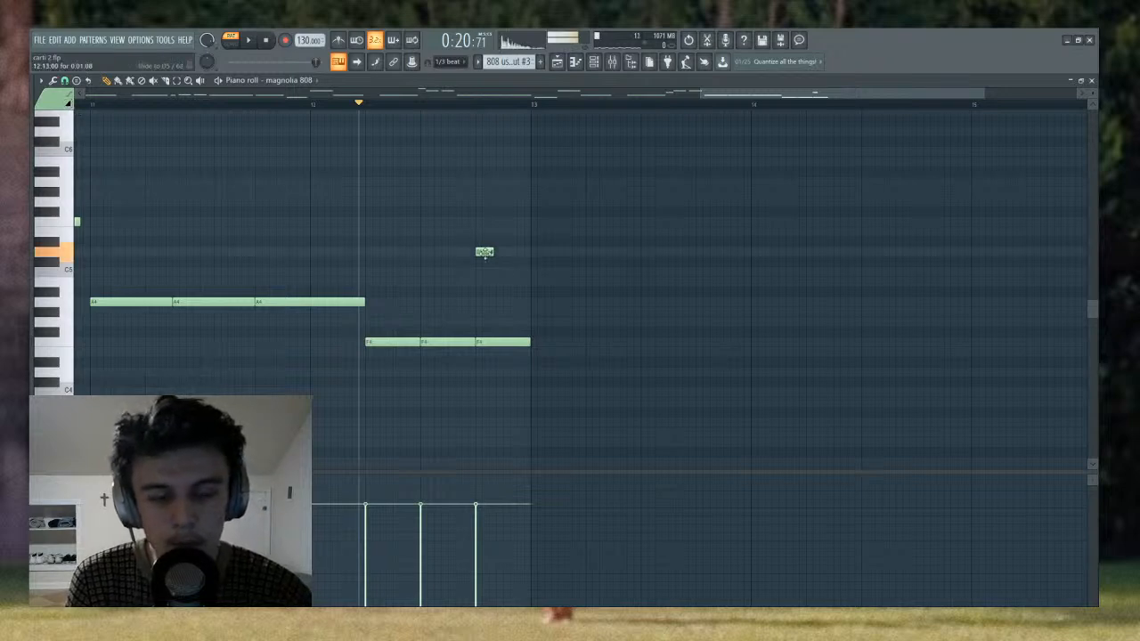
pyautogui.moveTo(483, 252); pyautogui.dragTo(484, 219)
pyautogui.press('space')
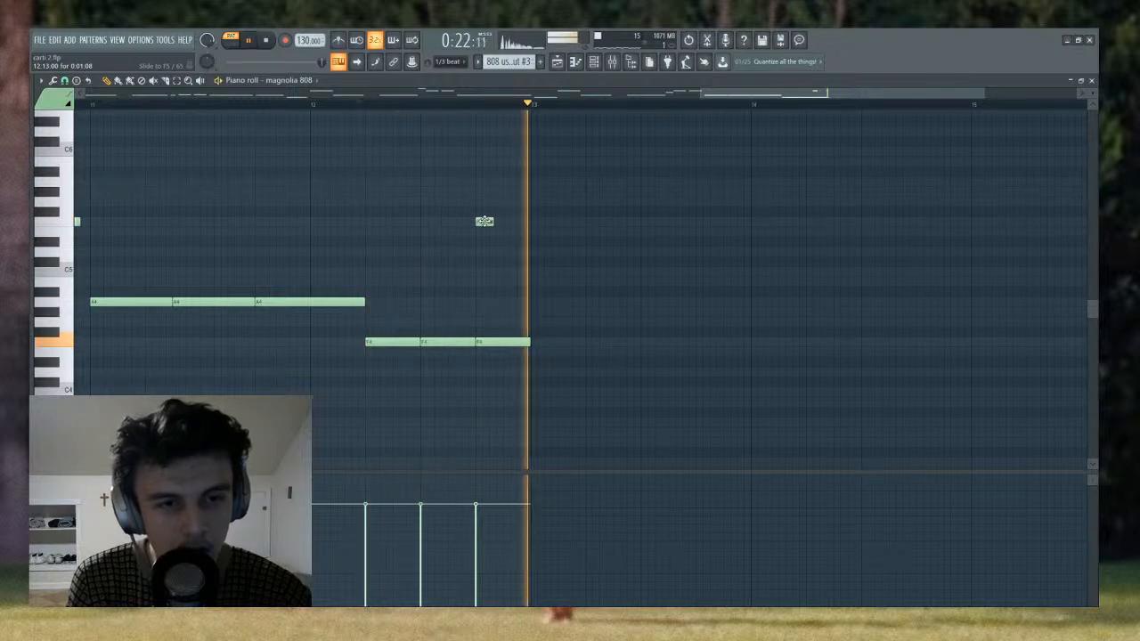
pyautogui.press('space')
# - Return to the playlist and play the full arrangement from bar 52 through the break into the section at bar 53
pyautogui.click(557, 61)
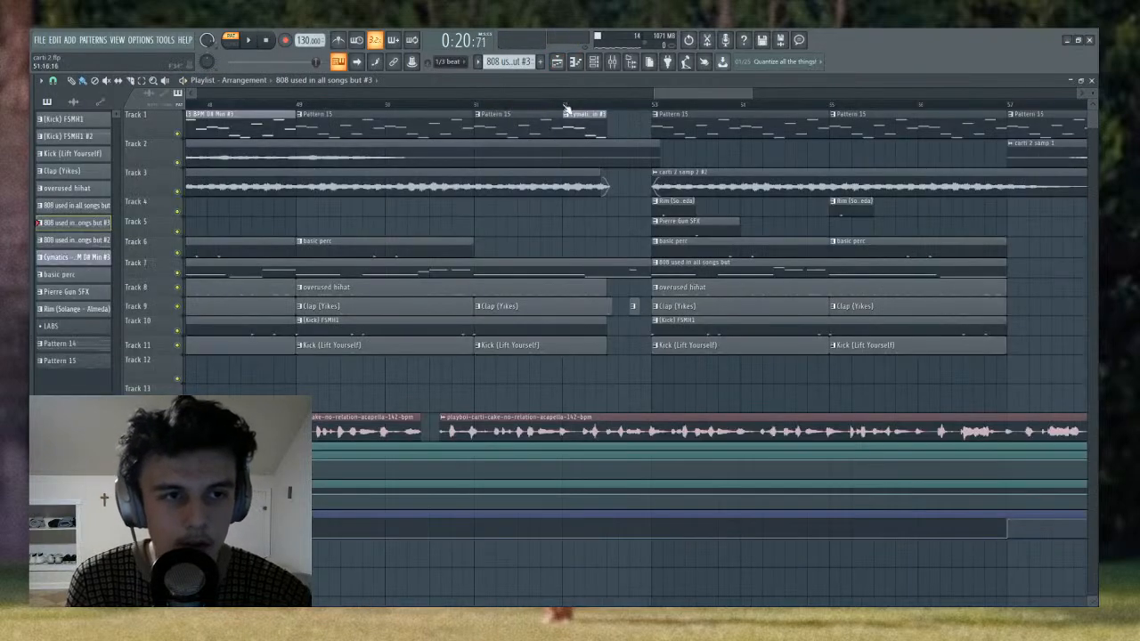
pyautogui.moveTo(574, 108); pyautogui.dragTo(563, 104)
pyautogui.hscroll(3, 558, 94)
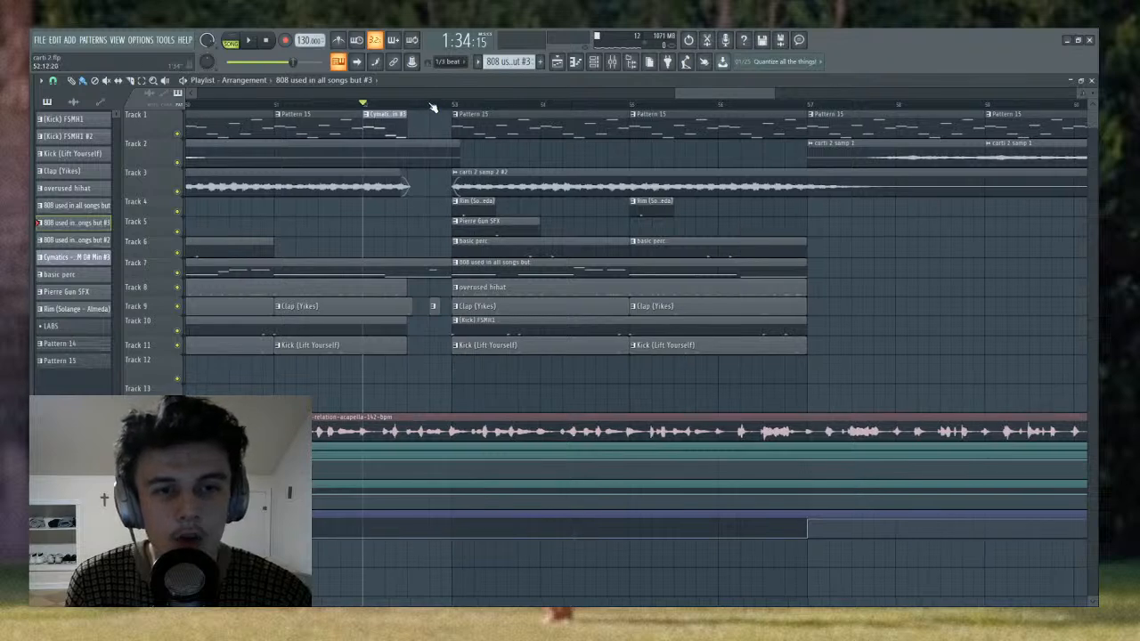
pyautogui.scroll(2, 432, 108)
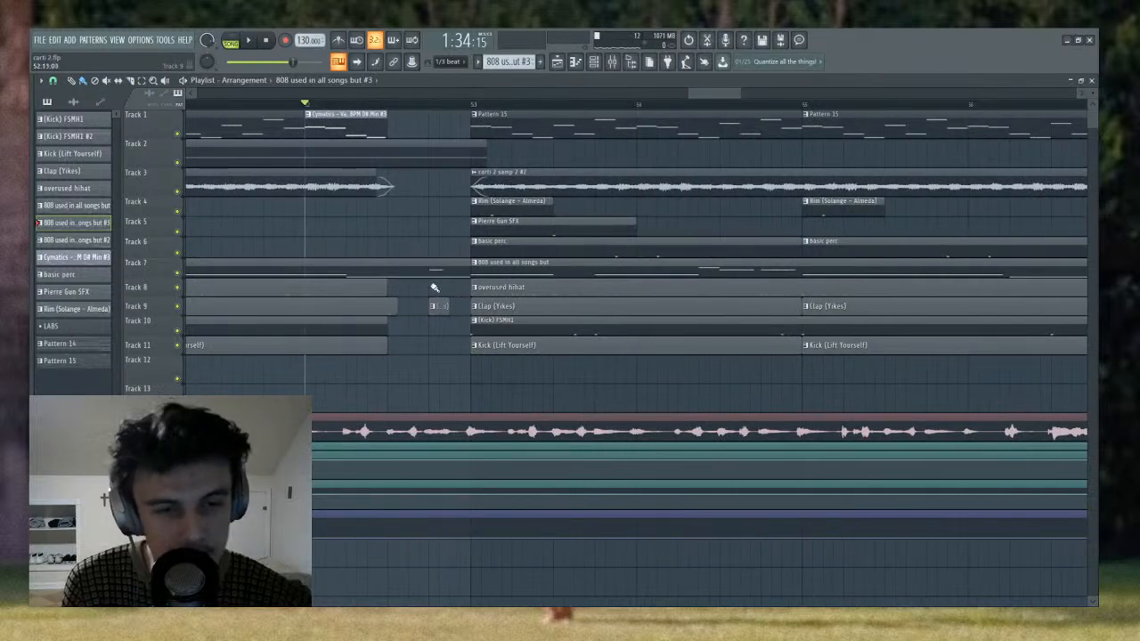
pyautogui.press('space')
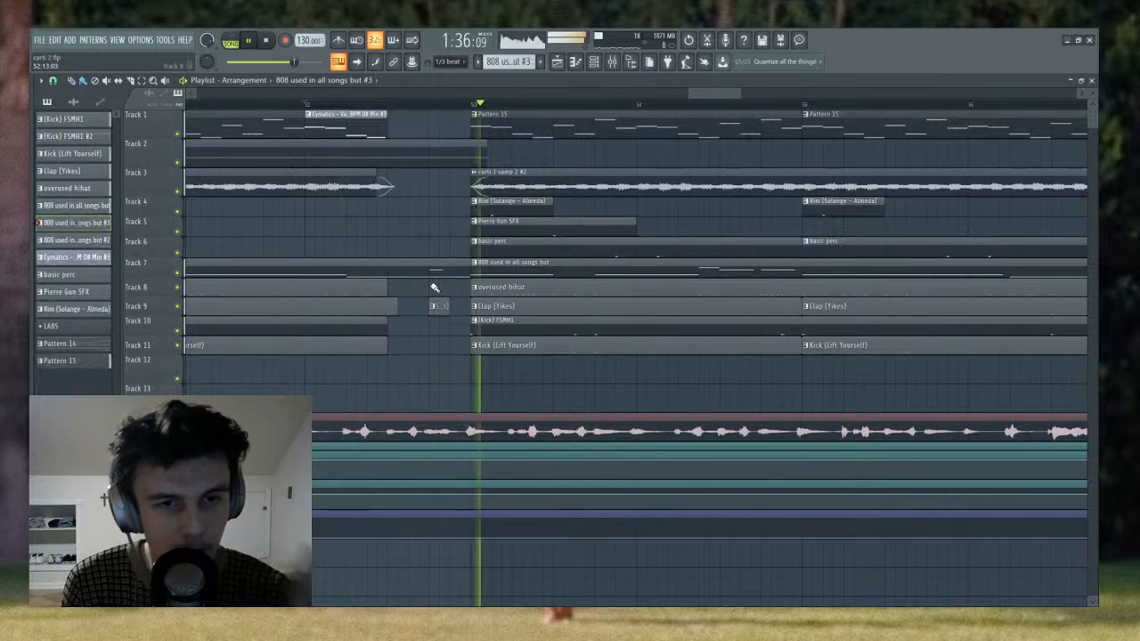
pyautogui.scroll(-4, 438, 109)
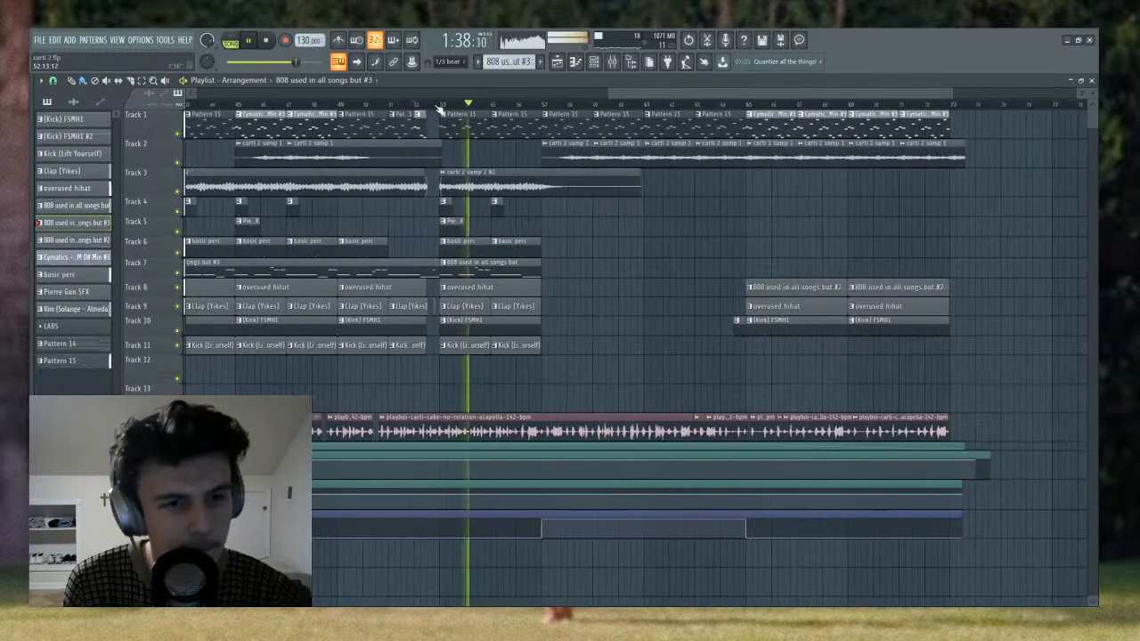
pyautogui.press('space')
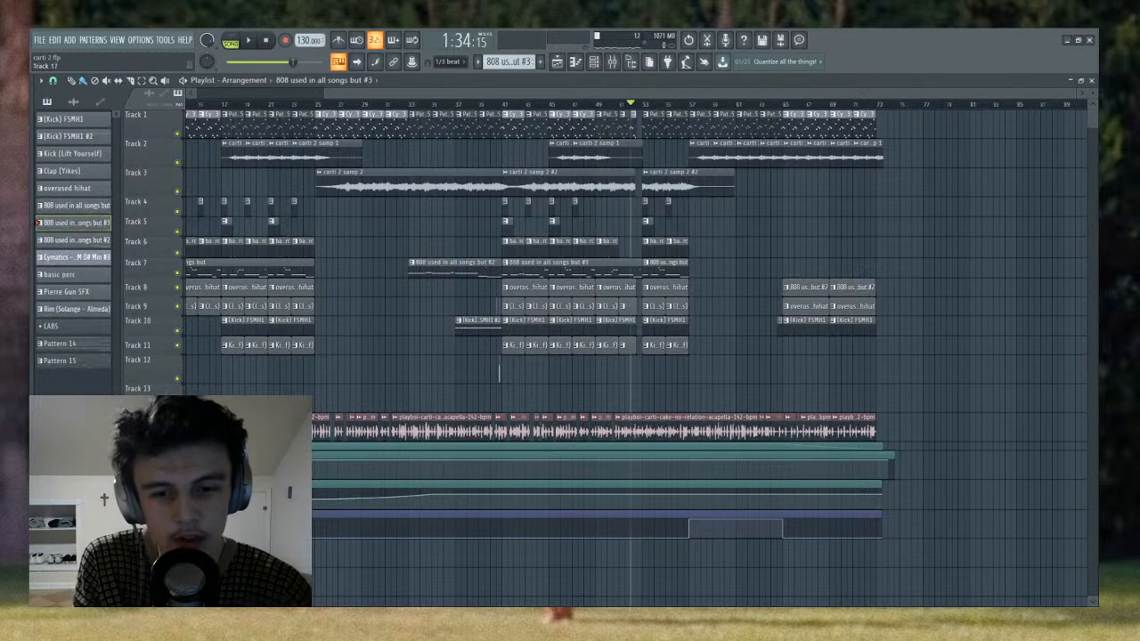
# - Mute Tracks 1 to 11 and play the acapella from bar 41
pyautogui.click(180, 136)
pyautogui.press('space')
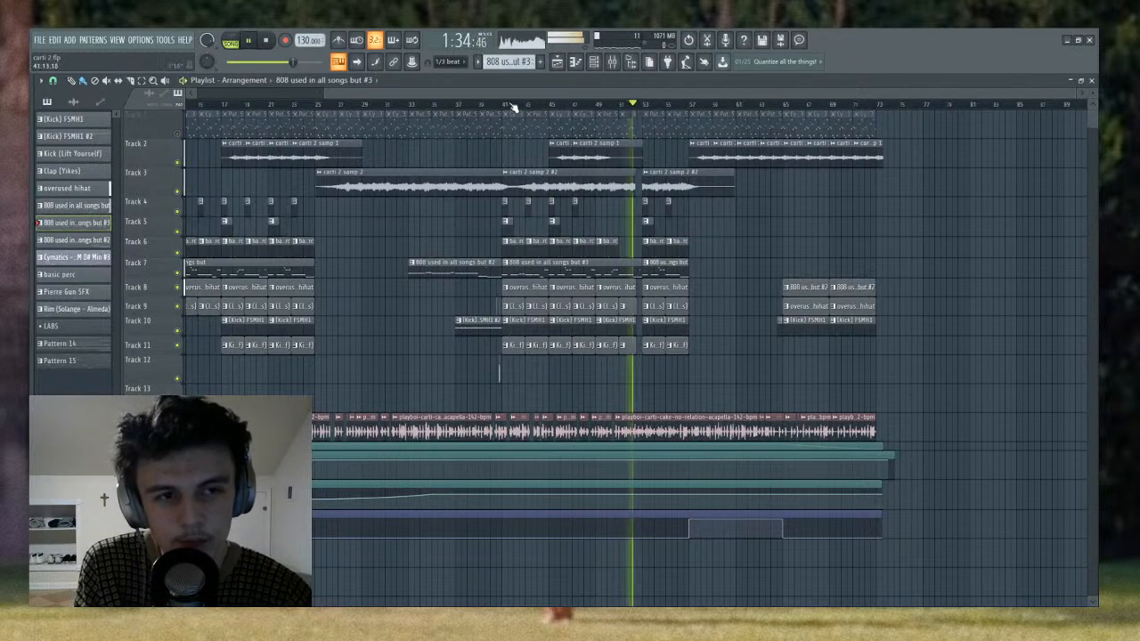
pyautogui.click(501, 105)
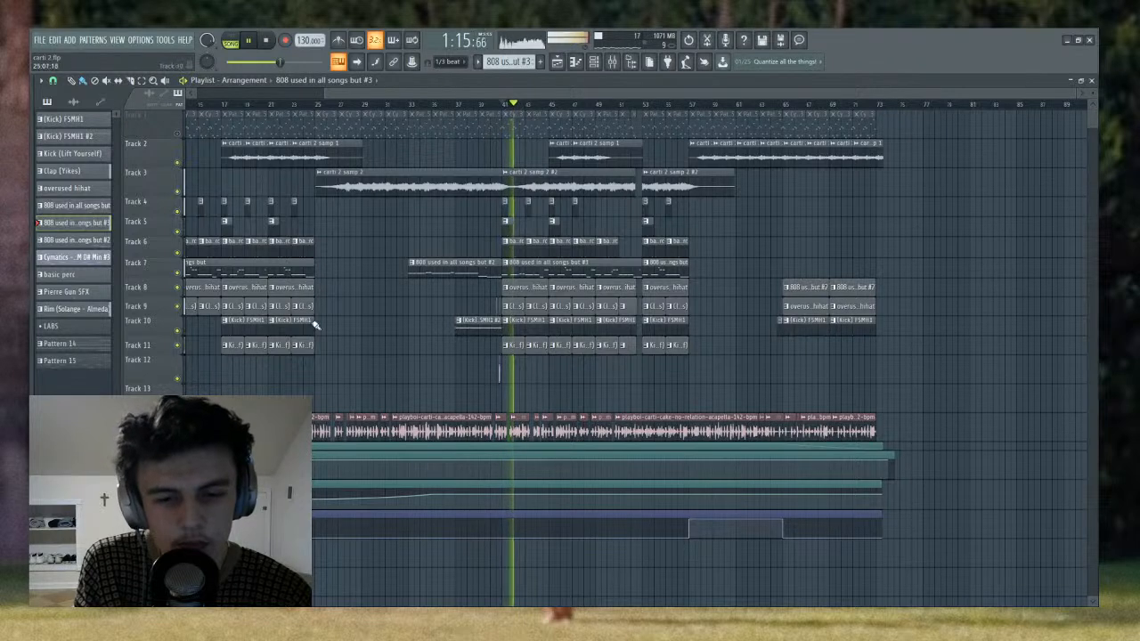
pyautogui.click(177, 163)
pyautogui.moveTo(180, 191); pyautogui.dragTo(181, 361)
pyautogui.press('space')
pyautogui.press('space')
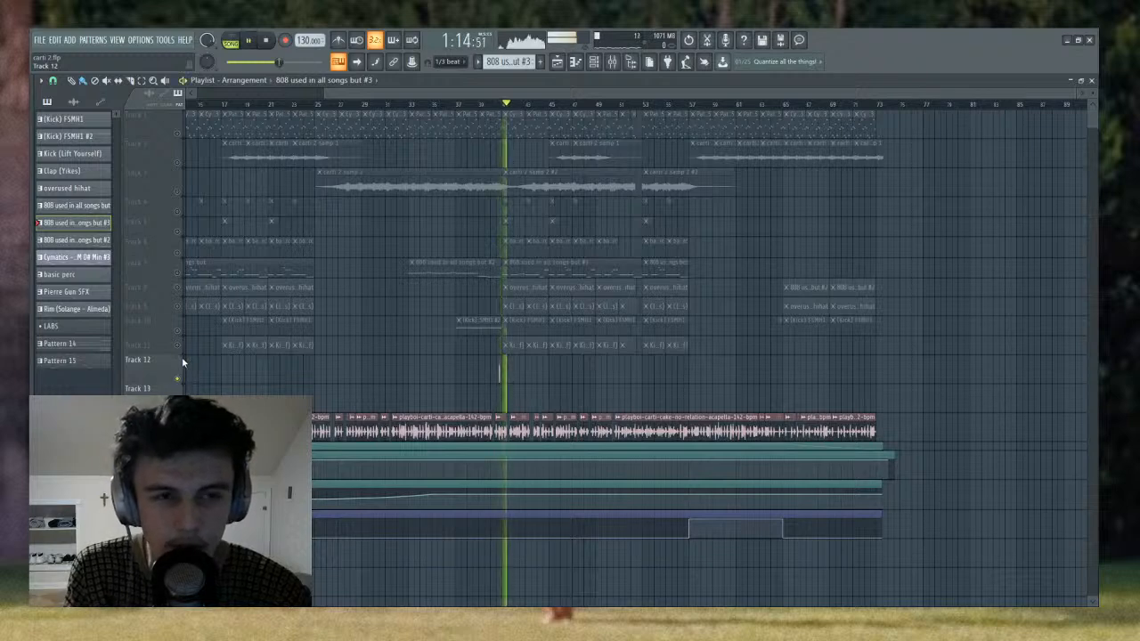
pyautogui.press('space')
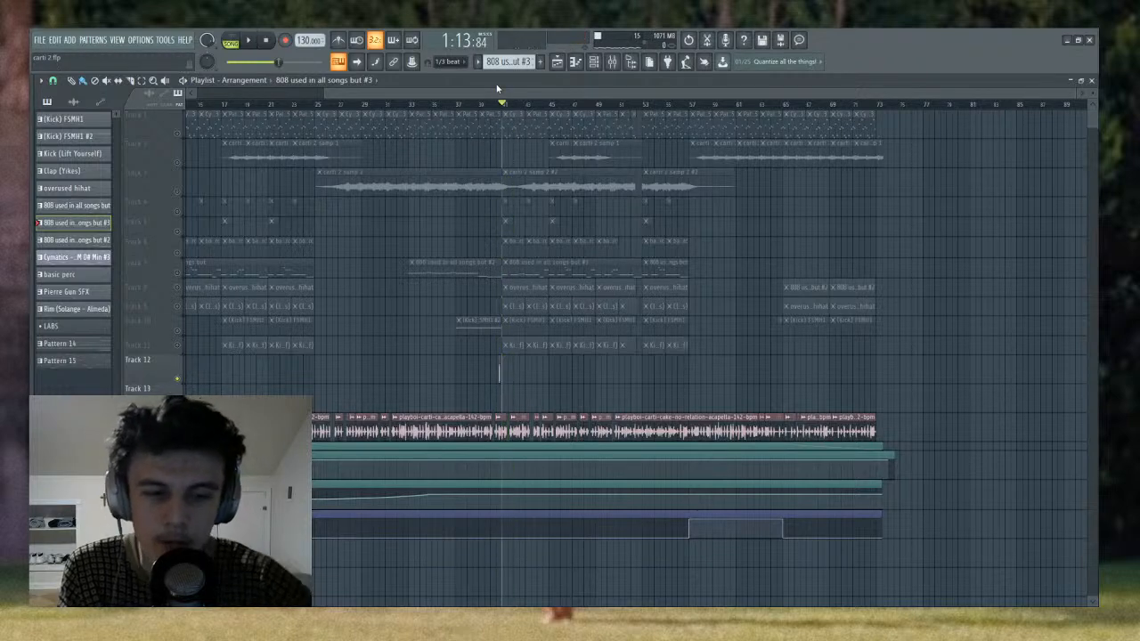
# - Play the chopped acapella on its own through bars 42 and 43 to examine how the phrases were cut
pyautogui.scroll(1, 540, 107)
pyautogui.scroll(1, 540, 106)
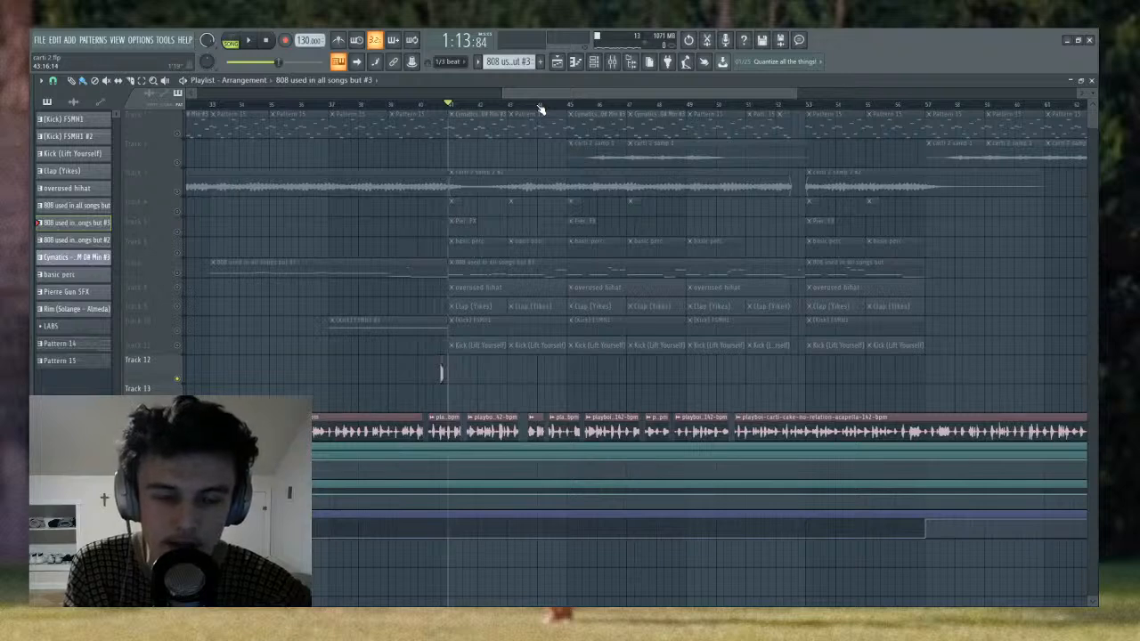
pyautogui.scroll(1, 541, 107)
pyautogui.press('space')
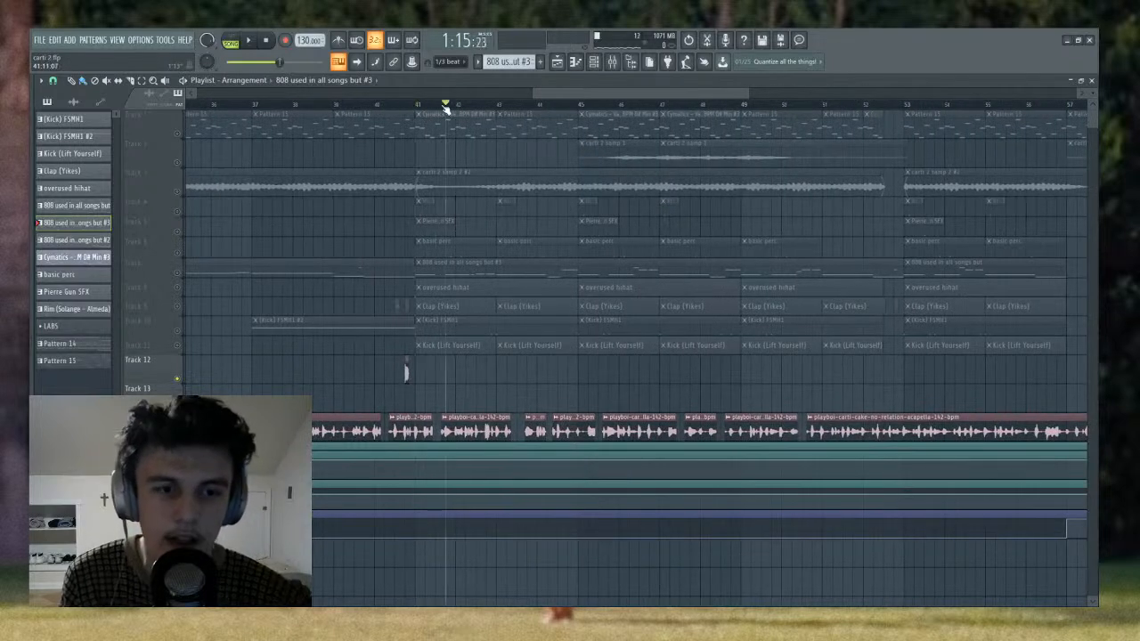
pyautogui.scroll(2, 448, 104)
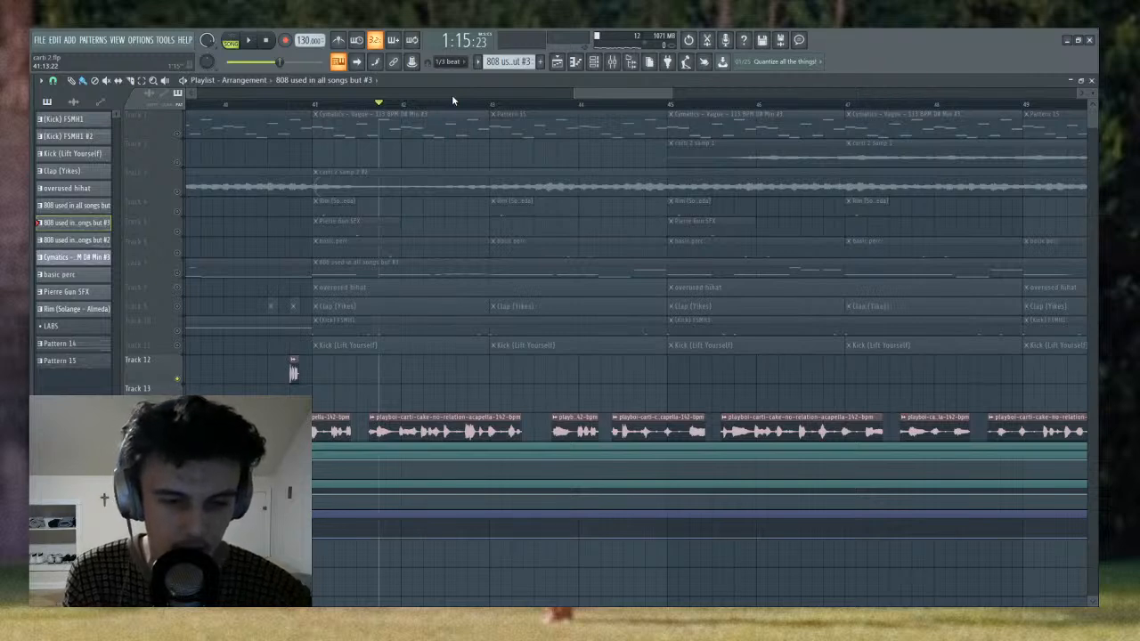
pyautogui.press('space')
pyautogui.hscroll(1, 486, 95)
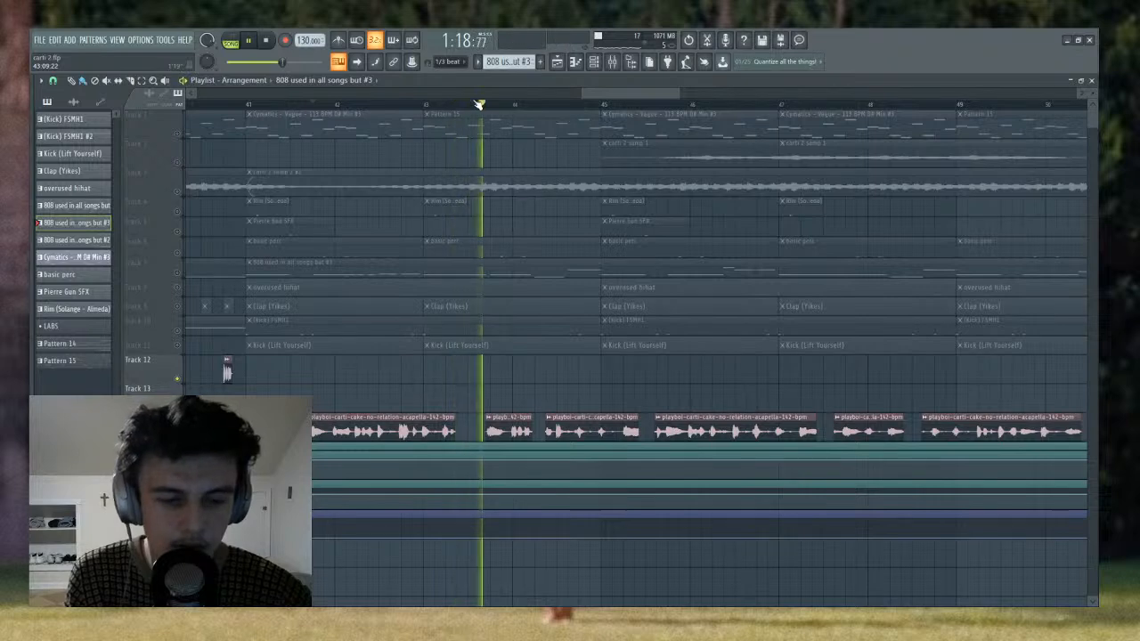
# - Play the remaining acapella chops on their own from bar 49 up to the break before bar 53
pyautogui.scroll(-3, 476, 108)
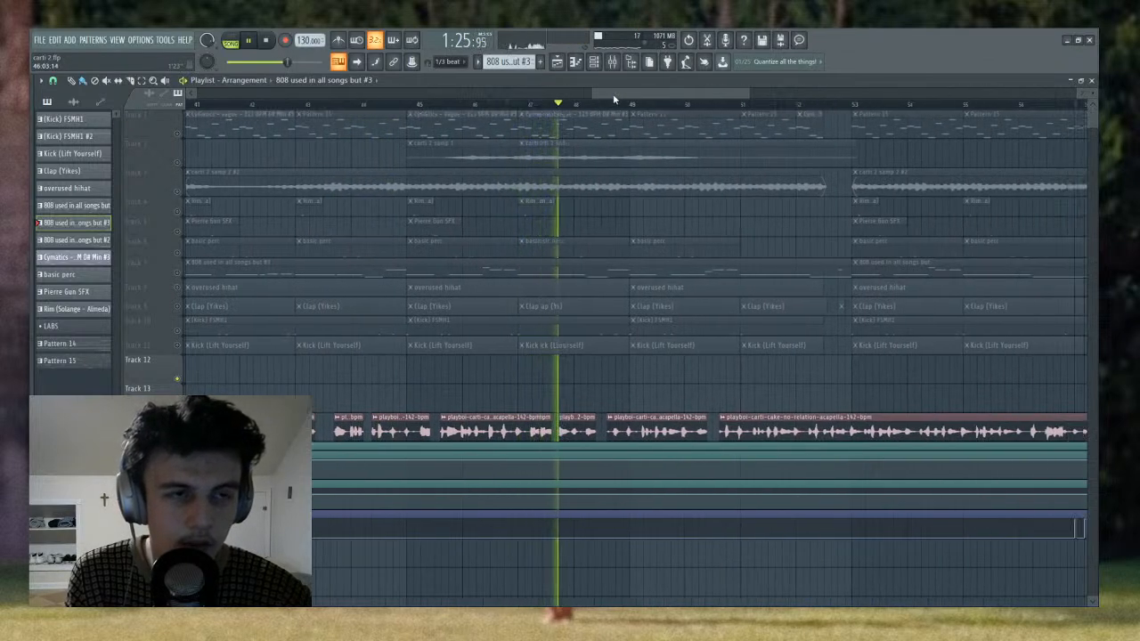
pyautogui.scroll(-2, 613, 96)
pyautogui.click(546, 104)
pyautogui.press('space')
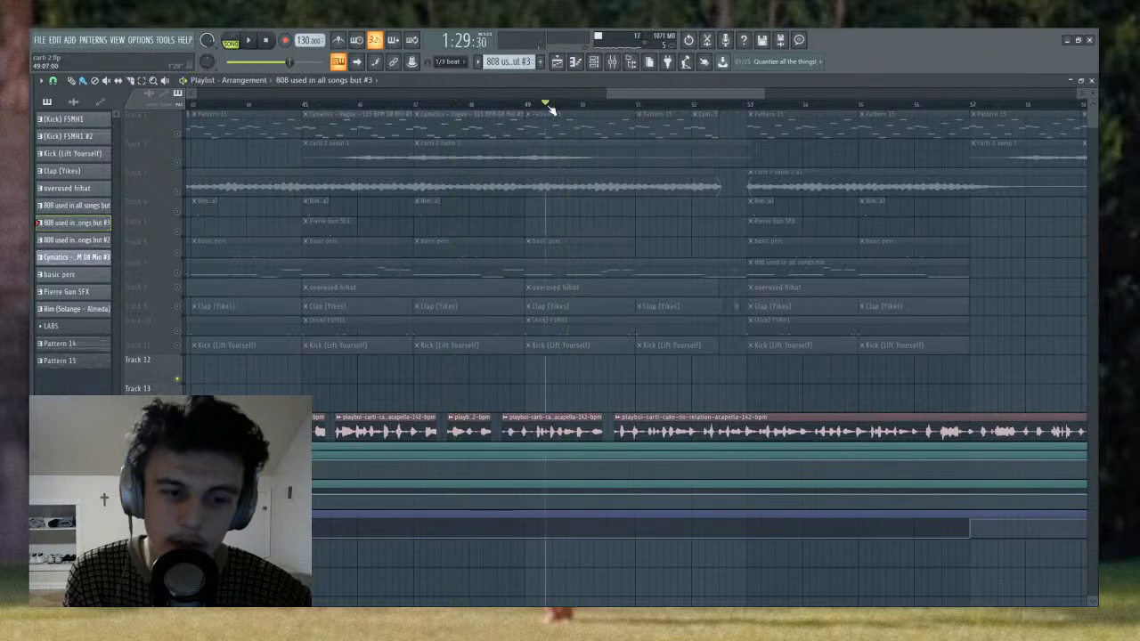
pyautogui.press('space')
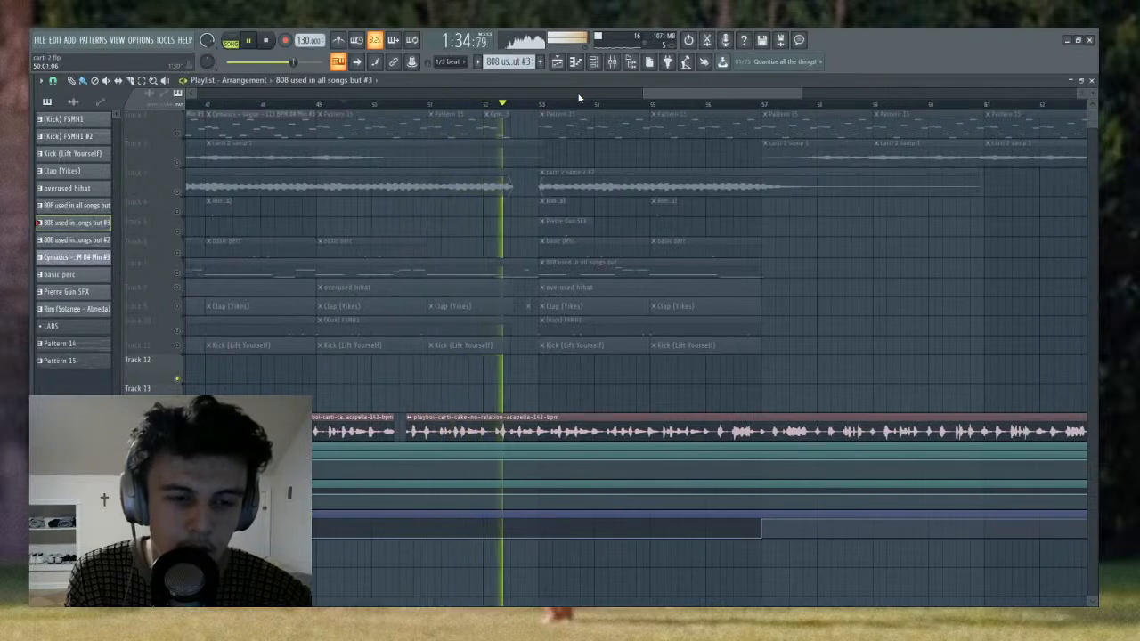
pyautogui.press('space')
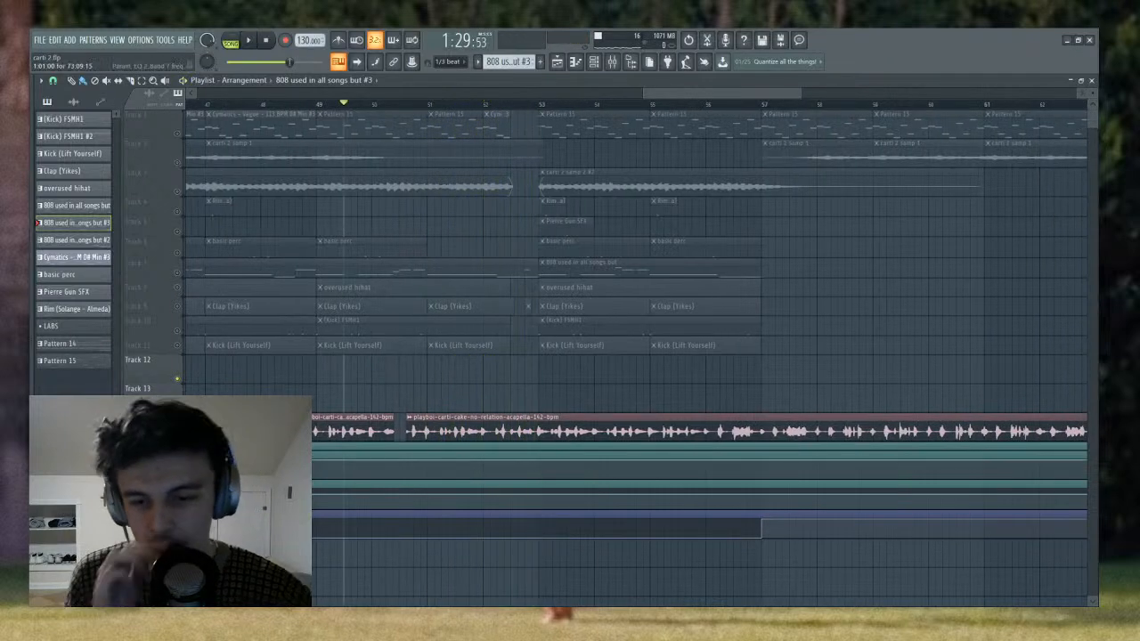
# - Unmute all playlist tracks and play the full arrangement's closing section from bar 65
pyautogui.rightClick(177, 436)
pyautogui.rightClick(178, 437)
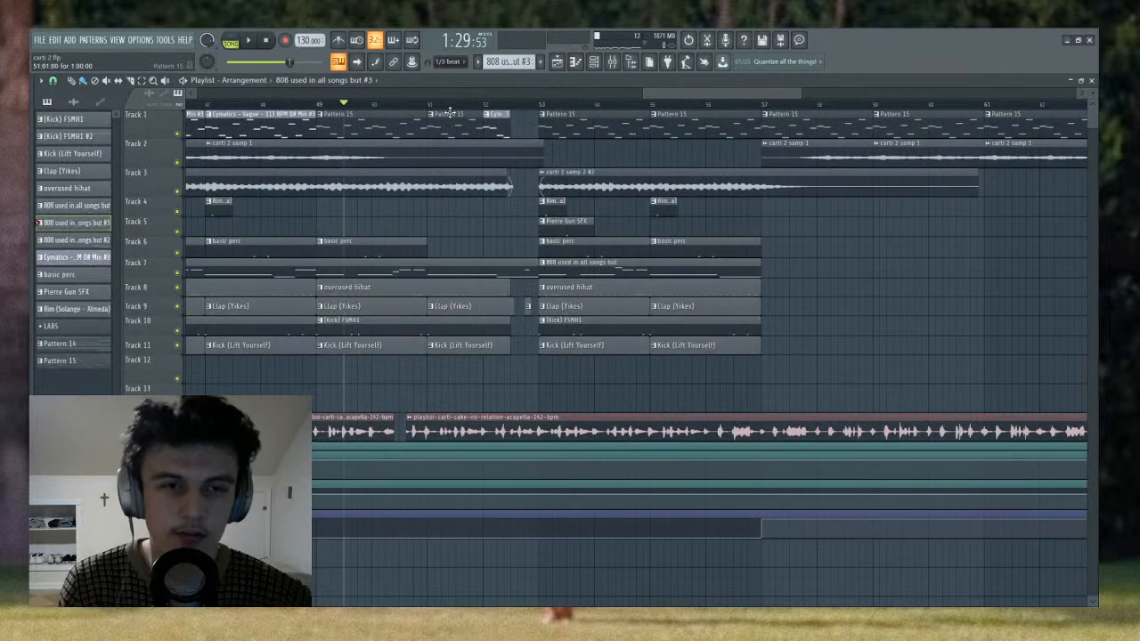
pyautogui.scroll(-5, 454, 111)
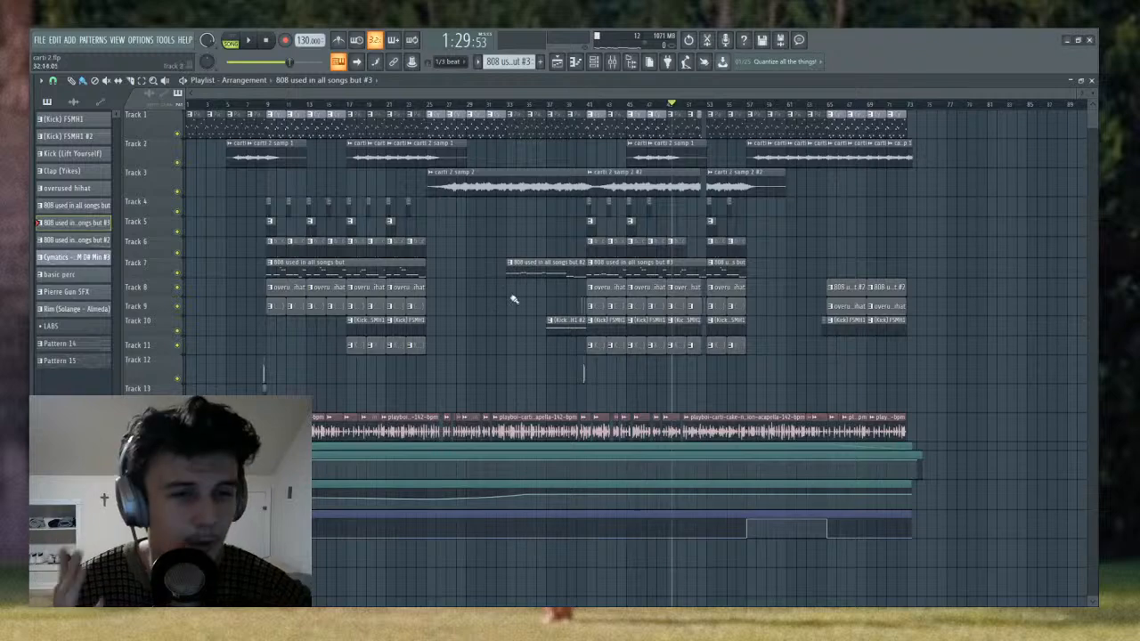
pyautogui.hscroll(2, 686, 107)
pyautogui.hscroll(-2, 685, 107)
pyautogui.moveTo(828, 105)
pyautogui.mouseDown()
pyautogui.moveTo(814, 107)
pyautogui.moveTo(831, 112)
pyautogui.mouseUp()
pyautogui.press('space')
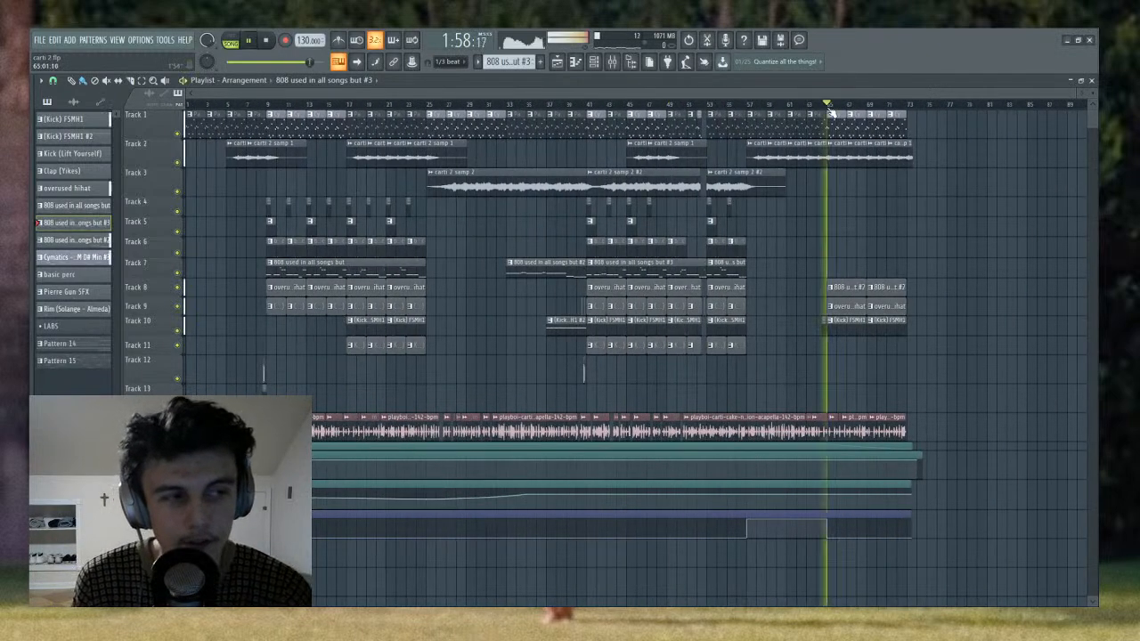
pyautogui.press('space')
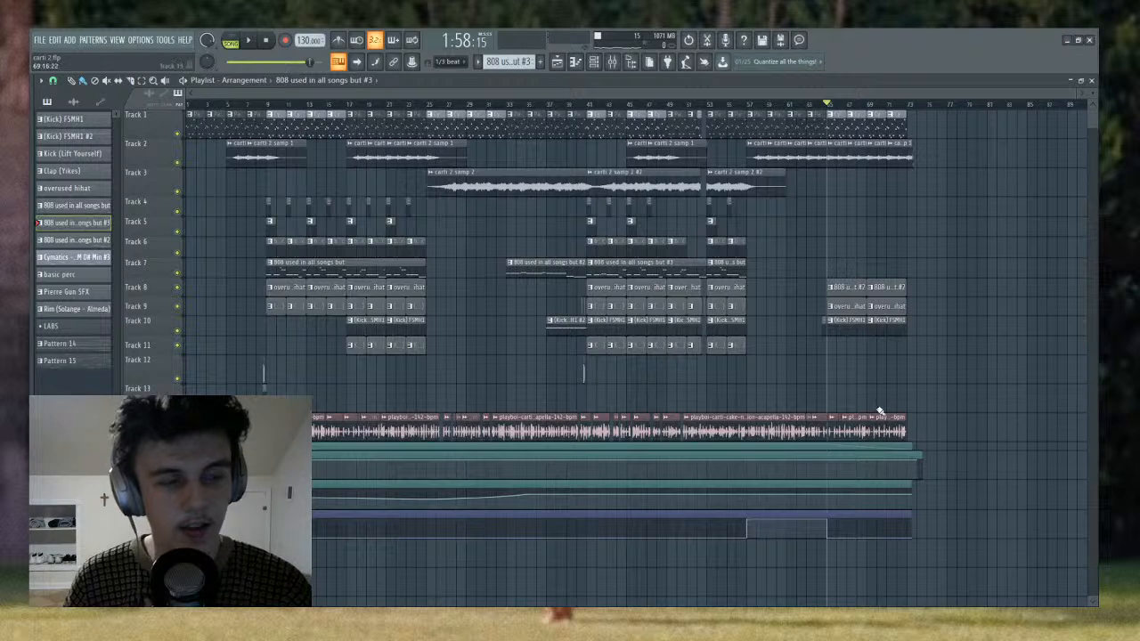
# - Show the Master channel's effect chain in the mixer and open its Fresh Air plugin
pyautogui.click(612, 61)
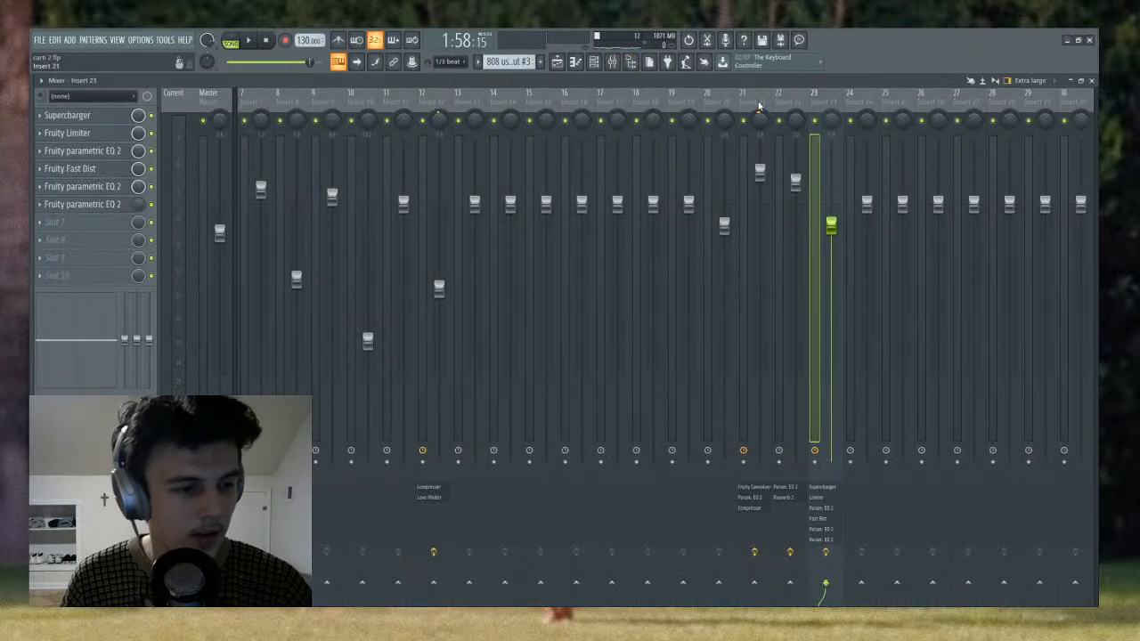
pyautogui.click(212, 99)
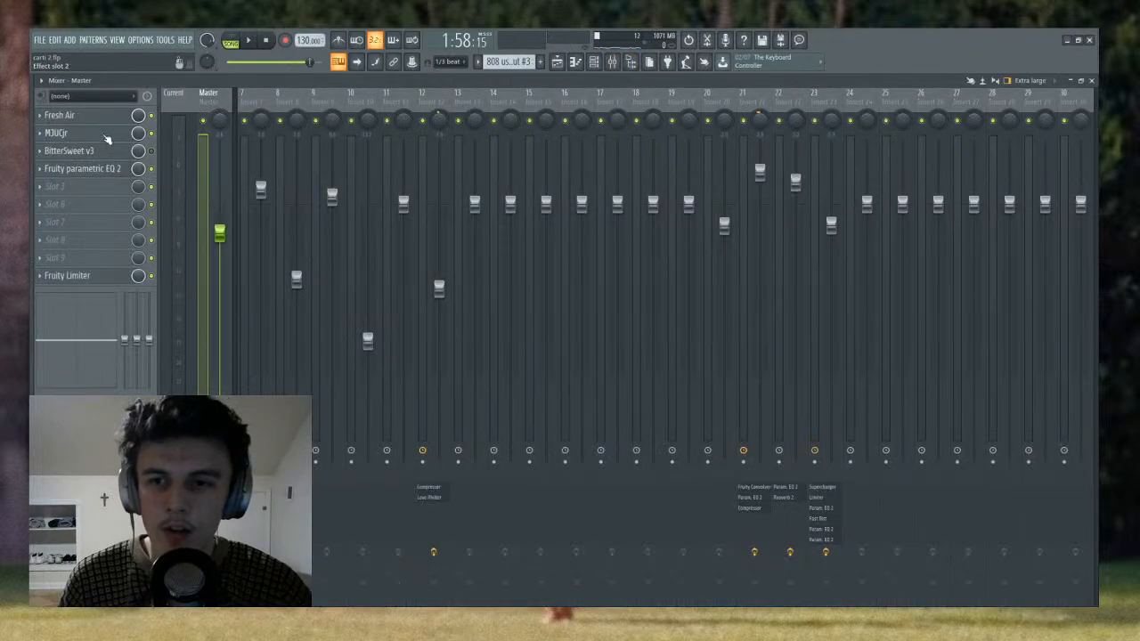
pyautogui.click(104, 117)
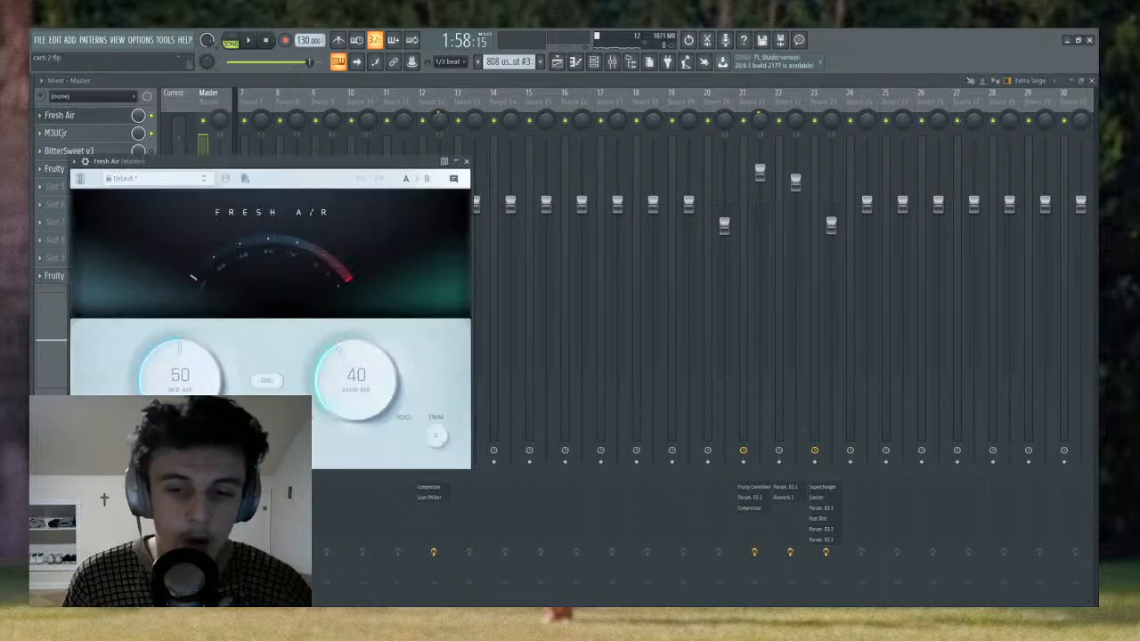
pyautogui.click(297, 207)
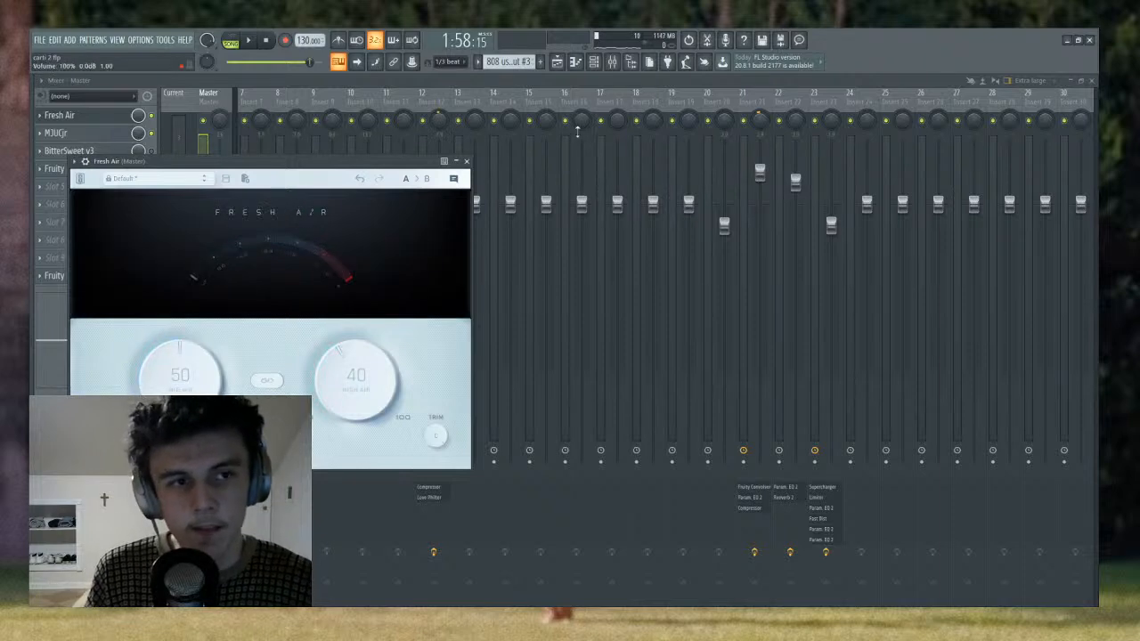
# - Play the arrangement from around bar 17 and compare the Master with Fresh Air bypassed and active
pyautogui.click(557, 62)
pyautogui.click(337, 105)
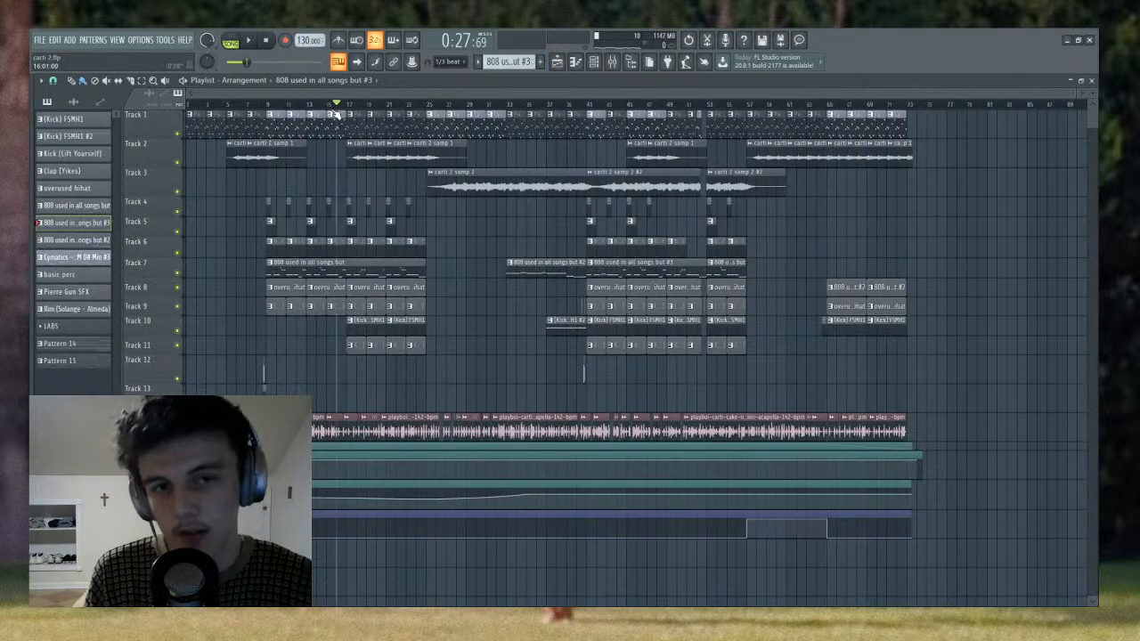
pyautogui.click(612, 62)
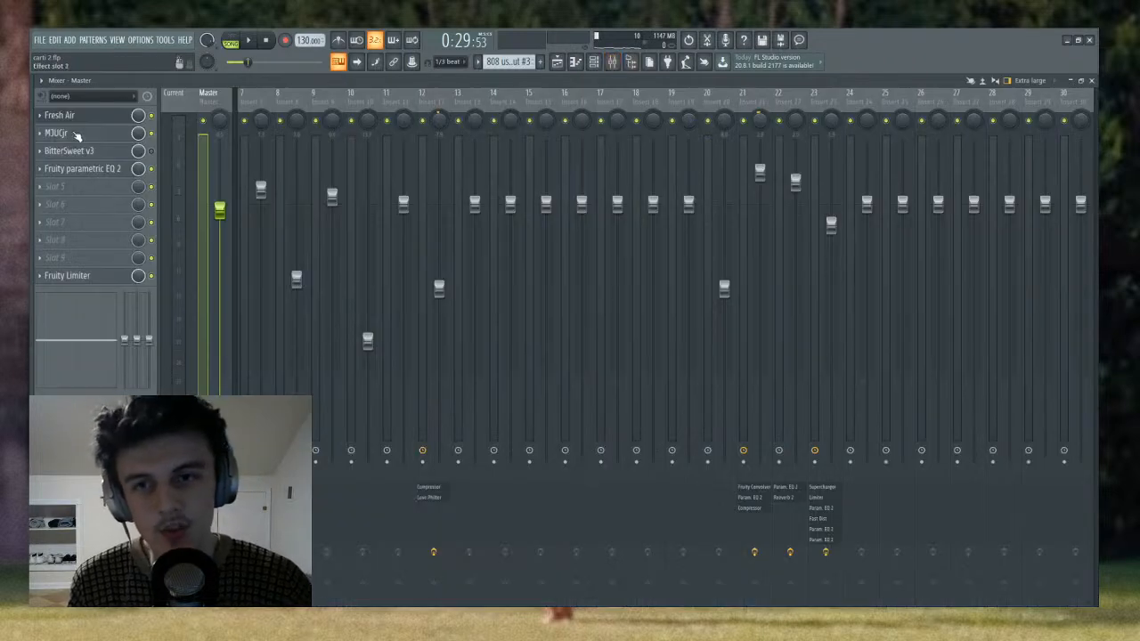
pyautogui.click(94, 123)
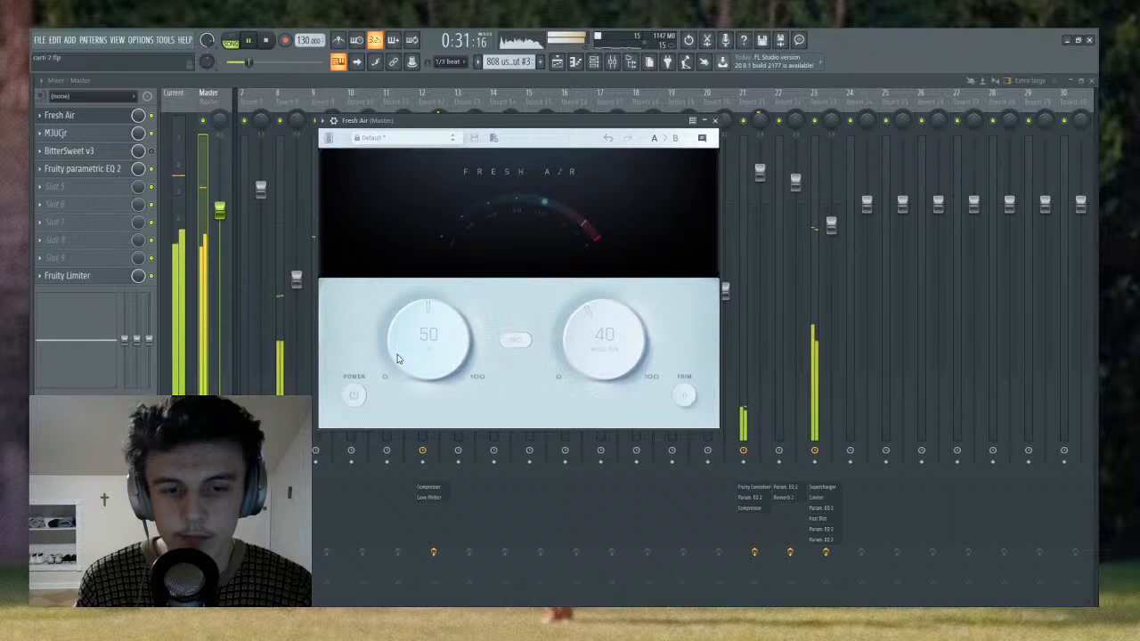
pyautogui.click(354, 396)
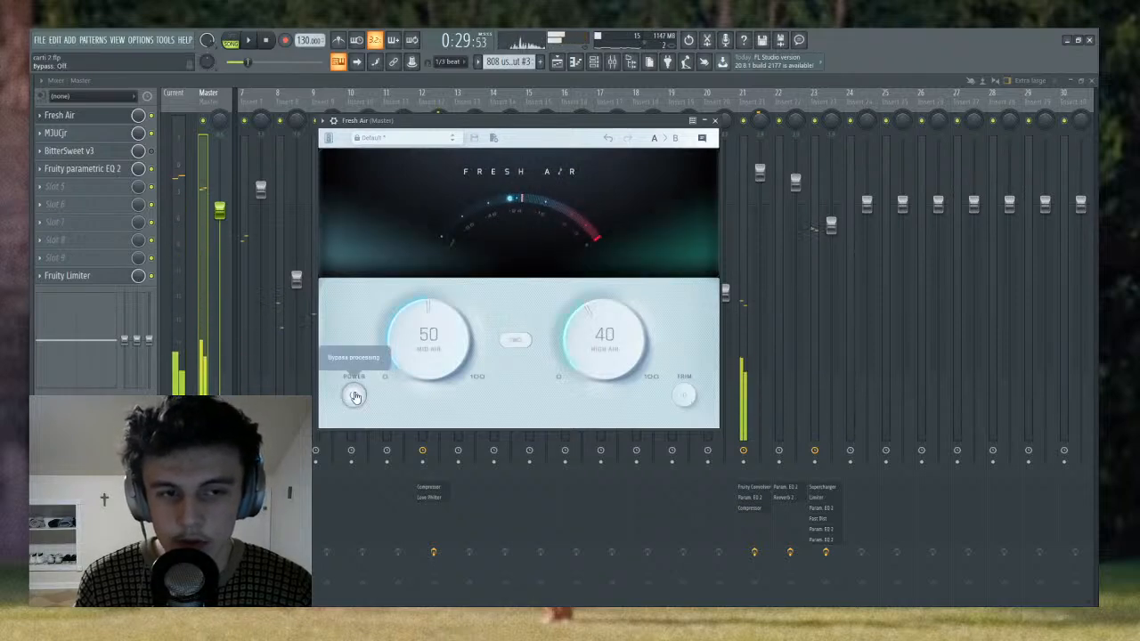
pyautogui.click(354, 396)
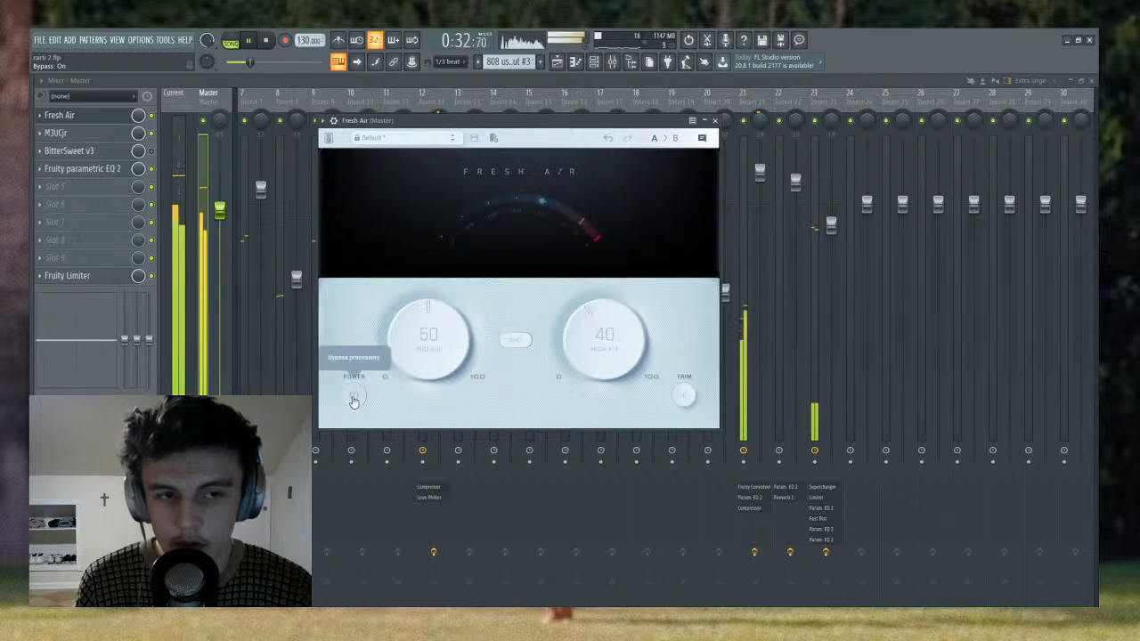
pyautogui.click(353, 397)
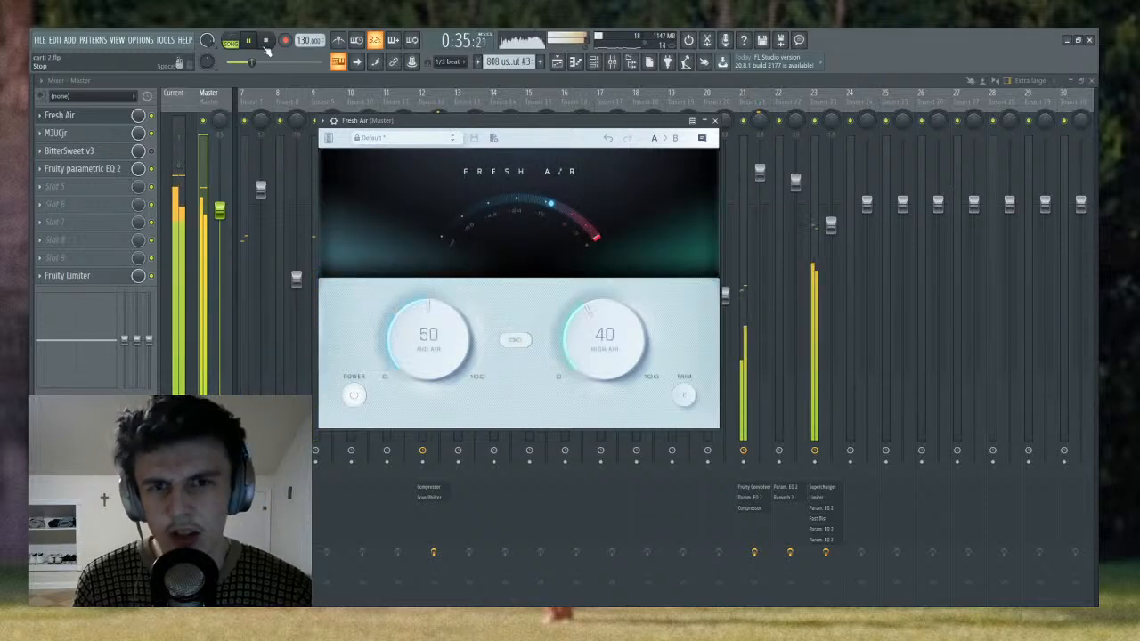
pyautogui.click(265, 41)
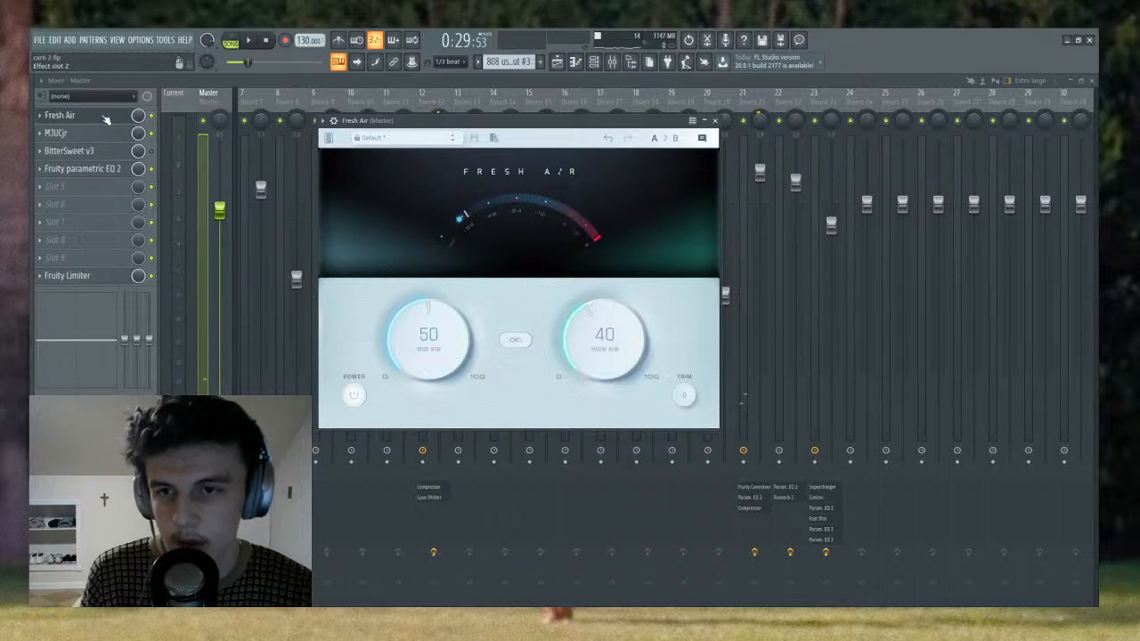
# - Examine the MJUCjr compressor and the Fruity Limiter settings on the Master channel
pyautogui.click(59, 115)
pyautogui.click(56, 133)
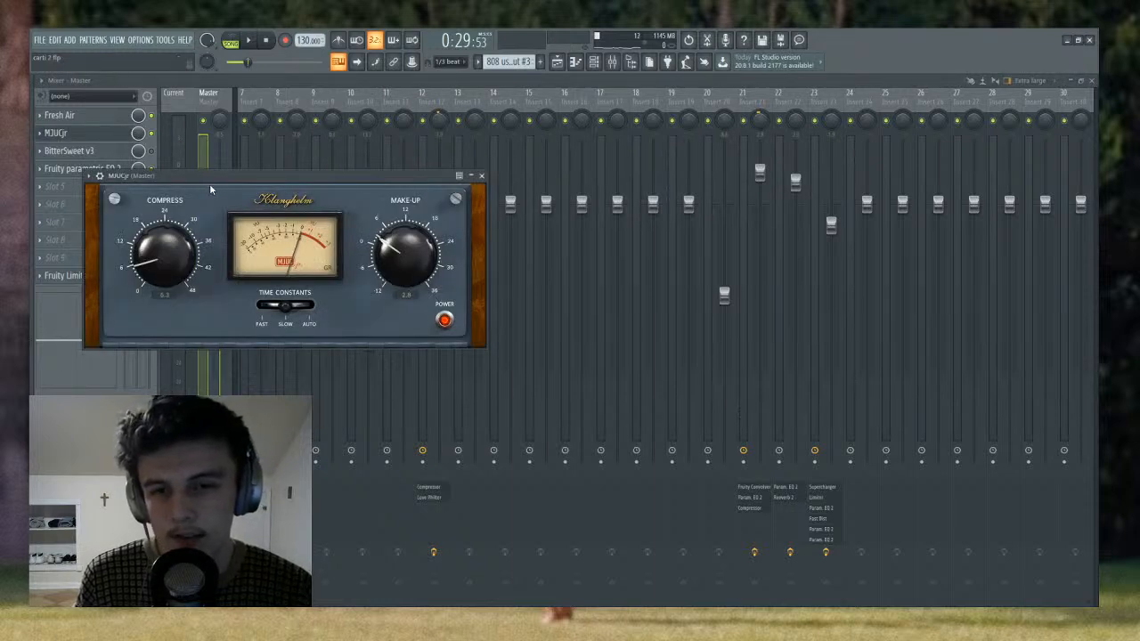
pyautogui.moveTo(213, 178); pyautogui.dragTo(278, 174)
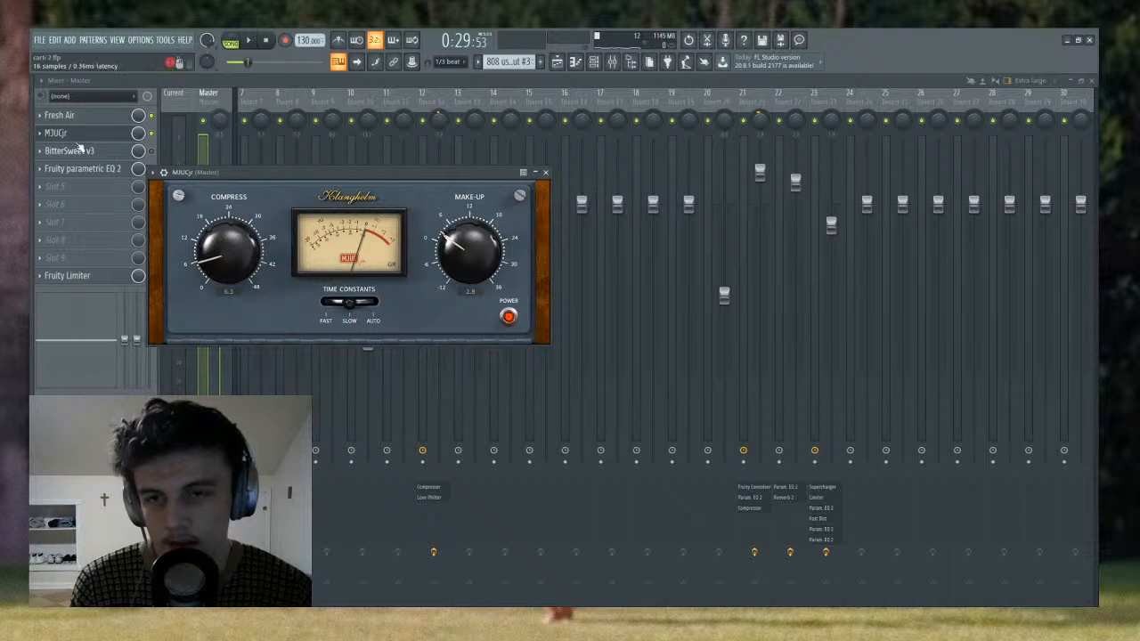
pyautogui.click(87, 133)
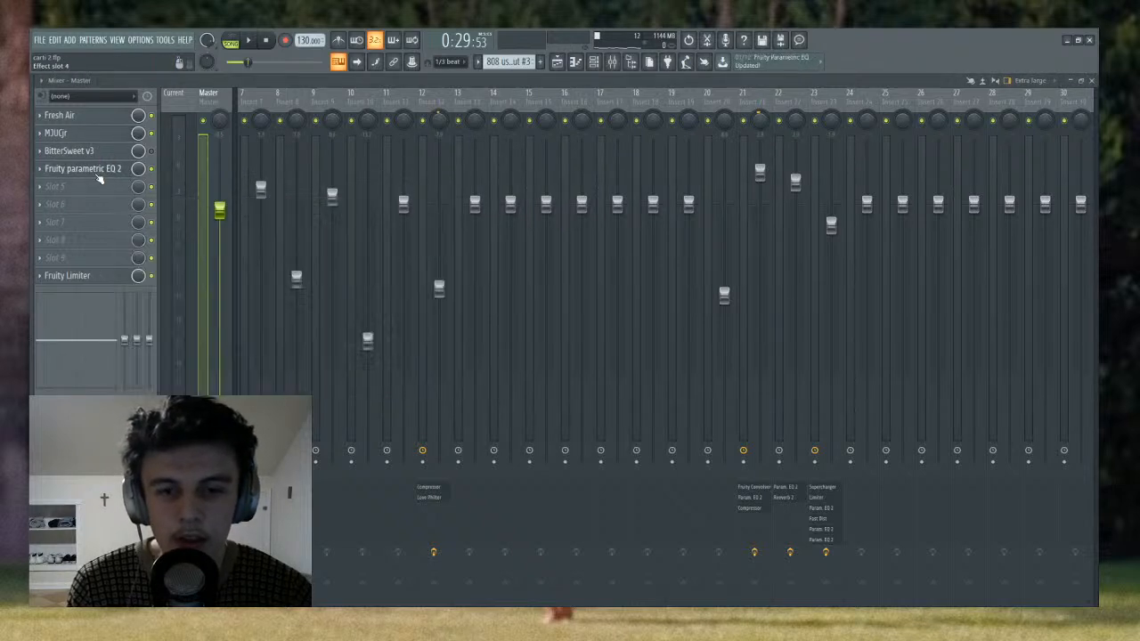
pyautogui.click(77, 277)
pyautogui.click(77, 277)
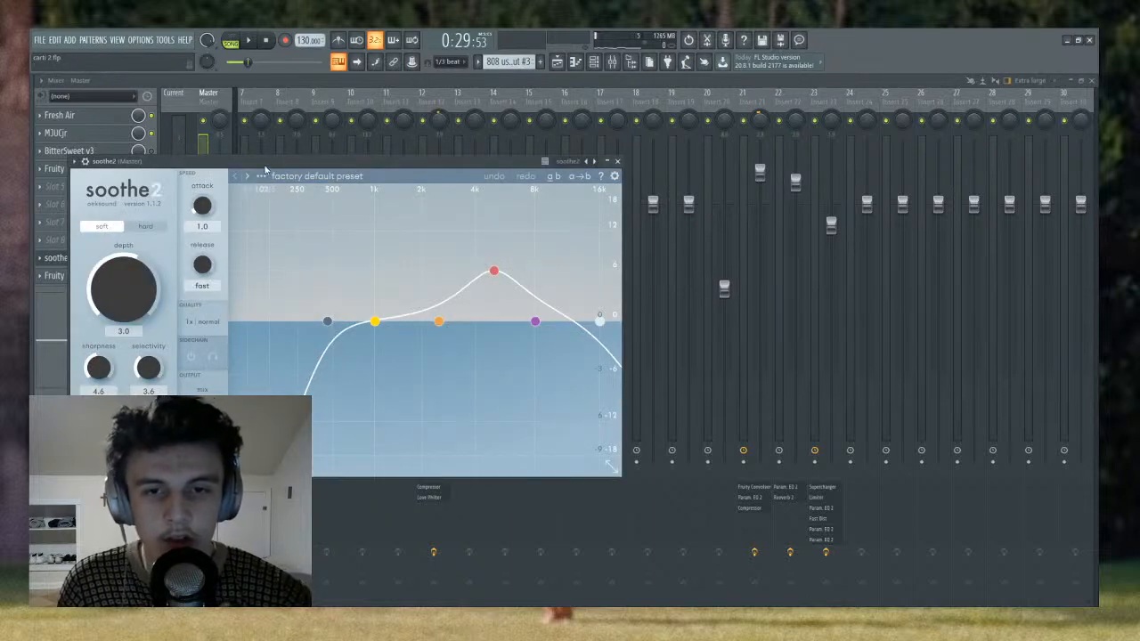
# - In soothe2 on the Master, move the low cut to 71 Hz, set band 2 to 450 Hz and 7.8 dB with q 0.1, and start playback
pyautogui.moveTo(273, 165); pyautogui.dragTo(401, 161)
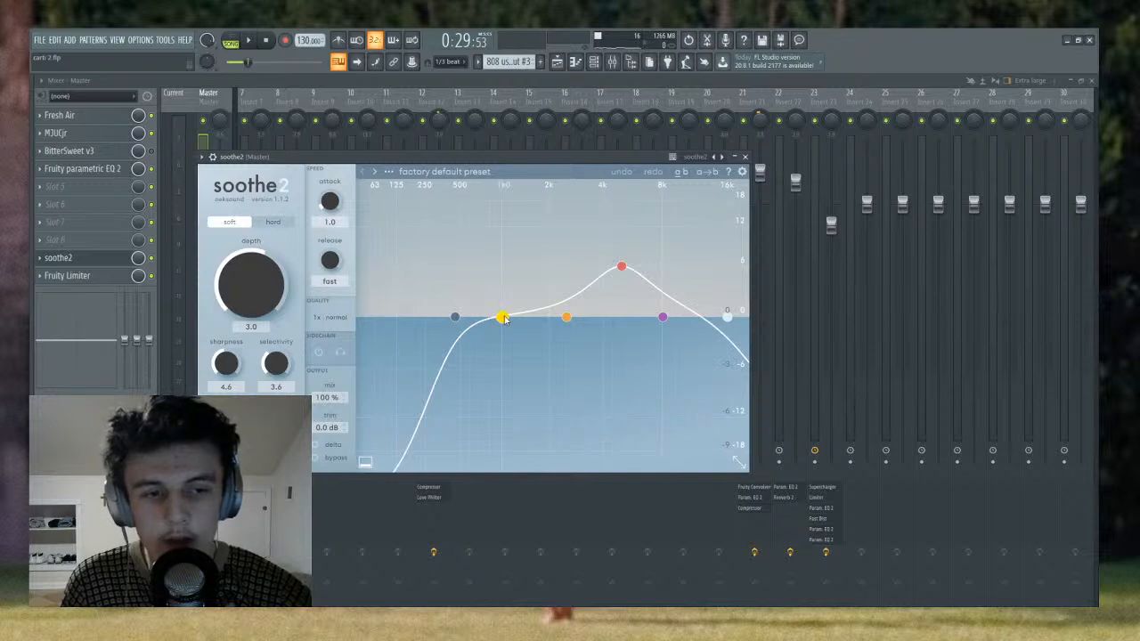
pyautogui.moveTo(503, 321); pyautogui.dragTo(379, 318)
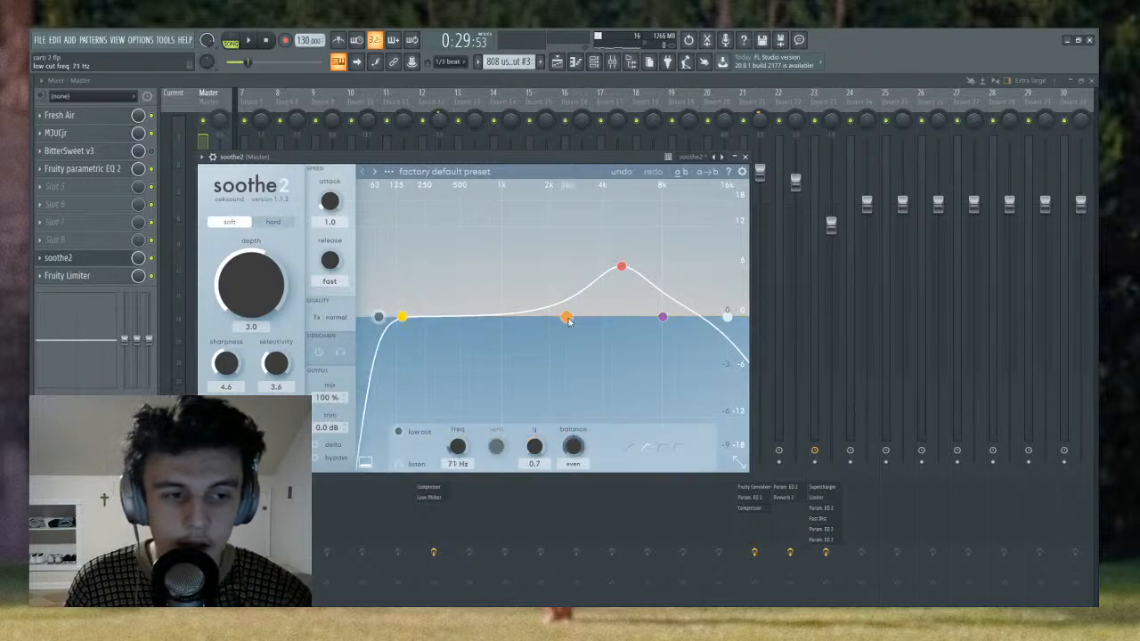
pyautogui.moveTo(566, 317); pyautogui.dragTo(455, 254)
pyautogui.scroll(-5, 434, 255)
pyautogui.press('space')
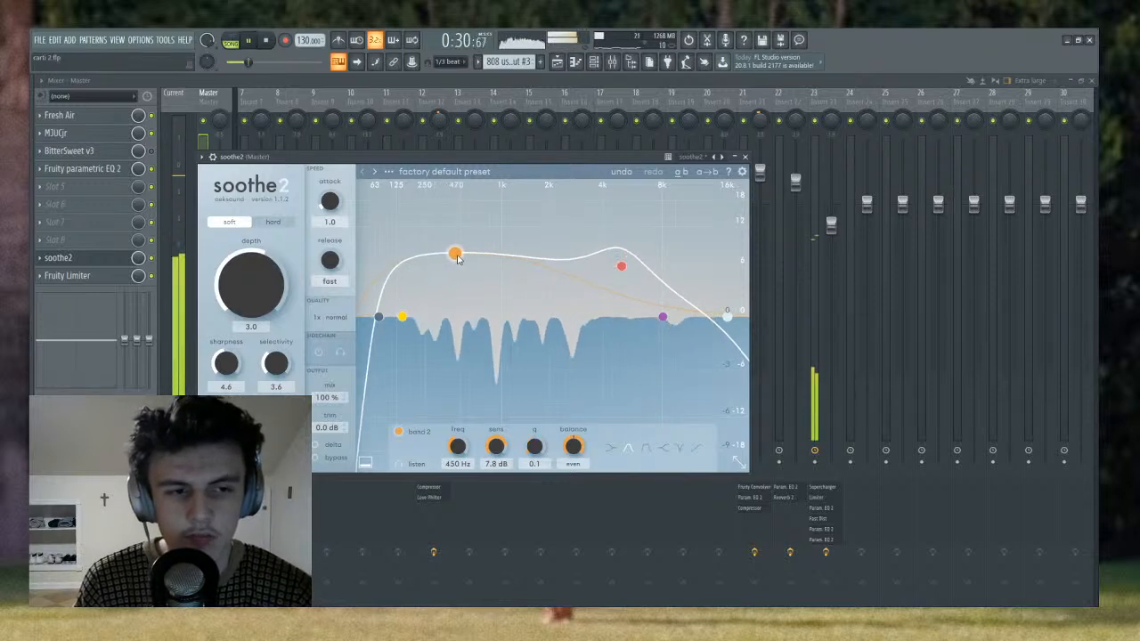
# - Monitor soothe2's delta signal during playback while raising the purple band toward 16 kHz and slightly lowering the red band
pyautogui.click(328, 446)
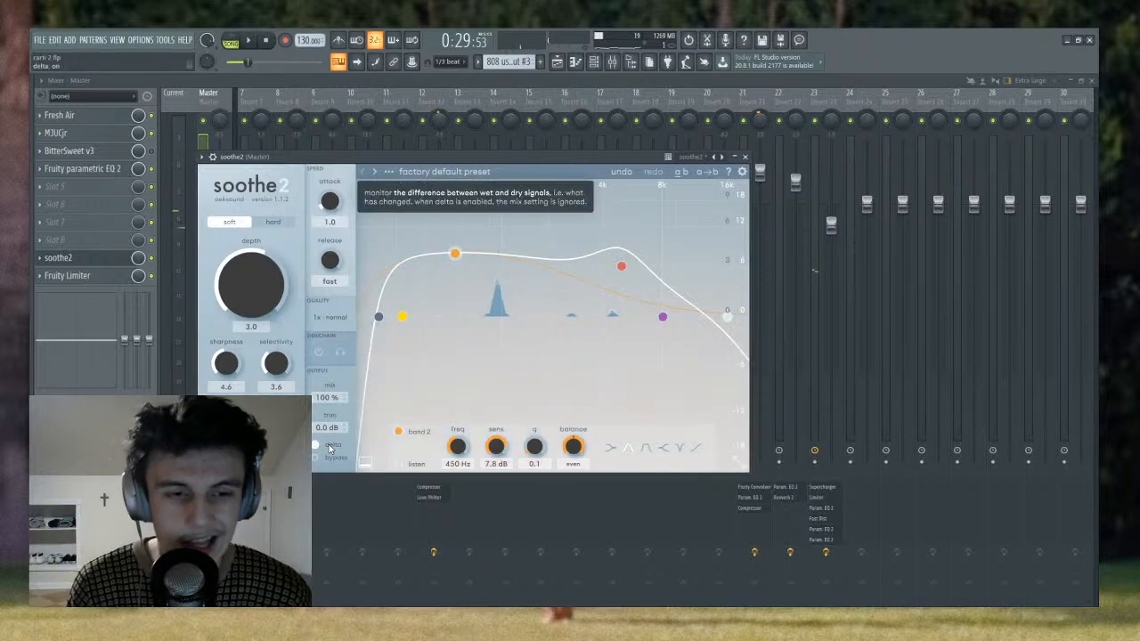
pyautogui.click(328, 446)
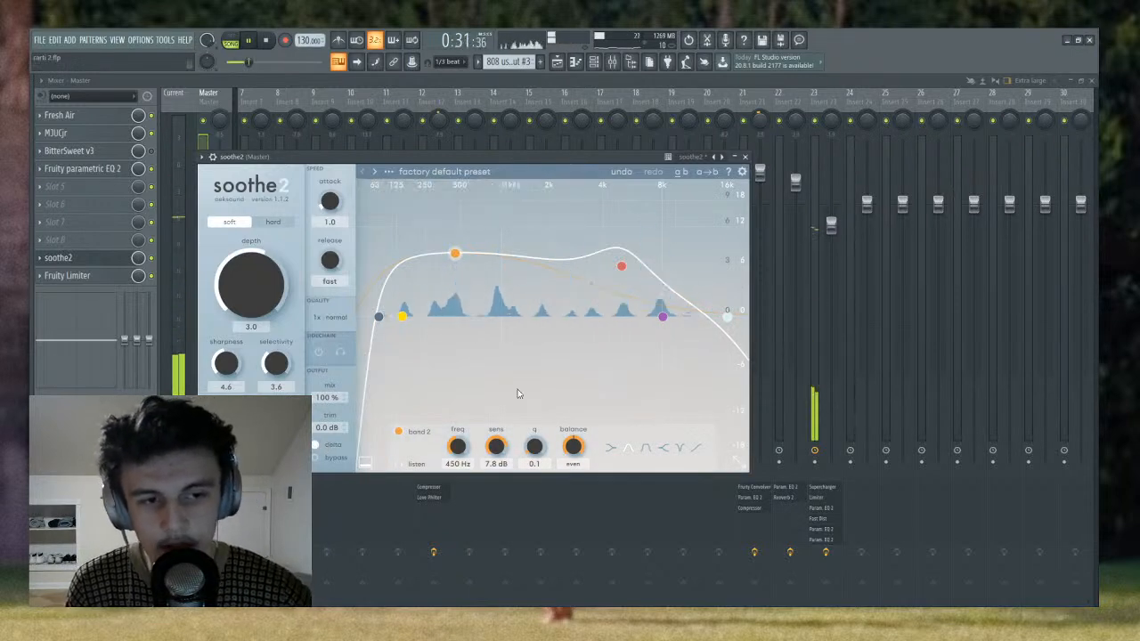
pyautogui.moveTo(662, 317); pyautogui.dragTo(709, 268)
pyautogui.moveTo(622, 266); pyautogui.dragTo(621, 269)
pyautogui.click(455, 256)
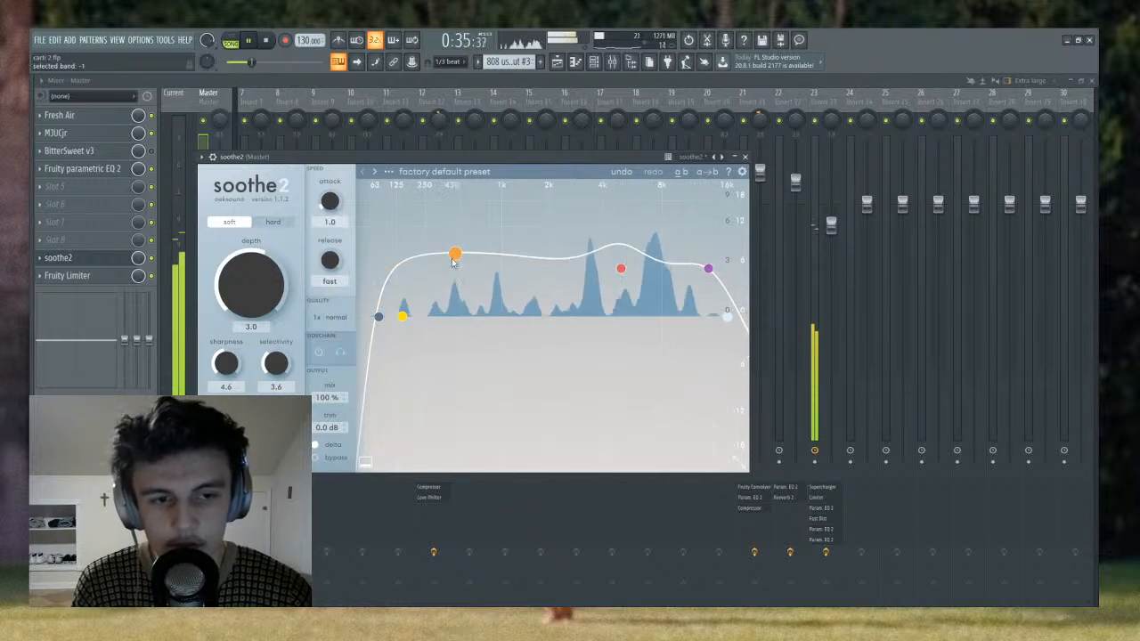
# - Turn off soothe2's delta monitoring and compare the Master with the effect bypassed and active
pyautogui.click(330, 445)
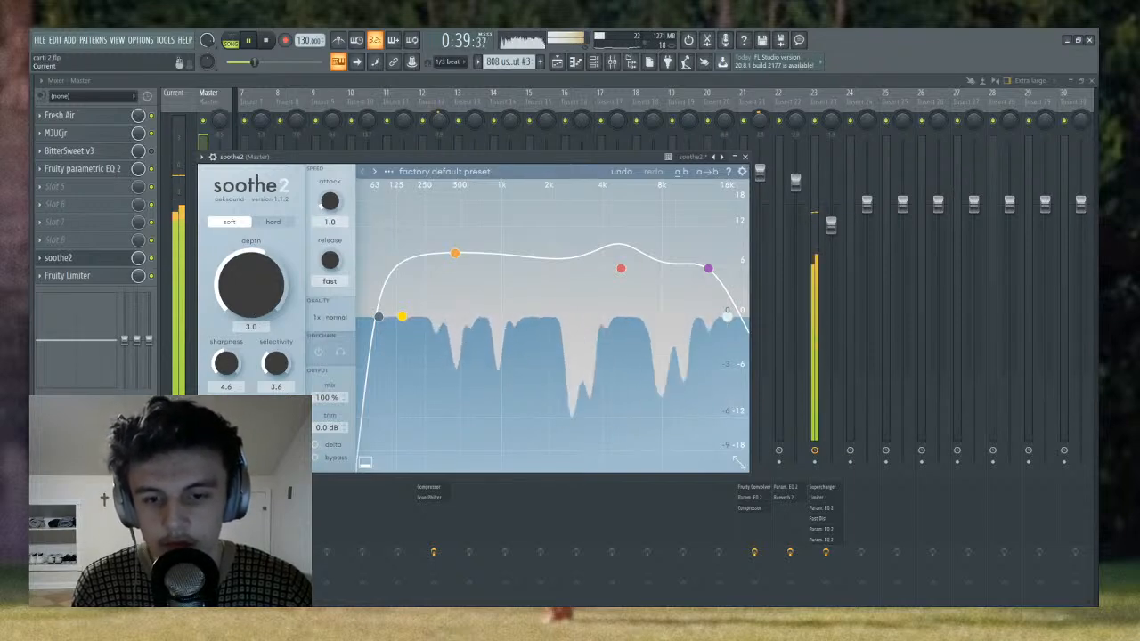
pyautogui.click(313, 458)
pyautogui.click(314, 459)
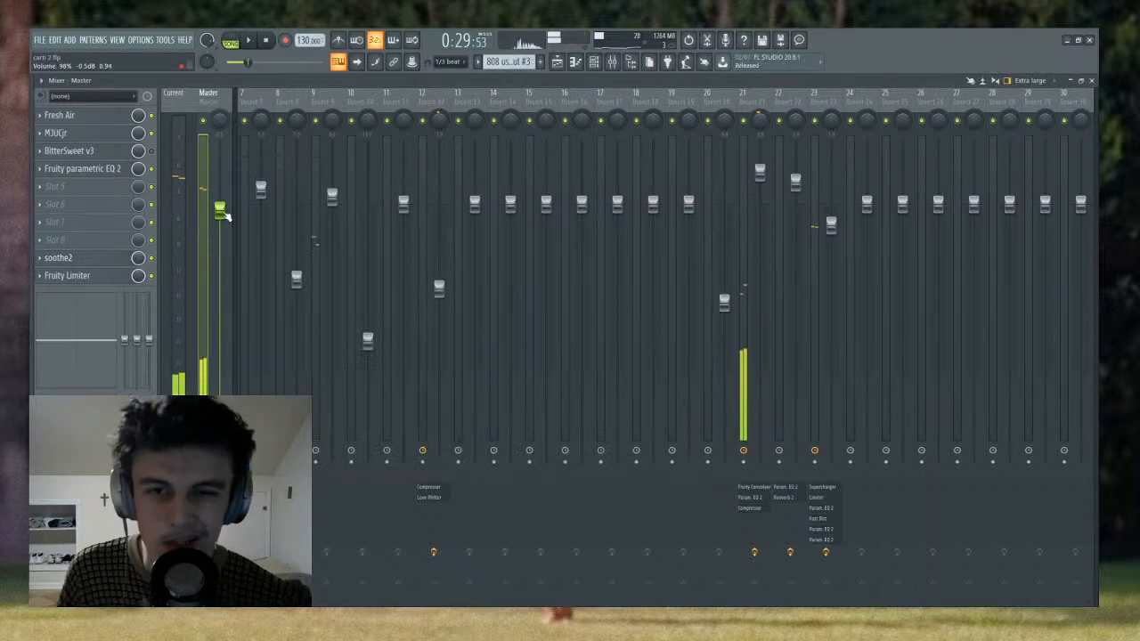
# - Lower the Master volume fader and load FabFilter Pro-L 2 into the Master's slot 8 with its gain raised to +2.3
pyautogui.moveTo(222, 210); pyautogui.dragTo(220, 229)
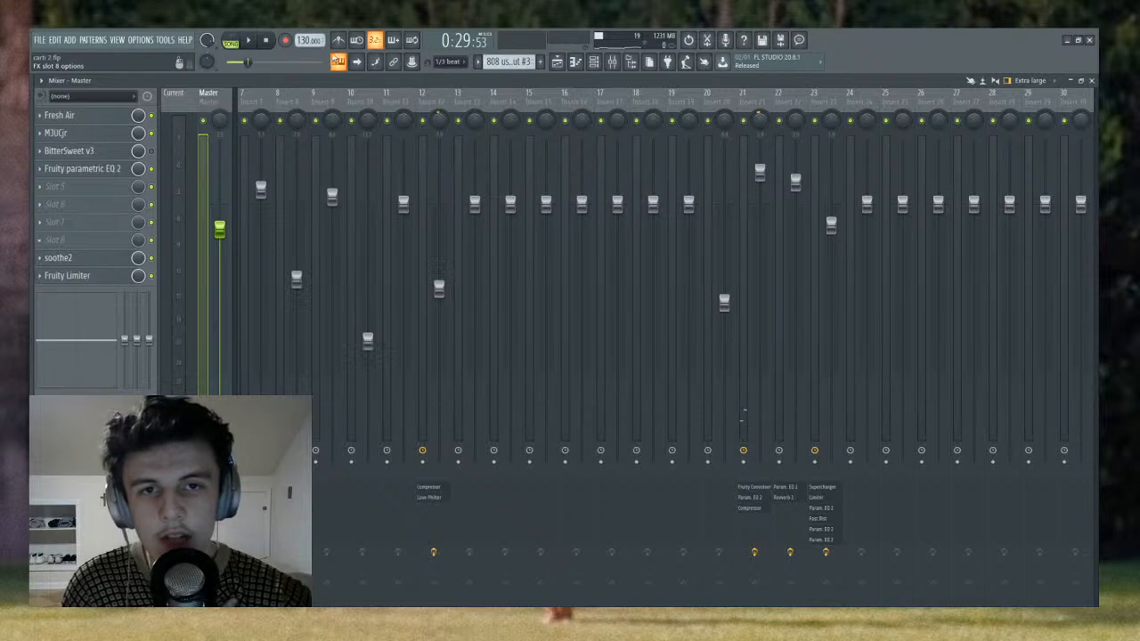
pyautogui.click(393, 275)
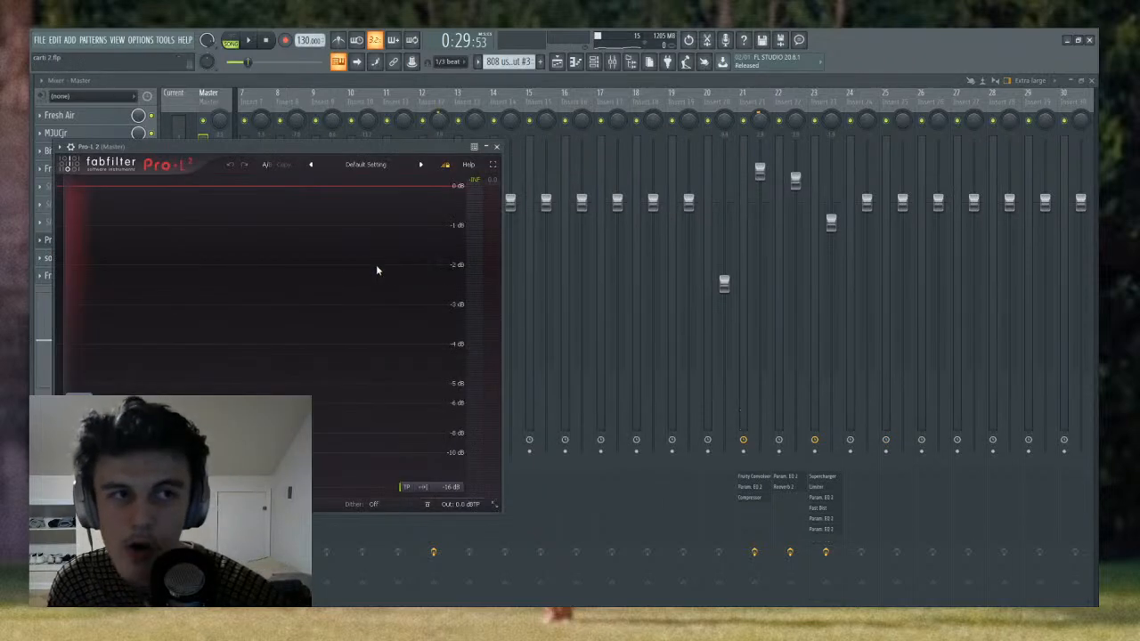
pyautogui.moveTo(80, 394); pyautogui.dragTo(89, 381)
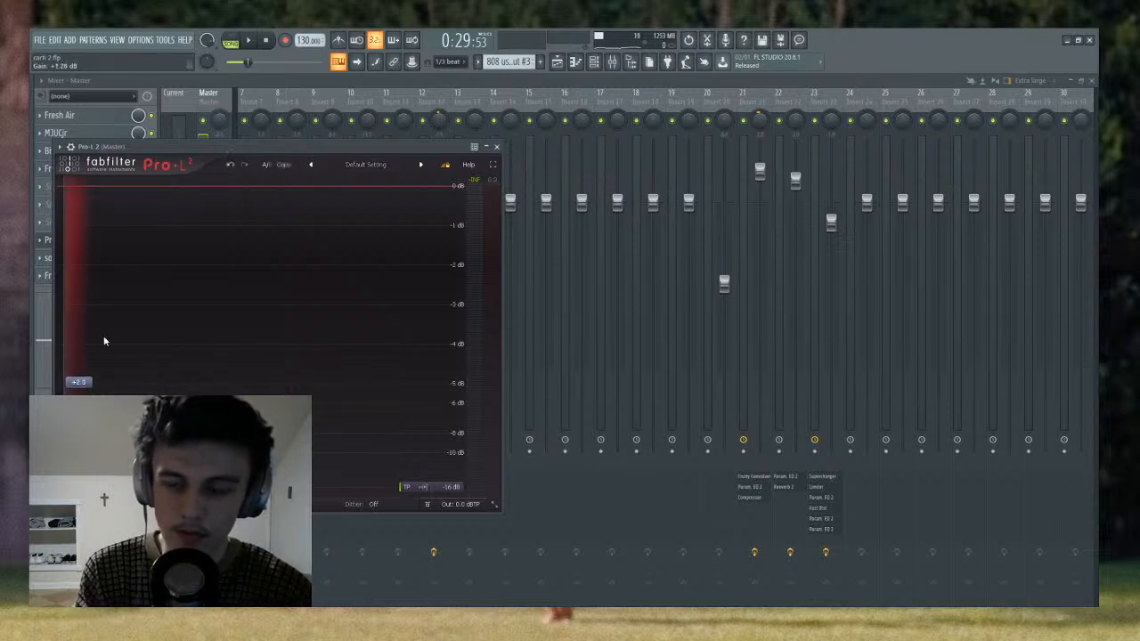
pyautogui.moveTo(336, 148); pyautogui.dragTo(718, 183)
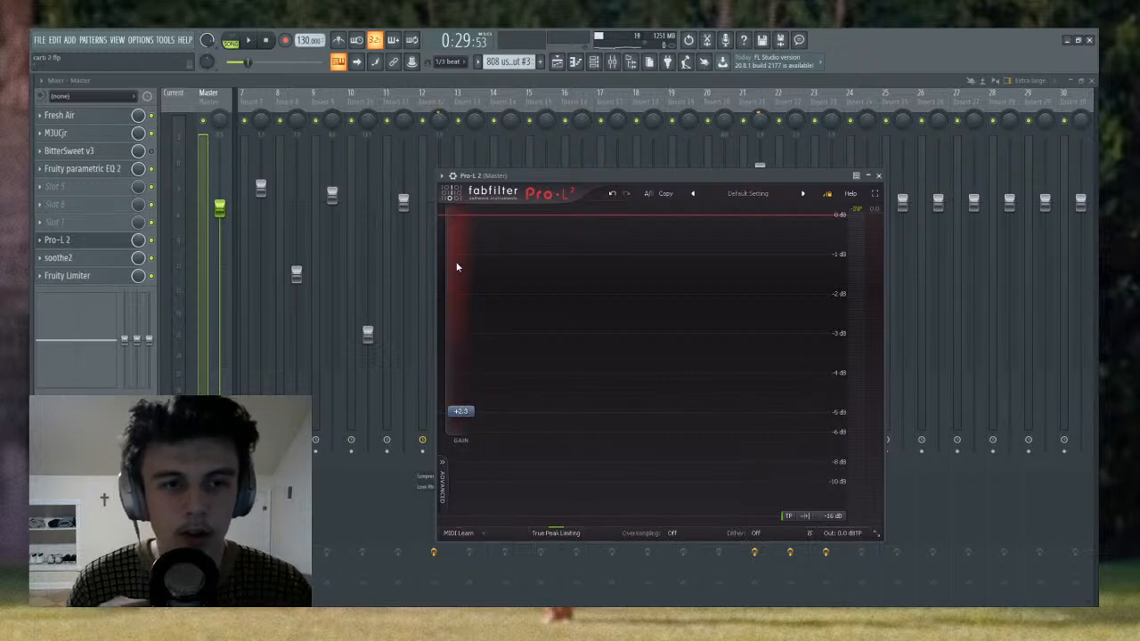
# - Return Pro-L 2's gain to +0.0, close the limiter and bring the playlist arrangement back into view
pyautogui.moveTo(461, 415); pyautogui.dragTo(460, 459)
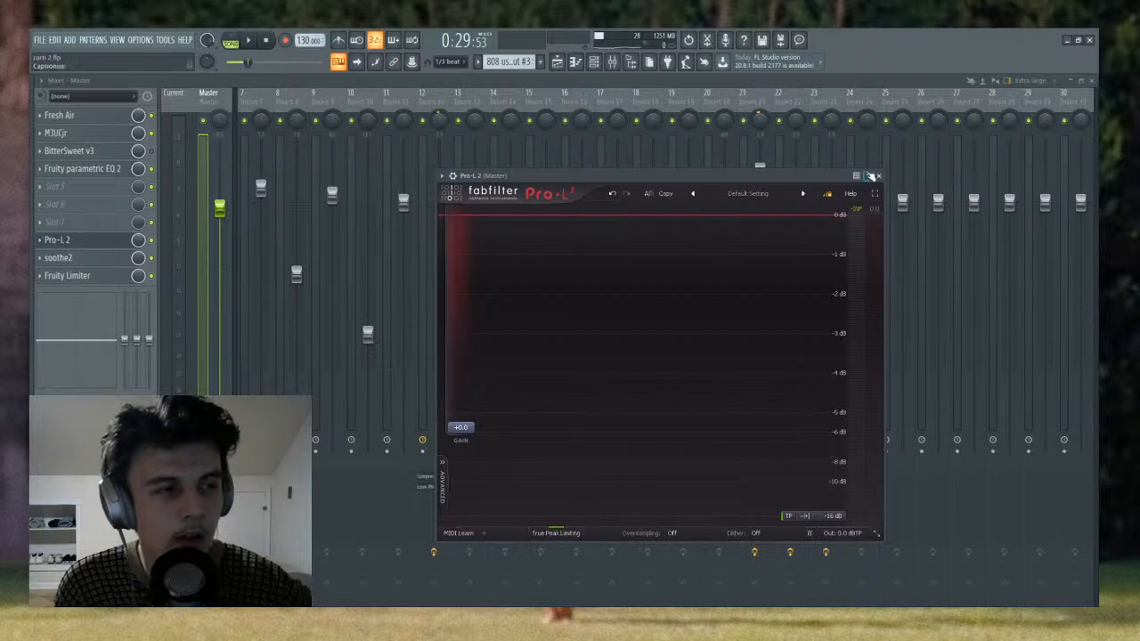
pyautogui.click(878, 175)
pyautogui.click(557, 61)
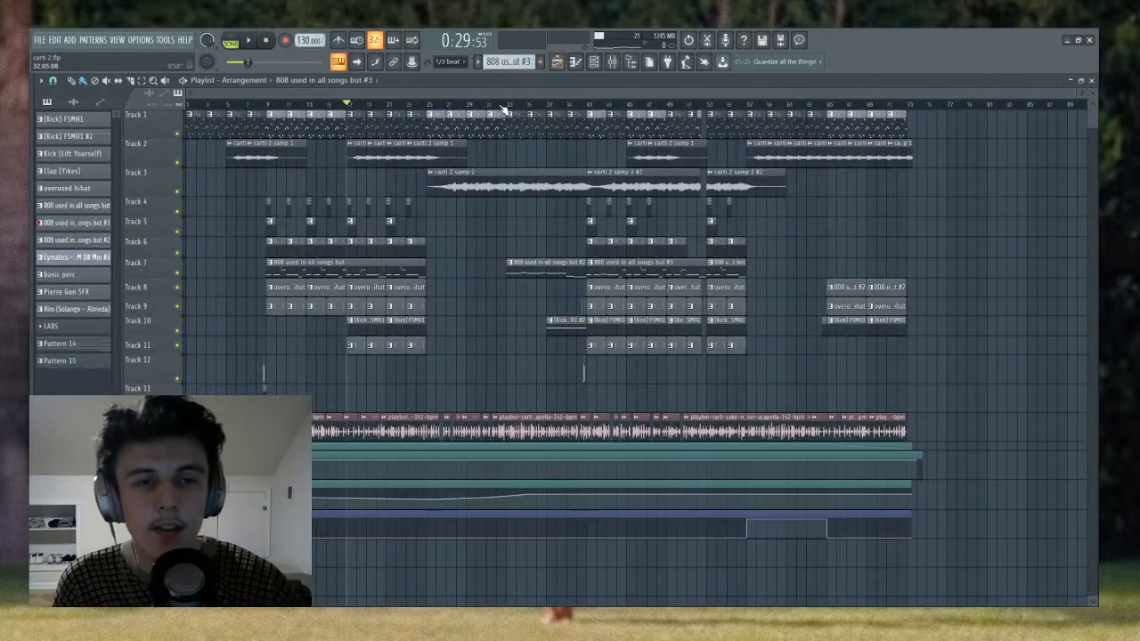